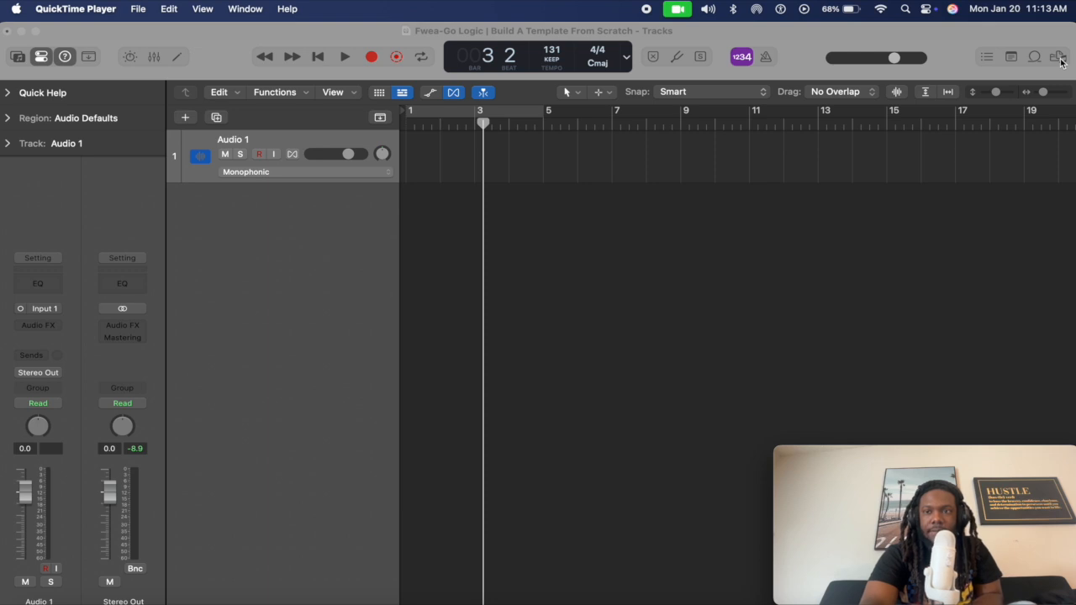
Browse the audio files to the DROPS folder in 4 THE SOFLOJOOK CANVAS and audition Boom FweaGo Drop!.wav.
{"action": "left_click", "coordinate": [1061, 59]}
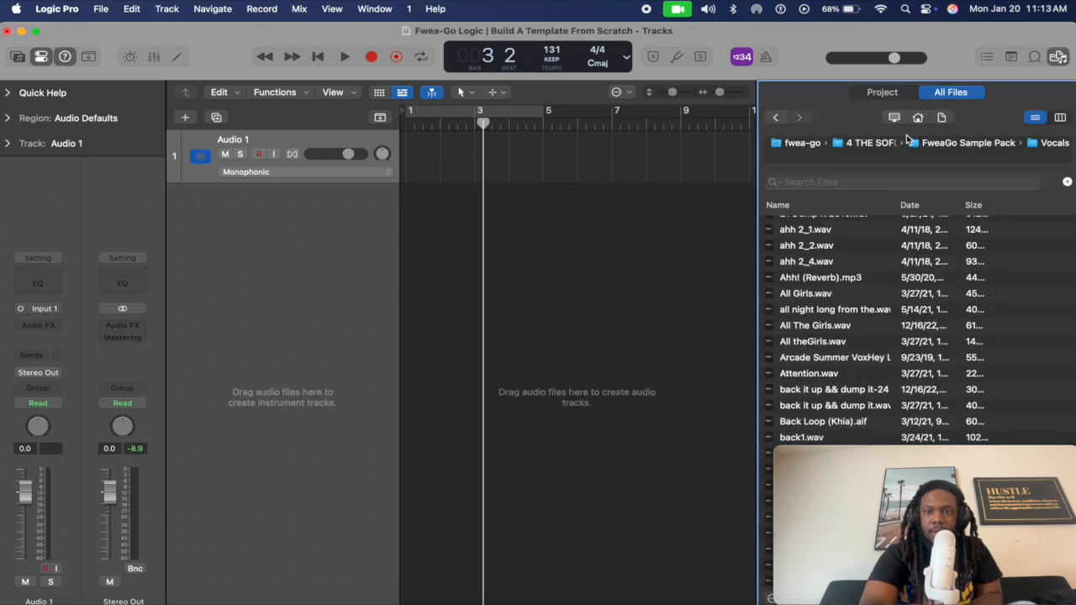
{"action": "left_click", "coordinate": [863, 149]}
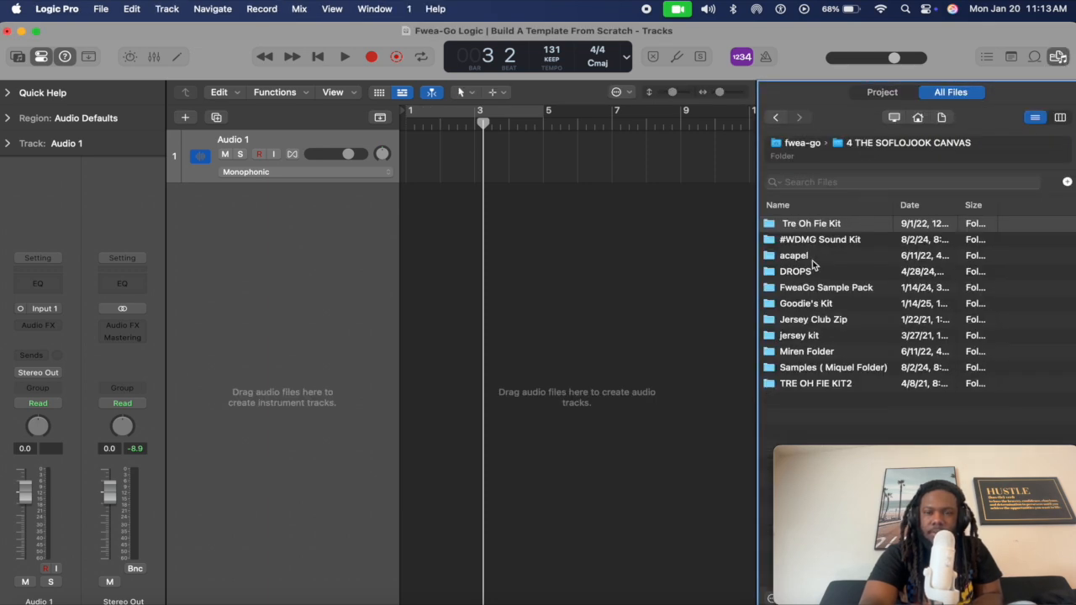
{"action": "double_click", "coordinate": [856, 274]}
{"action": "scroll", "coordinate": [858, 279], "scroll_direction": "down", "scroll_amount": 10}
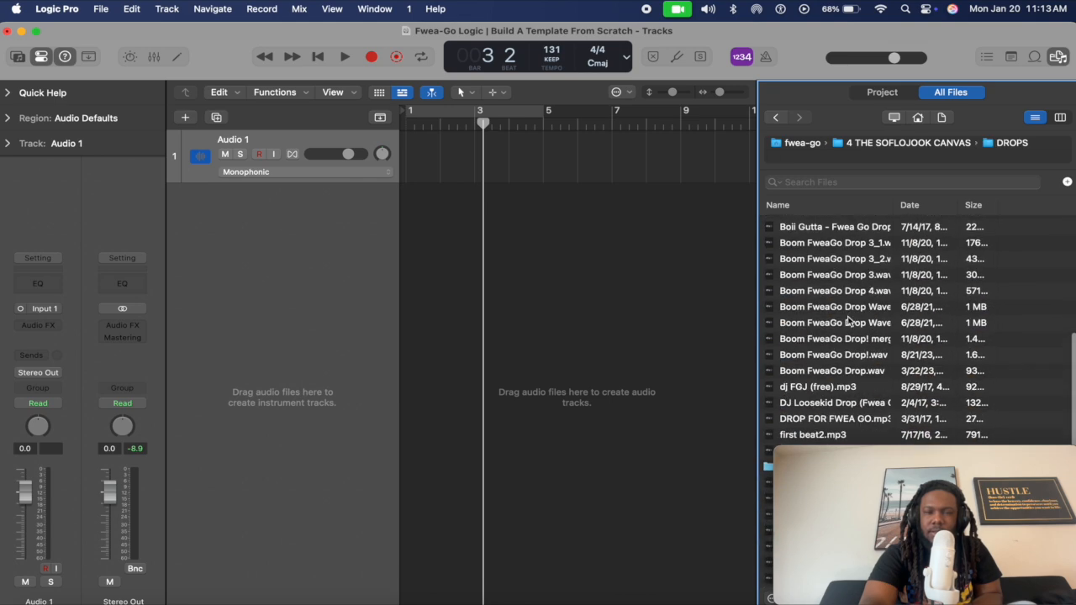
{"action": "scroll", "coordinate": [852, 345], "scroll_direction": "down", "scroll_amount": 3}
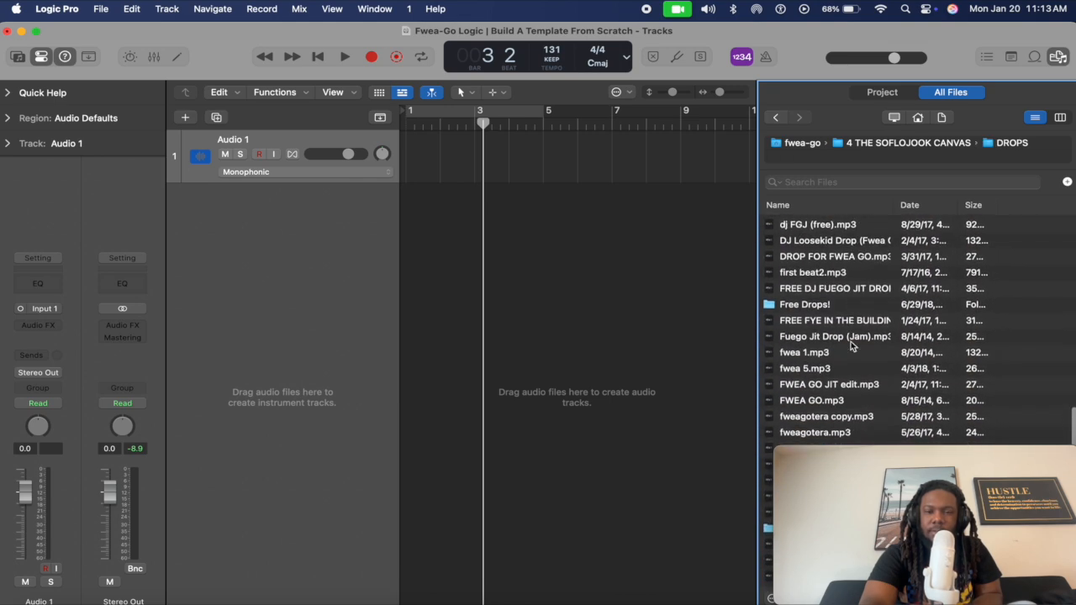
{"action": "scroll", "coordinate": [849, 303], "scroll_direction": "up", "scroll_amount": 3}
{"action": "scroll", "coordinate": [849, 296], "scroll_direction": "up", "scroll_amount": 4}
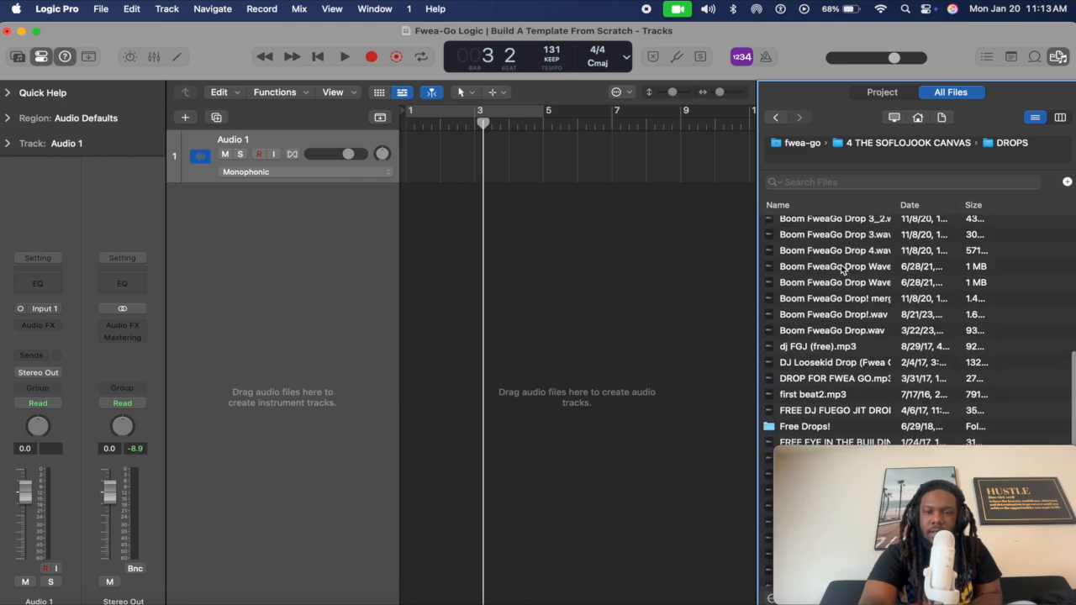
{"action": "left_click", "coordinate": [843, 321]}
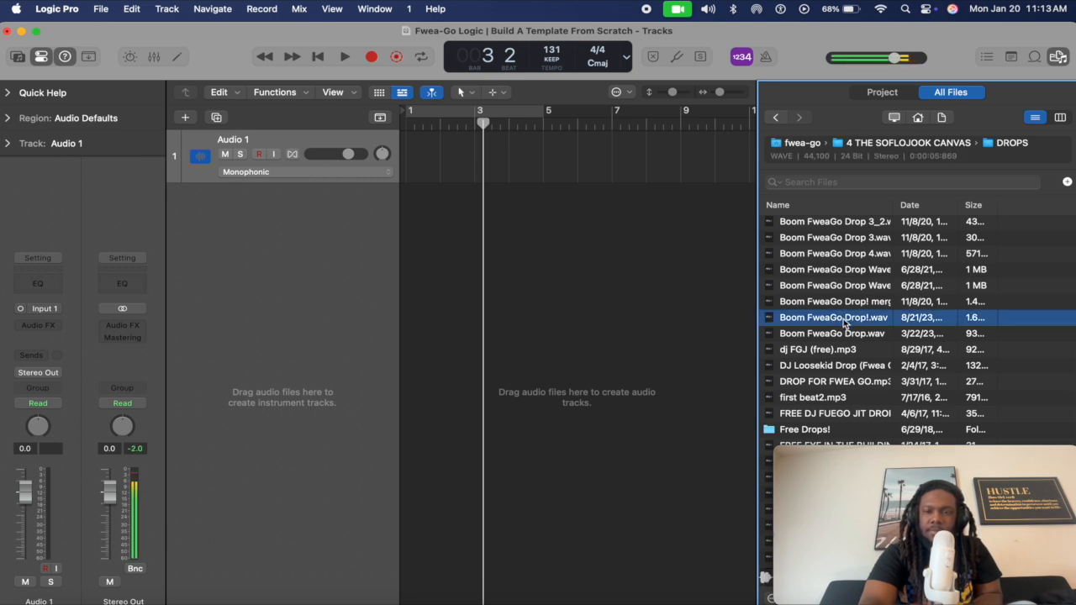
Add Boom FweaGo Drop!.wav on a new track without importing its tempo information, and start the region at bar 7.
{"action": "left_click_drag", "start_coordinate": [866, 324], "coordinate": [649, 301]}
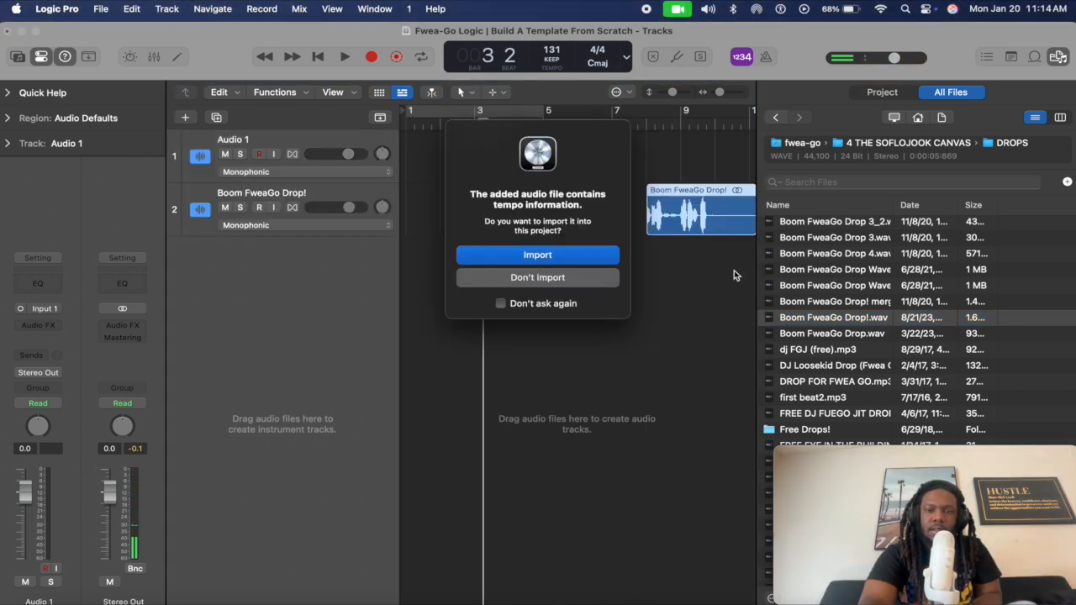
{"action": "left_click", "coordinate": [545, 280]}
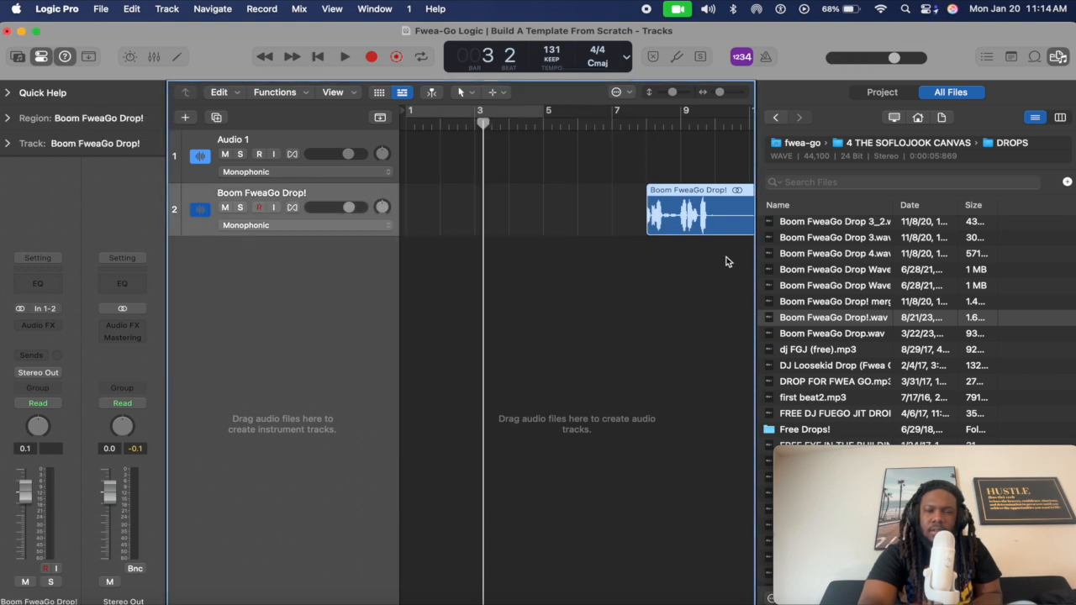
{"action": "left_click_drag", "start_coordinate": [670, 192], "coordinate": [638, 195]}
Trim the silent tail of the Boom FweaGo Drop! region to end shortly after bar 9.
{"action": "left_click", "coordinate": [672, 123]}
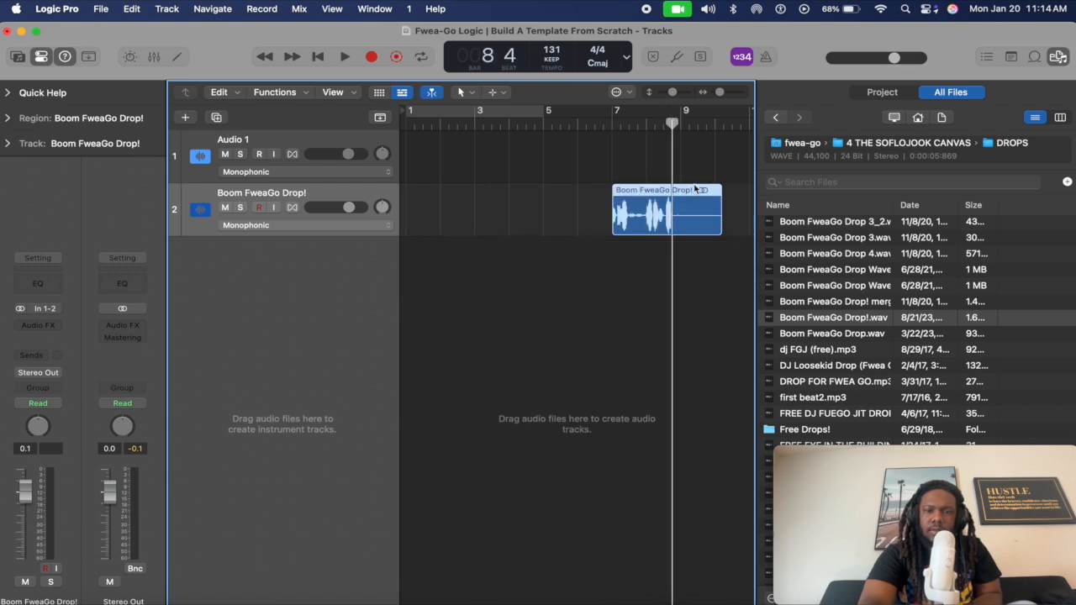
{"action": "scroll", "coordinate": [695, 189], "scroll_direction": "up", "scroll_amount": 3}
{"action": "scroll", "coordinate": [685, 210], "scroll_direction": "right", "scroll_amount": 2}
{"action": "left_click_drag", "start_coordinate": [694, 233], "coordinate": [644, 231]}
{"action": "scroll", "coordinate": [644, 231], "scroll_direction": "up", "scroll_amount": 3}
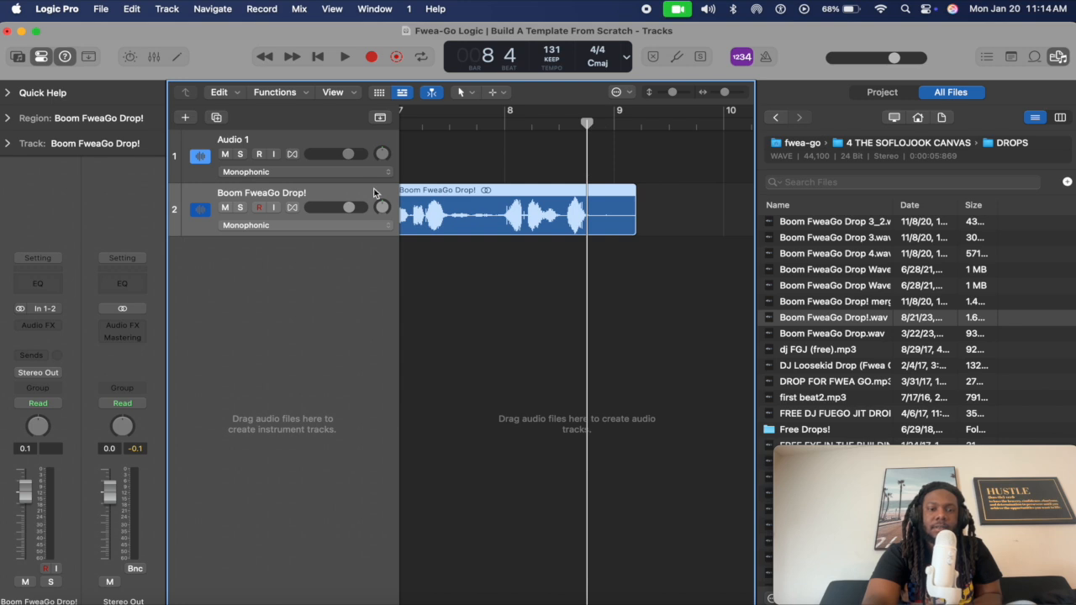
Set the Boom FweaGo Drop! track to Flex Time - Rhythmic and time-stretch its region to end at bar 9.
{"action": "left_click", "coordinate": [330, 226]}
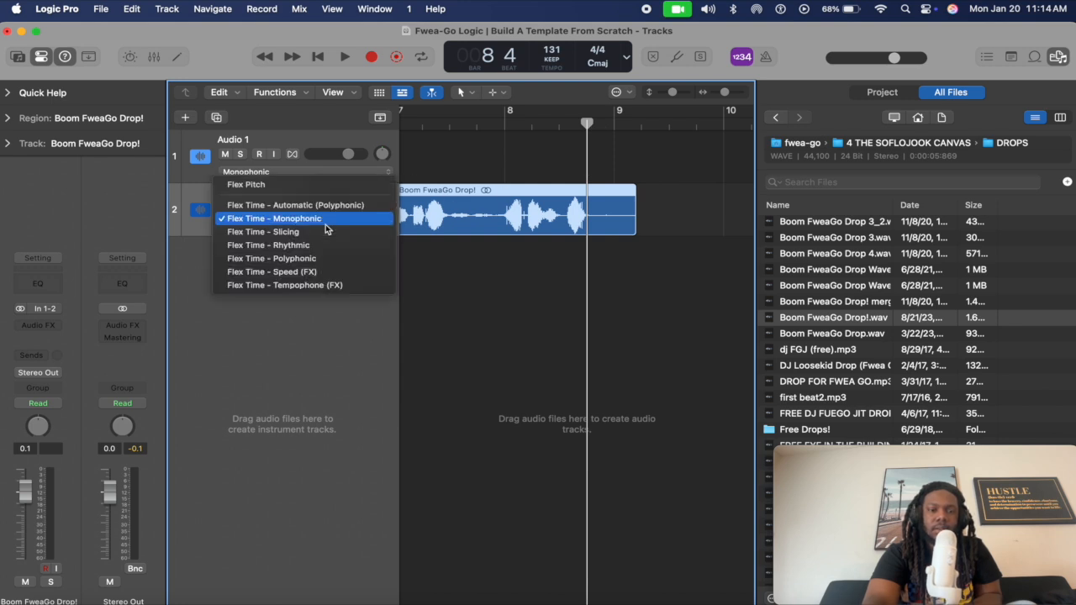
{"action": "left_click", "coordinate": [318, 245]}
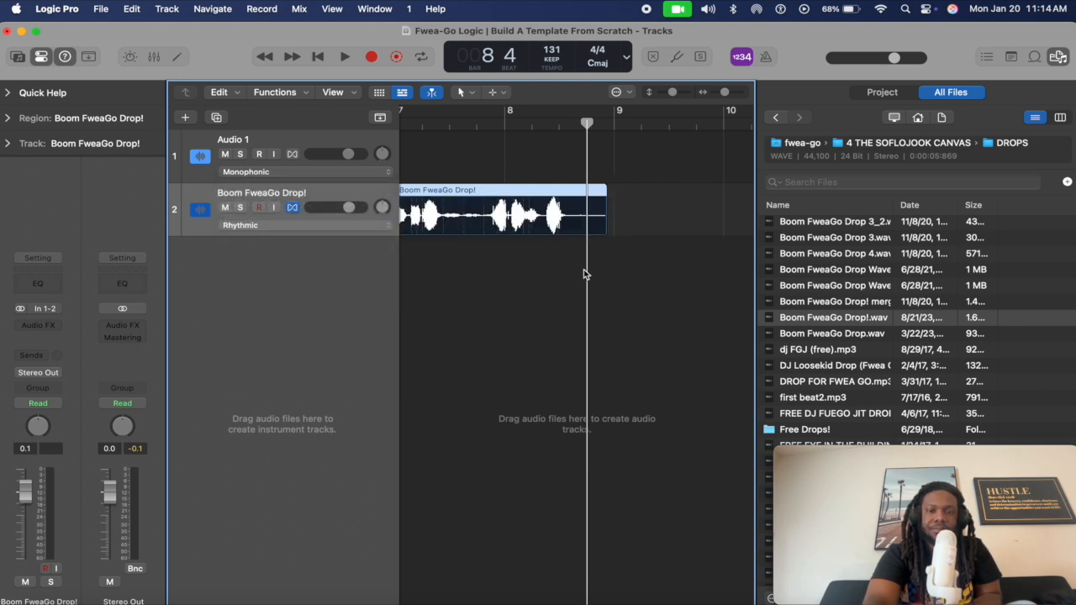
{"action": "left_click_drag", "start_coordinate": [599, 235], "coordinate": [579, 236]}
{"action": "left_click_drag", "start_coordinate": [579, 192], "coordinate": [626, 192]}
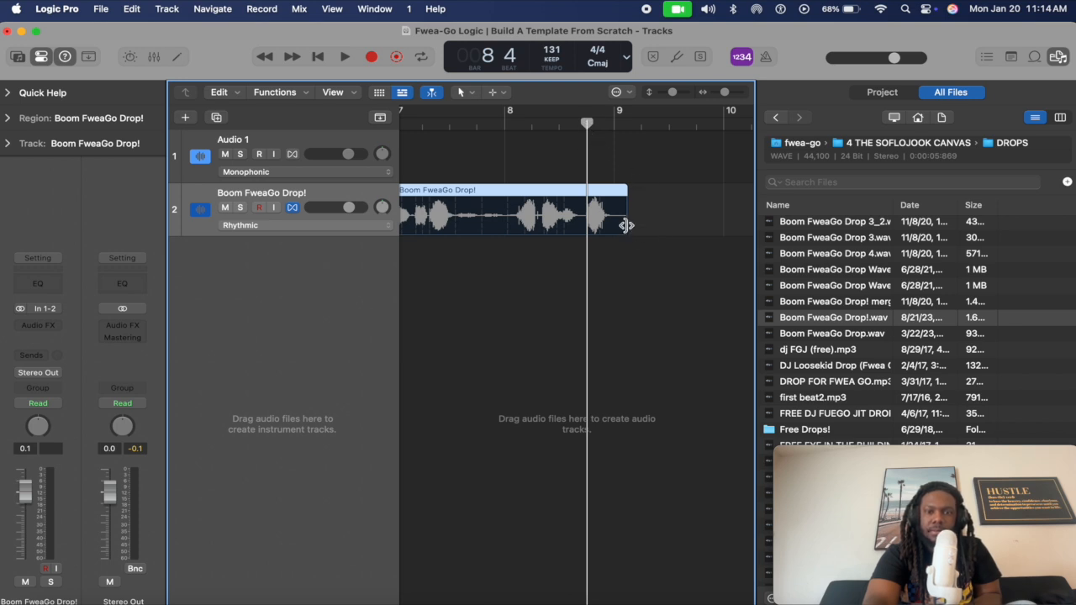
{"action": "scroll", "coordinate": [626, 225], "scroll_direction": "up", "scroll_amount": 3}
{"action": "left_click_drag", "start_coordinate": [625, 227], "coordinate": [598, 231]}
{"action": "scroll", "coordinate": [597, 249], "scroll_direction": "down", "scroll_amount": 3}
{"action": "left_click", "coordinate": [613, 276]}
{"action": "scroll", "coordinate": [613, 278], "scroll_direction": "down", "scroll_amount": 5}
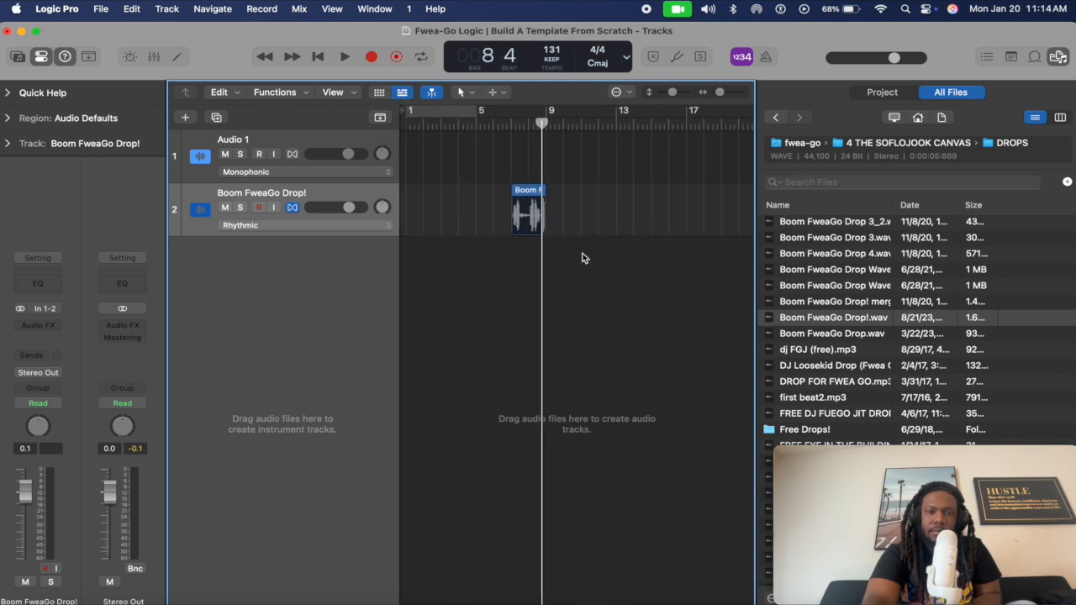
Play the Boom FweaGo Drop! region from a few bars ahead and set its track volume to 0.0 dB.
{"action": "scroll", "coordinate": [586, 258], "scroll_direction": "up", "scroll_amount": 5}
{"action": "scroll", "coordinate": [487, 151], "scroll_direction": "left", "scroll_amount": 3}
{"action": "scroll", "coordinate": [452, 152], "scroll_direction": "down", "scroll_amount": 3}
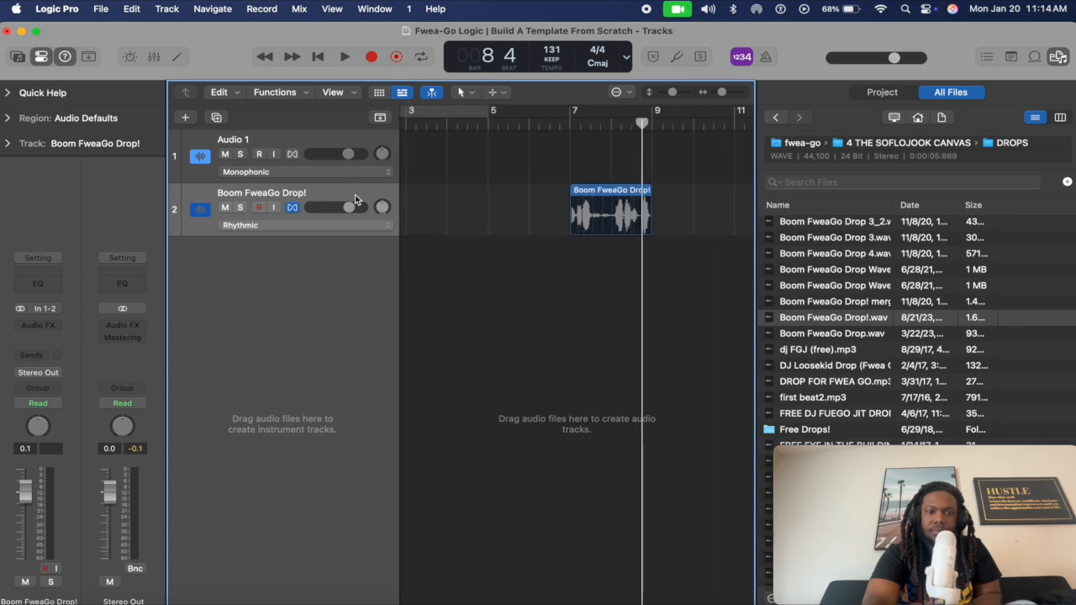
{"action": "left_click", "coordinate": [557, 123]}
{"action": "left_click", "coordinate": [496, 123]}
{"action": "key", "text": "space"}
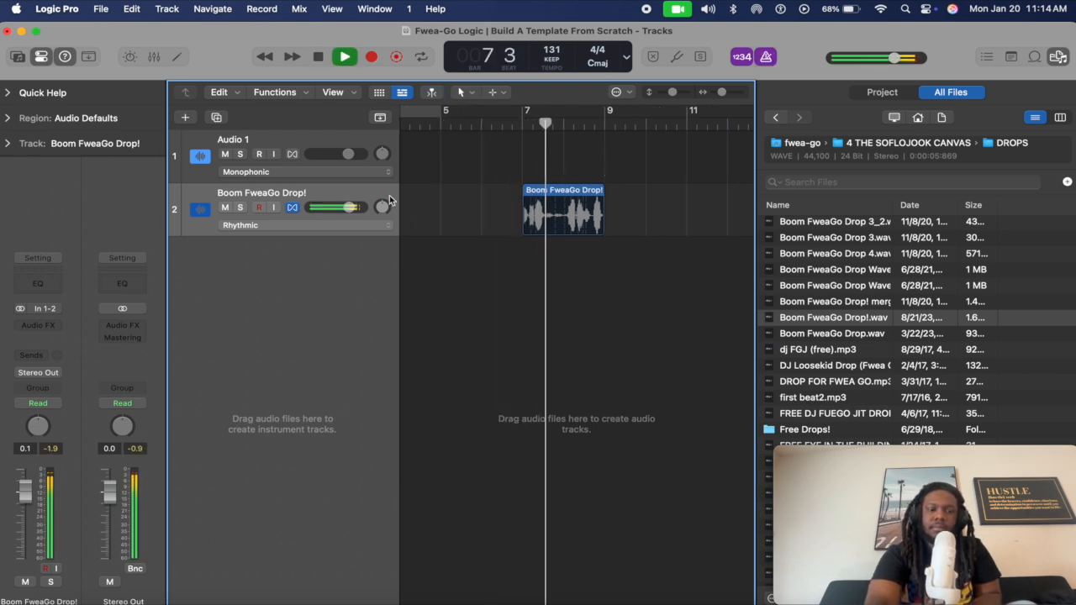
{"action": "left_click_drag", "start_coordinate": [350, 208], "coordinate": [348, 207]}
{"action": "key", "text": "space"}
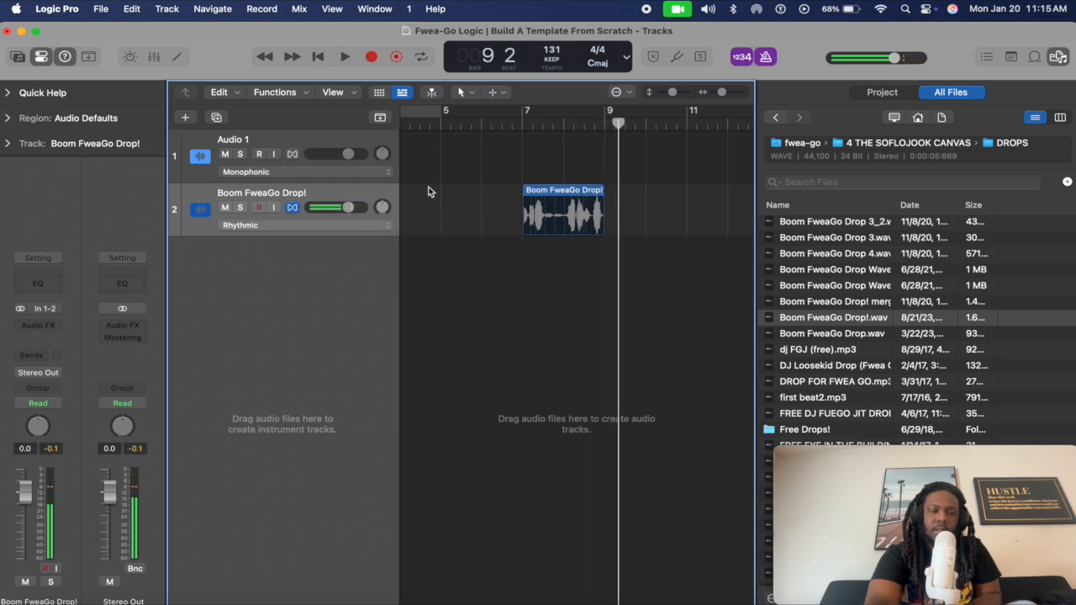
Set the project tempo to 135 BPM.
{"action": "scroll", "coordinate": [523, 141], "scroll_direction": "up", "scroll_amount": 2}
{"action": "scroll", "coordinate": [522, 141], "scroll_direction": "up", "scroll_amount": 2}
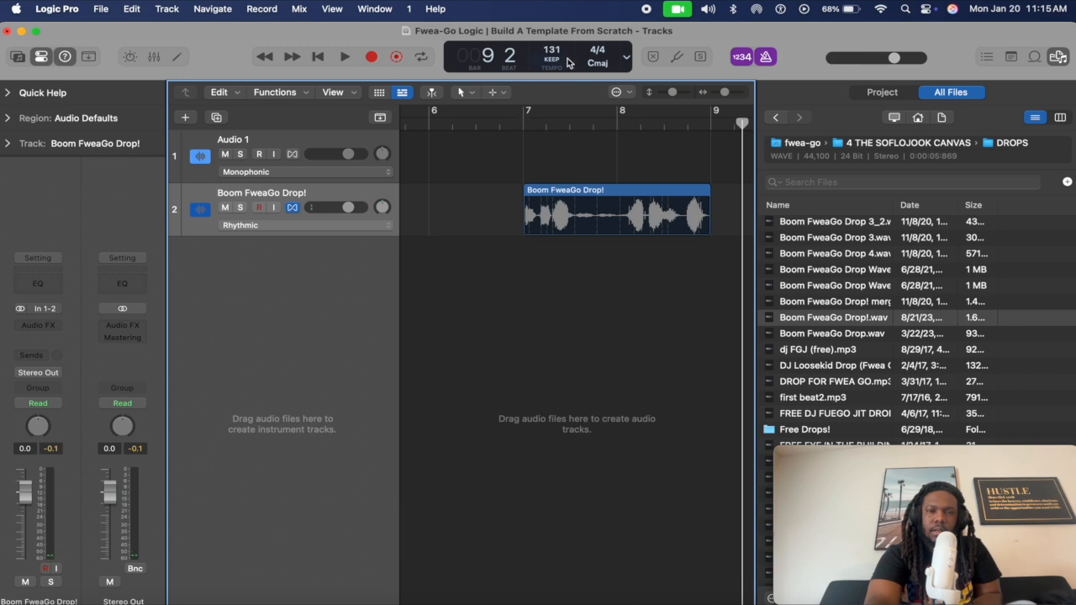
{"action": "left_click_drag", "start_coordinate": [552, 50], "coordinate": [551, 47]}
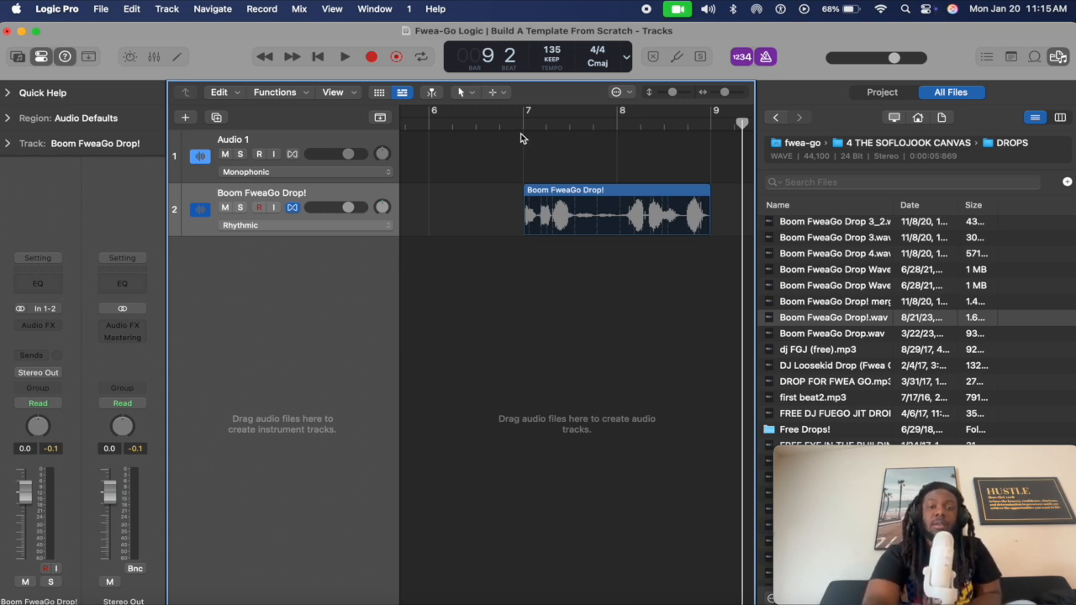
Play the drop from bar 7 and lower the Boom FweaGo Drop! track volume to -3.2 dB.
{"action": "left_click", "coordinate": [523, 131]}
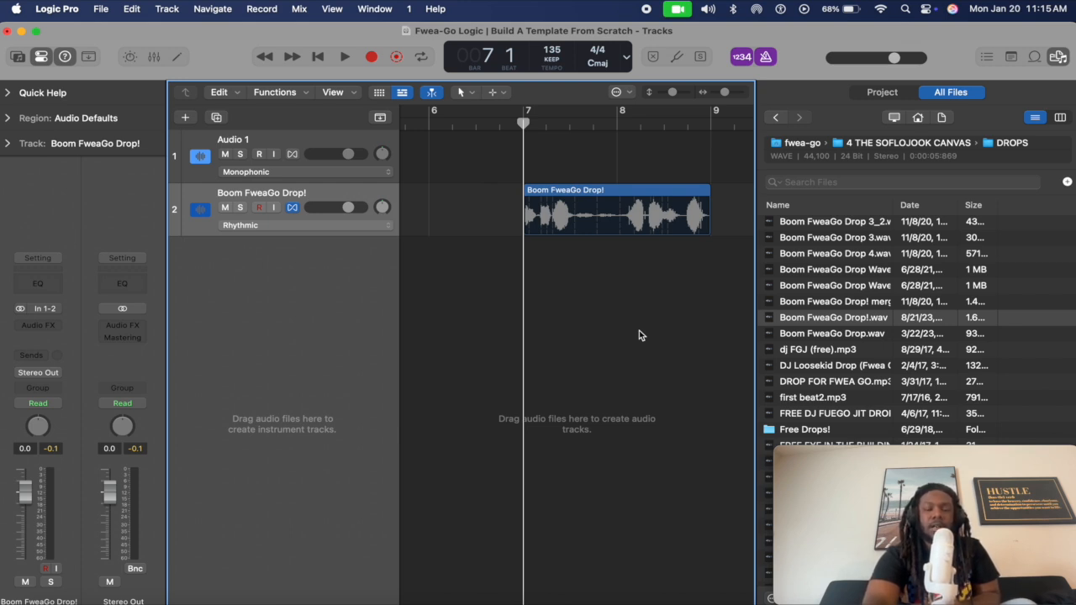
{"action": "key", "text": "space"}
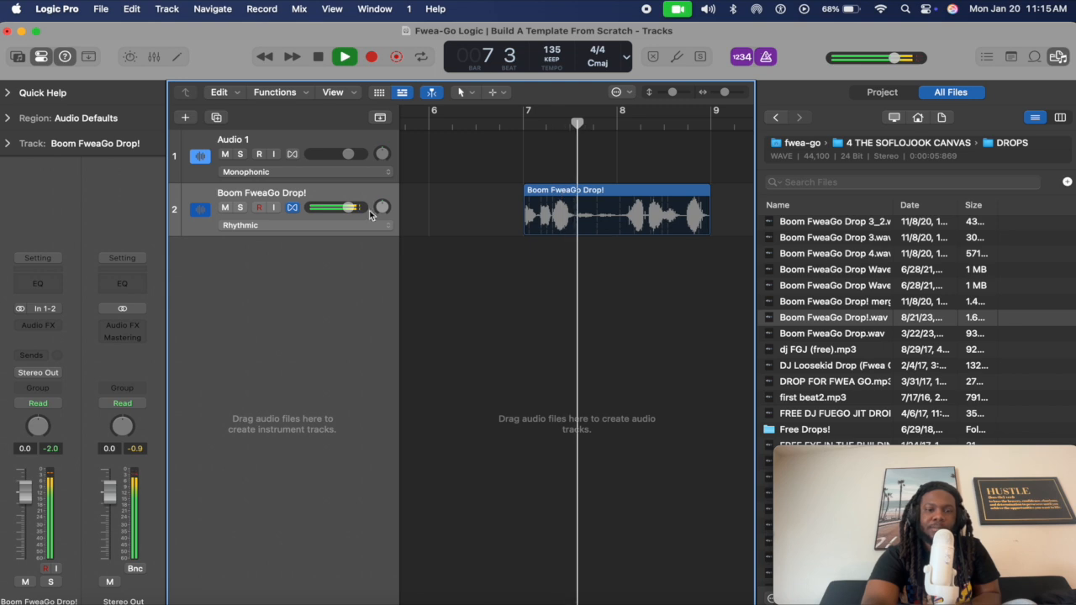
{"action": "left_click_drag", "start_coordinate": [348, 207], "coordinate": [341, 207]}
{"action": "key", "text": "space"}
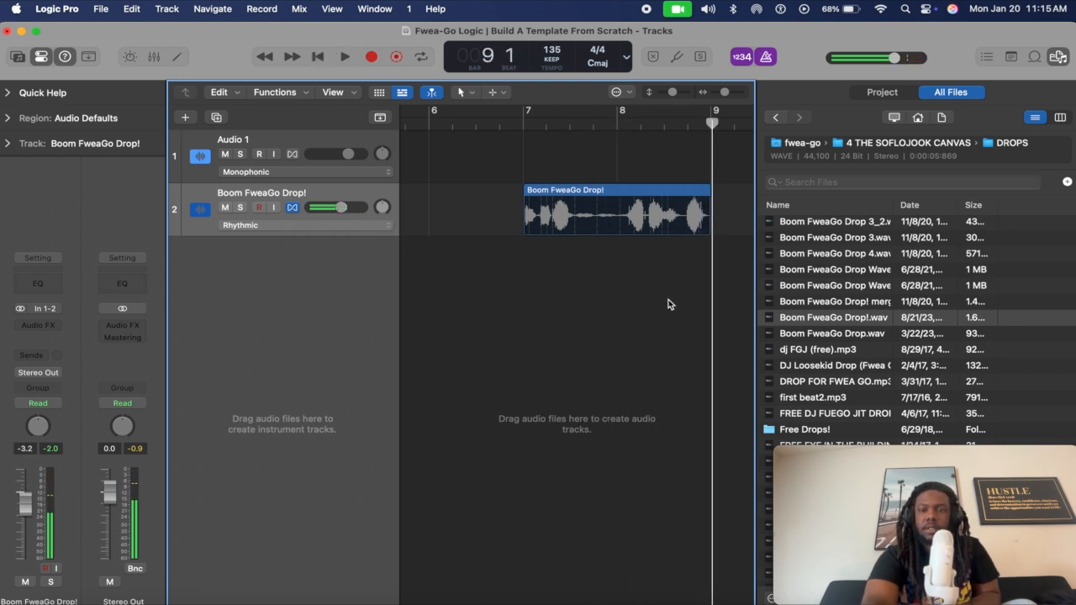
{"action": "key", "text": "super+Left"}
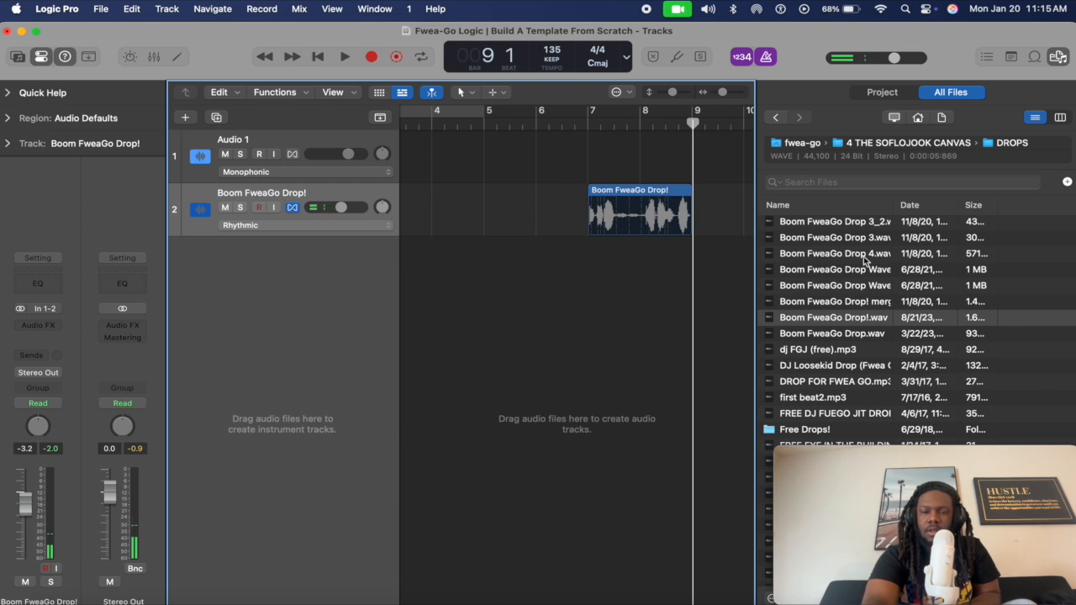
Add 75 Hop loop.wav from the FweaGo Sample Pack's 75 Hop ! folder on a new track, starting at bar 1.
{"action": "scroll", "coordinate": [866, 260], "scroll_direction": "up", "scroll_amount": 3}
{"action": "scroll", "coordinate": [867, 261], "scroll_direction": "up", "scroll_amount": 5}
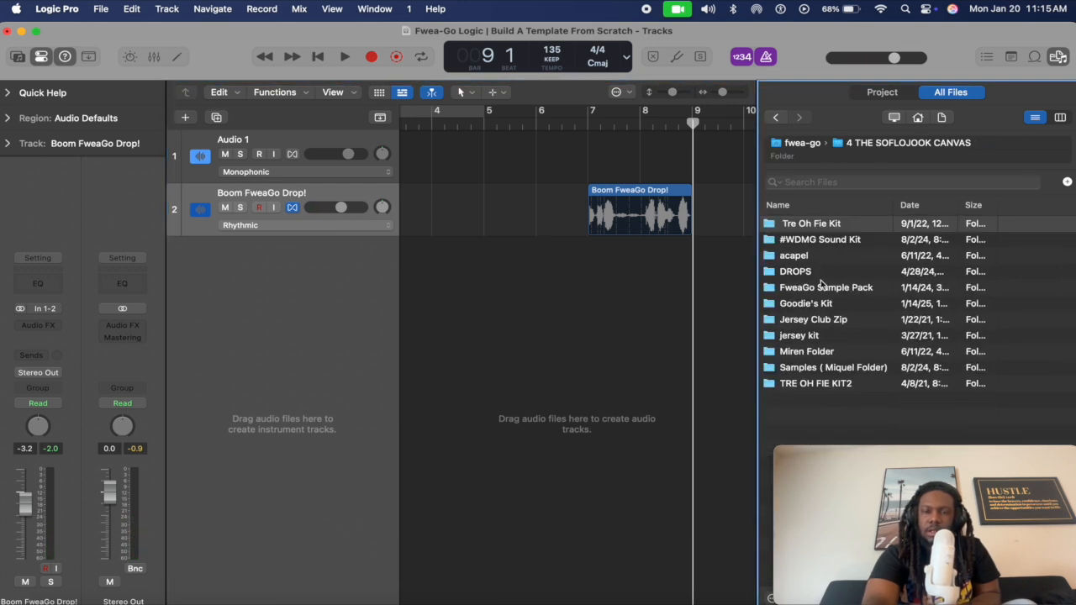
{"action": "double_click", "coordinate": [837, 288]}
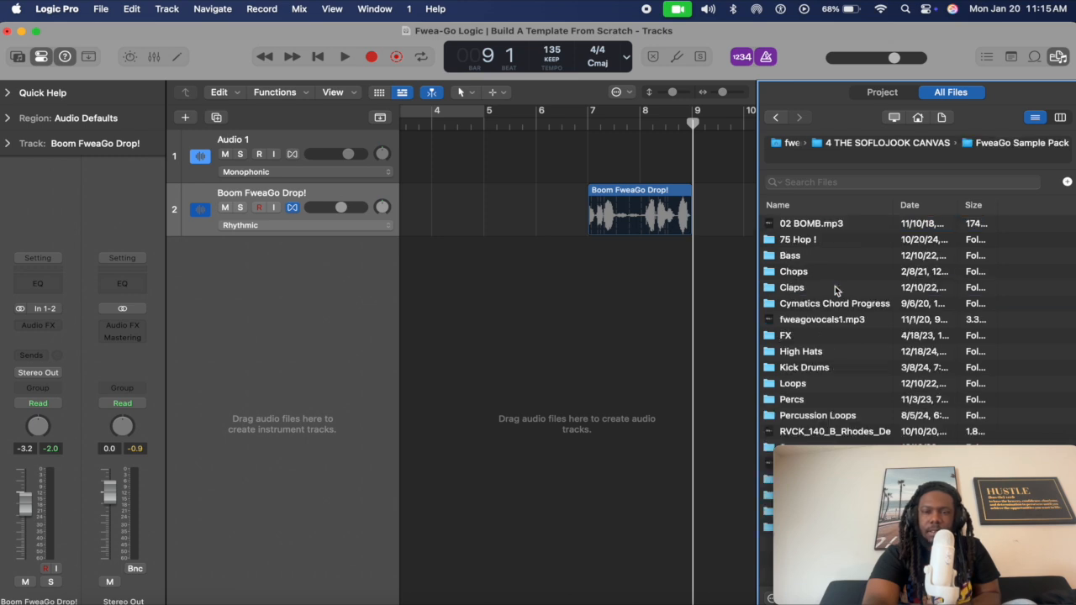
{"action": "double_click", "coordinate": [805, 241]}
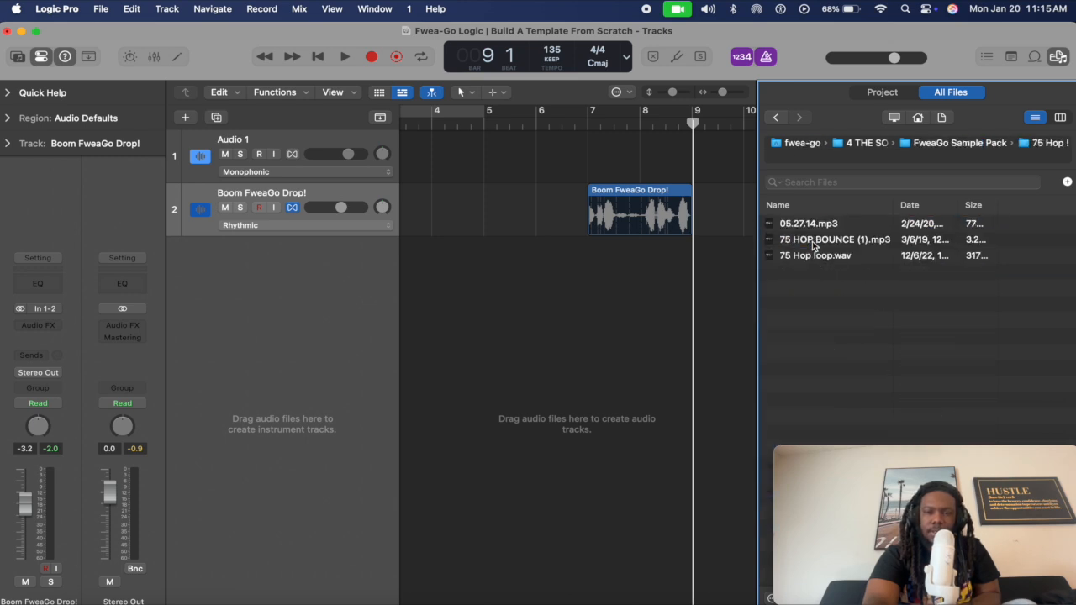
{"action": "left_click_drag", "start_coordinate": [836, 258], "coordinate": [492, 256]}
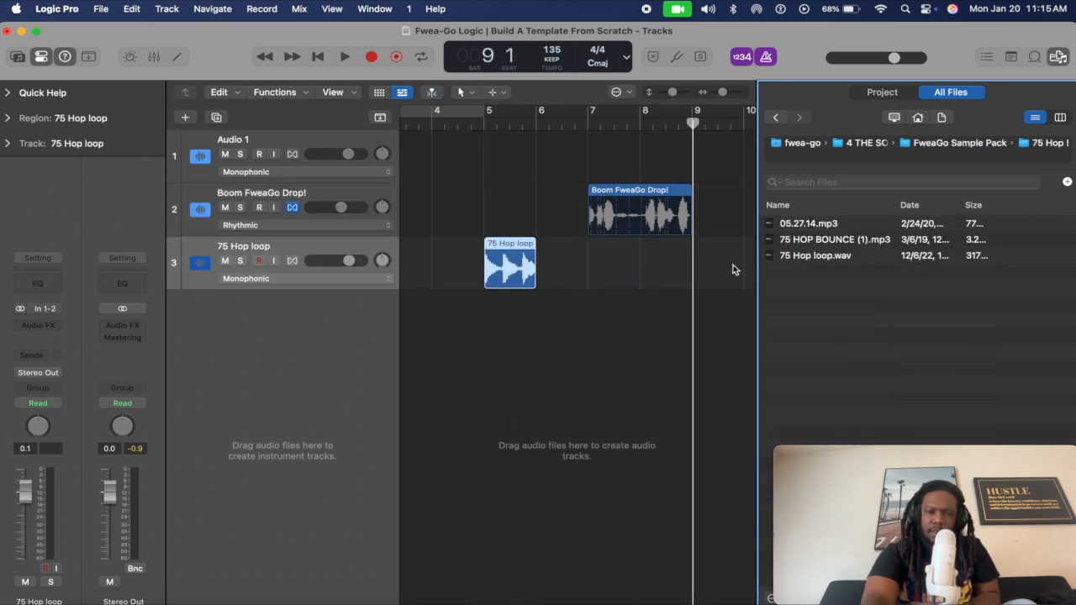
{"action": "key", "text": "Return"}
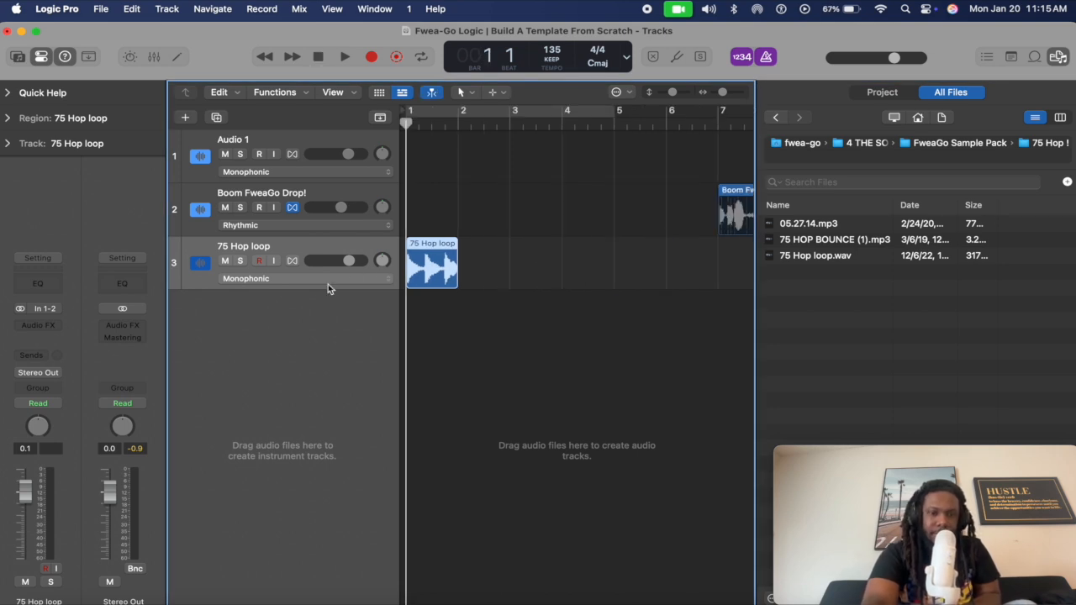
Set the 75 Hop loop track to Flex Time - Rhythmic and play the one-bar loop from bar 1.
{"action": "left_click", "coordinate": [288, 279]}
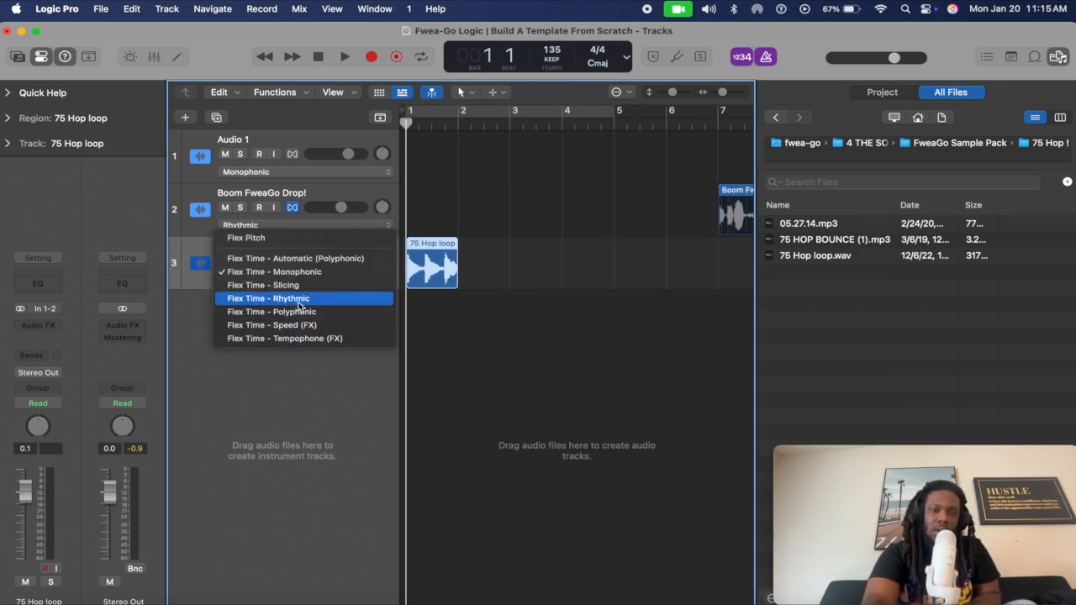
{"action": "left_click", "coordinate": [298, 303]}
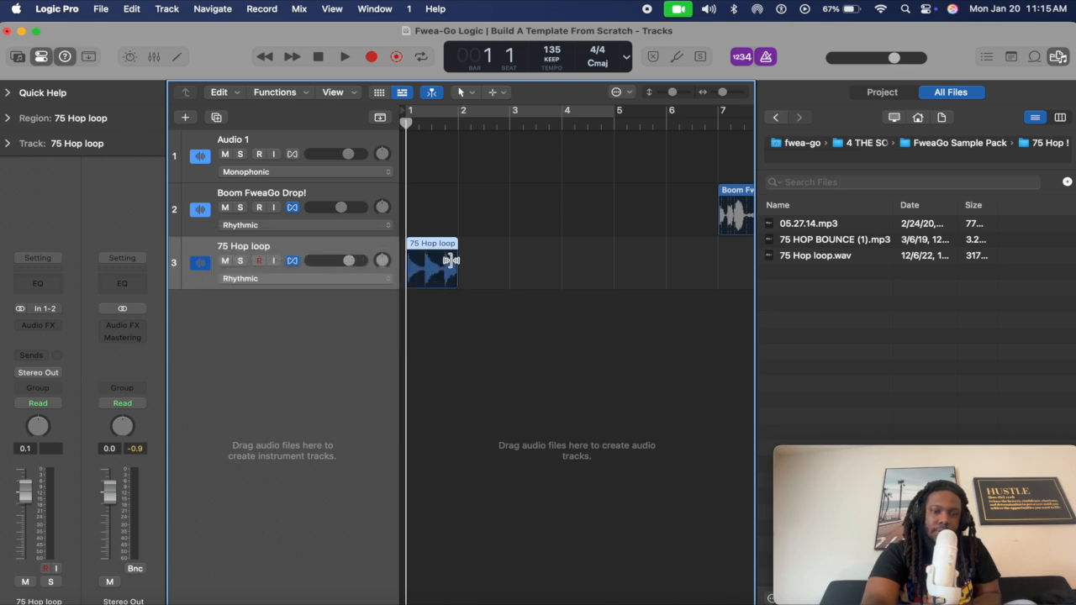
{"action": "scroll", "coordinate": [446, 261], "scroll_direction": "up", "scroll_amount": 2}
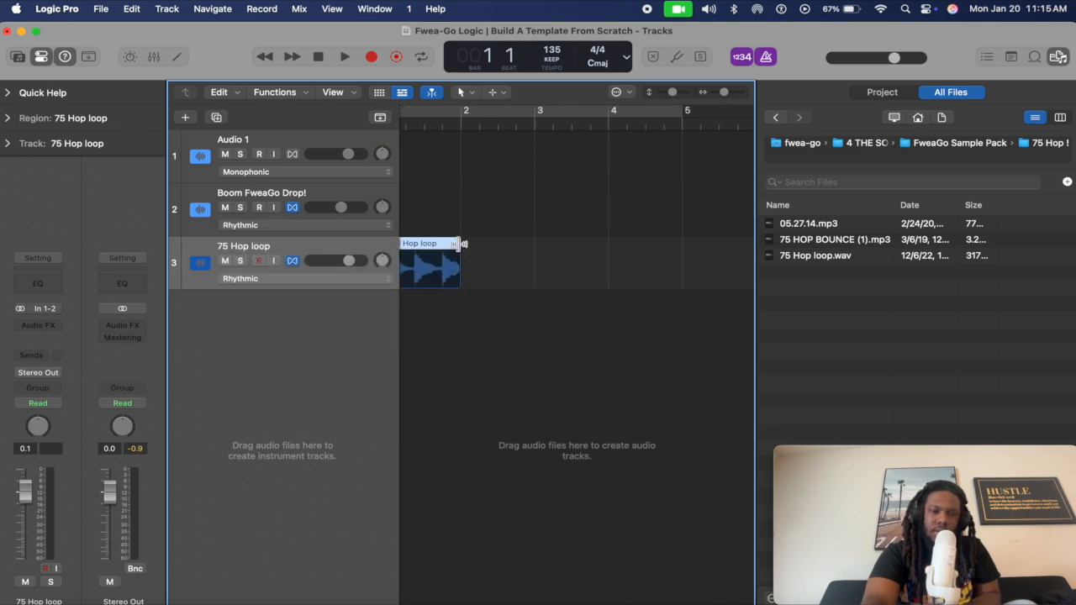
{"action": "key", "text": "space"}
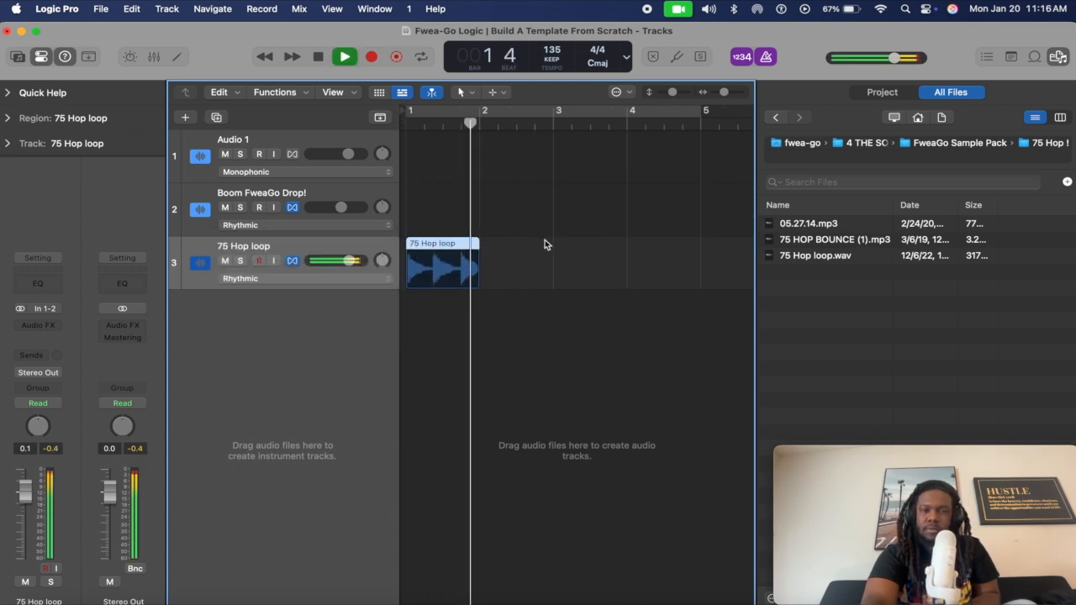
{"action": "key", "text": "space"}
Repeat the 75 Hop loop region back to back from bar 1 to bar 9, and play the arrangement from the start.
{"action": "key", "text": "super+r"}
{"action": "left_click", "coordinate": [432, 277], "text": "shift"}
{"action": "key", "text": "super+r"}
{"action": "key", "text": "super+r"}
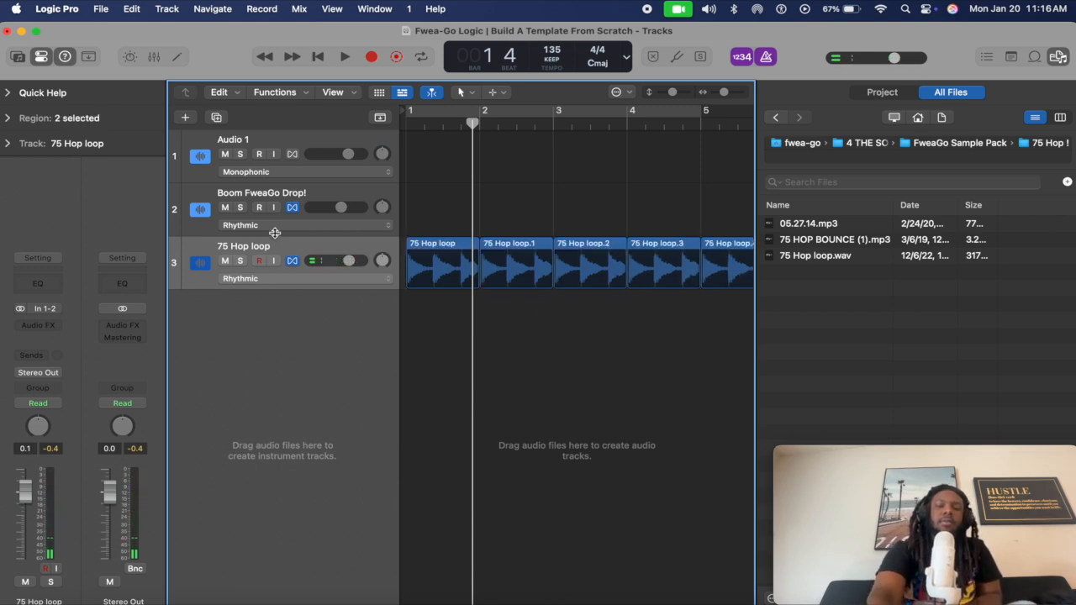
{"action": "scroll", "coordinate": [346, 276], "scroll_direction": "down", "scroll_amount": 10}
{"action": "scroll", "coordinate": [446, 251], "scroll_direction": "up", "scroll_amount": 8}
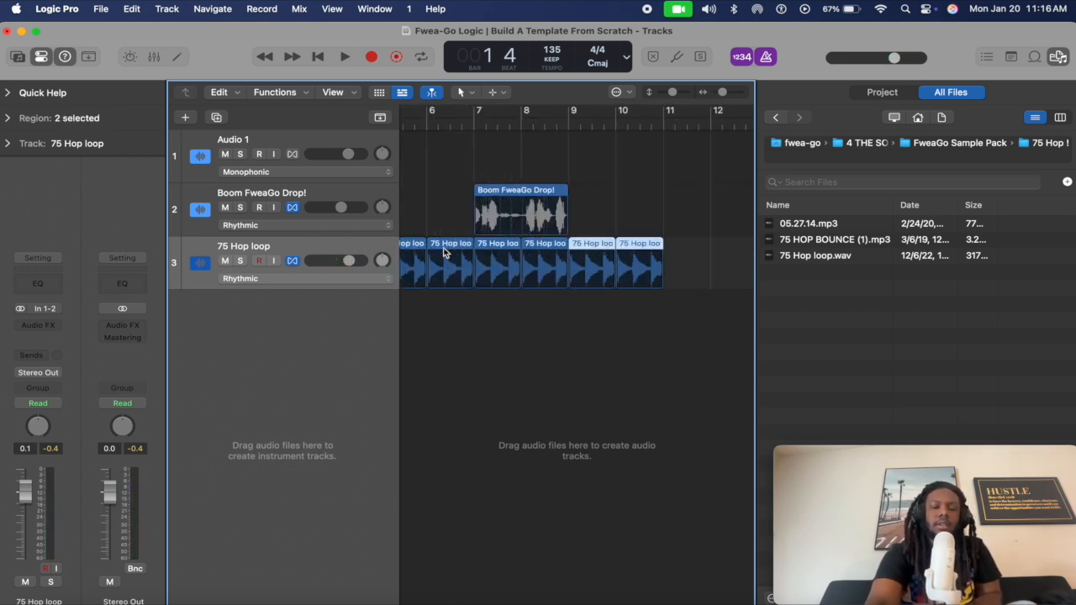
{"action": "key", "text": "Return"}
{"action": "key", "text": "space"}
{"action": "scroll", "coordinate": [527, 221], "scroll_direction": "down", "scroll_amount": 3}
{"action": "scroll", "coordinate": [521, 222], "scroll_direction": "down", "scroll_amount": 1}
{"action": "key", "text": "space"}
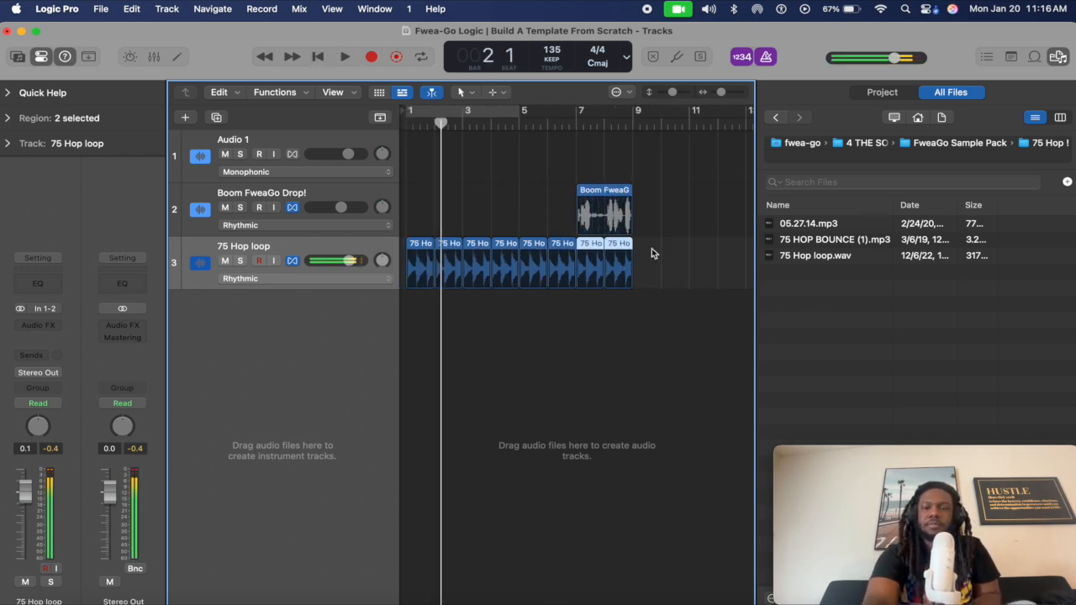
Return to the top-level fwea-go folder in the file browser and search it for "omg".
{"action": "left_click", "coordinate": [778, 118]}
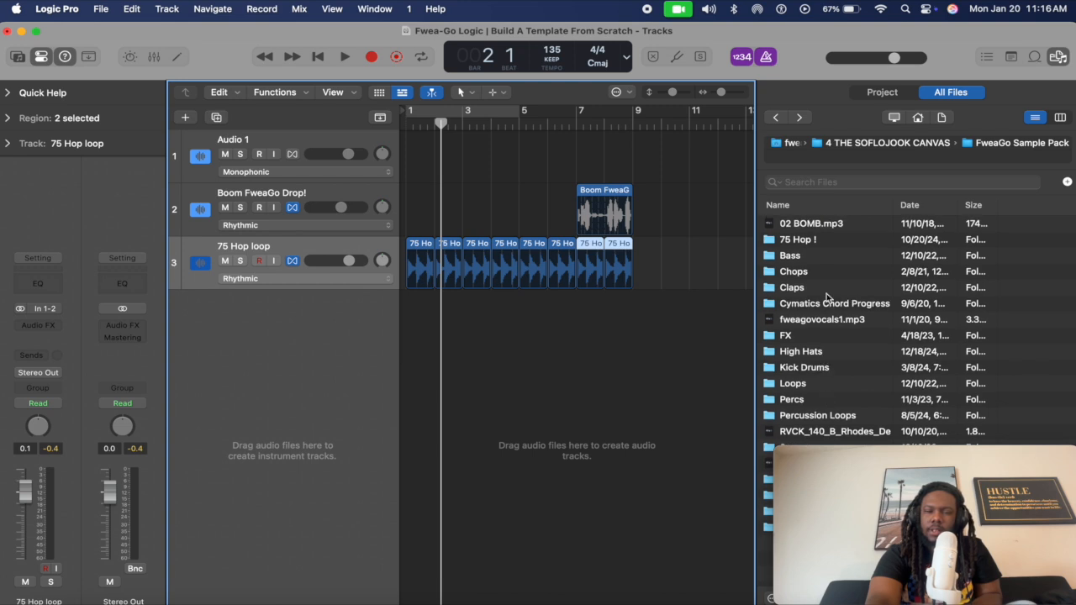
{"action": "left_click", "coordinate": [828, 146]}
{"action": "left_click", "coordinate": [813, 183]}
{"action": "left_click", "coordinate": [802, 143]}
{"action": "left_click", "coordinate": [814, 182]}
{"action": "type", "text": "omg"}
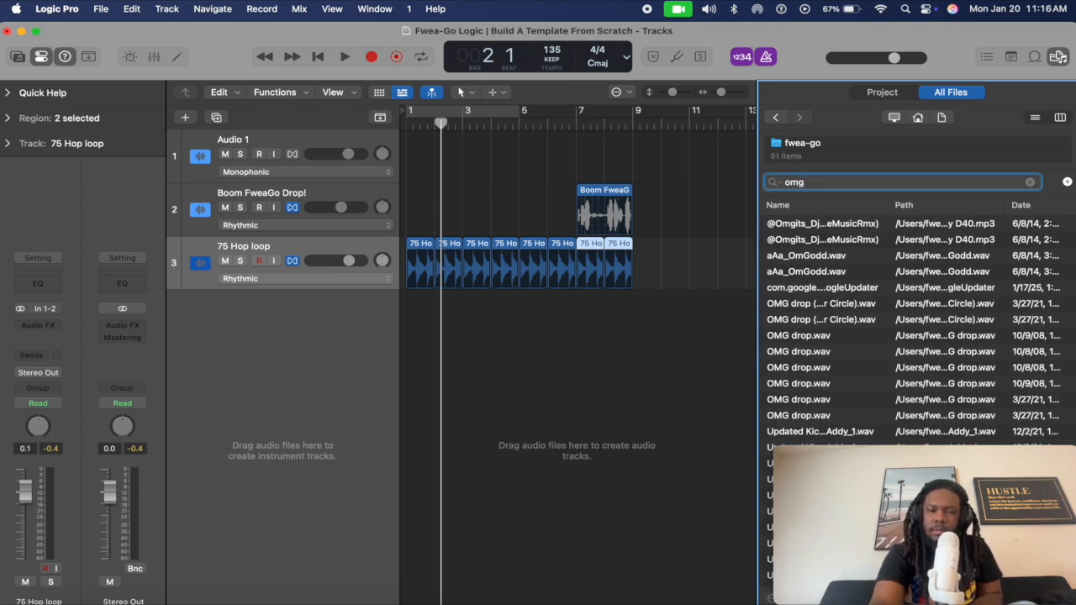
Audition several of the Updated Kick For Fwea-Go OMGAddy samples among the search results.
{"action": "left_click", "coordinate": [831, 430]}
{"action": "scroll", "coordinate": [850, 396], "scroll_direction": "down", "scroll_amount": 5}
{"action": "scroll", "coordinate": [862, 369], "scroll_direction": "down", "scroll_amount": 5}
{"action": "left_click", "coordinate": [837, 358]}
{"action": "scroll", "coordinate": [840, 361], "scroll_direction": "down", "scroll_amount": 4}
{"action": "left_click", "coordinate": [841, 359]}
{"action": "scroll", "coordinate": [840, 360], "scroll_direction": "down", "scroll_amount": 1}
{"action": "scroll", "coordinate": [855, 265], "scroll_direction": "up", "scroll_amount": 2}
{"action": "left_click", "coordinate": [855, 282]}
{"action": "scroll", "coordinate": [853, 282], "scroll_direction": "up", "scroll_amount": 4}
{"action": "left_click", "coordinate": [853, 283]}
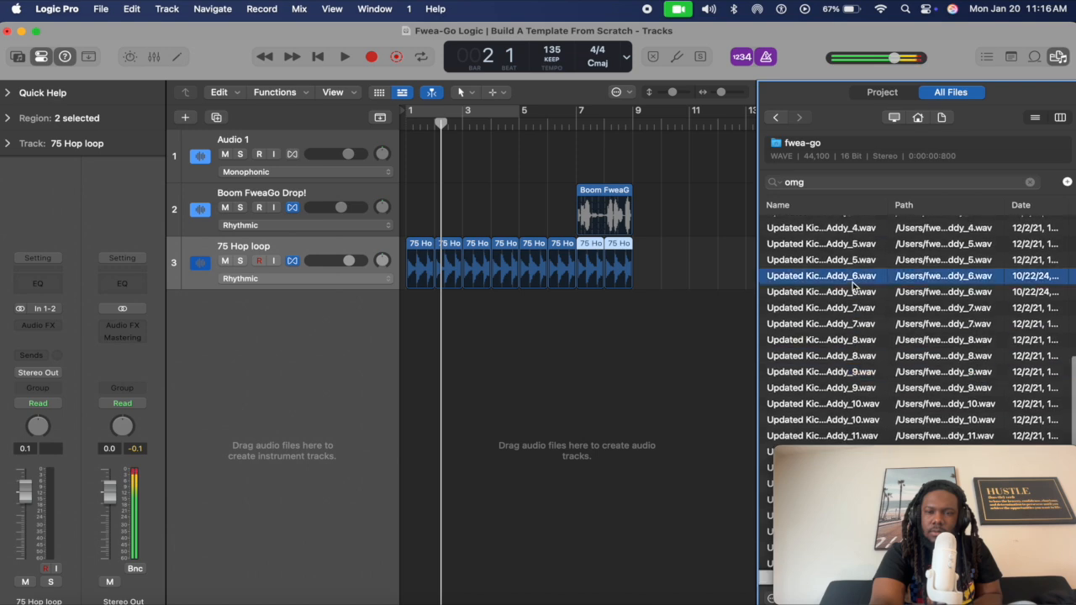
{"action": "scroll", "coordinate": [854, 286], "scroll_direction": "up", "scroll_amount": 3}
{"action": "left_click", "coordinate": [824, 316]}
{"action": "scroll", "coordinate": [829, 323], "scroll_direction": "up", "scroll_amount": 3}
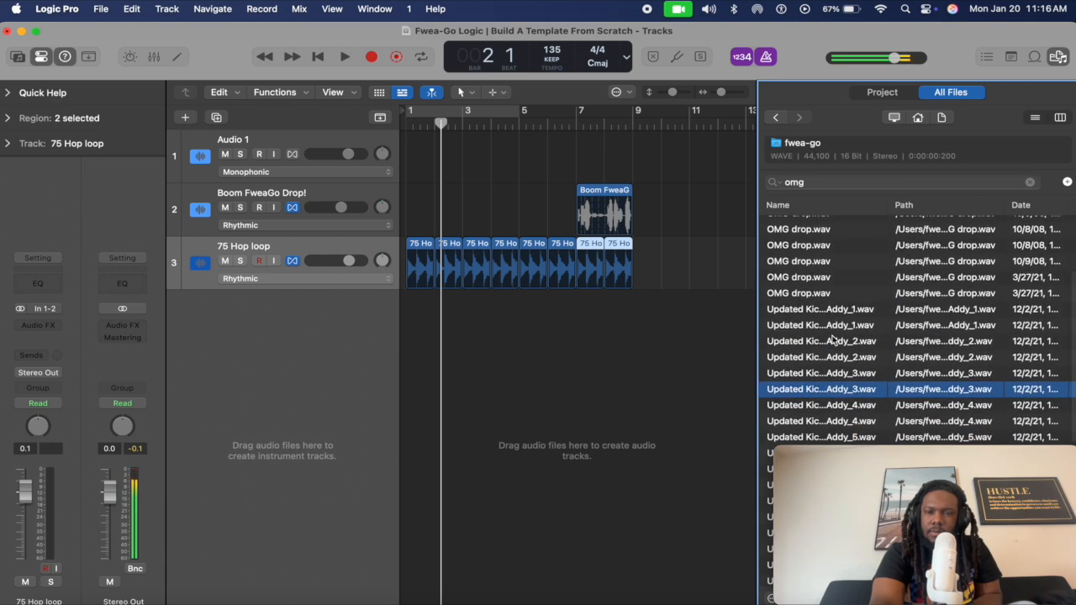
{"action": "left_click", "coordinate": [832, 334]}
{"action": "scroll", "coordinate": [812, 315], "scroll_direction": "up", "scroll_amount": 3}
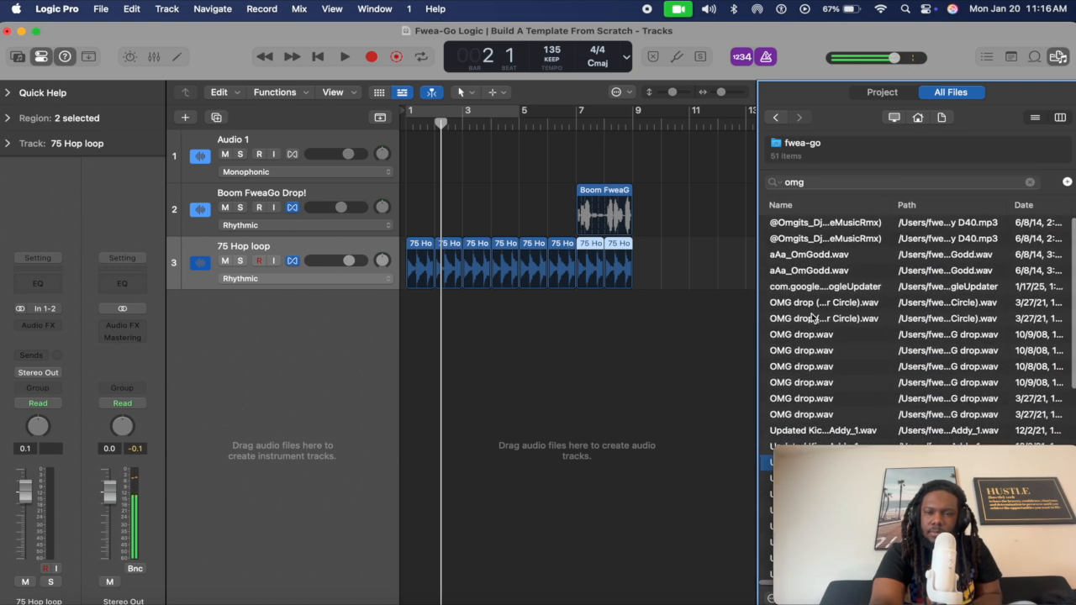
Replace the file search with "updated kick" and look through the matching samples.
{"action": "left_click", "coordinate": [791, 184]}
{"action": "type", "text": "updated kick"}
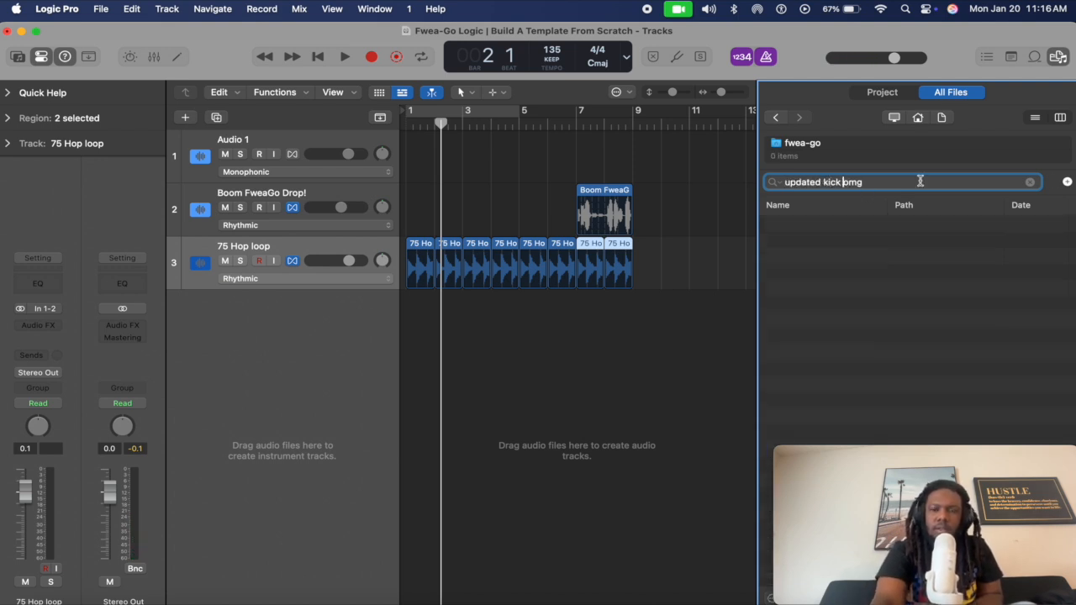
{"action": "key", "text": "BackSpace"}
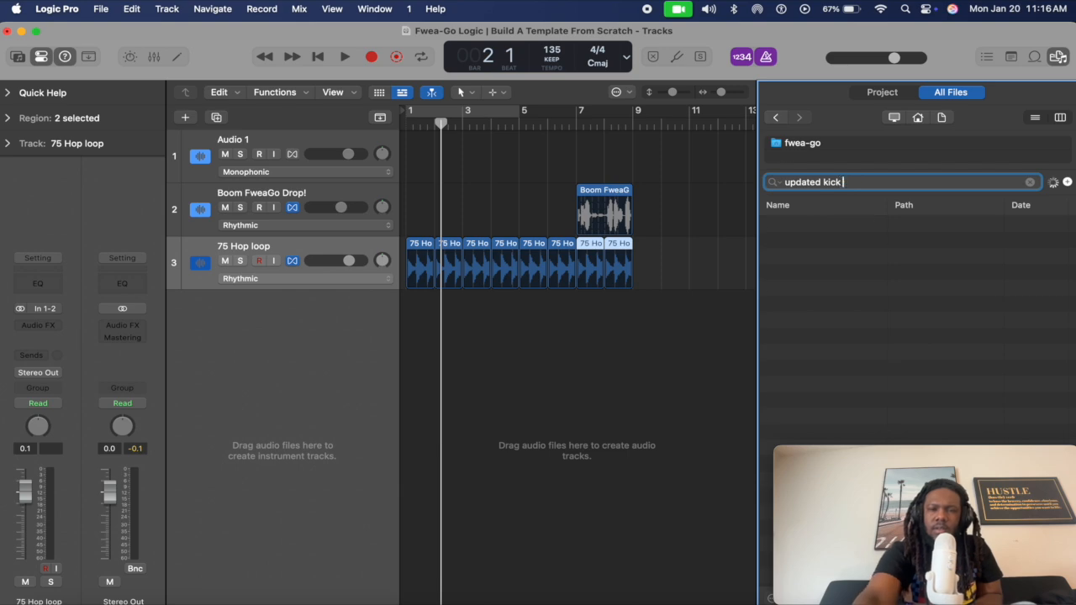
{"action": "scroll", "coordinate": [846, 242], "scroll_direction": "down", "scroll_amount": 5}
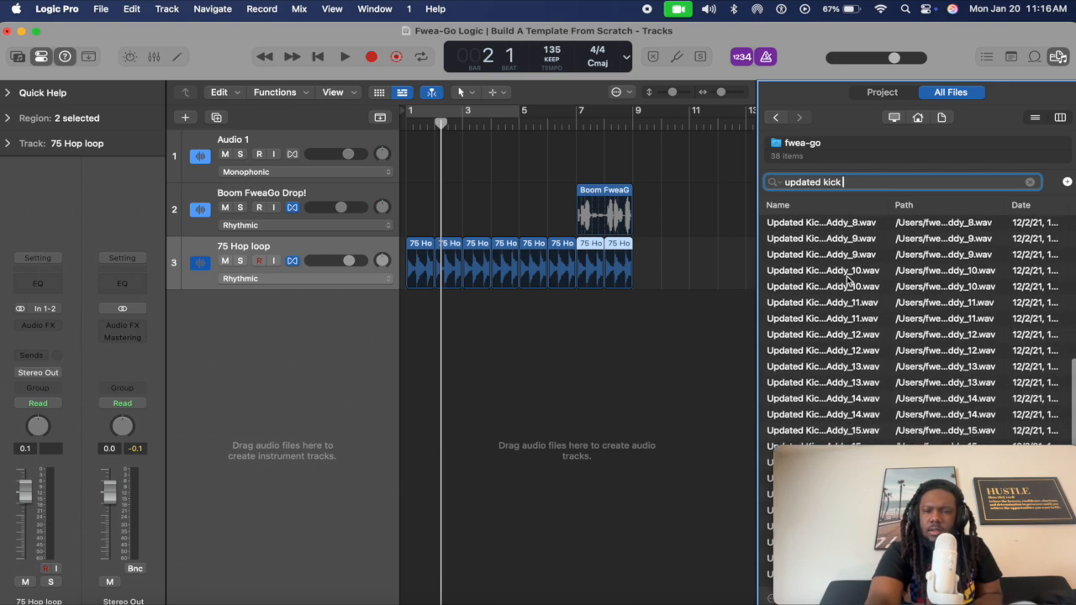
Audition the Updated Kick samples one after another from OMGAddy_14.wav down to the end of the list.
{"action": "left_click", "coordinate": [786, 418]}
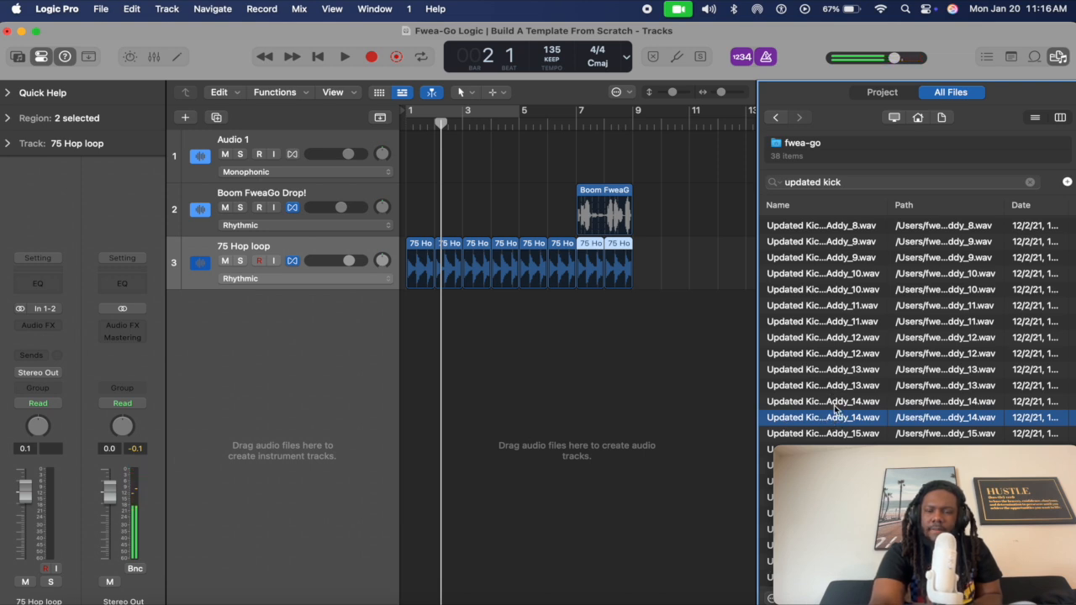
{"action": "key", "text": "Down"}
{"action": "key", "text": "Down"}
{"action": "key", "text": "Down"}
{"action": "key", "text": "Down"}
{"action": "key", "text": "Down"}
{"action": "key", "text": "Down"}
{"action": "key", "text": "Down"}
{"action": "key", "text": "Down"}
{"action": "key", "text": "Down"}
{"action": "key", "text": "Down"}
{"action": "key", "text": "Down"}
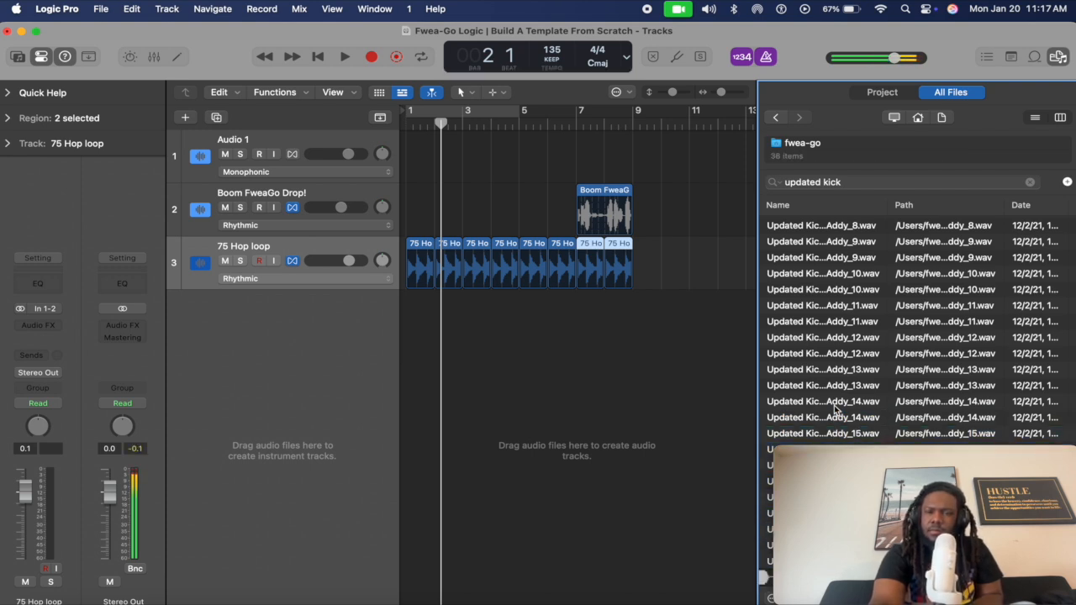
Add the Updated Kick For Fwea-Go OMGAddy sample at the end of the results on a new track, starting at bar 1.
{"action": "left_click", "coordinate": [771, 580]}
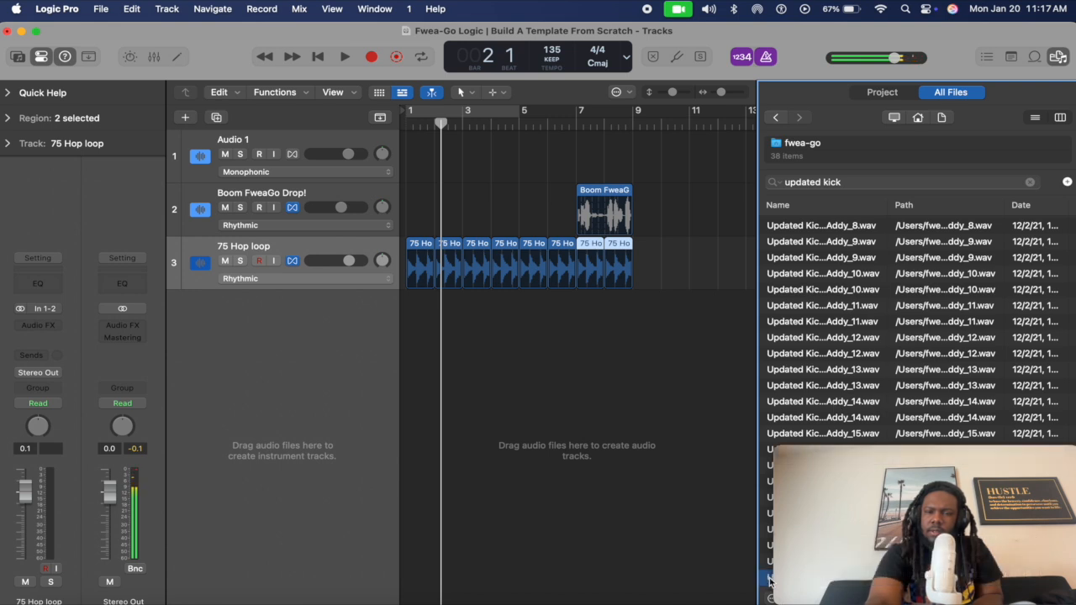
{"action": "left_click_drag", "start_coordinate": [768, 580], "coordinate": [542, 328]}
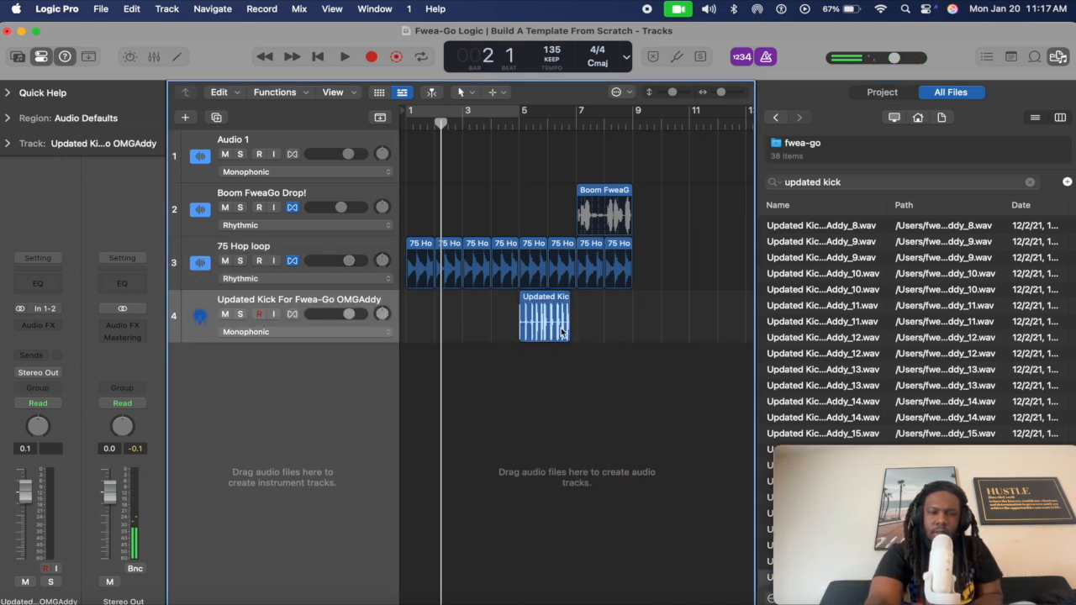
{"action": "key", "text": "Return"}
{"action": "key", "text": "semicolon"}
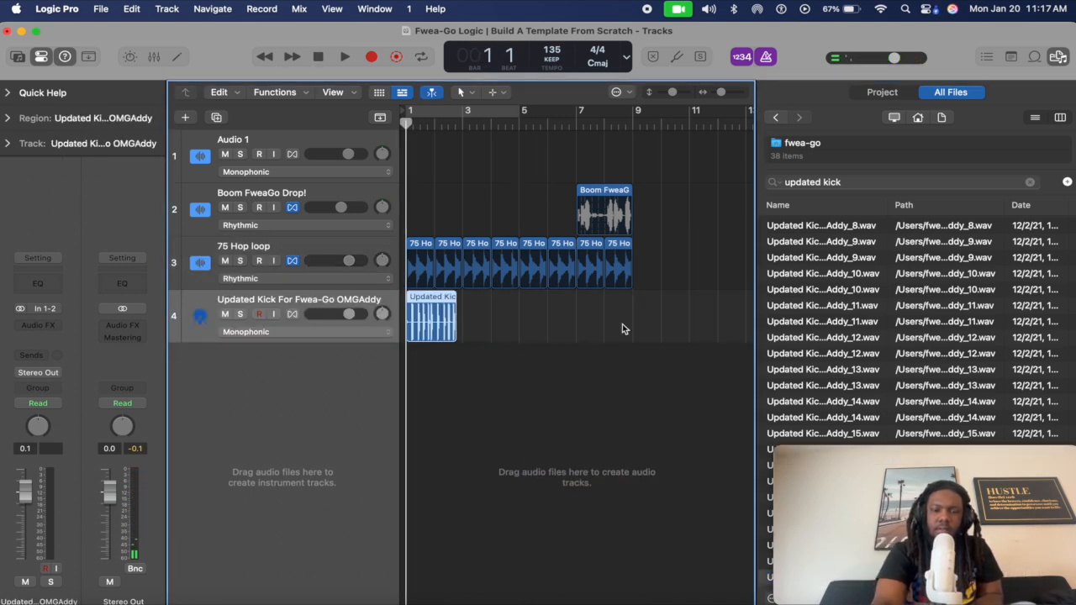
Set the Updated Kick For Fwea-Go OMGAddy track to Flex Time - Rhythmic.
{"action": "left_click", "coordinate": [305, 331]}
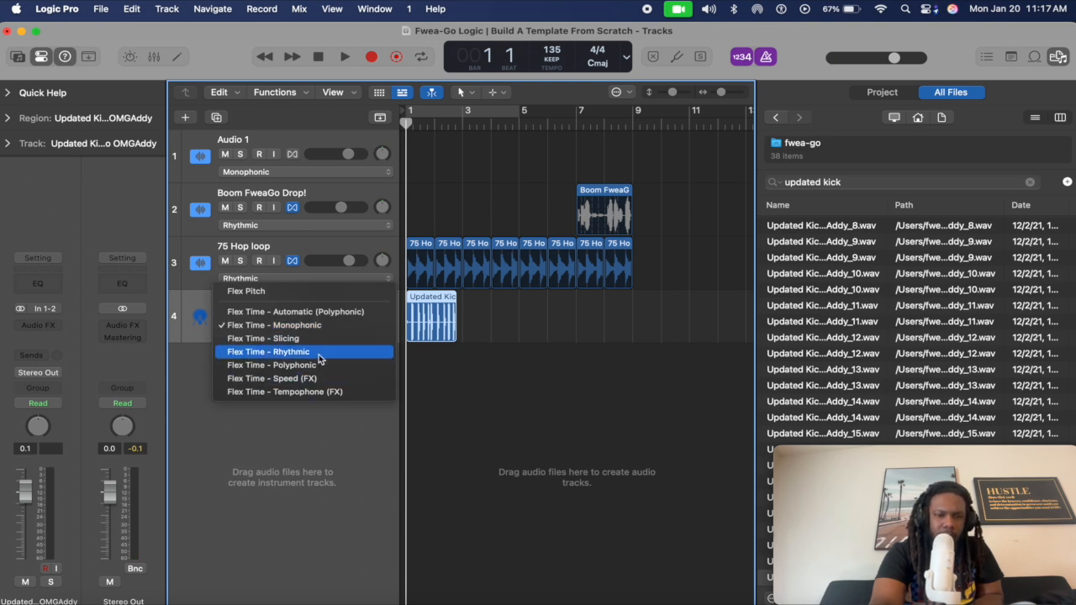
{"action": "left_click", "coordinate": [319, 359]}
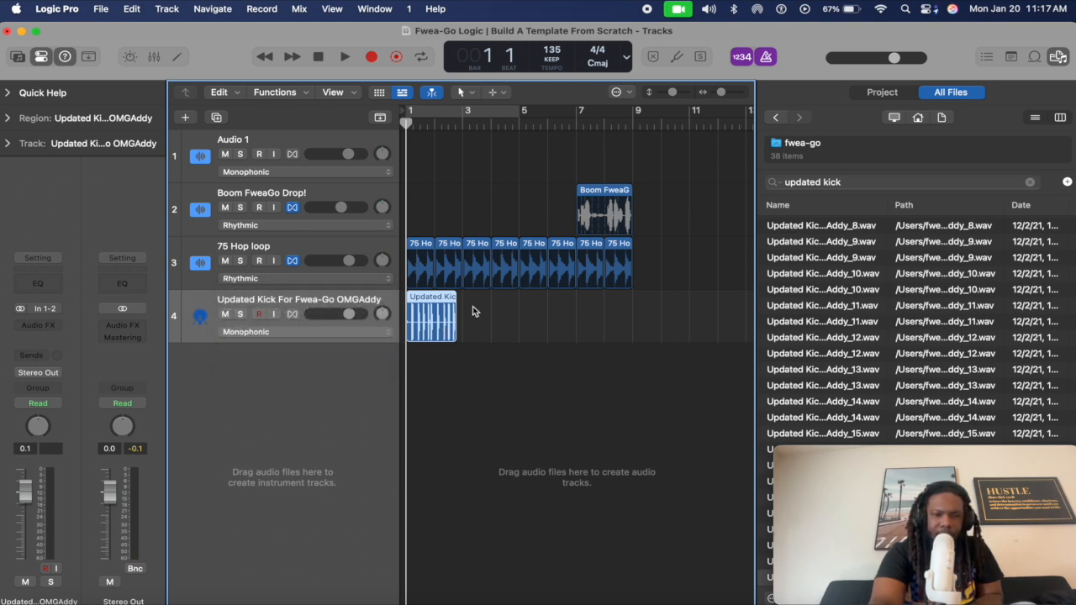
{"action": "key", "text": "super+Right"}
{"action": "key", "text": "super+Right"}
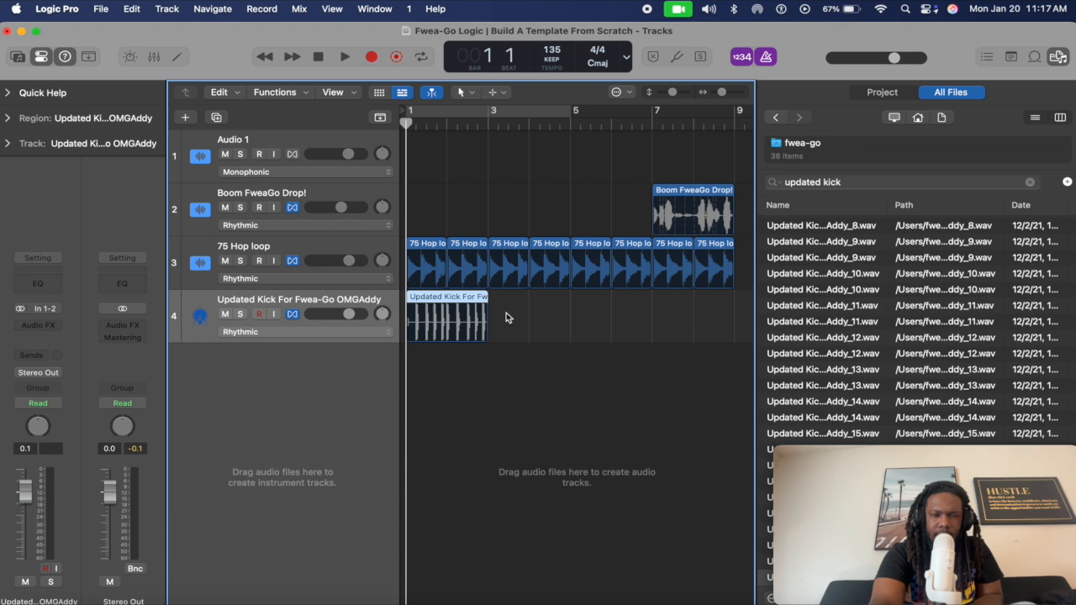
Repeat the two-bar Updated Kick region back to back from bar 1 to bar 9 while playing the arrangement.
{"action": "key", "text": "space"}
{"action": "key", "text": "super+r"}
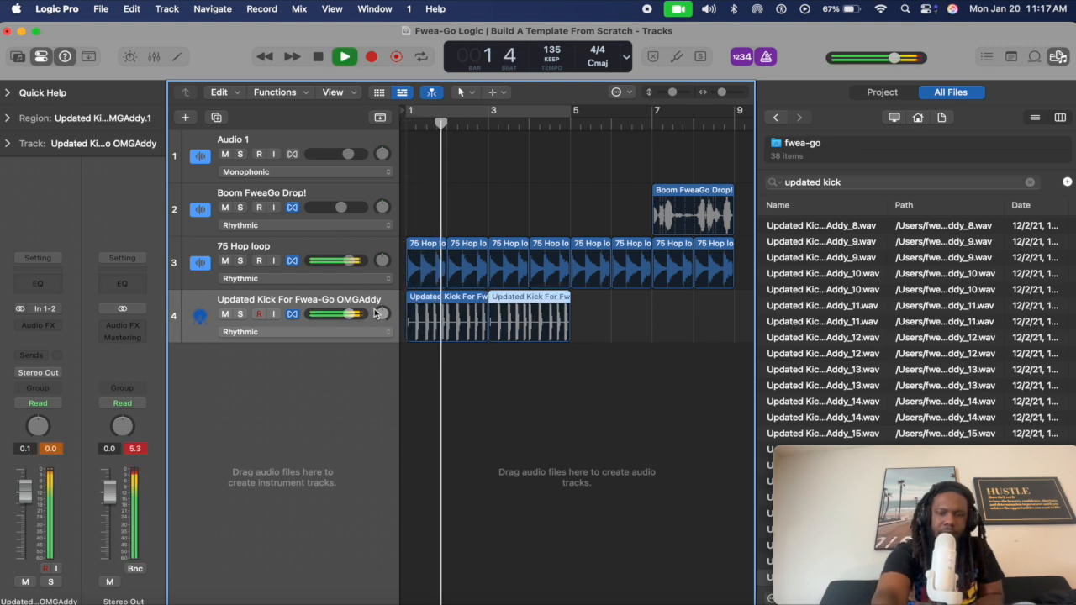
{"action": "left_click_drag", "start_coordinate": [709, 338], "coordinate": [400, 334]}
{"action": "key", "text": "super+r"}
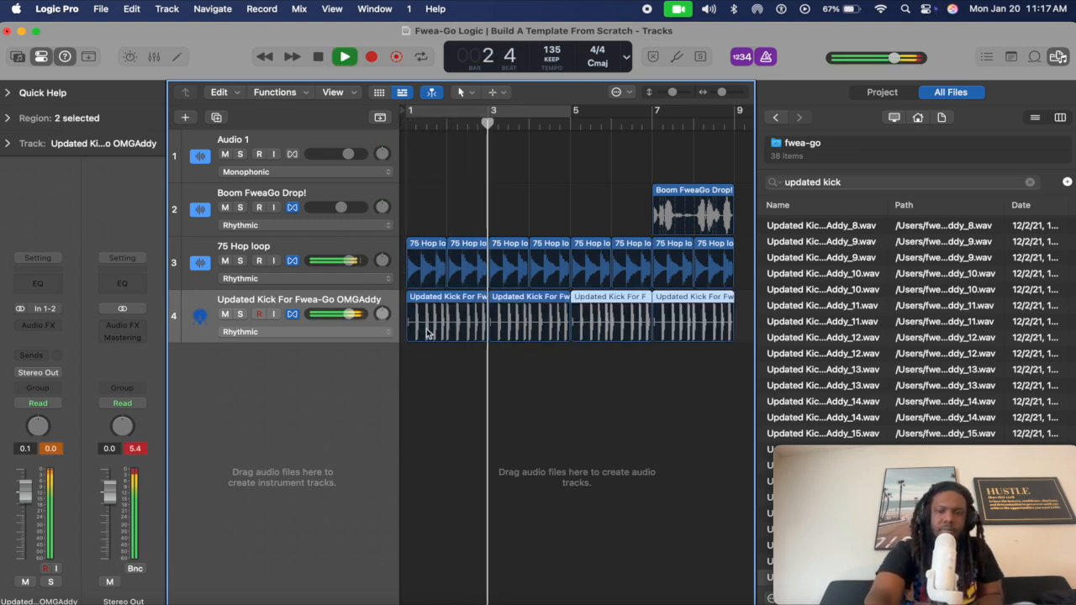
{"action": "key", "text": "space"}
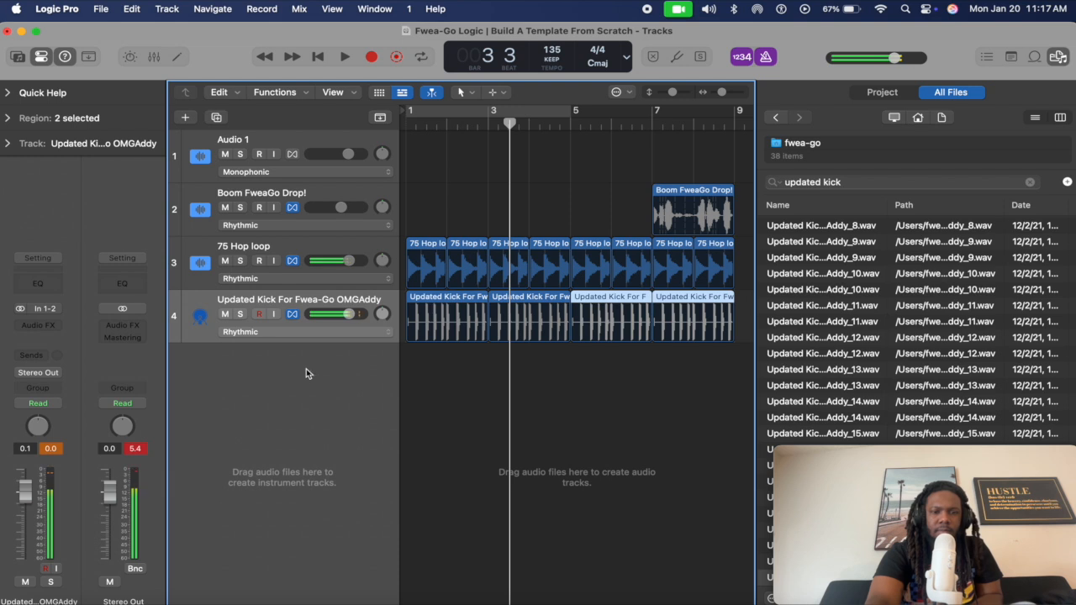
{"action": "left_click", "coordinate": [471, 380]}
Search the files for "funk", audition the Funkmaster Flex Go Loop and briefly play the arrangement.
{"action": "left_click", "coordinate": [867, 181]}
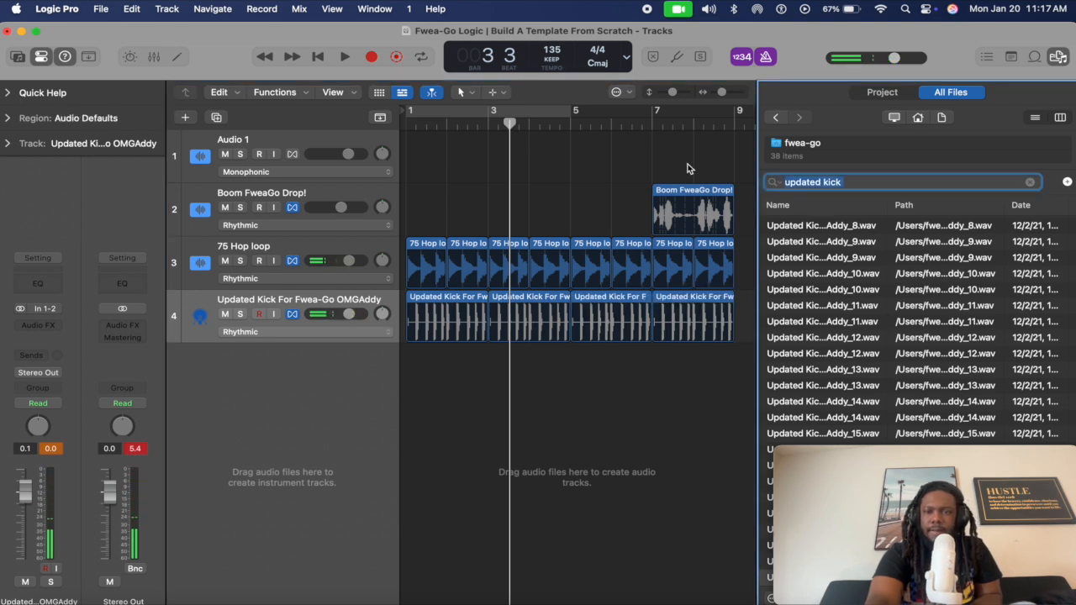
{"action": "type", "text": "funk"}
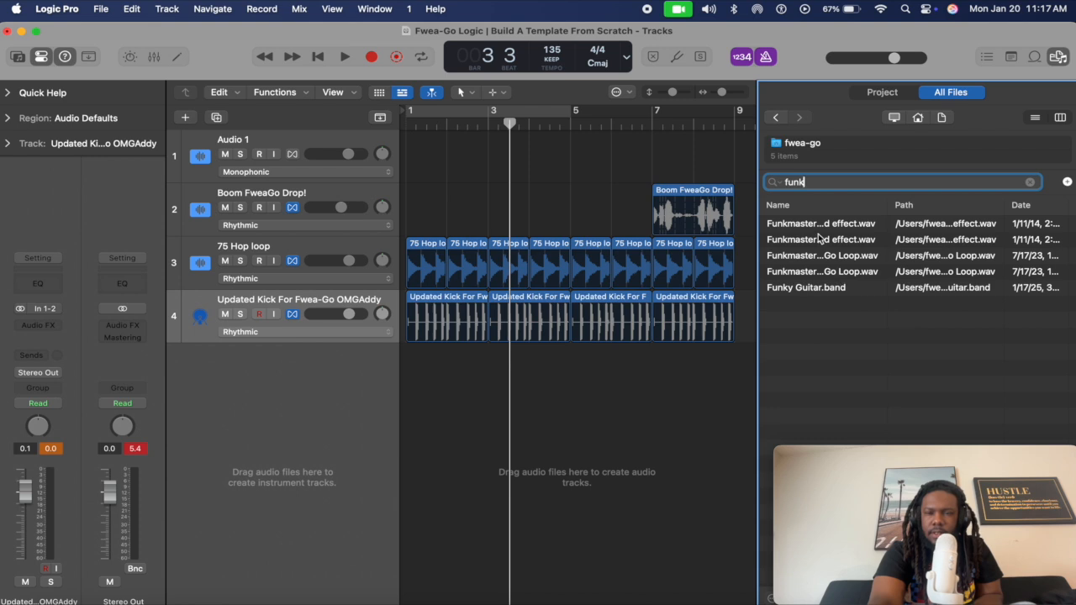
{"action": "left_click", "coordinate": [829, 271]}
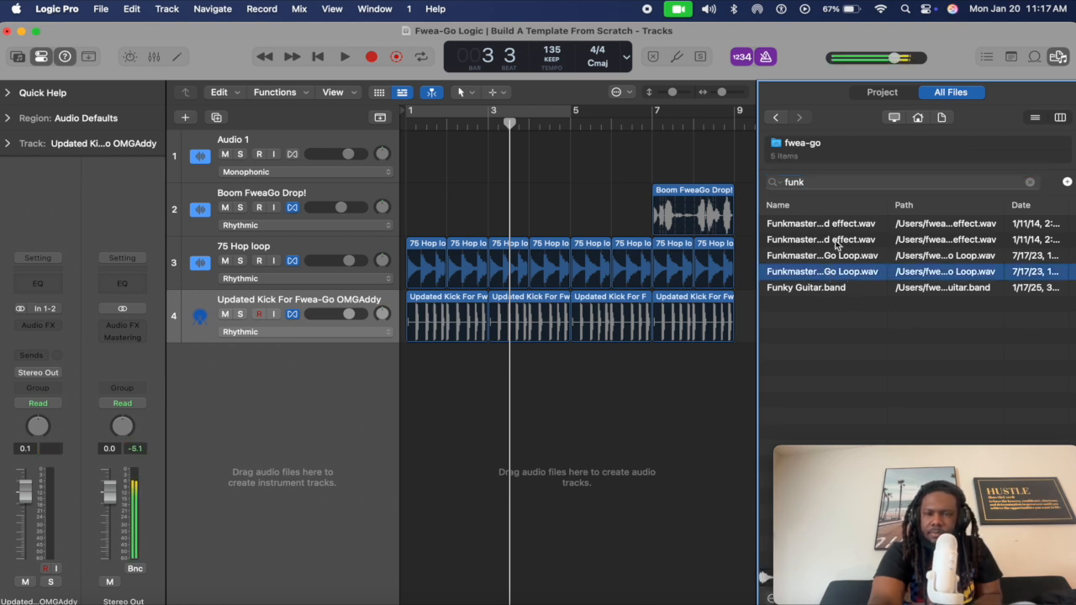
{"action": "key", "text": "space"}
{"action": "key", "text": "space"}
Open the FweaGo Sample Pack's Vocals folder, widen the file browser and locate the Funkmaster Flex Go Loop file.
{"action": "left_click", "coordinate": [803, 145]}
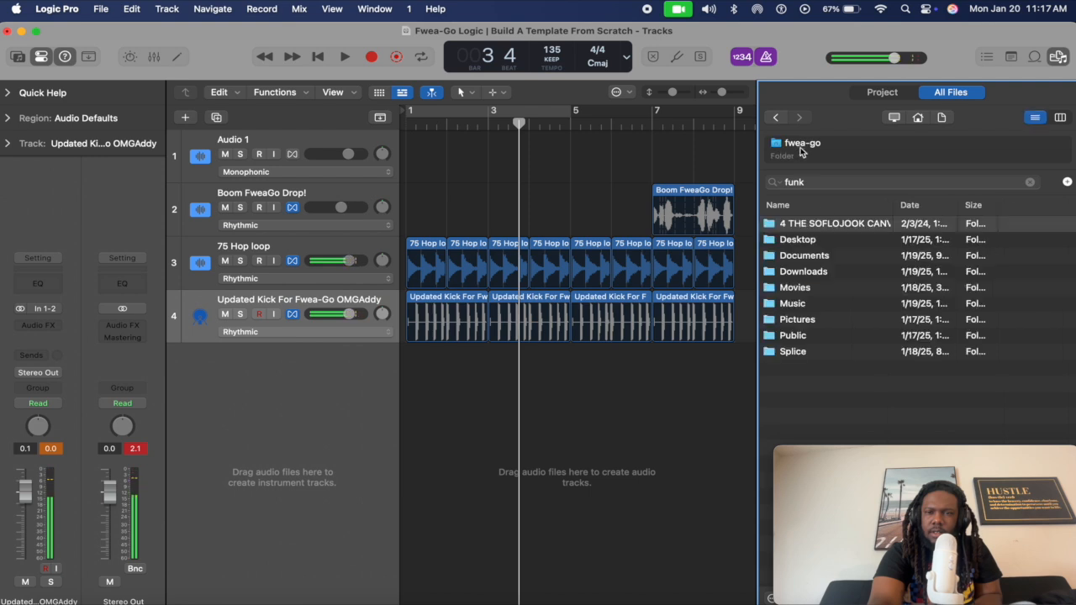
{"action": "double_click", "coordinate": [820, 223]}
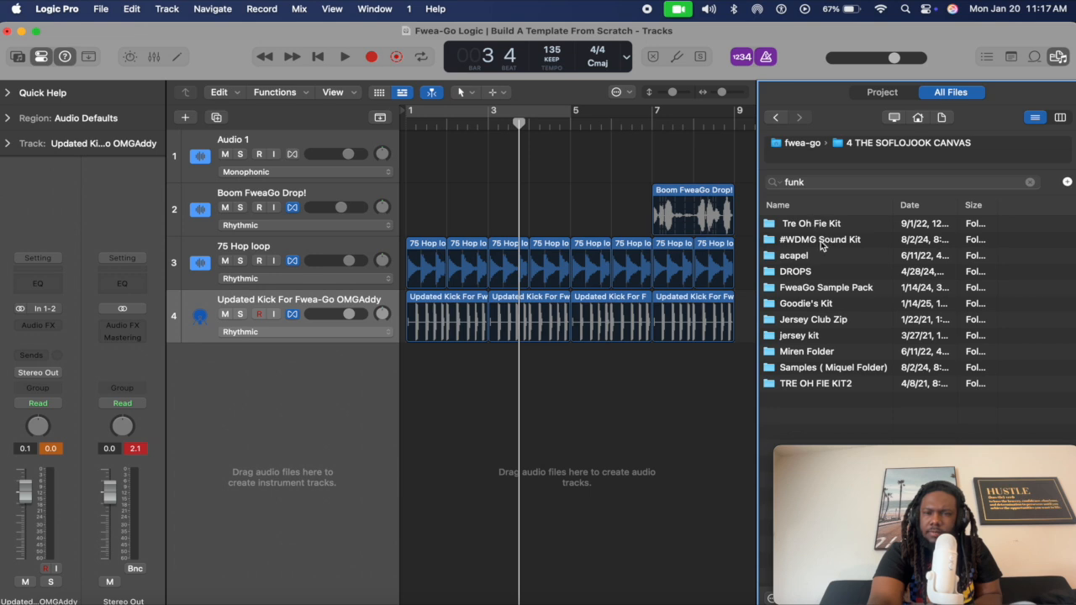
{"action": "double_click", "coordinate": [822, 291]}
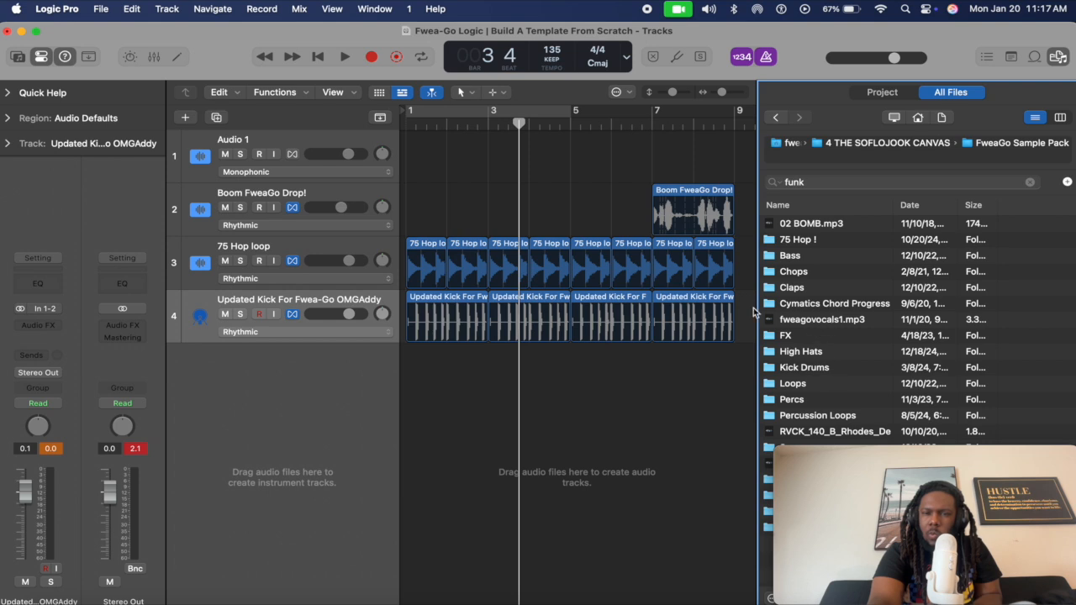
{"action": "left_click_drag", "start_coordinate": [753, 308], "coordinate": [720, 301]}
{"action": "double_click", "coordinate": [756, 513]}
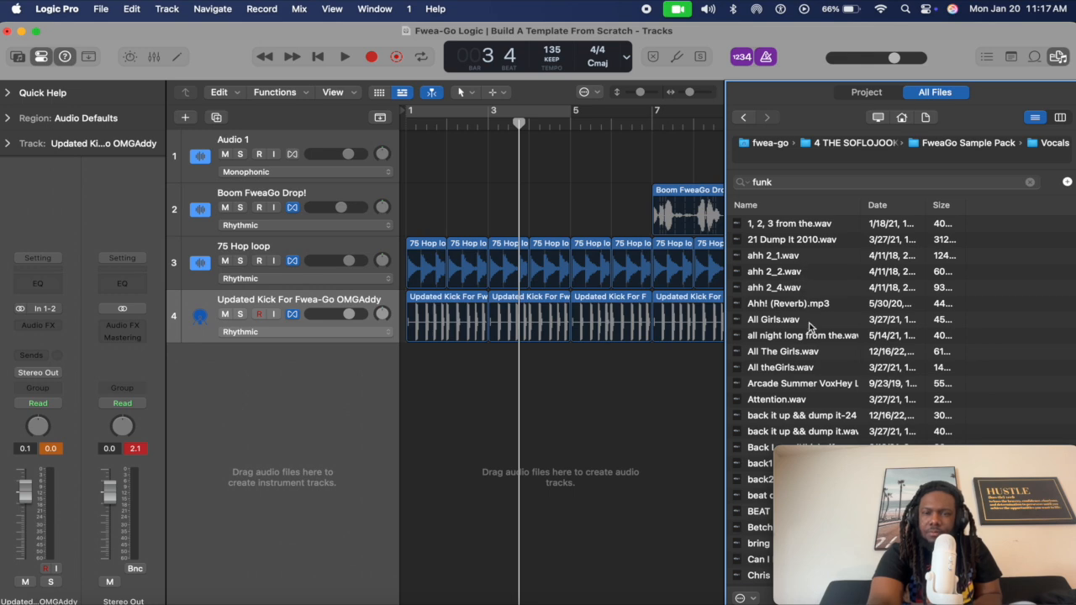
{"action": "scroll", "coordinate": [810, 329], "scroll_direction": "down", "scroll_amount": 15}
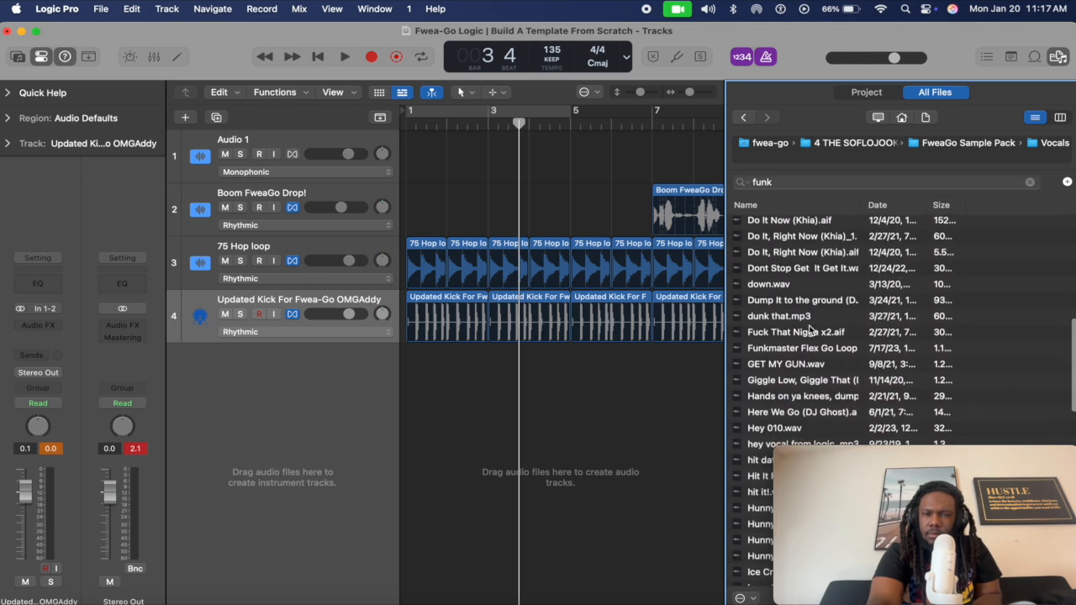
{"action": "scroll", "coordinate": [810, 329], "scroll_direction": "down", "scroll_amount": 2}
{"action": "scroll", "coordinate": [803, 328], "scroll_direction": "up", "scroll_amount": 5}
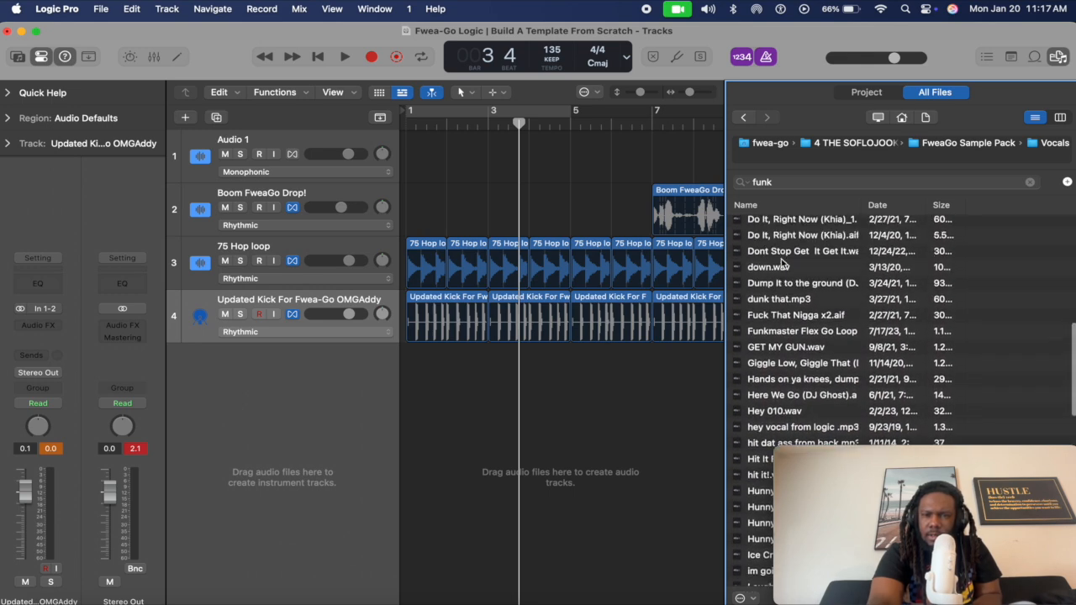
Add the Funkmaster Flex Go Loop on a new track starting at bar 1 and set the track to Flex Time - Rhythmic.
{"action": "left_click_drag", "start_coordinate": [798, 351], "coordinate": [455, 370]}
{"action": "key", "text": "Return"}
{"action": "key", "text": "semicolon"}
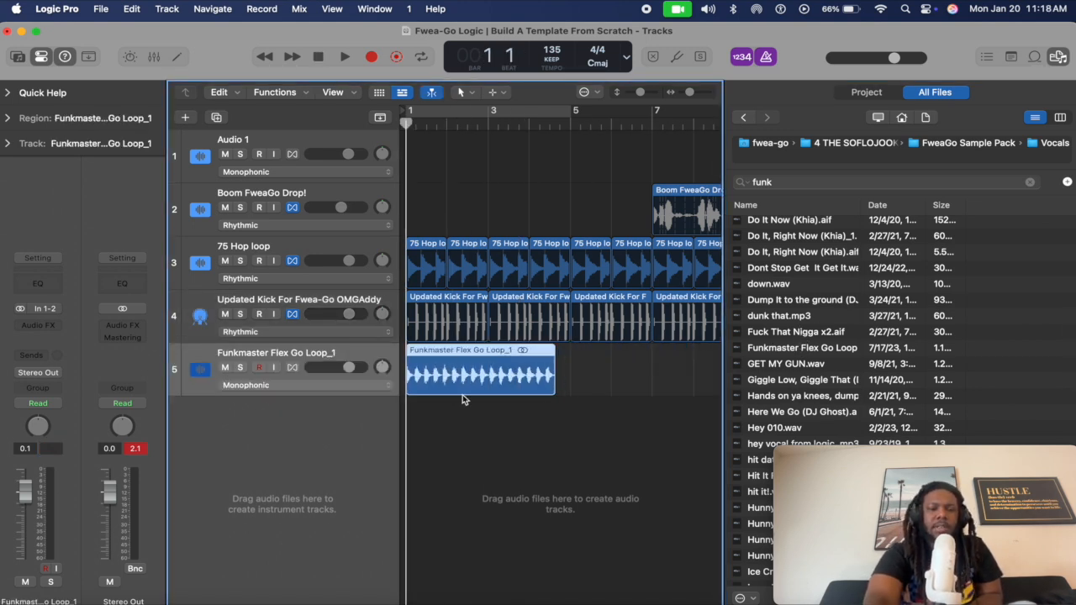
{"action": "left_click", "coordinate": [344, 384]}
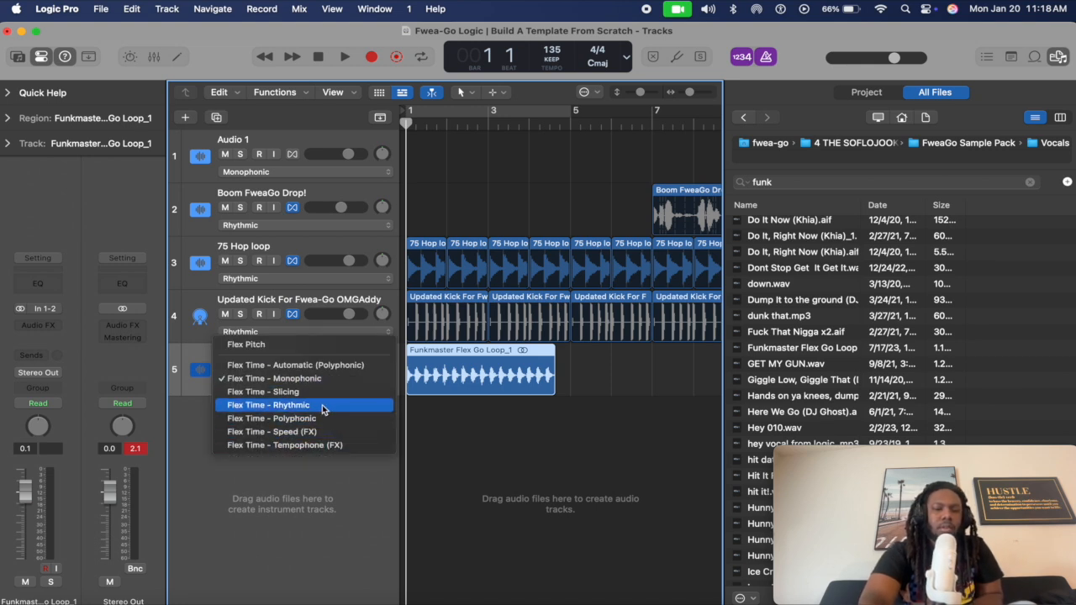
{"action": "left_click", "coordinate": [324, 405]}
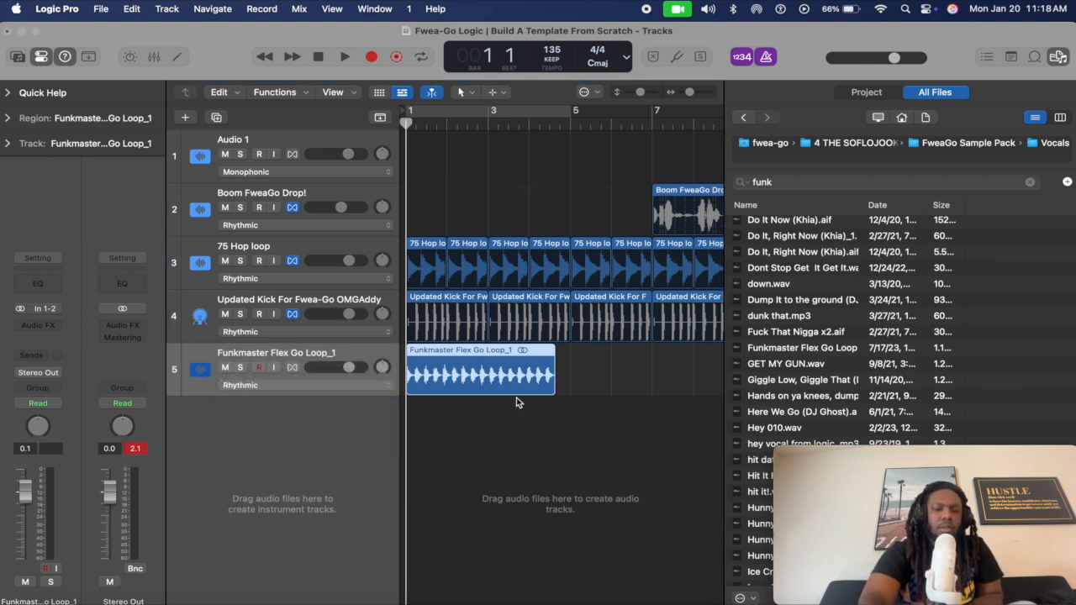
Repeat the four-bar Funkmaster Flex Go Loop region once so the loop fills bars 1 to 9.
{"action": "left_click", "coordinate": [595, 395]}
{"action": "left_click", "coordinate": [361, 370]}
{"action": "key", "text": "super+r"}
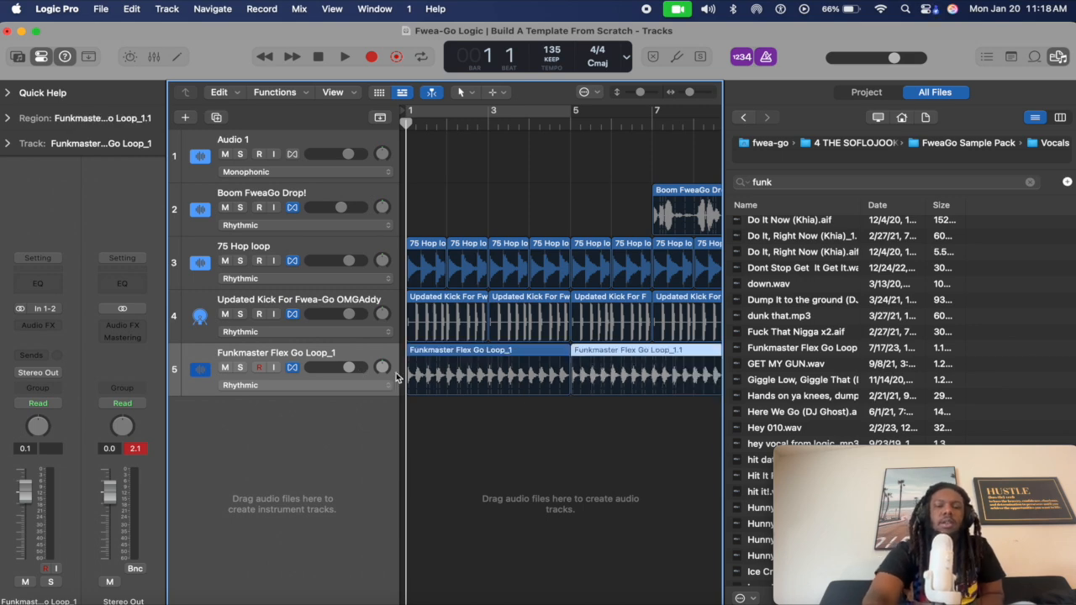
{"action": "key", "text": "super+Left"}
{"action": "key", "text": "super+Left"}
{"action": "key", "text": "super+Left"}
{"action": "key", "text": "super+Left"}
{"action": "key", "text": "super+Right"}
{"action": "key", "text": "super+Right"}
{"action": "key", "text": "super+Right"}
{"action": "key", "text": "super+Right"}
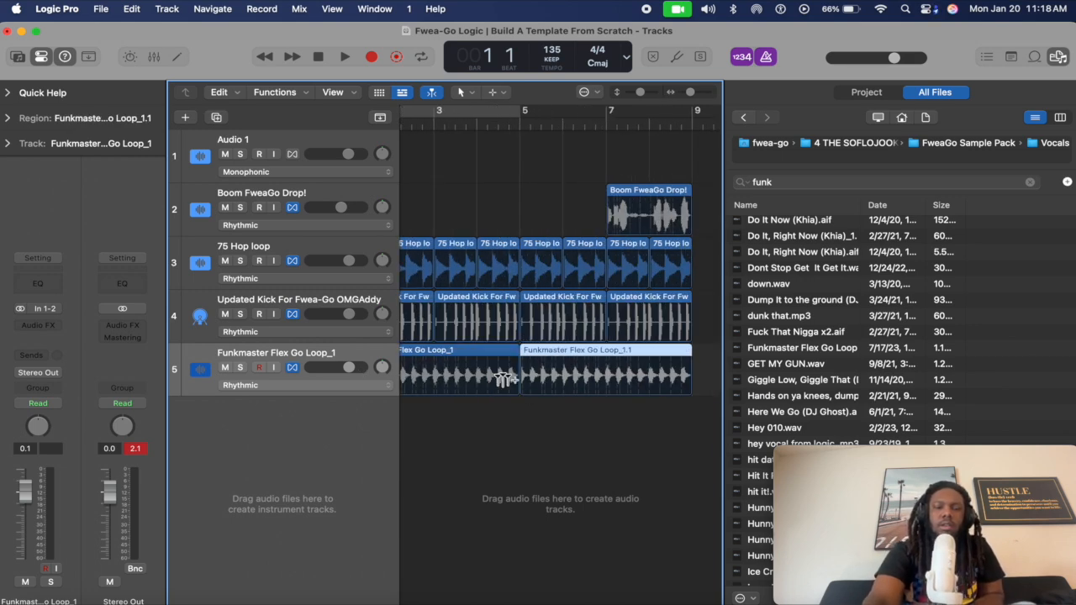
Play the arrangement from bar 1 to hear the Funkmaster loop with the kick and 75 Hop loop, then clear the region selection.
{"action": "key", "text": "space"}
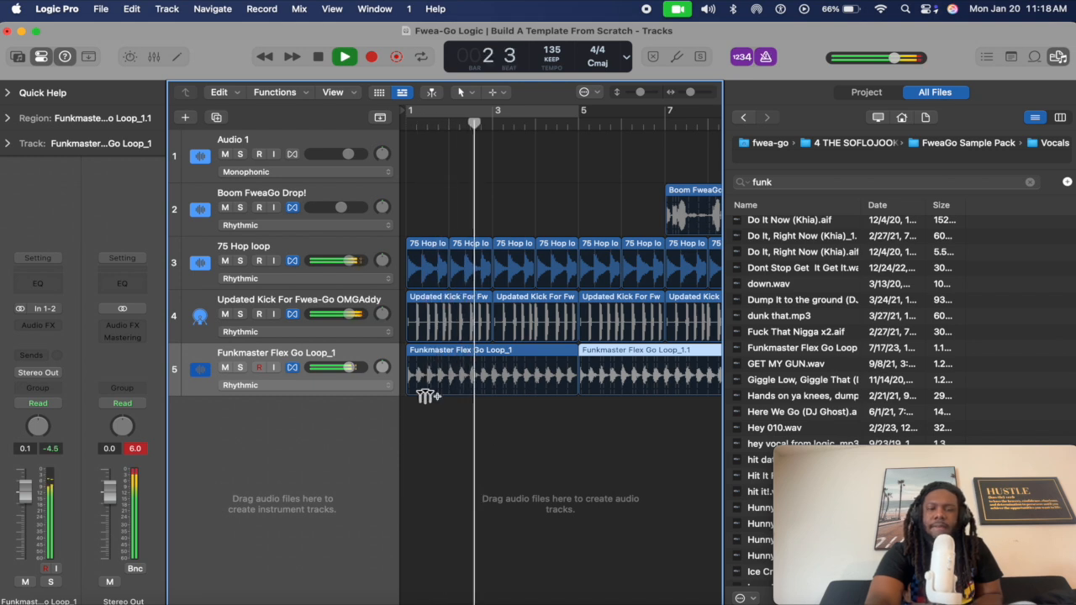
{"action": "key", "text": "space"}
{"action": "left_click", "coordinate": [683, 445]}
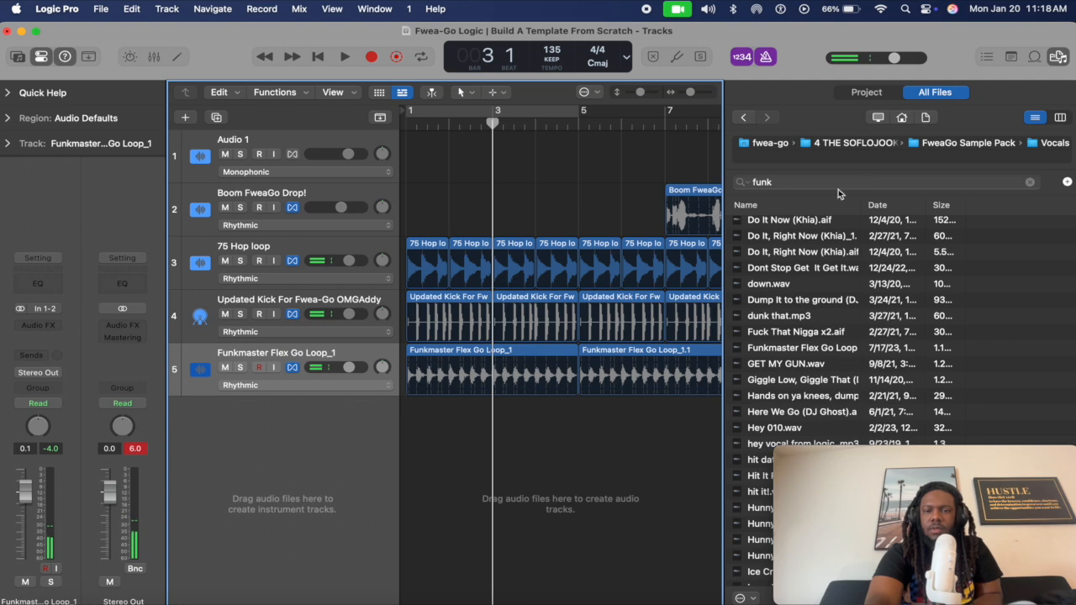
Audition a sample in the Vocals folder and add Ooo! (Reverb).mp3 on a new audio track just before bar 3.
{"action": "scroll", "coordinate": [787, 276], "scroll_direction": "up", "scroll_amount": 15}
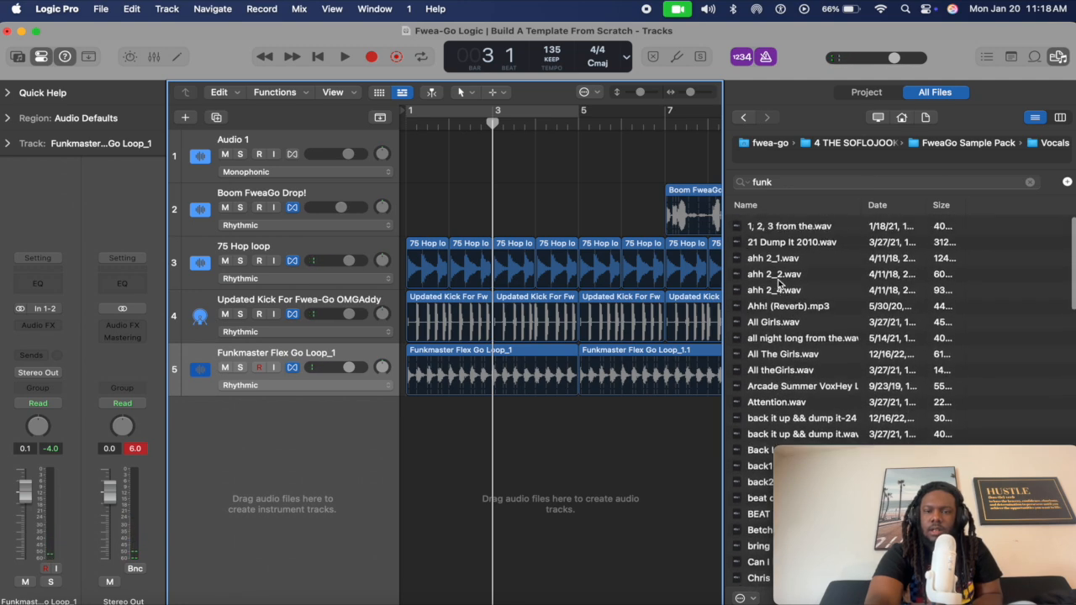
{"action": "right_click", "coordinate": [809, 335]}
{"action": "left_click", "coordinate": [791, 364]}
{"action": "scroll", "coordinate": [791, 364], "scroll_direction": "down", "scroll_amount": 20}
{"action": "scroll", "coordinate": [790, 370], "scroll_direction": "down", "scroll_amount": 1}
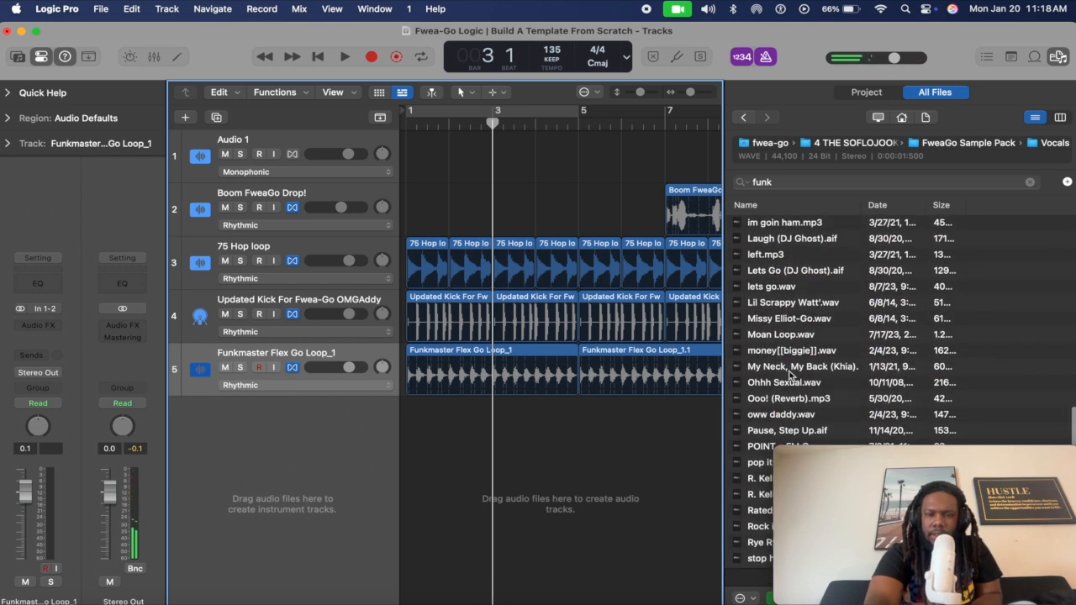
{"action": "scroll", "coordinate": [791, 324], "scroll_direction": "down", "scroll_amount": 2}
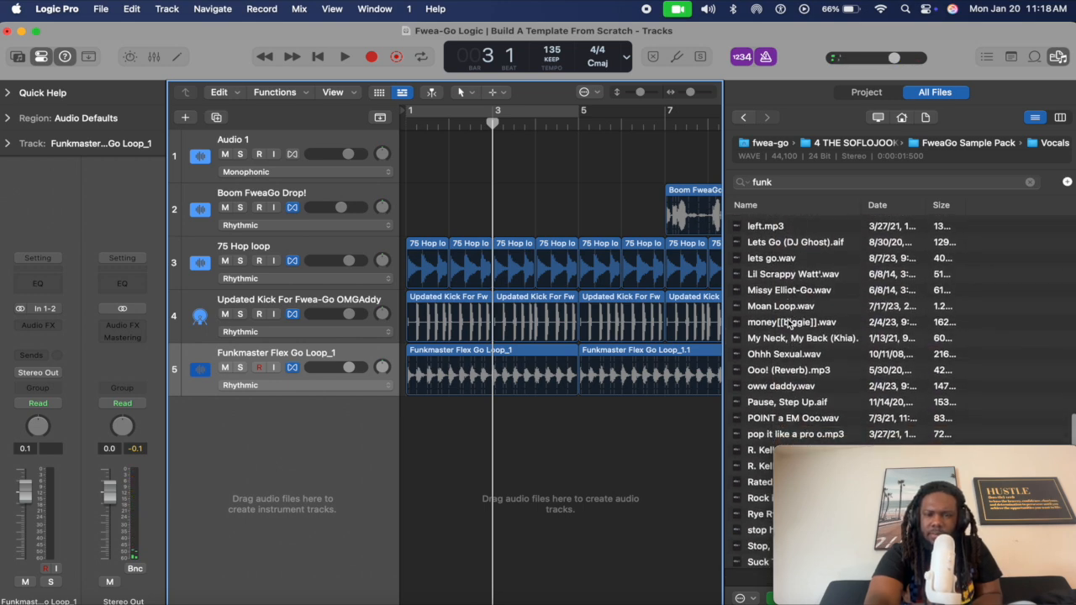
{"action": "left_click_drag", "start_coordinate": [788, 368], "coordinate": [479, 437]}
Find Ahh! (Reverb).mp3 in the Vocals folder and add it on a new track around bar 4.
{"action": "scroll", "coordinate": [810, 376], "scroll_direction": "up", "scroll_amount": 20}
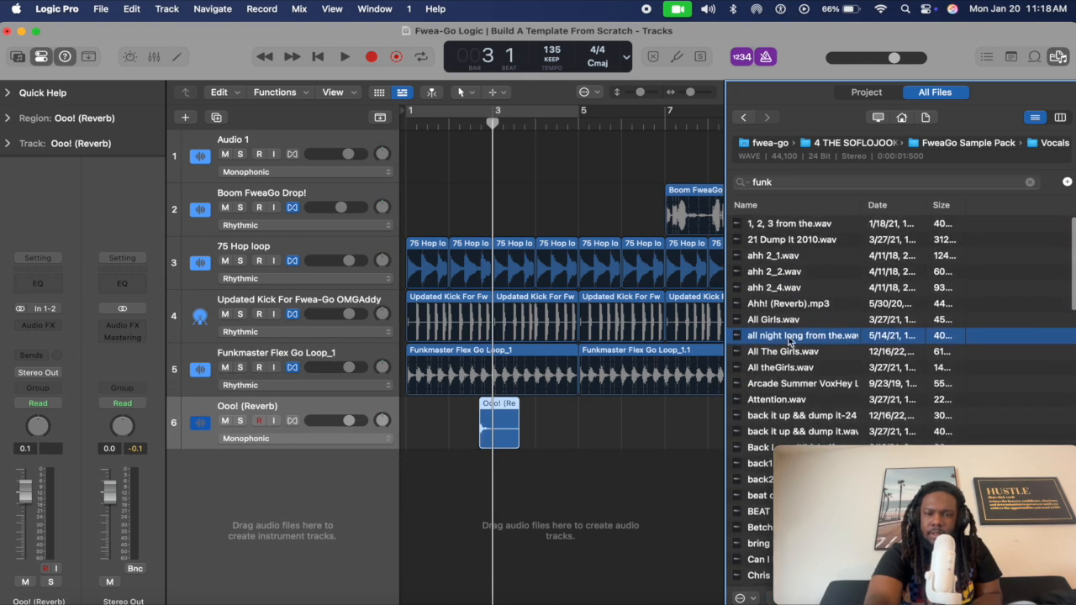
{"action": "scroll", "coordinate": [793, 319], "scroll_direction": "down", "scroll_amount": 6}
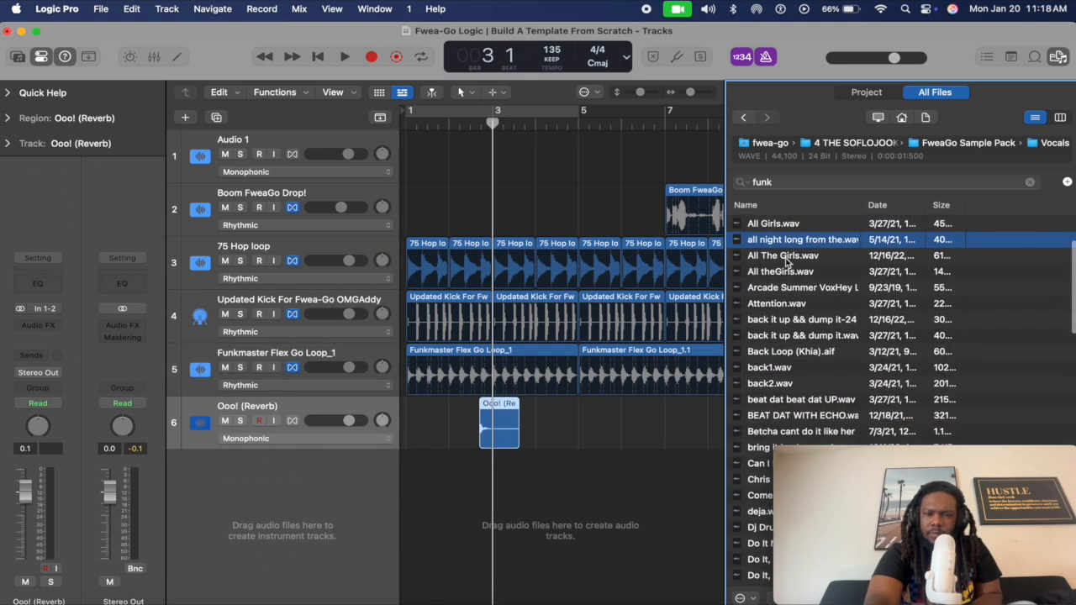
{"action": "scroll", "coordinate": [780, 280], "scroll_direction": "up", "scroll_amount": 6}
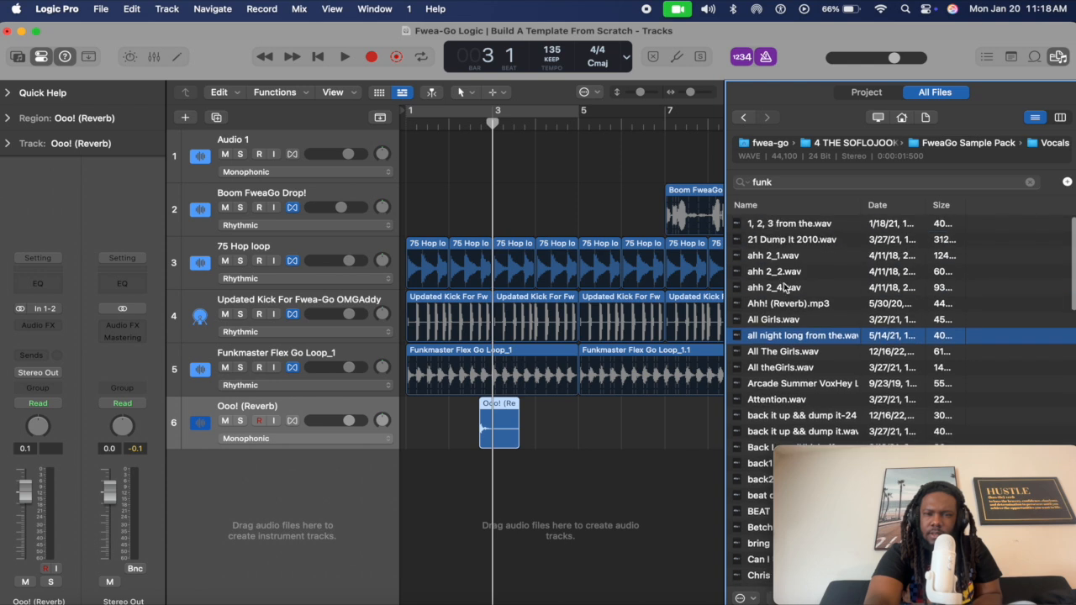
{"action": "left_click_drag", "start_coordinate": [786, 301], "coordinate": [538, 471]}
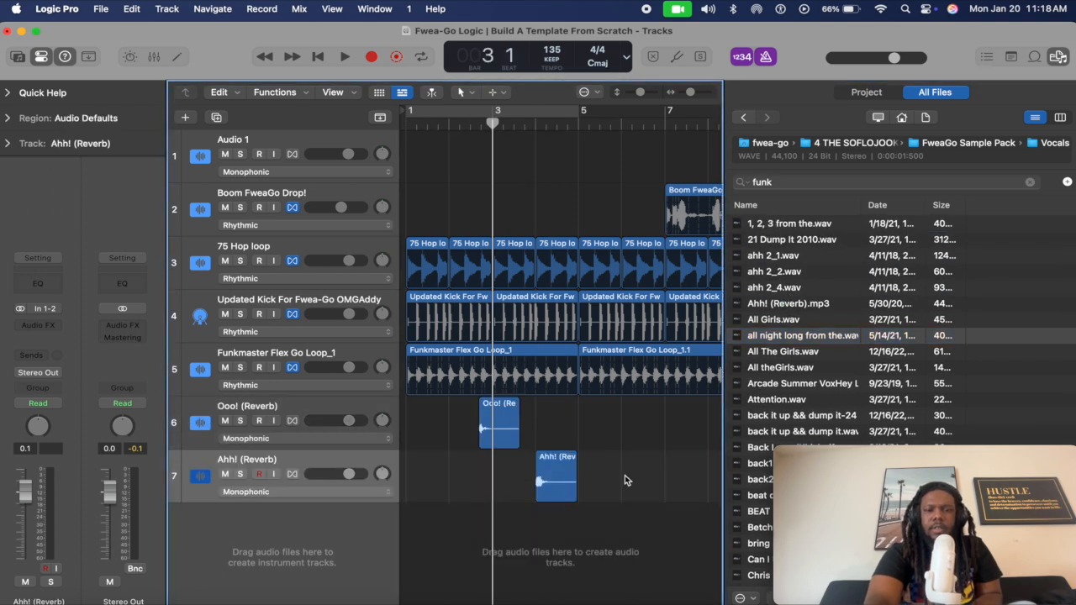
Move the Ooo! (Reverb) and Ahh! (Reverb) regions together so the Ooo! region starts at bar 1.
{"action": "left_click_drag", "start_coordinate": [448, 444], "coordinate": [443, 443]}
{"action": "key", "text": "Return"}
{"action": "key", "text": "semicolon"}
{"action": "key", "text": "super+Right"}
{"action": "key", "text": "super+Right"}
{"action": "key", "text": "super+Right"}
{"action": "key", "text": "super+Right"}
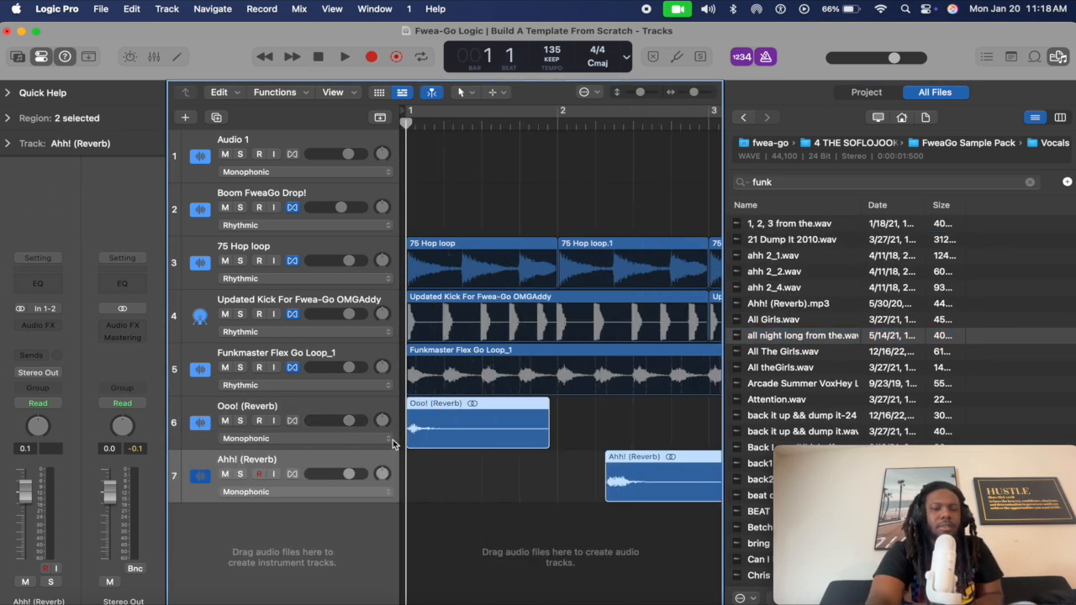
Move only the Ahh! (Reverb) region to beat 2 of bar 1 and return the playhead to the start.
{"action": "left_click", "coordinate": [589, 489]}
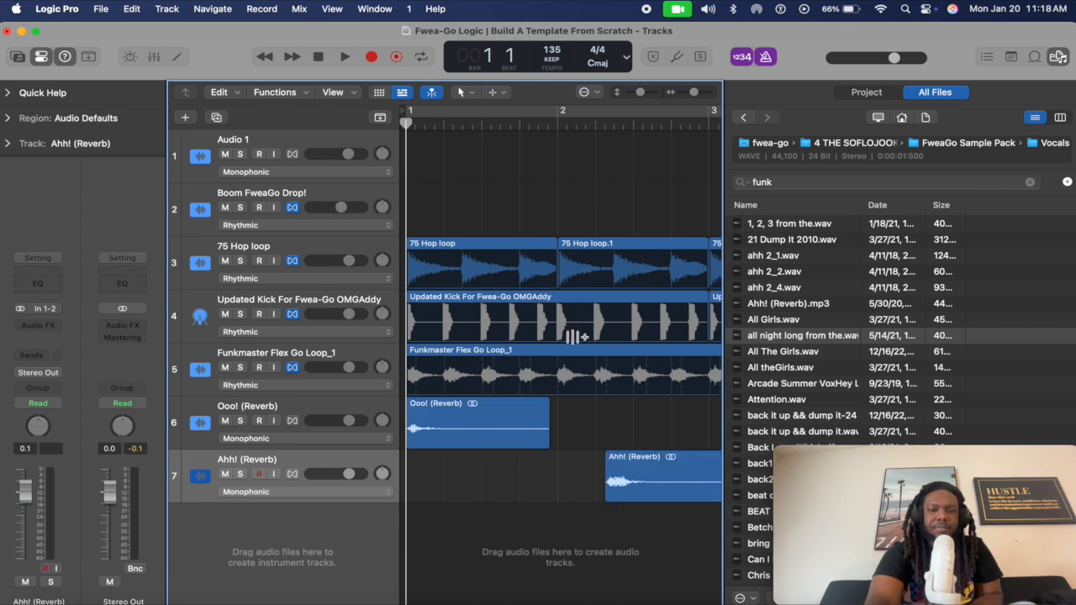
{"action": "left_click", "coordinate": [446, 124]}
{"action": "left_click", "coordinate": [648, 473]}
{"action": "key", "text": "semicolon"}
{"action": "key", "text": "g"}
{"action": "key", "text": "Return"}
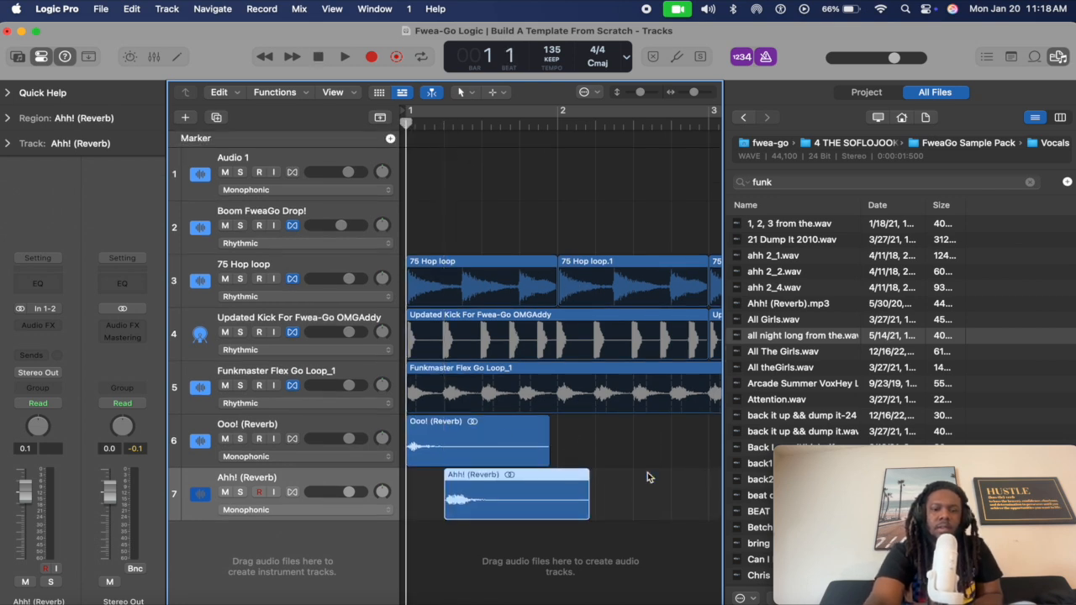
Play the two vocals briefly, set both the Ooo! and Ahh! tracks to Flex Time - Rhythmic, and select both regions.
{"action": "key", "text": "space"}
{"action": "left_click", "coordinate": [578, 545]}
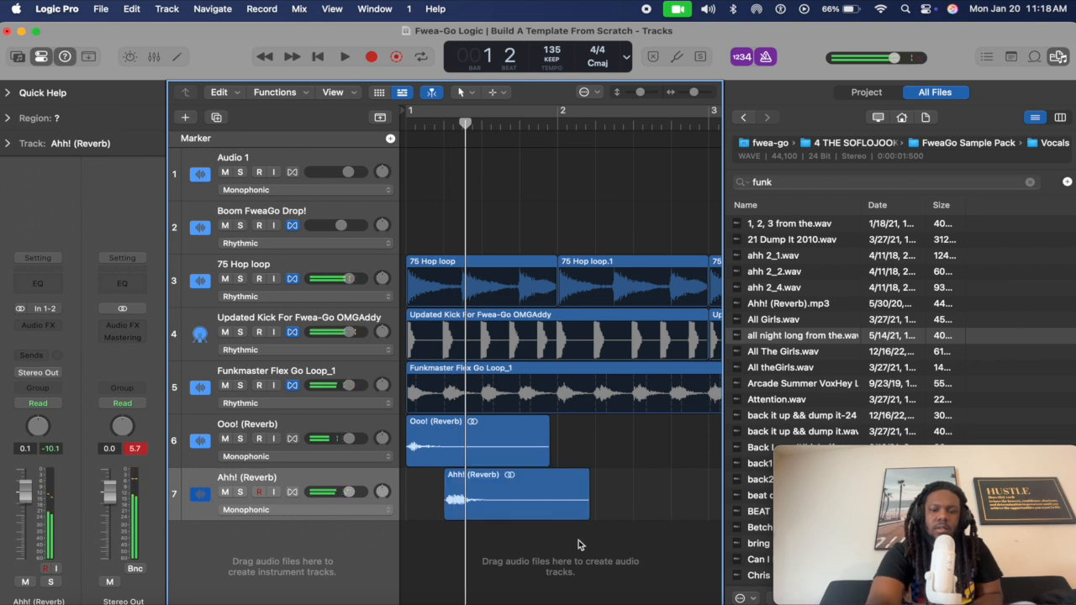
{"action": "left_click_drag", "start_coordinate": [579, 545], "coordinate": [494, 460]}
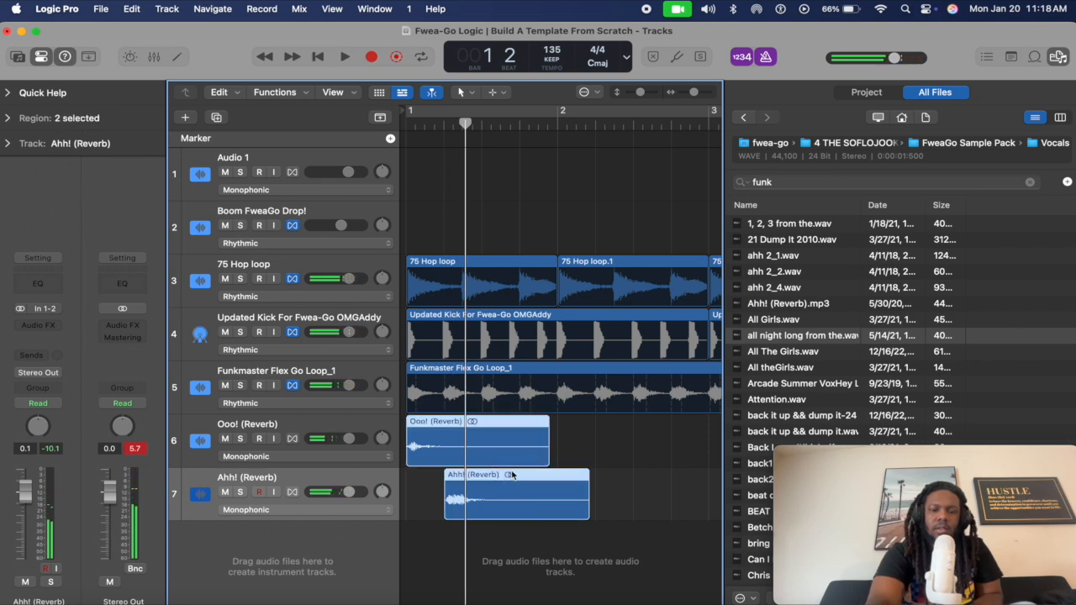
{"action": "left_click", "coordinate": [286, 425], "text": "shift"}
{"action": "left_click", "coordinate": [319, 457]}
{"action": "left_click", "coordinate": [312, 477]}
{"action": "left_click_drag", "start_coordinate": [587, 516], "coordinate": [397, 466]}
Repeat the Ooo! and Ahh! region pair until the alternating chops fill bars 1 to 5.
{"action": "key", "text": "super+r"}
{"action": "key", "text": "super+r"}
{"action": "key", "text": "super+r"}
{"action": "key", "text": "super+r"}
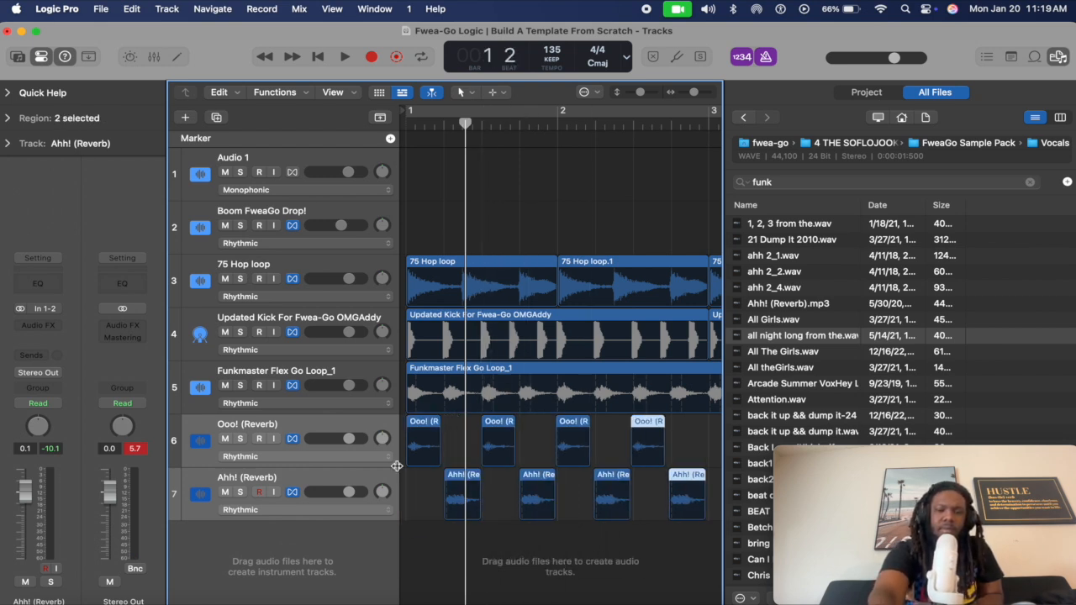
{"action": "key", "text": "super+Left"}
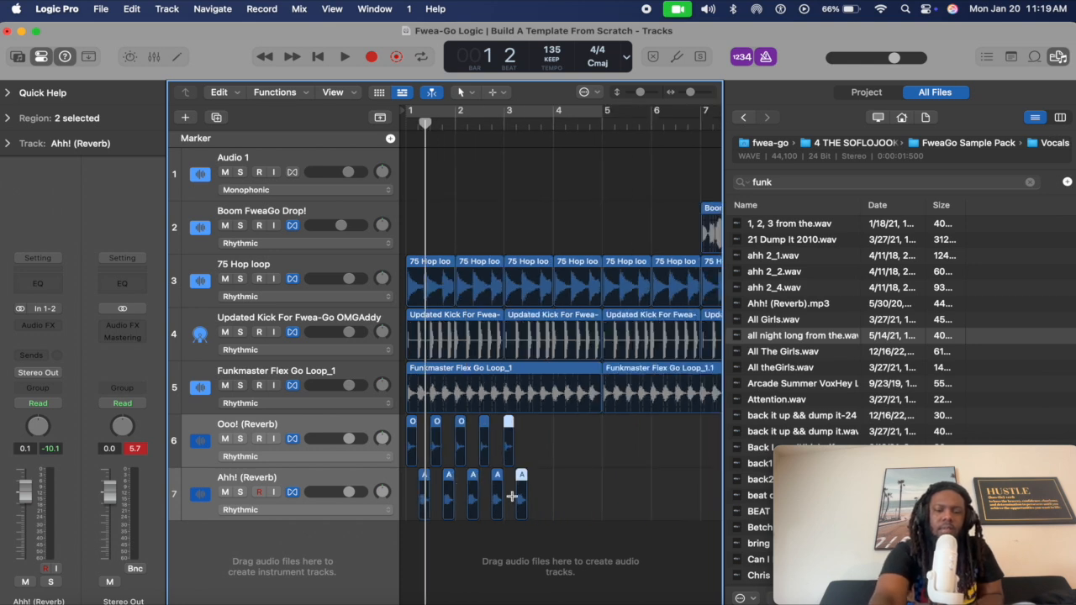
{"action": "key", "text": "super+r"}
{"action": "key", "text": "super+r"}
{"action": "key", "text": "super+r"}
Select all Ooo! and Ahh! chops in bars 1 to 5, repeat them once to reach bar 9, and clear the selection.
{"action": "left_click_drag", "start_coordinate": [648, 525], "coordinate": [385, 440]}
{"action": "key", "text": "super+r"}
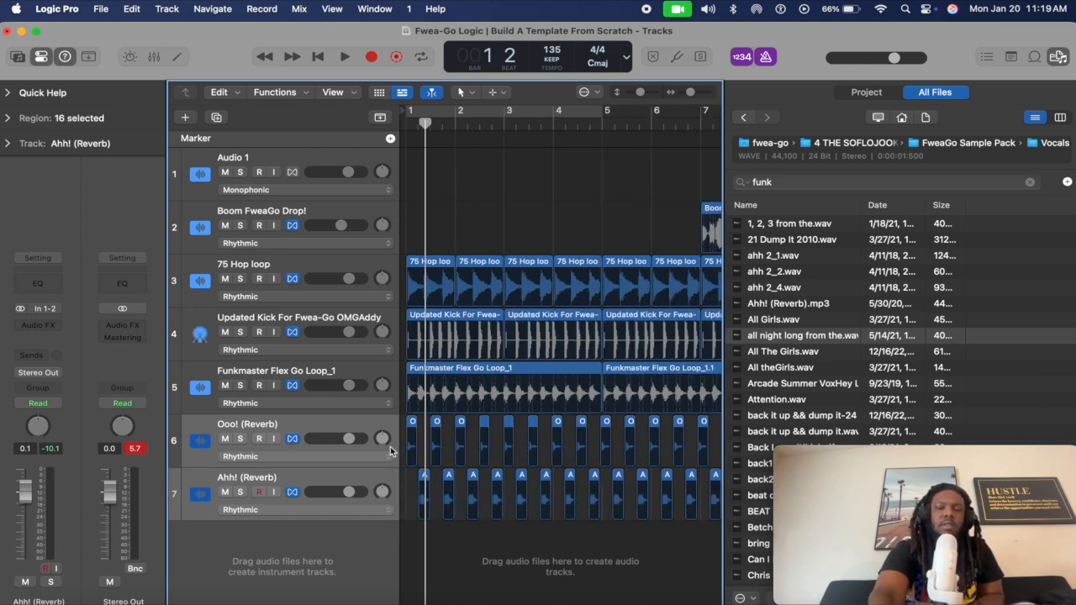
{"action": "scroll", "coordinate": [595, 411], "scroll_direction": "down", "scroll_amount": 6}
{"action": "scroll", "coordinate": [569, 411], "scroll_direction": "up", "scroll_amount": 3}
{"action": "key", "text": "super+z"}
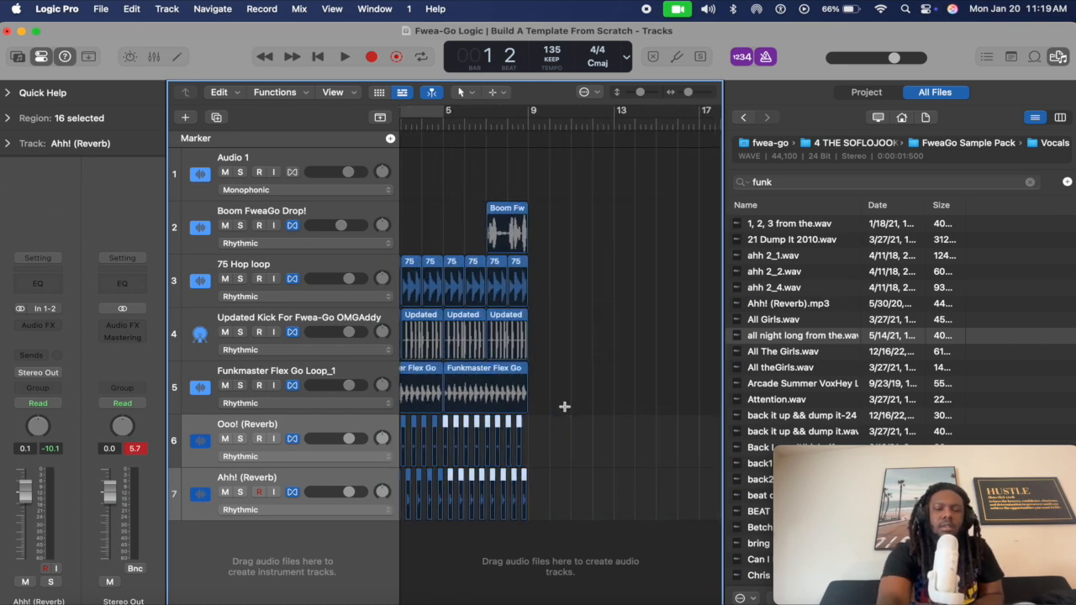
{"action": "left_click", "coordinate": [566, 454]}
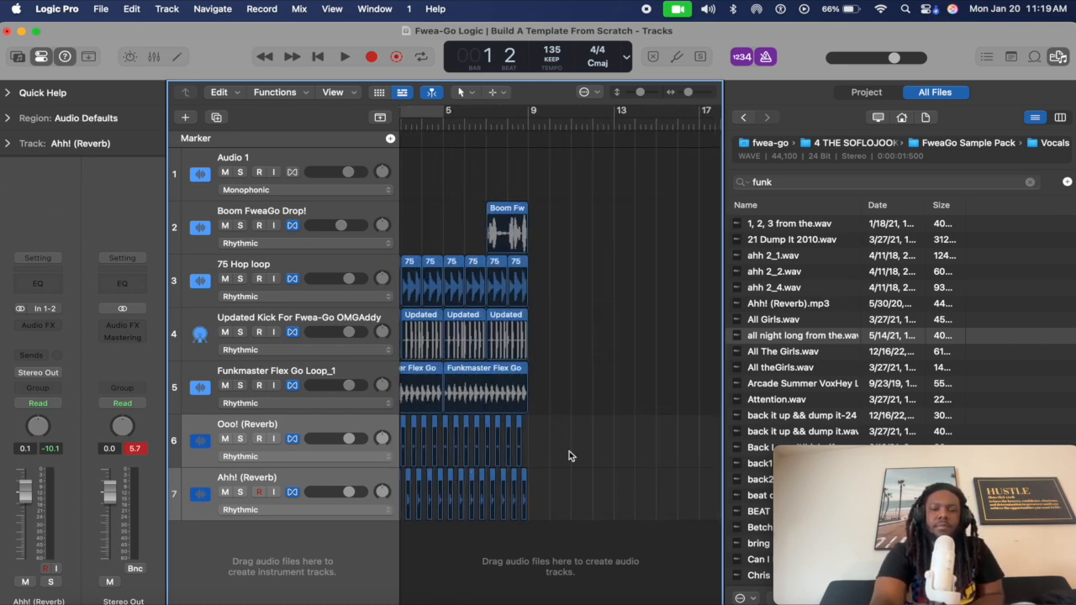
Play the arrangement and check the timing of the Ooo! and Ahh! chops against the kick at close range.
{"action": "key", "text": "space"}
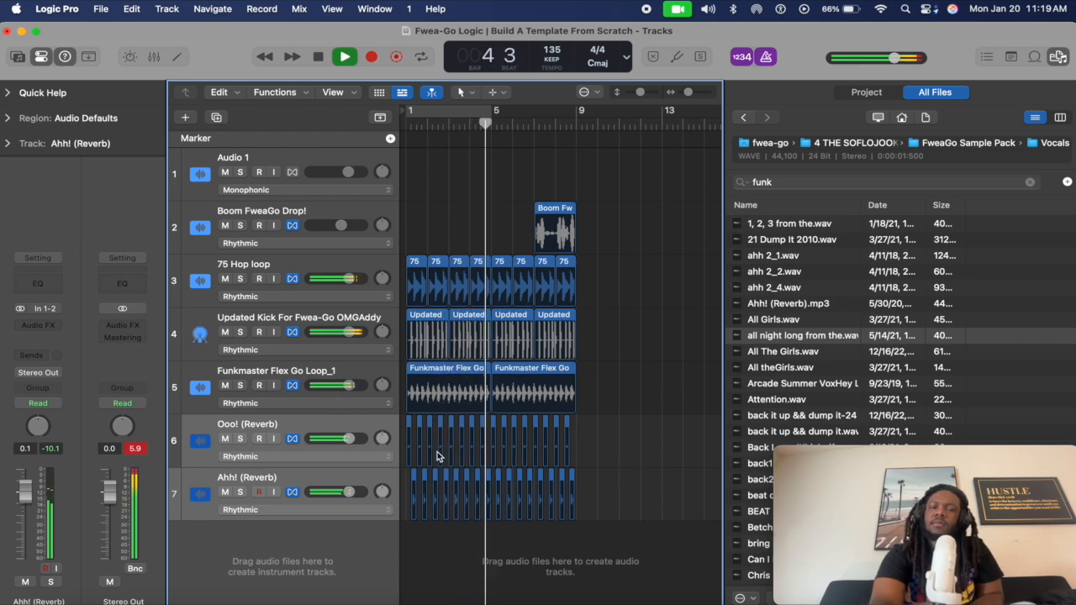
{"action": "scroll", "coordinate": [437, 452], "scroll_direction": "up", "scroll_amount": 10}
{"action": "key", "text": "space"}
{"action": "key", "text": "Return"}
{"action": "scroll", "coordinate": [454, 450], "scroll_direction": "up", "scroll_amount": 5}
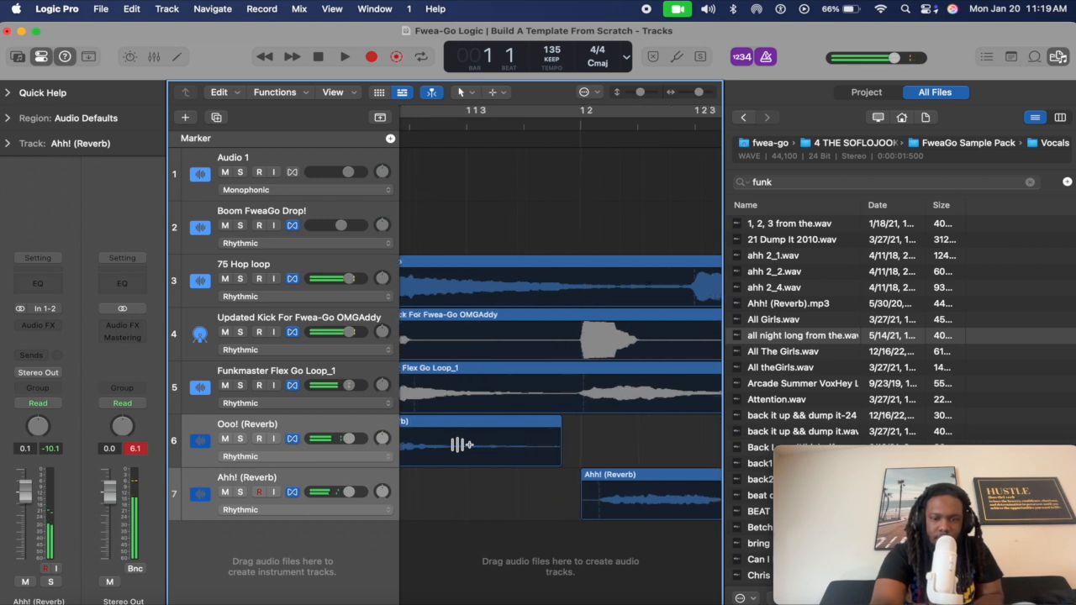
{"action": "scroll", "coordinate": [461, 445], "scroll_direction": "left", "scroll_amount": 3}
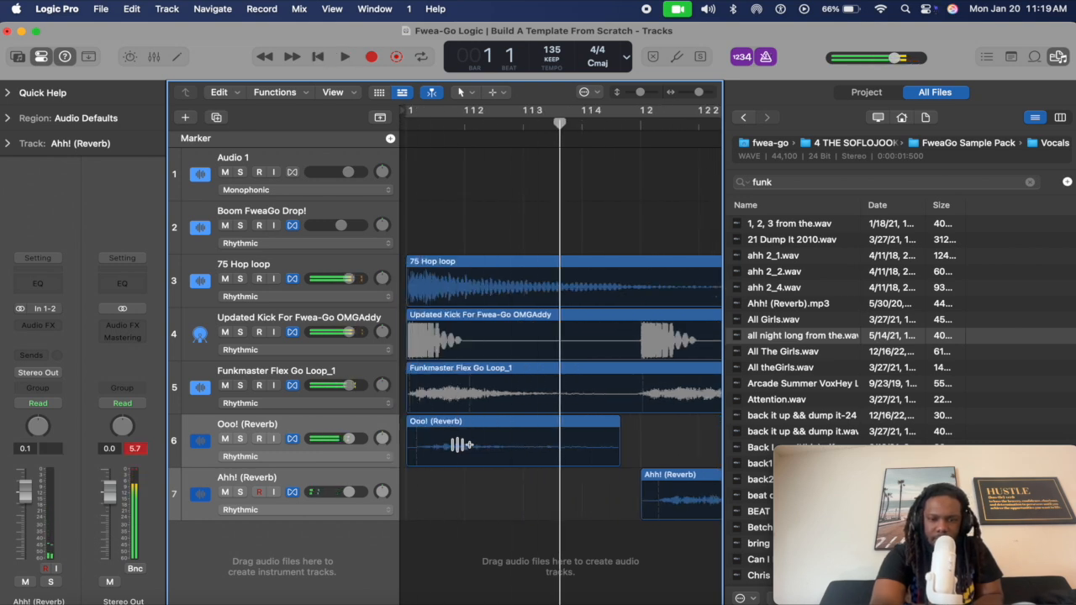
{"action": "key", "text": "space"}
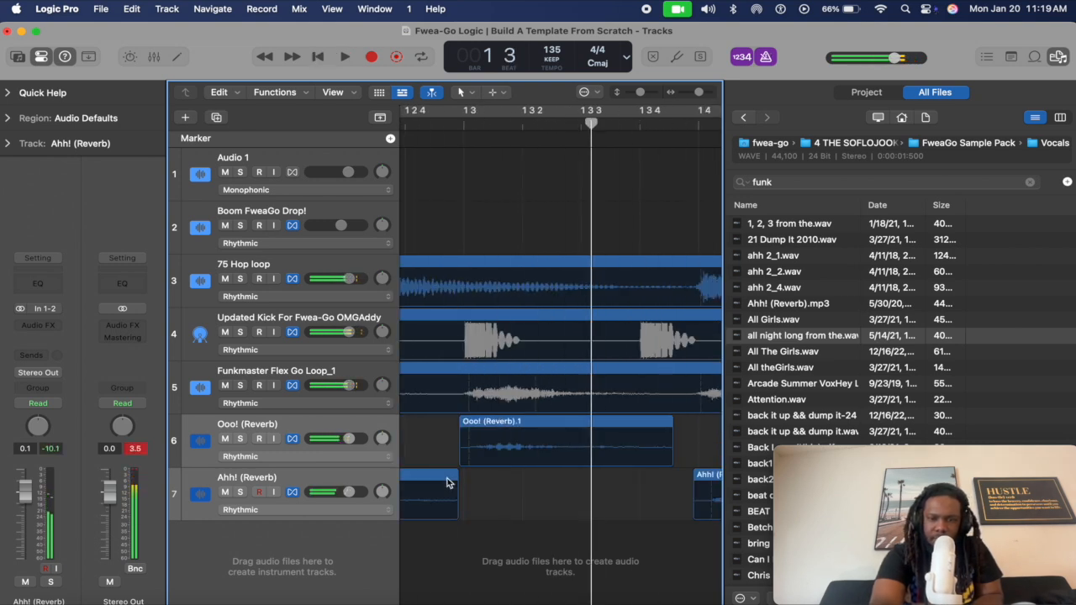
{"action": "scroll", "coordinate": [447, 482], "scroll_direction": "down", "scroll_amount": 4}
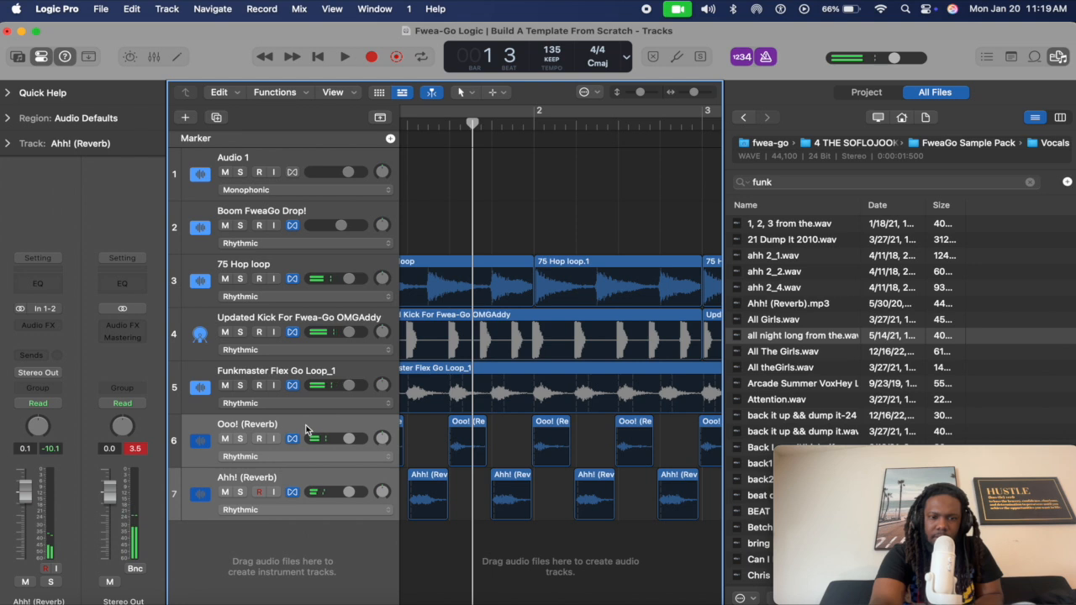
{"action": "key", "text": "space"}
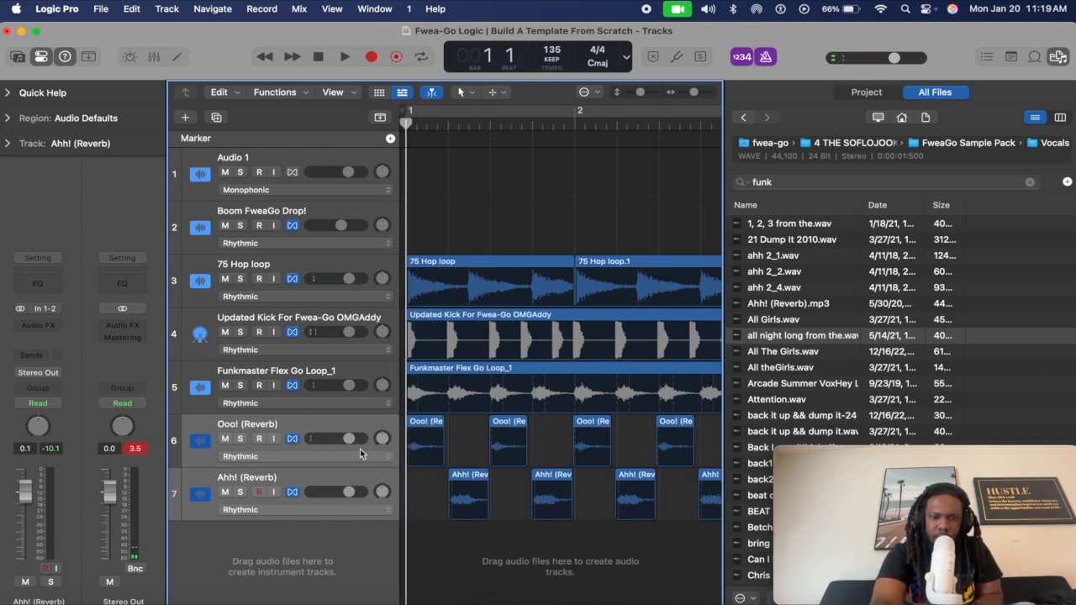
Select every Ooo! and Ahh! region on the two tracks and tighten their starts to the vocal onset.
{"action": "left_click", "coordinate": [338, 427]}
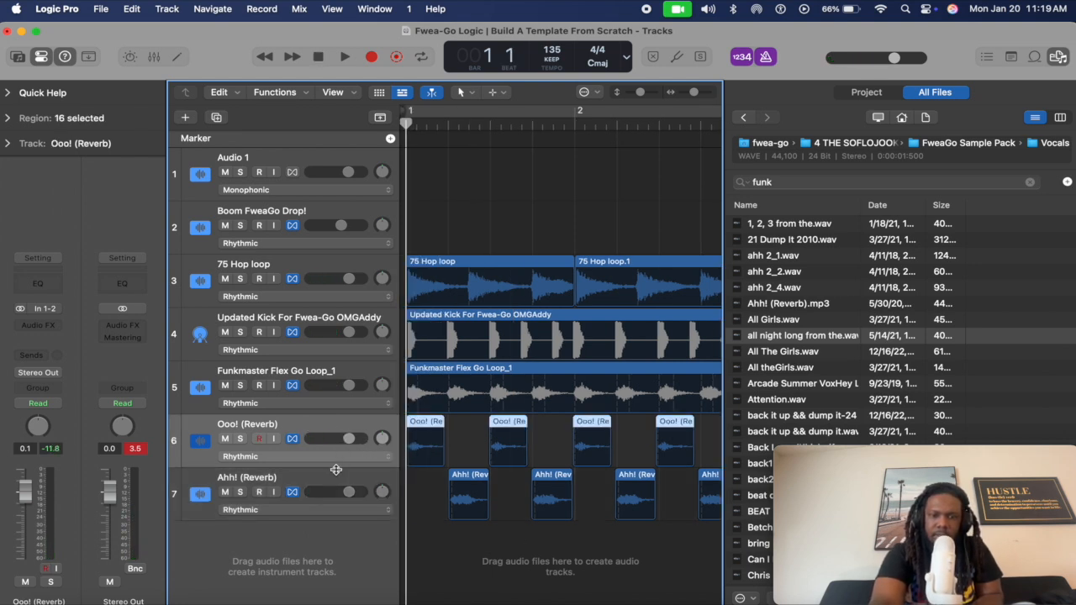
{"action": "left_click", "coordinate": [312, 486], "text": "shift"}
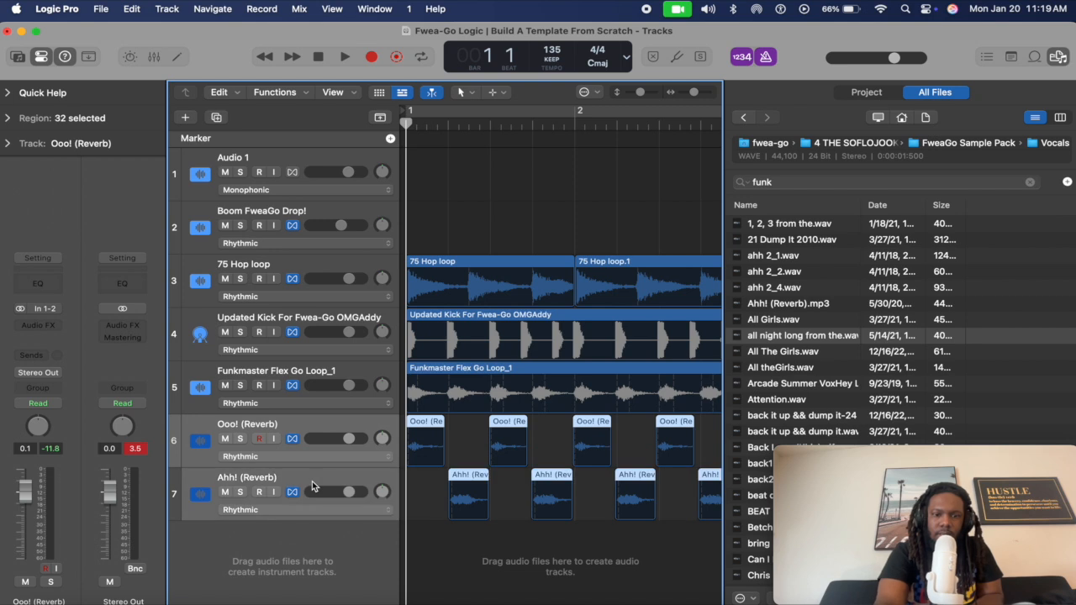
{"action": "scroll", "coordinate": [437, 481], "scroll_direction": "up", "scroll_amount": 5}
{"action": "scroll", "coordinate": [436, 481], "scroll_direction": "left", "scroll_amount": 6}
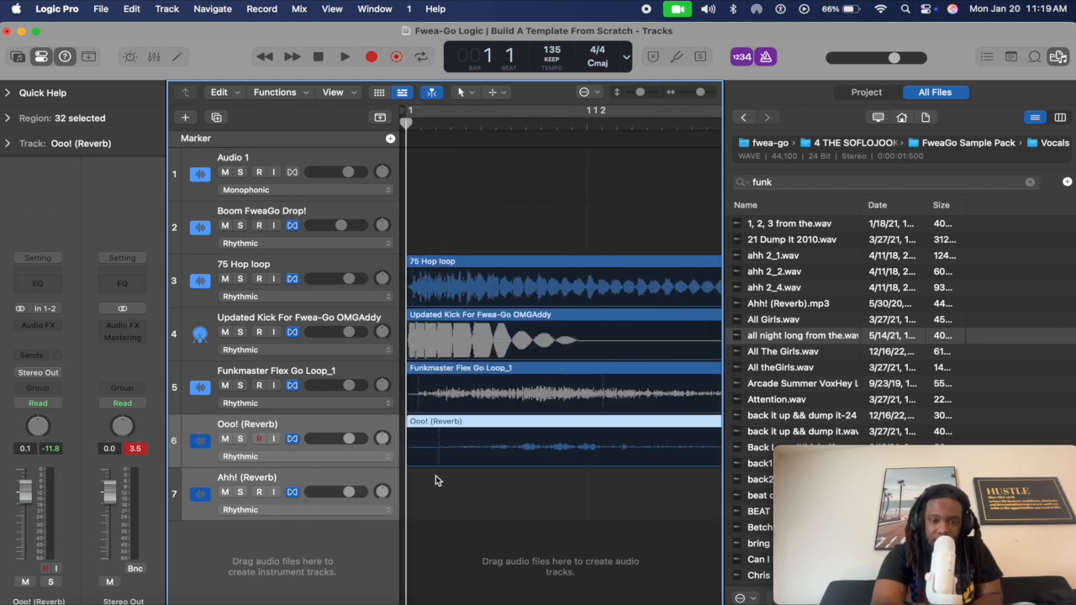
{"action": "left_click_drag", "start_coordinate": [413, 459], "coordinate": [464, 471]}
{"action": "key", "text": "super+z"}
{"action": "scroll", "coordinate": [489, 475], "scroll_direction": "right", "scroll_amount": 6}
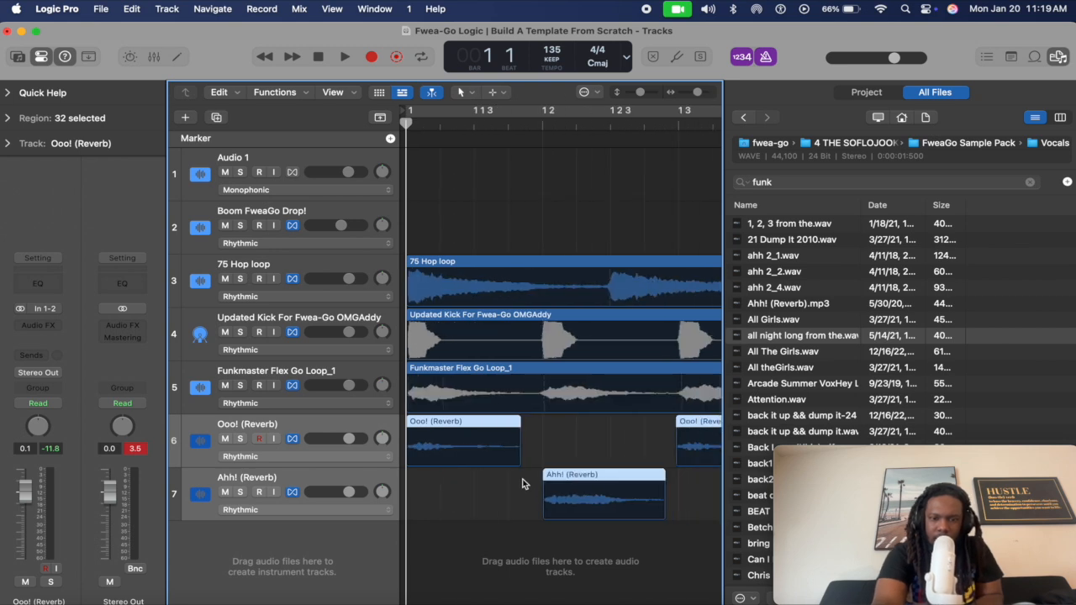
{"action": "scroll", "coordinate": [518, 451], "scroll_direction": "left", "scroll_amount": 5}
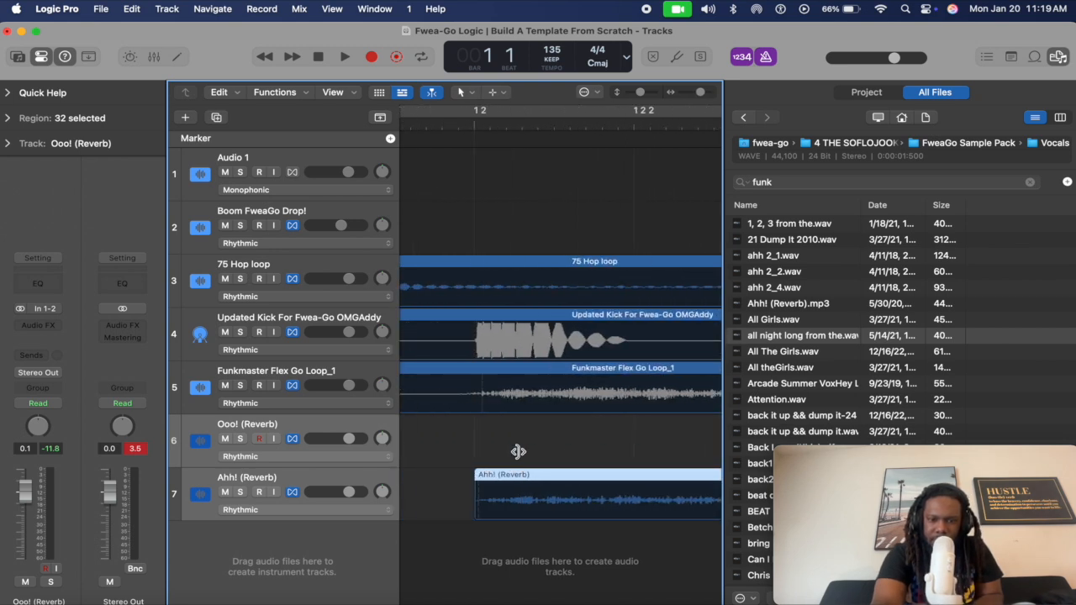
Extend the ends of all selected chops so the first Ahh! region ends at beat 3, and play the result.
{"action": "left_click", "coordinate": [473, 122]}
{"action": "scroll", "coordinate": [531, 370], "scroll_direction": "up", "scroll_amount": 5}
{"action": "scroll", "coordinate": [547, 458], "scroll_direction": "down", "scroll_amount": 5}
{"action": "scroll", "coordinate": [565, 442], "scroll_direction": "down", "scroll_amount": 8}
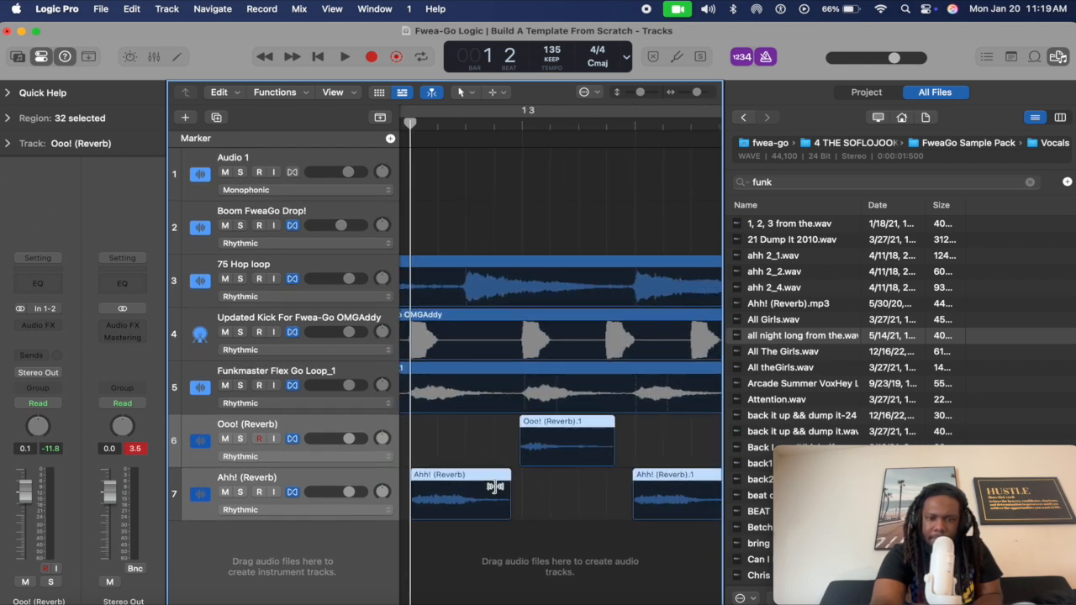
{"action": "left_click_drag", "start_coordinate": [508, 476], "coordinate": [518, 478]}
{"action": "scroll", "coordinate": [522, 454], "scroll_direction": "up", "scroll_amount": 5}
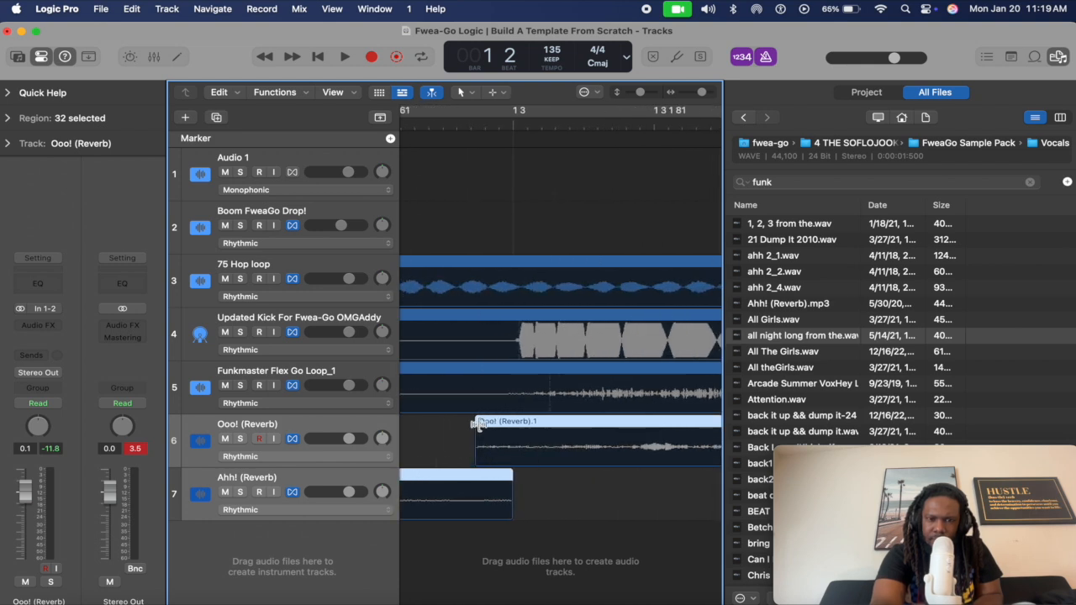
{"action": "scroll", "coordinate": [510, 434], "scroll_direction": "down", "scroll_amount": 5}
{"action": "key", "text": "space"}
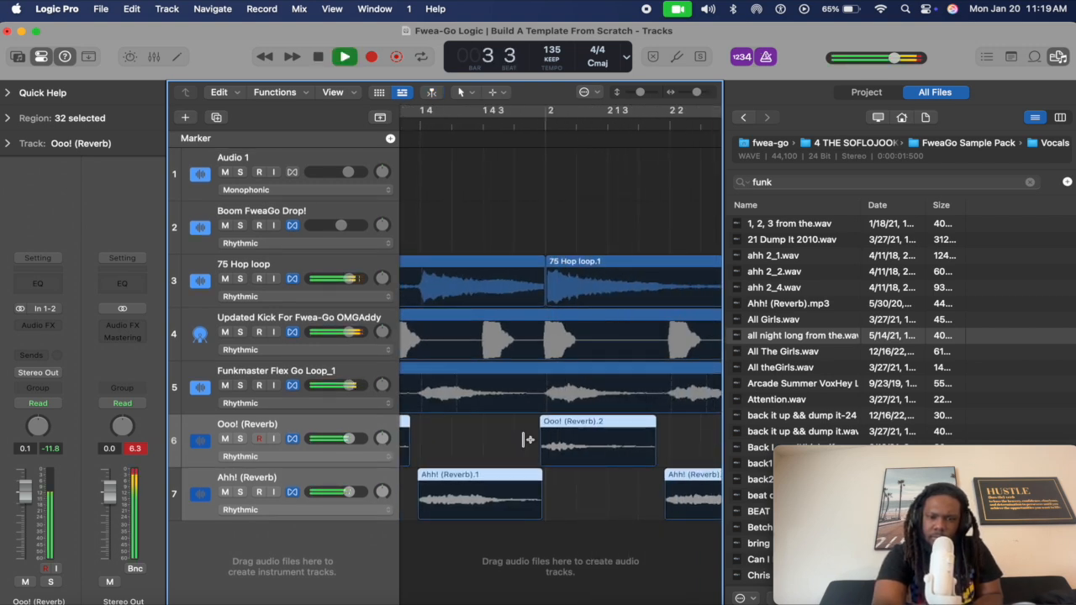
{"action": "key", "text": "space"}
Delete every repeated Ooo! (Reverb) region, keeping only the first one at bar 1.
{"action": "left_click", "coordinate": [317, 426]}
{"action": "scroll", "coordinate": [527, 378], "scroll_direction": "left", "scroll_amount": 5}
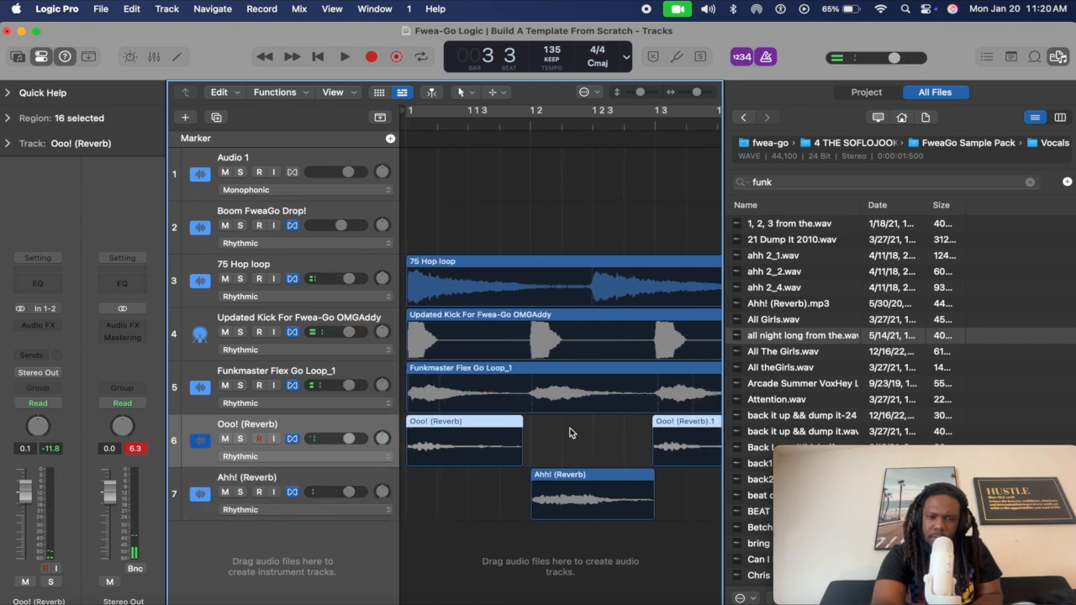
{"action": "scroll", "coordinate": [461, 425], "scroll_direction": "up", "scroll_amount": 5}
{"action": "scroll", "coordinate": [461, 426], "scroll_direction": "down", "scroll_amount": 8}
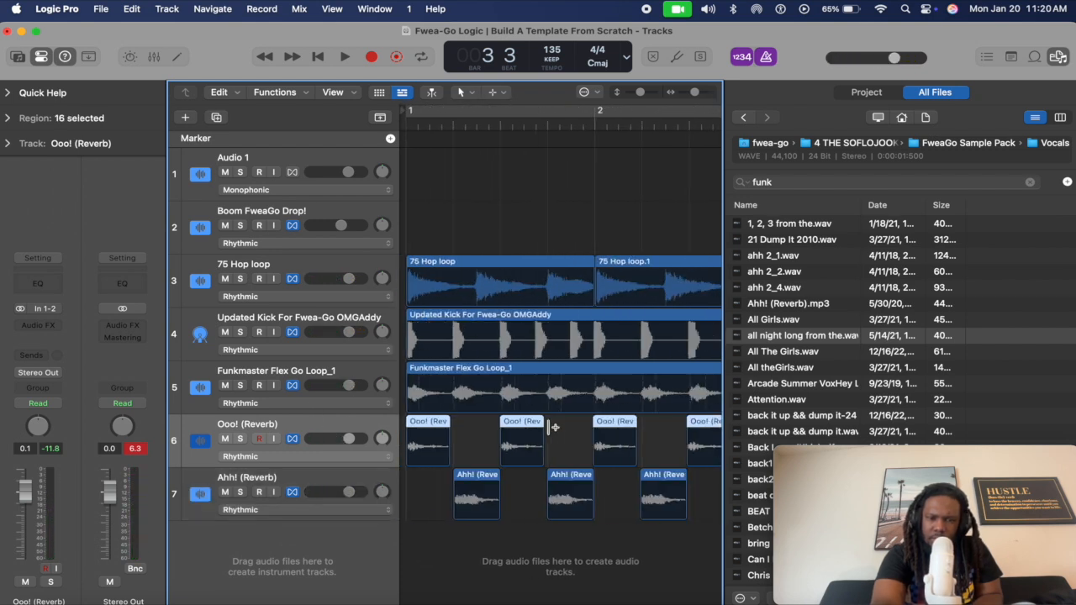
{"action": "left_click", "coordinate": [504, 441]}
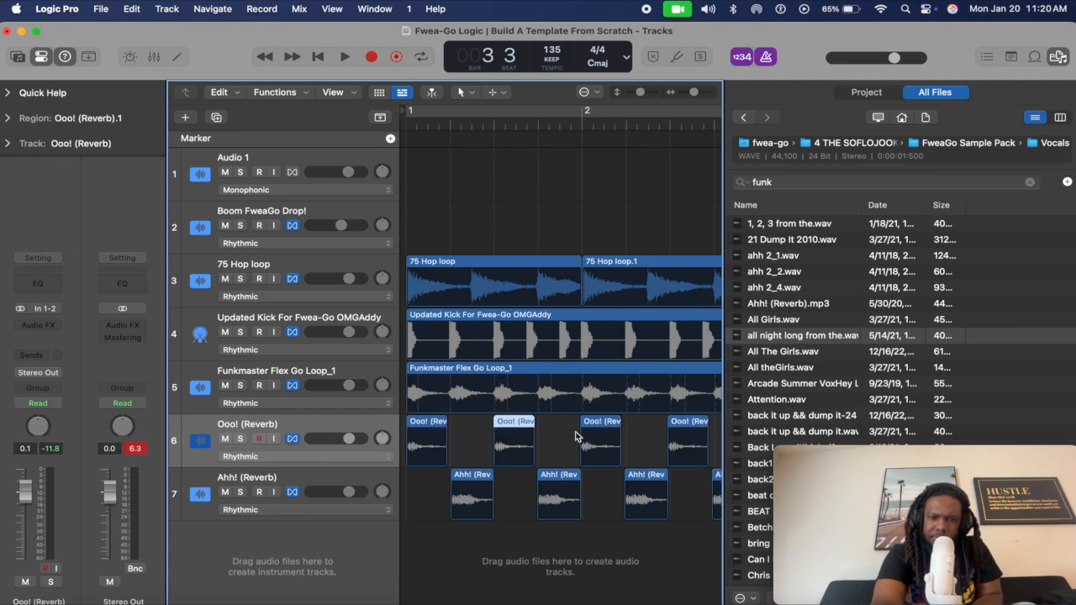
{"action": "scroll", "coordinate": [588, 444], "scroll_direction": "down", "scroll_amount": 8}
{"action": "left_click_drag", "start_coordinate": [641, 446], "coordinate": [412, 459]}
{"action": "key", "text": "Delete"}
{"action": "scroll", "coordinate": [421, 454], "scroll_direction": "up", "scroll_amount": 10}
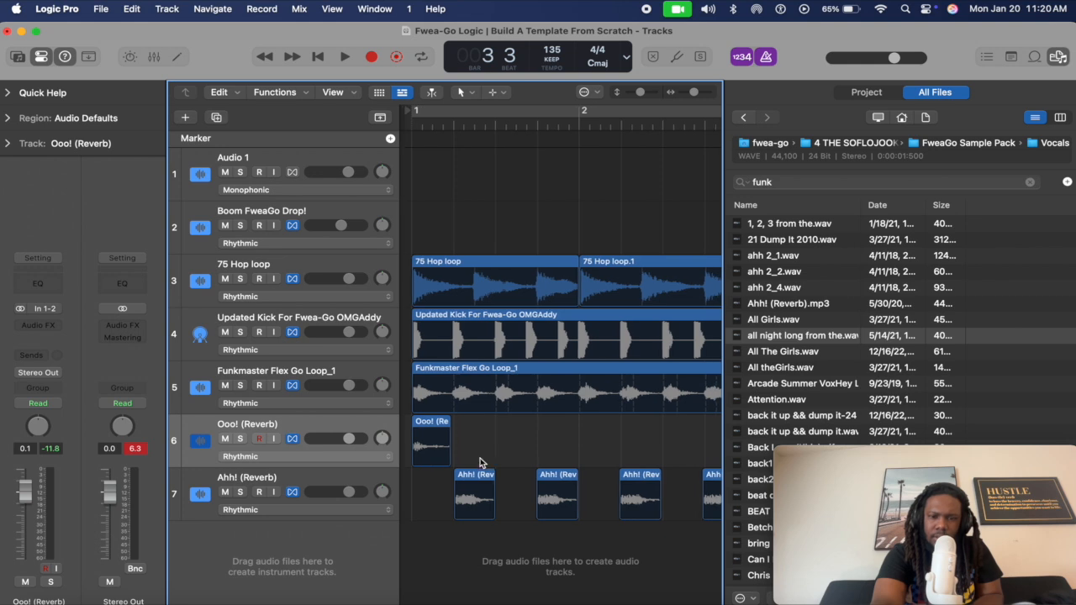
Extend the first Ooo! (Reverb) region so it ends at beat 2 of bar 1, and play the result.
{"action": "scroll", "coordinate": [493, 446], "scroll_direction": "up", "scroll_amount": 4}
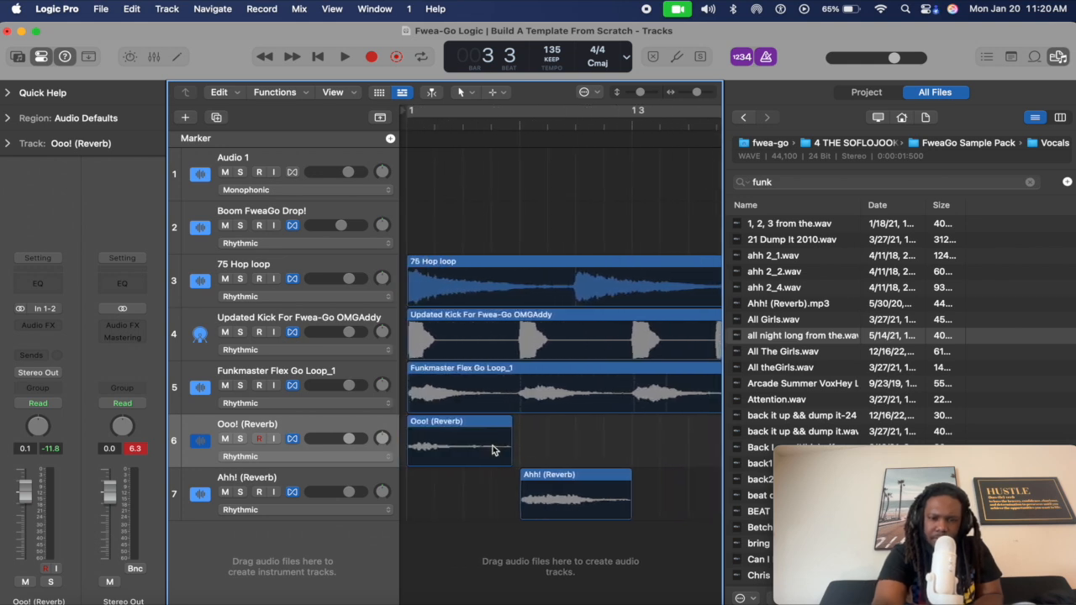
{"action": "scroll", "coordinate": [433, 431], "scroll_direction": "up", "scroll_amount": 3}
{"action": "left_click_drag", "start_coordinate": [433, 427], "coordinate": [439, 425]}
{"action": "left_click_drag", "start_coordinate": [413, 461], "coordinate": [407, 461]}
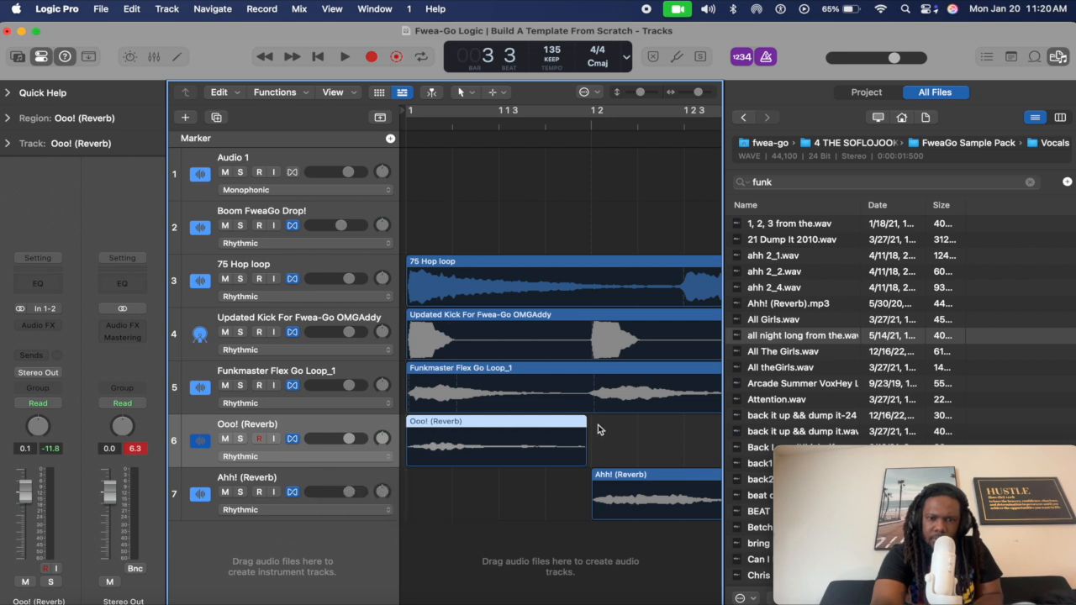
{"action": "left_click_drag", "start_coordinate": [584, 421], "coordinate": [589, 418]}
{"action": "key", "text": "space"}
{"action": "scroll", "coordinate": [589, 417], "scroll_direction": "down", "scroll_amount": 4}
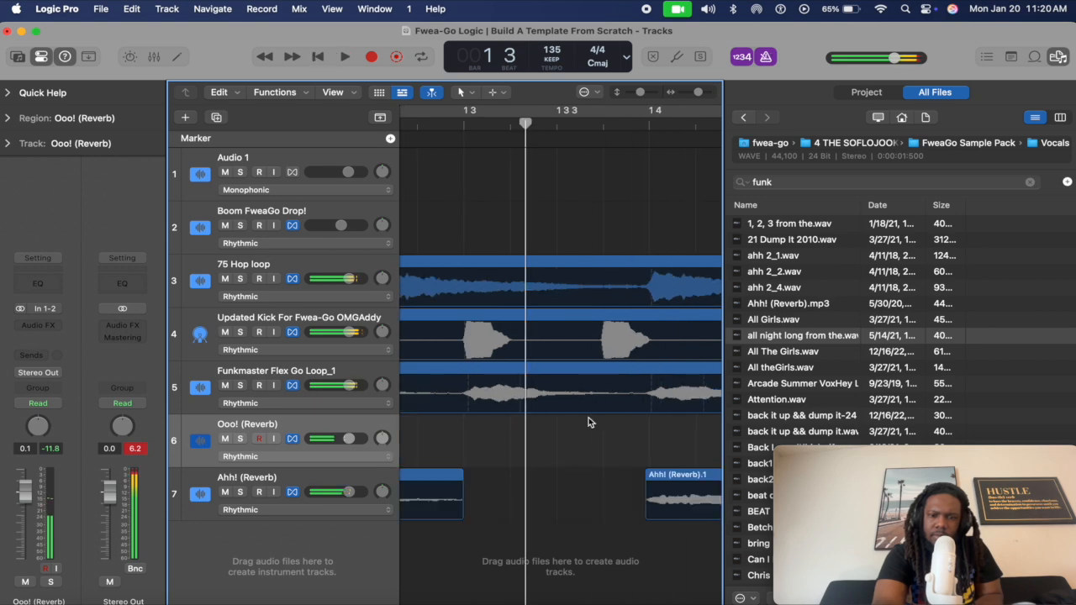
Select the first Ooo! and Ahh! regions together, repeat the pair up to bar 9, and play from bar 1.
{"action": "left_click_drag", "start_coordinate": [455, 537], "coordinate": [387, 442]}
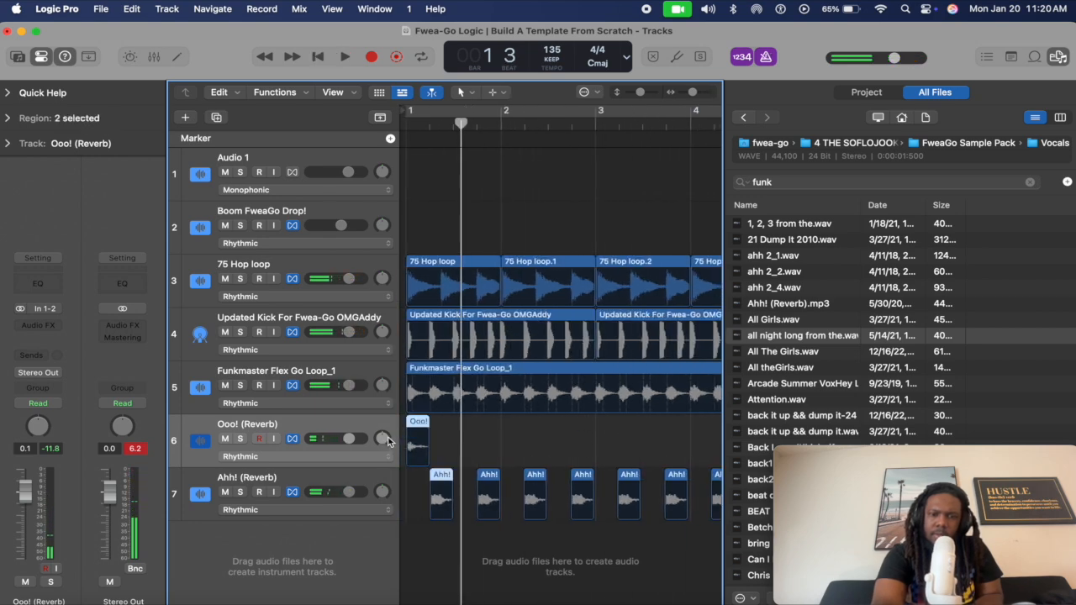
{"action": "key", "text": "super+r"}
{"action": "key", "text": "super+r"}
{"action": "key", "text": "super+r"}
{"action": "key", "text": "super+r"}
{"action": "key", "text": "super+r"}
{"action": "key", "text": "super+r"}
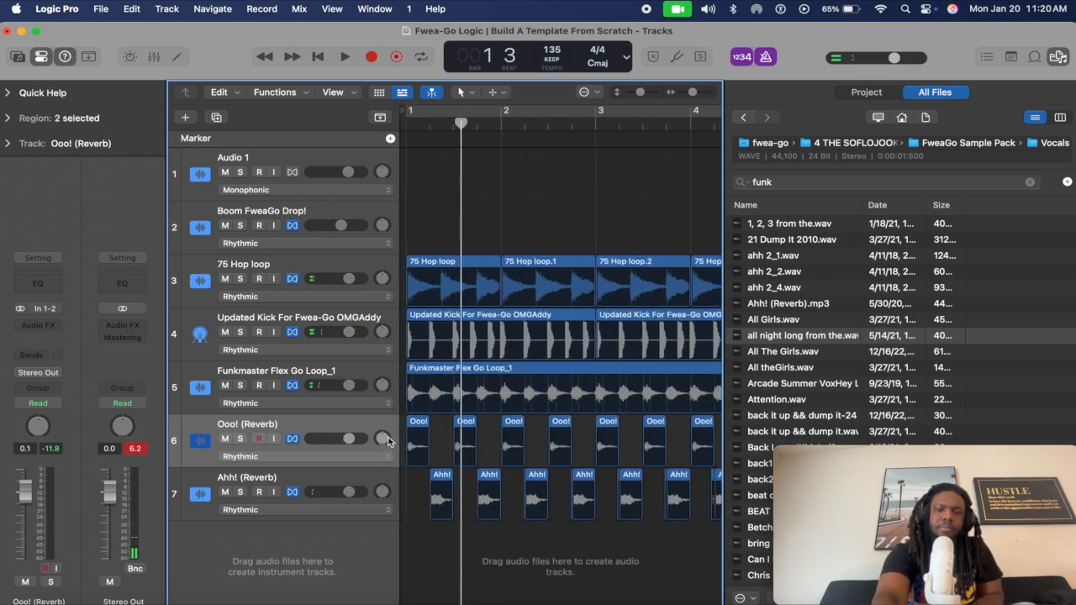
{"action": "scroll", "coordinate": [458, 446], "scroll_direction": "down", "scroll_amount": 5}
{"action": "key", "text": "Return"}
{"action": "key", "text": "space"}
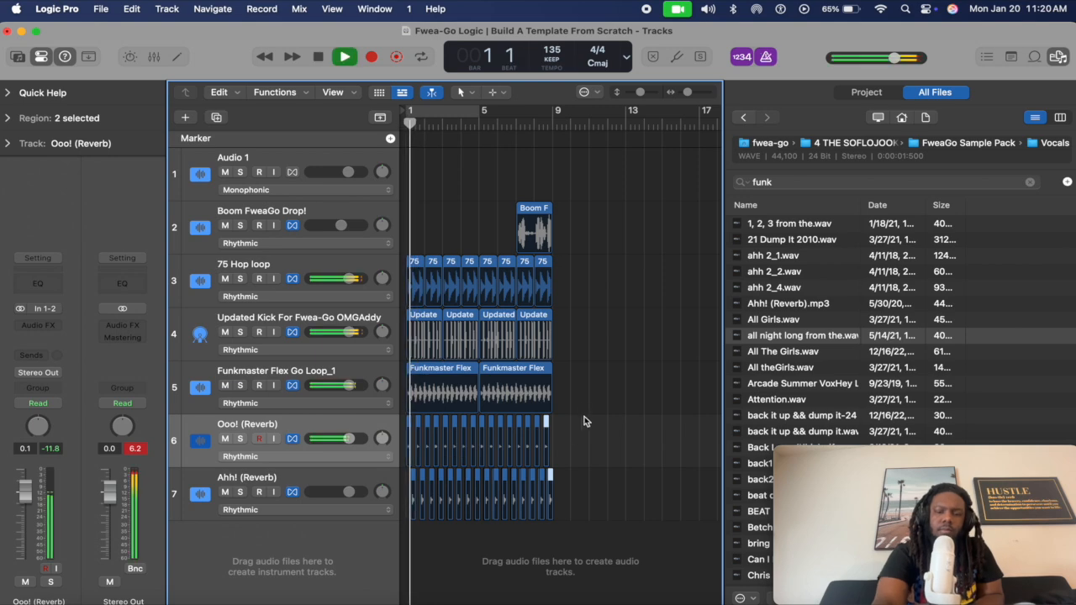
Examine the repeated Ooo! and Ahh! regions around bars 6 to 9 at close range during playback.
{"action": "scroll", "coordinate": [583, 411], "scroll_direction": "up", "scroll_amount": 4}
{"action": "scroll", "coordinate": [583, 408], "scroll_direction": "right", "scroll_amount": 5}
{"action": "scroll", "coordinate": [513, 418], "scroll_direction": "left", "scroll_amount": 1}
{"action": "scroll", "coordinate": [514, 418], "scroll_direction": "up", "scroll_amount": 4}
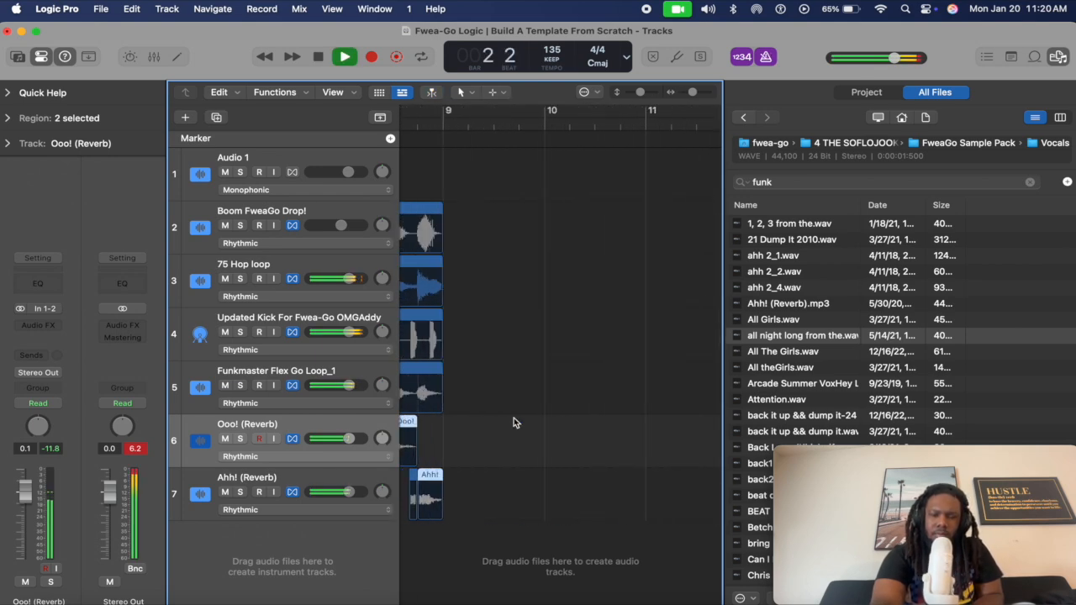
{"action": "scroll", "coordinate": [514, 418], "scroll_direction": "left", "scroll_amount": 2}
{"action": "scroll", "coordinate": [513, 418], "scroll_direction": "left", "scroll_amount": 2}
{"action": "scroll", "coordinate": [513, 418], "scroll_direction": "up", "scroll_amount": 3}
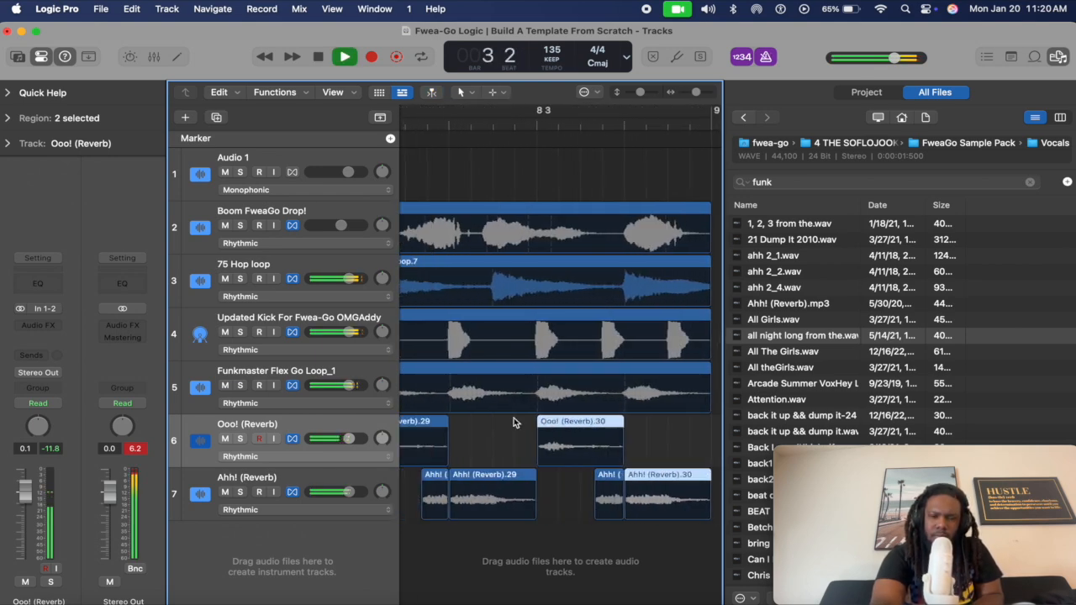
{"action": "scroll", "coordinate": [517, 423], "scroll_direction": "left", "scroll_amount": 4}
{"action": "scroll", "coordinate": [515, 418], "scroll_direction": "down", "scroll_amount": 4}
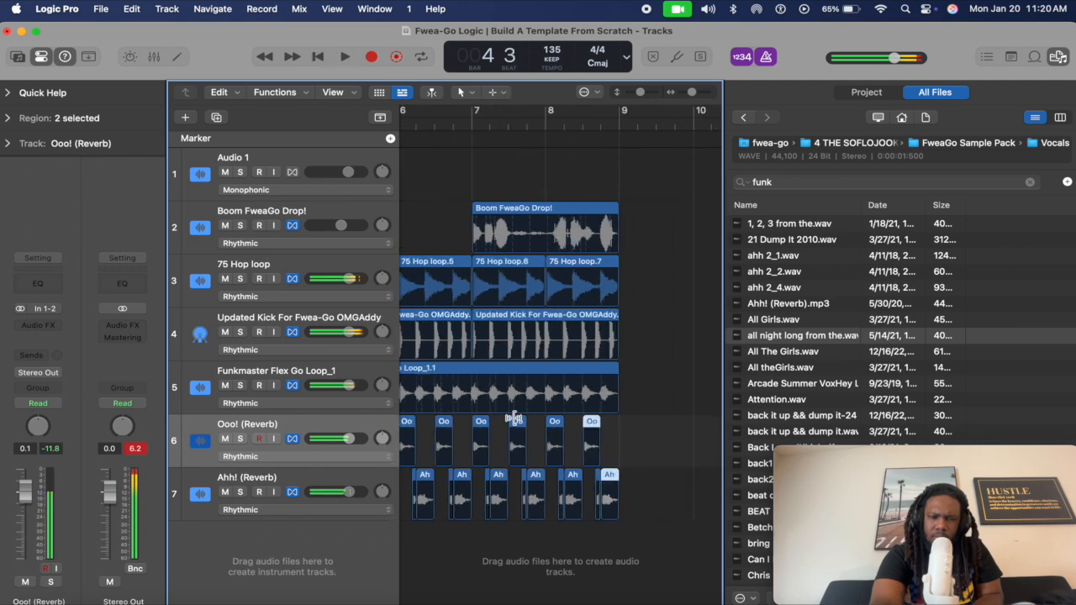
{"action": "key", "text": "space"}
Delete the short leftover Ahh! (Reverb) fragments in front of the repeated Ahh! regions from bar 2 through bar 5.
{"action": "scroll", "coordinate": [522, 420], "scroll_direction": "up", "scroll_amount": 2}
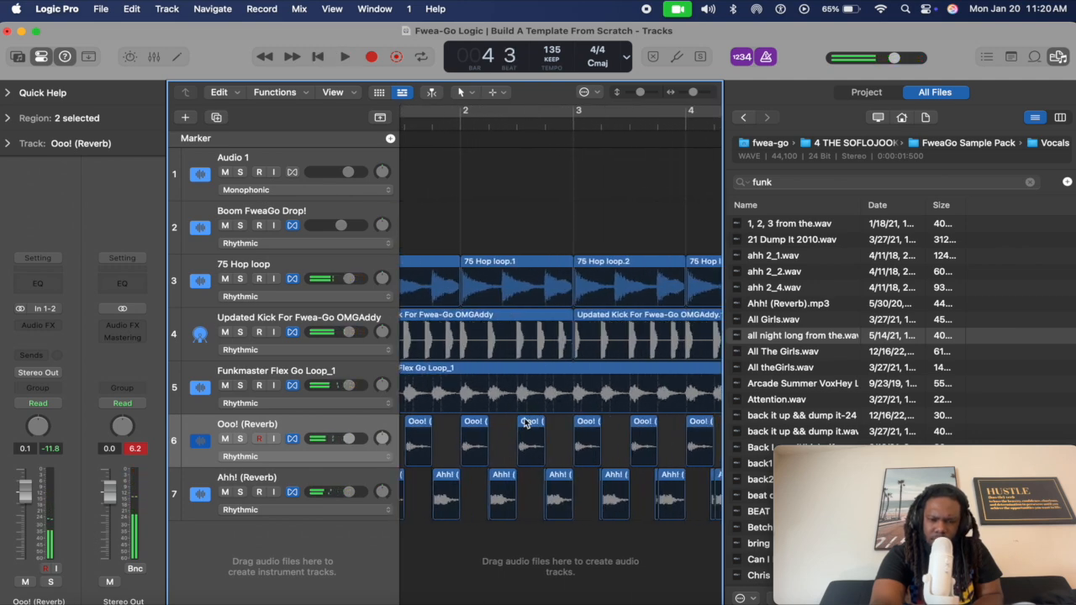
{"action": "scroll", "coordinate": [525, 423], "scroll_direction": "up", "scroll_amount": 5}
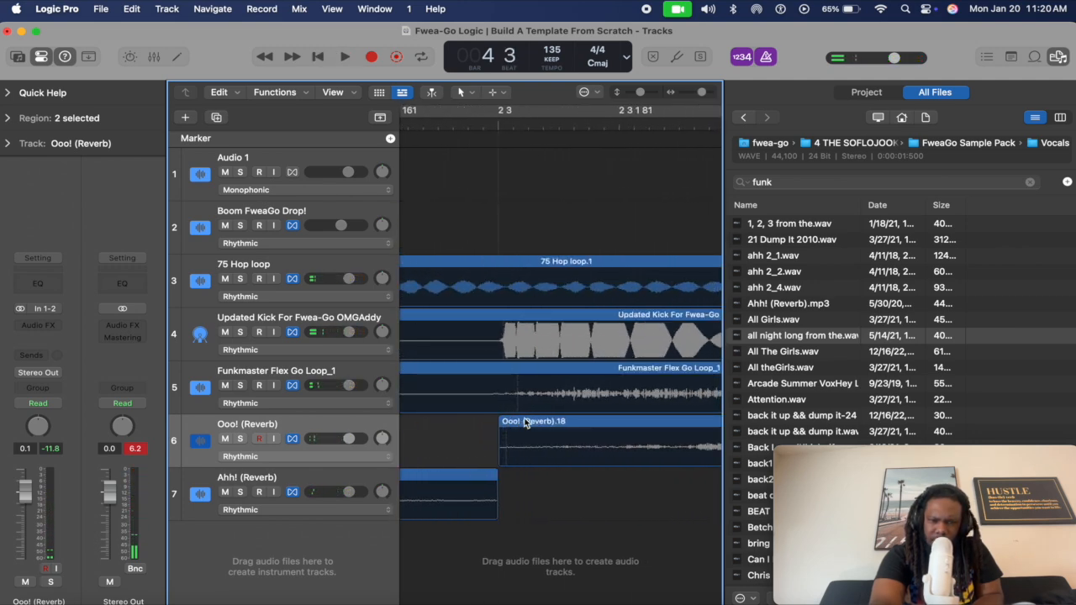
{"action": "scroll", "coordinate": [526, 423], "scroll_direction": "right", "scroll_amount": 6}
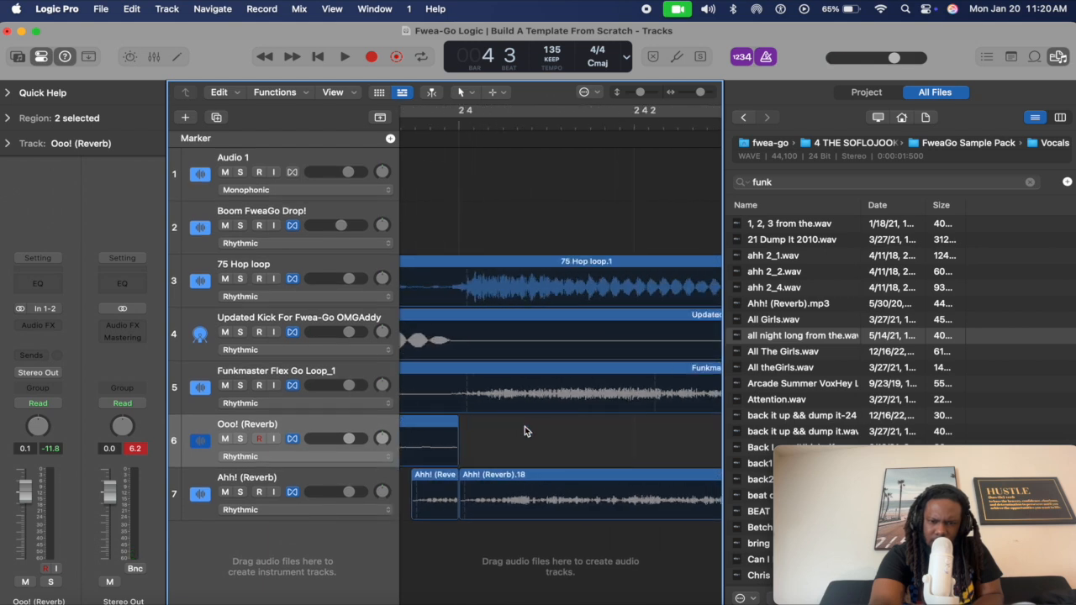
{"action": "left_click", "coordinate": [440, 475]}
{"action": "key", "text": "Delete"}
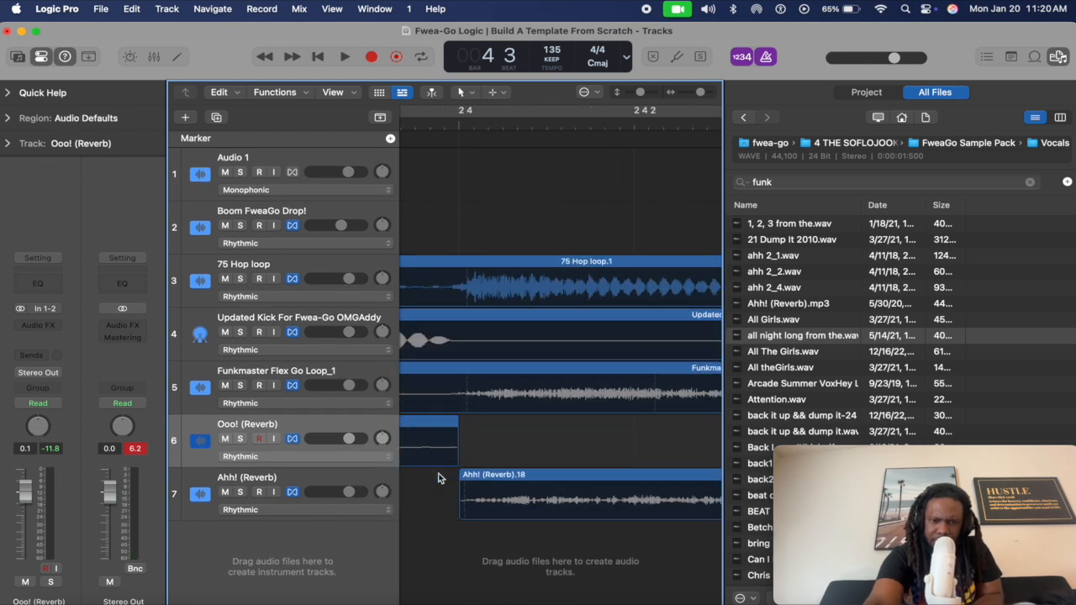
{"action": "scroll", "coordinate": [509, 269], "scroll_direction": "right", "scroll_amount": 10}
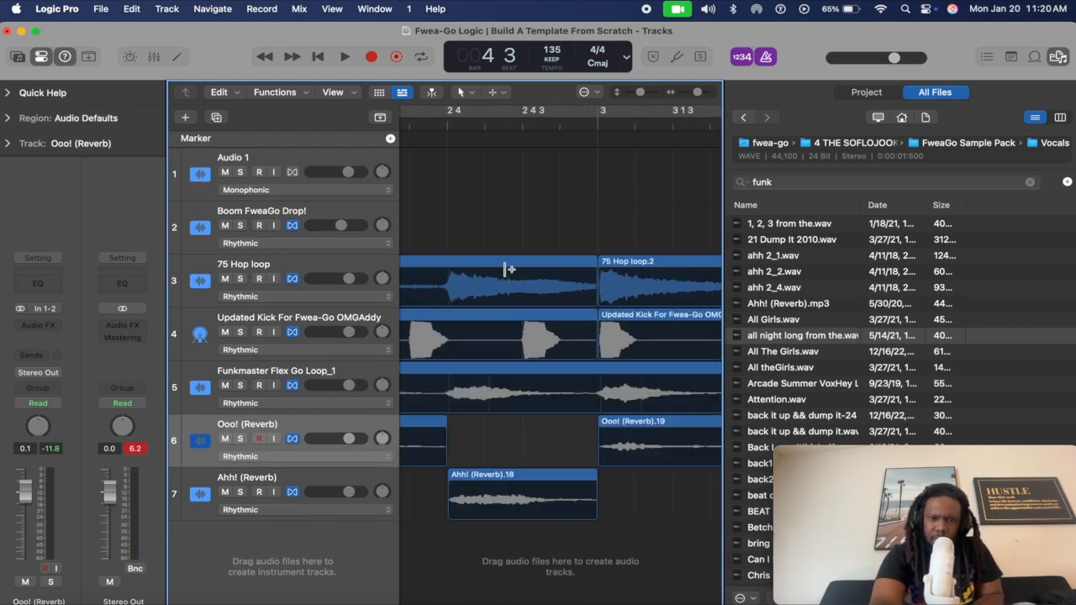
{"action": "left_click", "coordinate": [532, 482]}
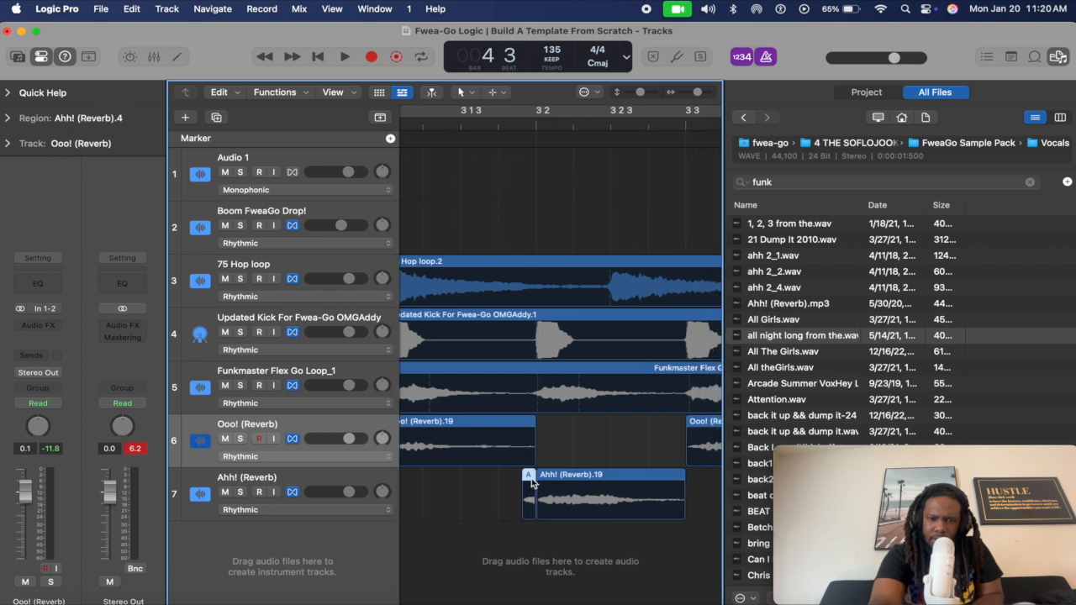
{"action": "scroll", "coordinate": [532, 478], "scroll_direction": "right", "scroll_amount": 5}
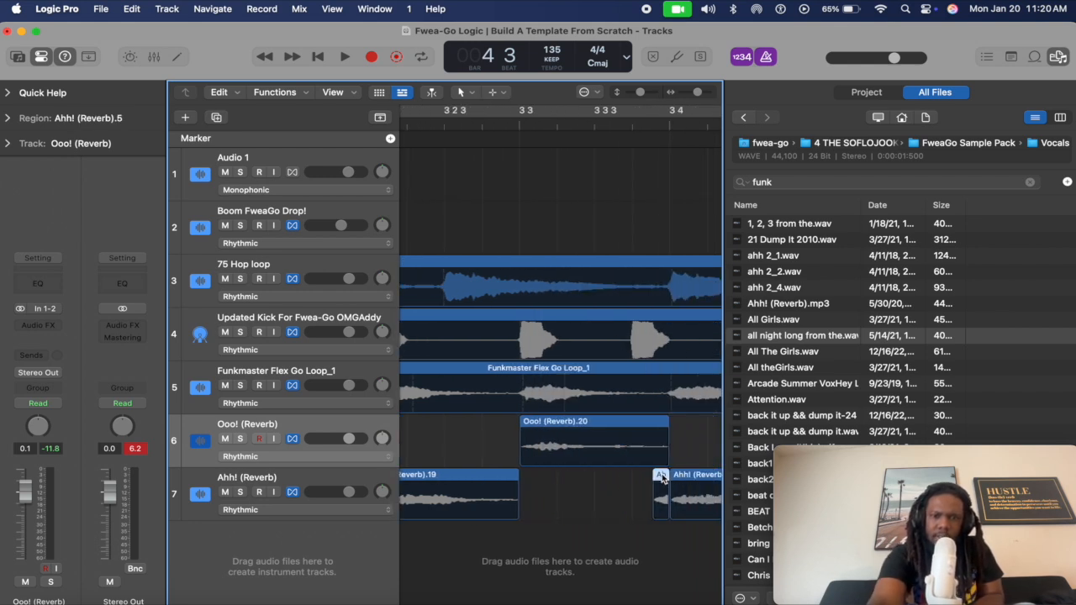
{"action": "scroll", "coordinate": [662, 478], "scroll_direction": "right", "scroll_amount": 10}
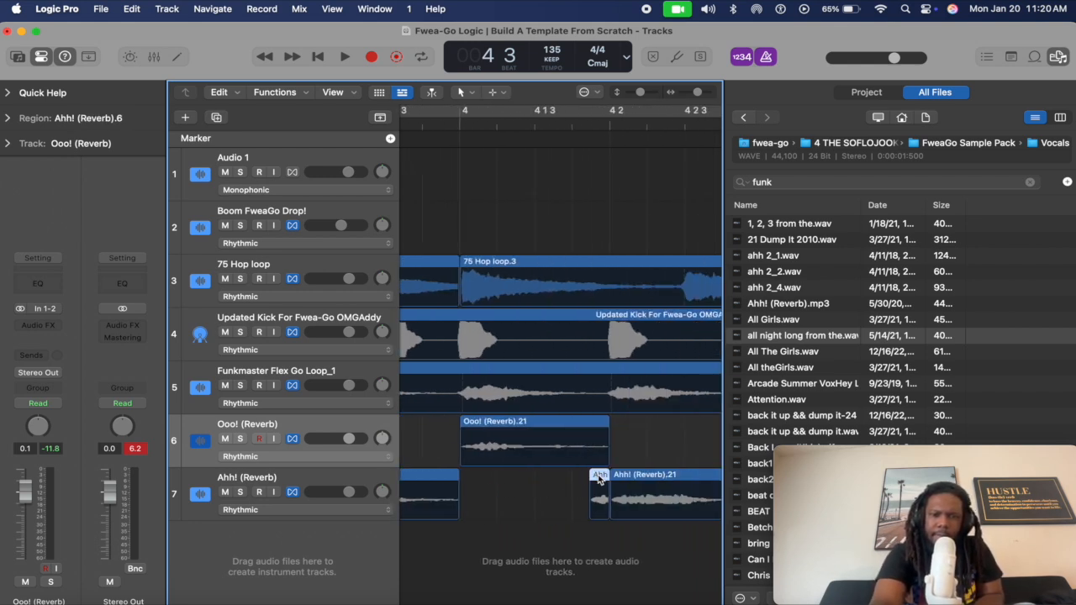
{"action": "scroll", "coordinate": [600, 478], "scroll_direction": "right", "scroll_amount": 8}
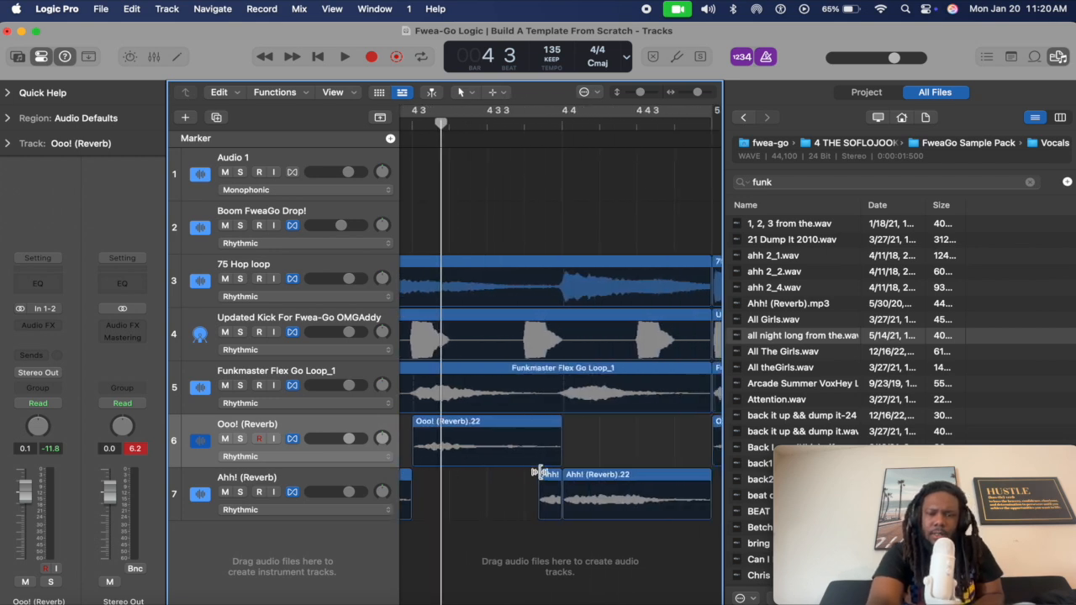
{"action": "scroll", "coordinate": [545, 476], "scroll_direction": "right", "scroll_amount": 8}
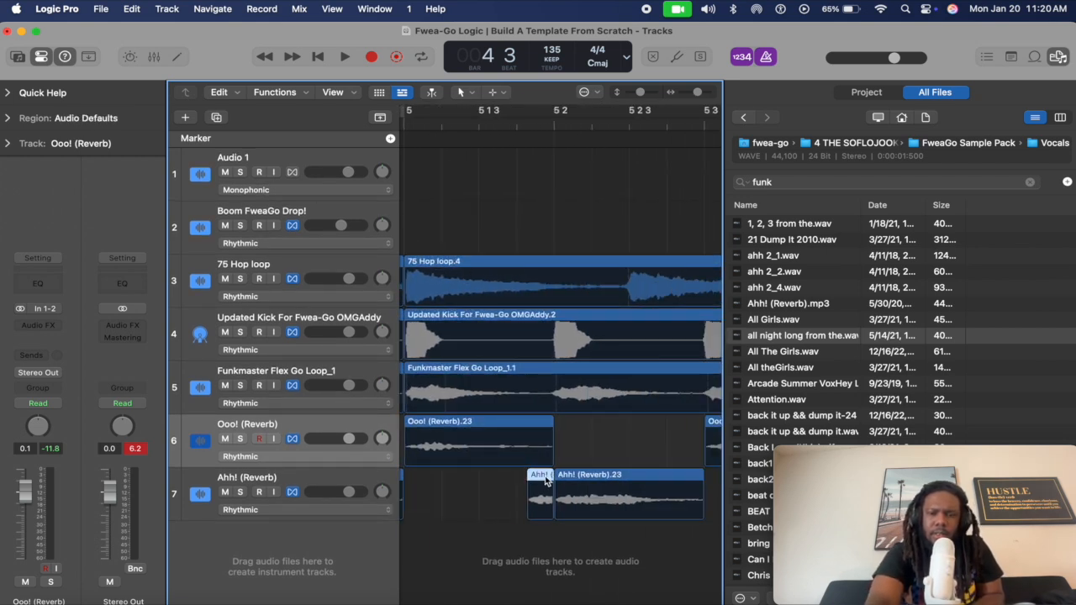
{"action": "scroll", "coordinate": [545, 481], "scroll_direction": "right", "scroll_amount": 8}
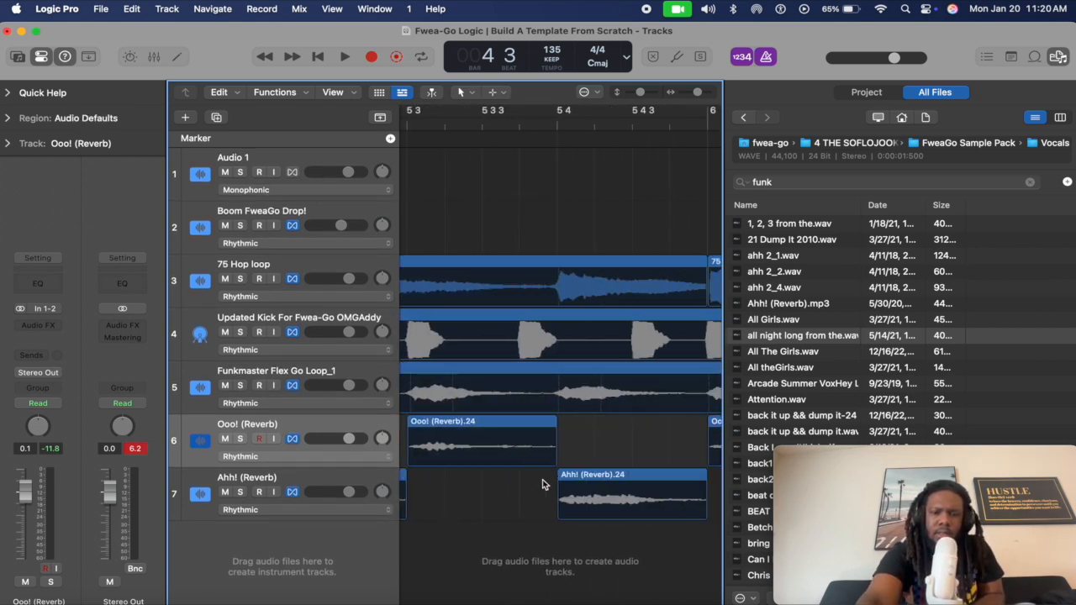
Delete the remaining short Ahh! (Reverb) fragments before beats 2 and 4 in bars 6 through 8.
{"action": "scroll", "coordinate": [545, 484], "scroll_direction": "right", "scroll_amount": 6}
{"action": "left_click", "coordinate": [460, 476]}
{"action": "key", "text": "Delete"}
{"action": "scroll", "coordinate": [460, 477], "scroll_direction": "right", "scroll_amount": 6}
{"action": "scroll", "coordinate": [460, 476], "scroll_direction": "right", "scroll_amount": 3}
{"action": "left_click", "coordinate": [538, 476]}
{"action": "key", "text": "Delete"}
{"action": "scroll", "coordinate": [538, 476], "scroll_direction": "right", "scroll_amount": 9}
{"action": "left_click", "coordinate": [503, 475]}
{"action": "key", "text": "Delete"}
{"action": "scroll", "coordinate": [505, 479], "scroll_direction": "right", "scroll_amount": 6}
{"action": "left_click", "coordinate": [629, 477]}
{"action": "key", "text": "Delete"}
{"action": "scroll", "coordinate": [630, 479], "scroll_direction": "right", "scroll_amount": 8}
{"action": "left_click", "coordinate": [671, 477]}
{"action": "key", "text": "Delete"}
{"action": "scroll", "coordinate": [671, 480], "scroll_direction": "left", "scroll_amount": 3}
{"action": "left_click", "coordinate": [420, 476]}
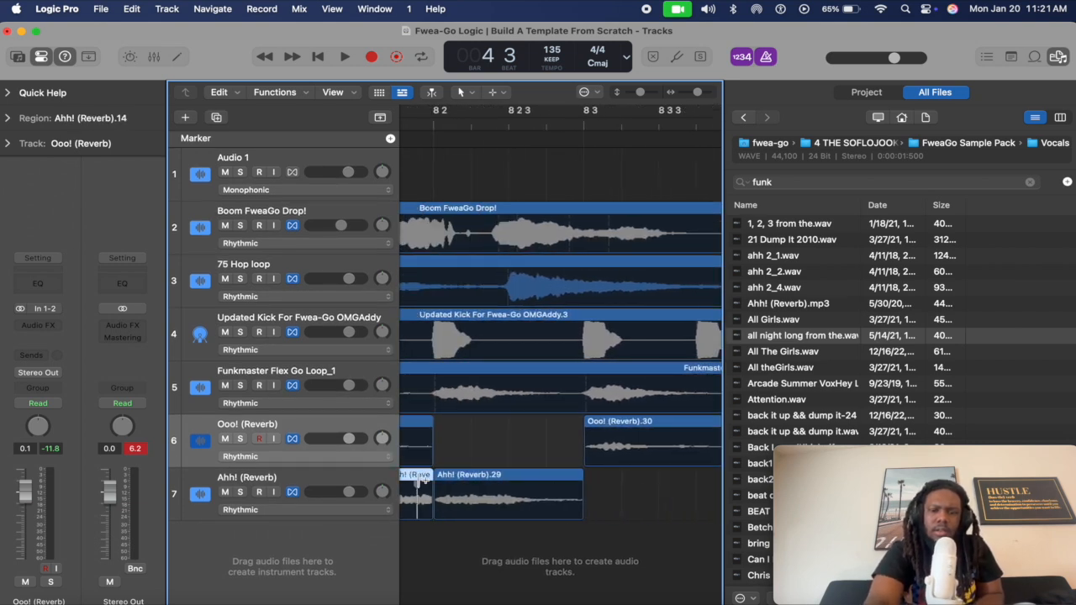
{"action": "key", "text": "Delete"}
Play the arrangement from bar 1 to check the alternating Ooo! and Ahh! chops, and return to the start.
{"action": "scroll", "coordinate": [424, 480], "scroll_direction": "down", "scroll_amount": 4}
{"action": "scroll", "coordinate": [450, 478], "scroll_direction": "left", "scroll_amount": 3}
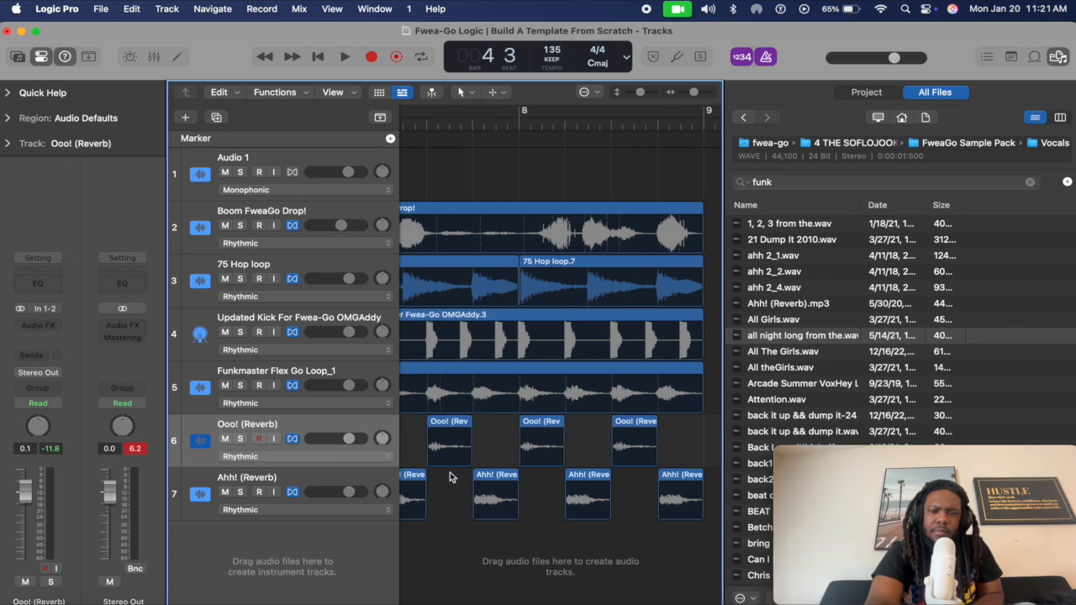
{"action": "scroll", "coordinate": [450, 475], "scroll_direction": "down", "scroll_amount": 6}
{"action": "key", "text": "Return"}
{"action": "key", "text": "space"}
{"action": "scroll", "coordinate": [472, 428], "scroll_direction": "up", "scroll_amount": 8}
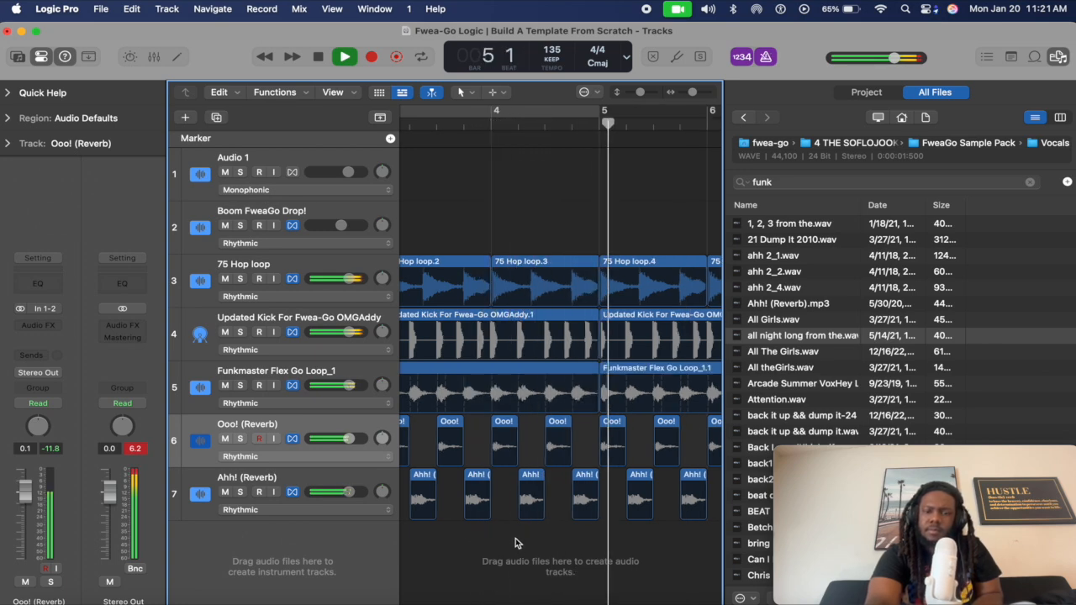
{"action": "key", "text": "space"}
{"action": "key", "text": "Return"}
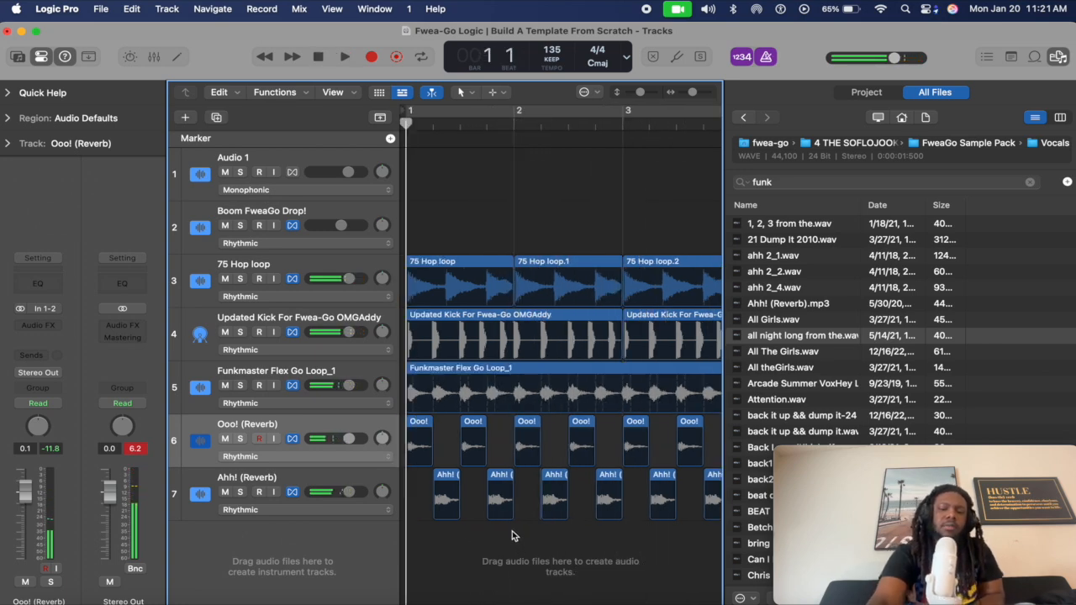
{"action": "scroll", "coordinate": [512, 530], "scroll_direction": "down", "scroll_amount": 5}
{"action": "scroll", "coordinate": [533, 464], "scroll_direction": "up", "scroll_amount": 4}
{"action": "scroll", "coordinate": [547, 467], "scroll_direction": "down", "scroll_amount": 3}
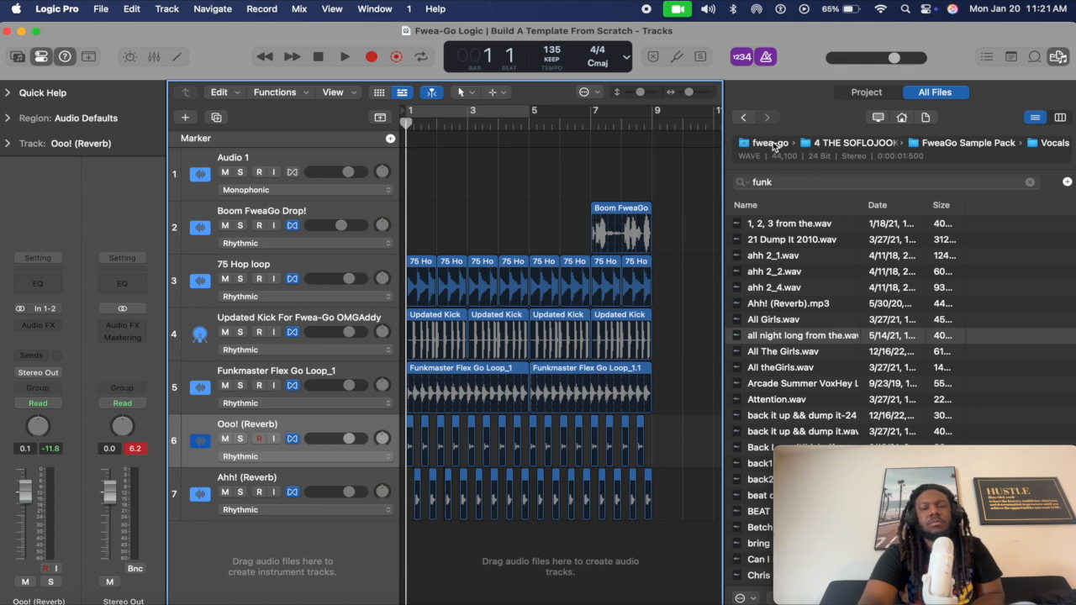
Search the whole fwea-go folder for "butt clap" samples.
{"action": "left_click", "coordinate": [769, 143]}
{"action": "left_click", "coordinate": [786, 177]}
{"action": "type", "text": "bbutt cla[p"}
{"action": "key", "text": "BackSpace"}
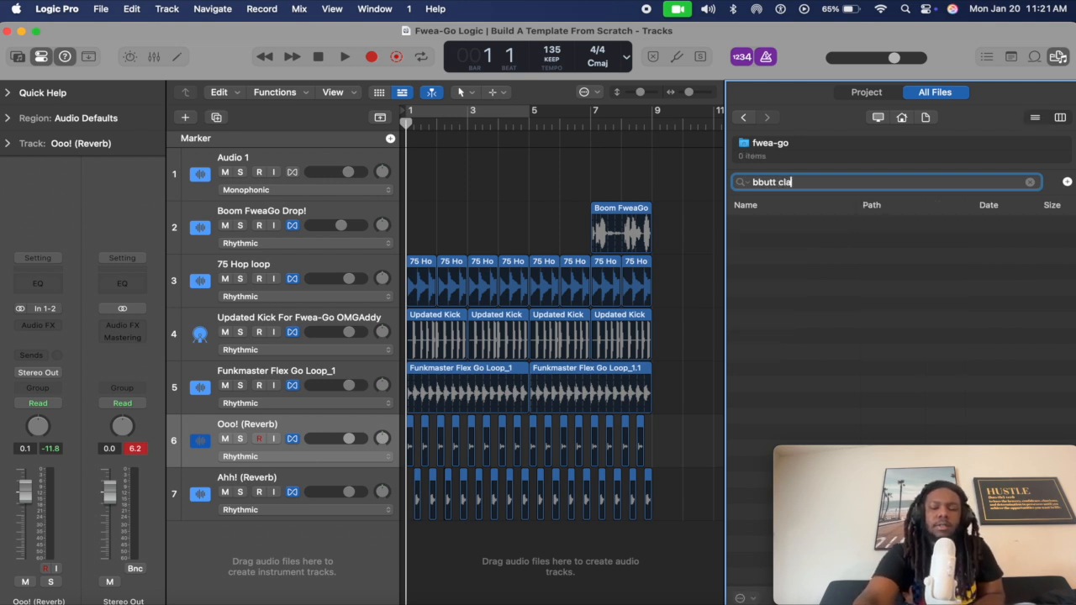
{"action": "left_click", "coordinate": [759, 181]}
{"action": "key", "text": "BackSpace"}
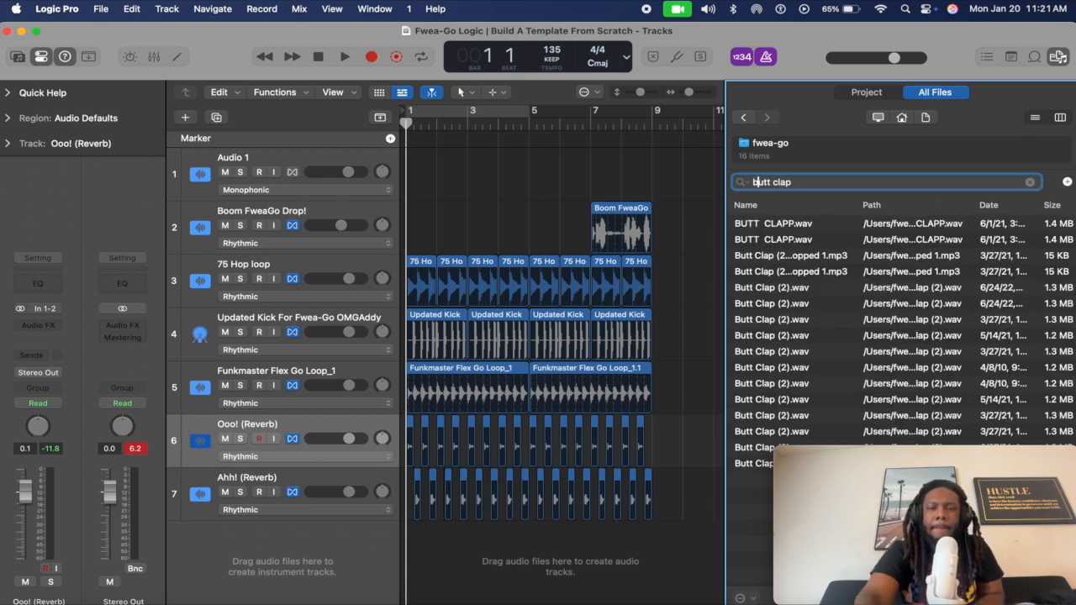
Preview BUTT CLAPP.wav and place it at bar 1 on a new audio track below Ahh! (Reverb).
{"action": "left_click", "coordinate": [809, 239]}
{"action": "scroll", "coordinate": [798, 295], "scroll_direction": "right", "scroll_amount": 2}
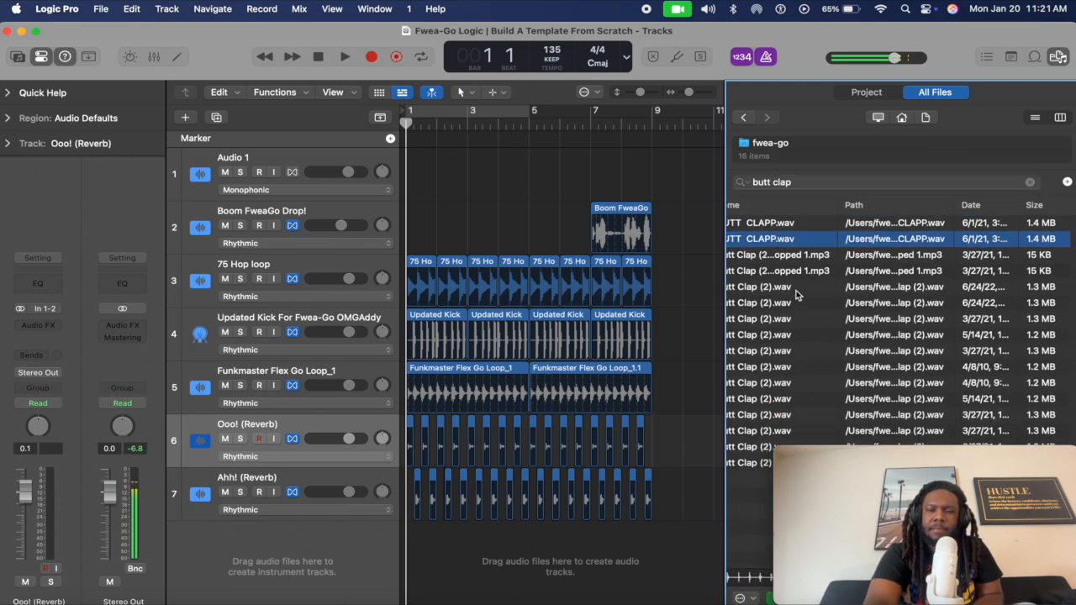
{"action": "scroll", "coordinate": [782, 269], "scroll_direction": "left", "scroll_amount": 2}
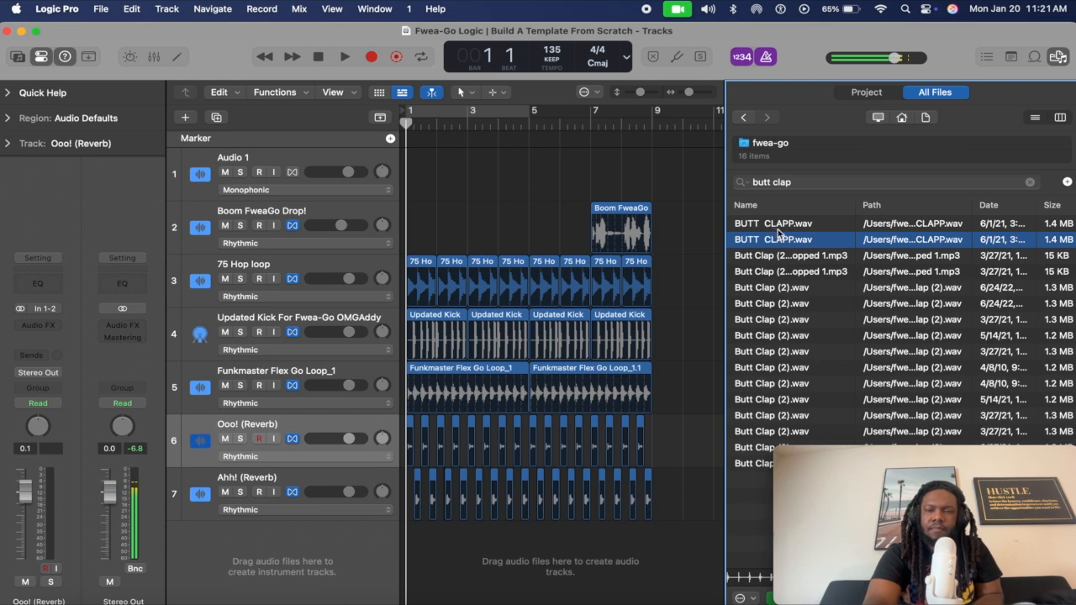
{"action": "left_click_drag", "start_coordinate": [779, 227], "coordinate": [425, 546]}
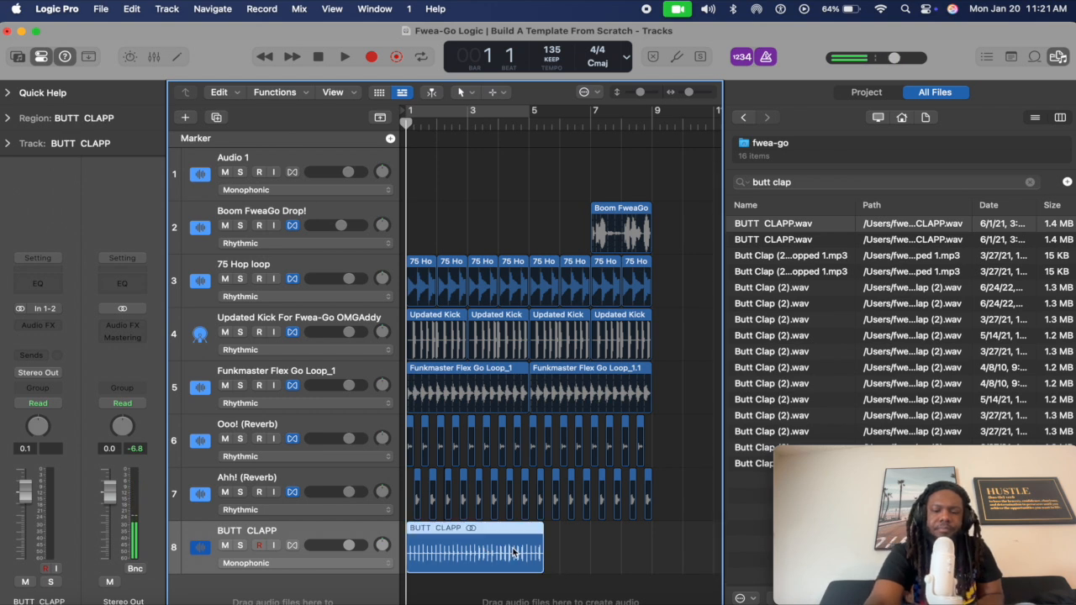
Set the BUTT CLAPP track's flex mode to Rhythmic and fit its region to end at bar 5.
{"action": "left_click", "coordinate": [358, 565]}
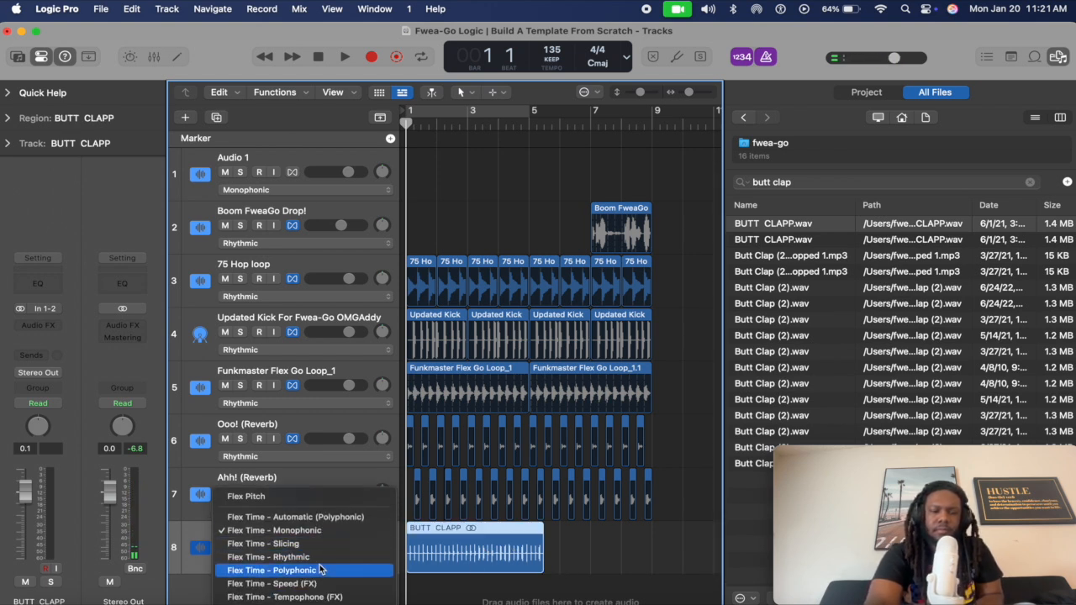
{"action": "left_click", "coordinate": [323, 558]}
{"action": "left_click_drag", "start_coordinate": [545, 526], "coordinate": [530, 526]}
Repeat the BUTT CLAPP region once to fill bars 5 to 9, and play the arrangement.
{"action": "key", "text": "super+r"}
{"action": "key", "text": "space"}
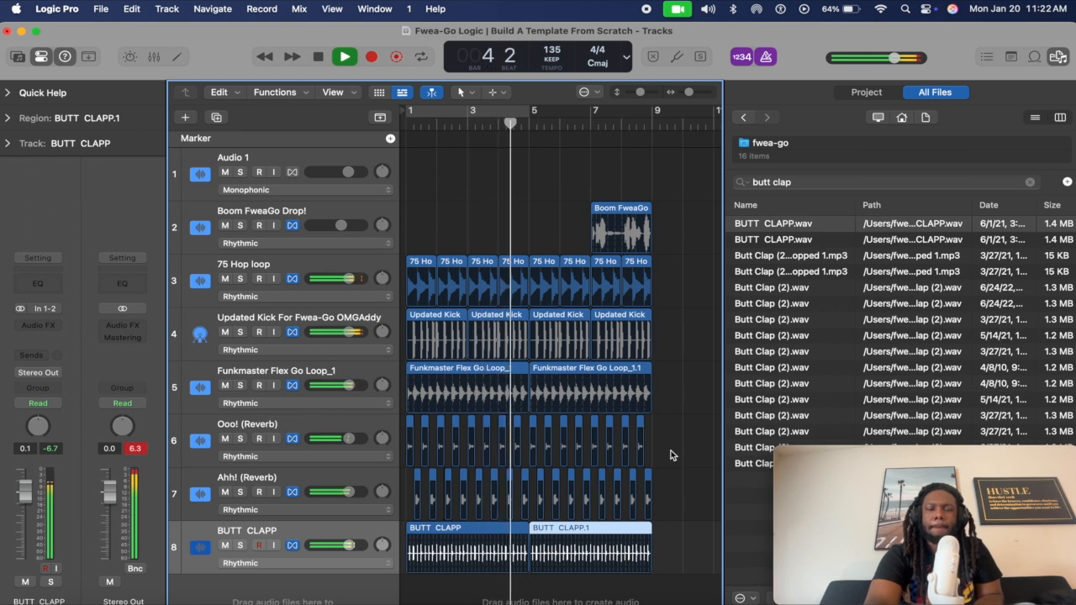
{"action": "key", "text": "space"}
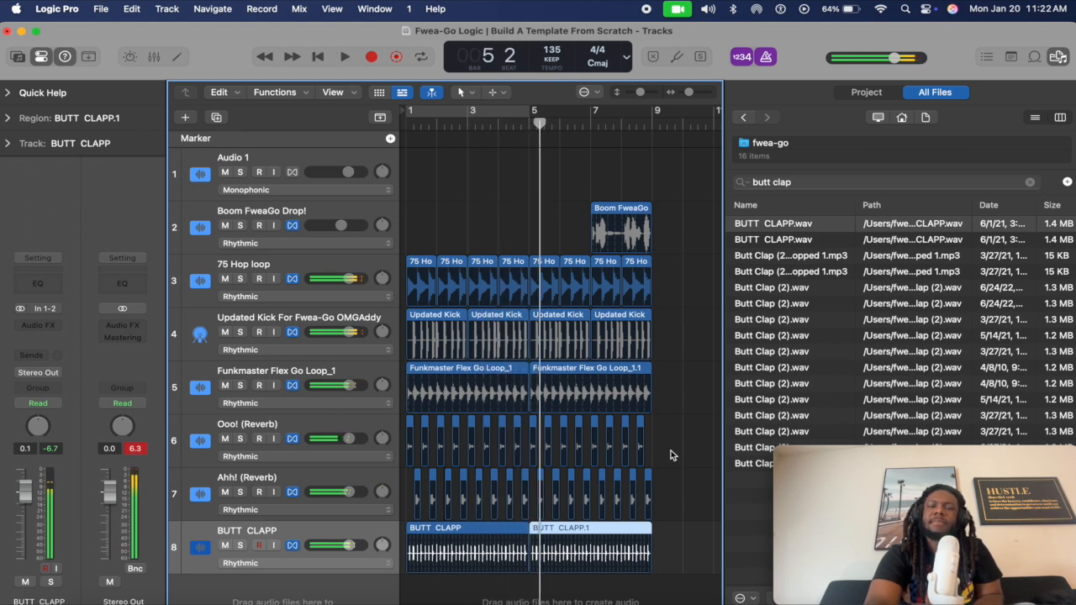
{"action": "left_click", "coordinate": [670, 455]}
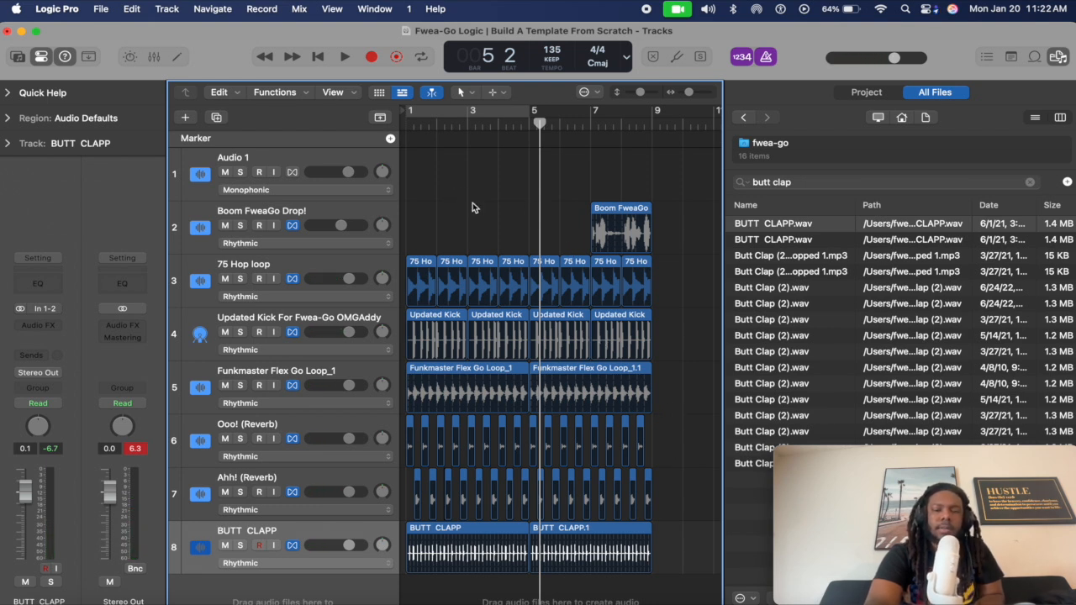
{"action": "key", "text": "space"}
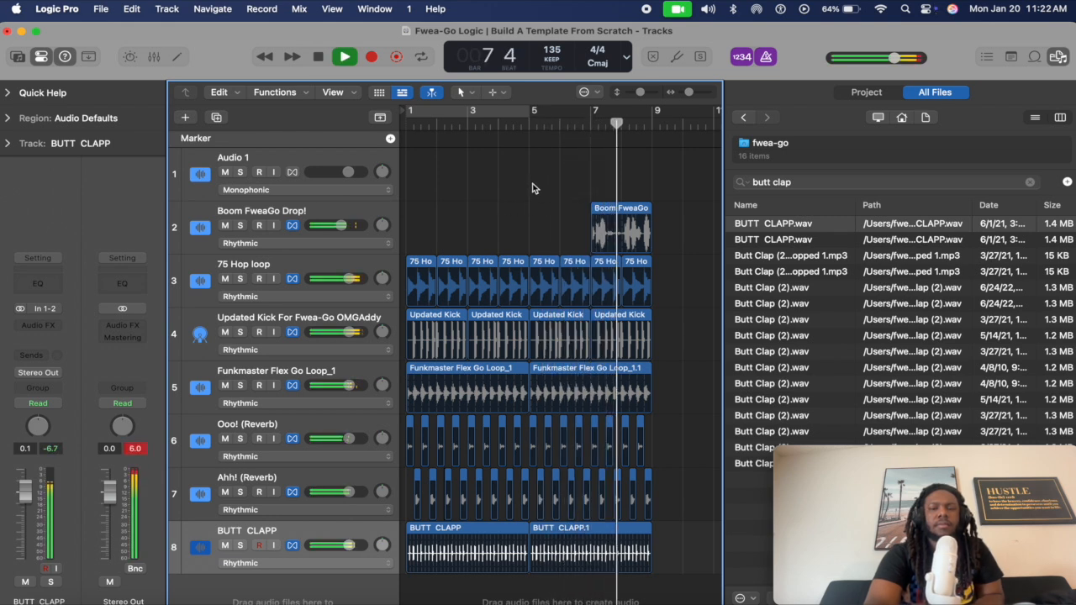
Stop playback at the arrangement's end, return the playhead to bar 1, and save the project.
{"action": "key", "text": "space"}
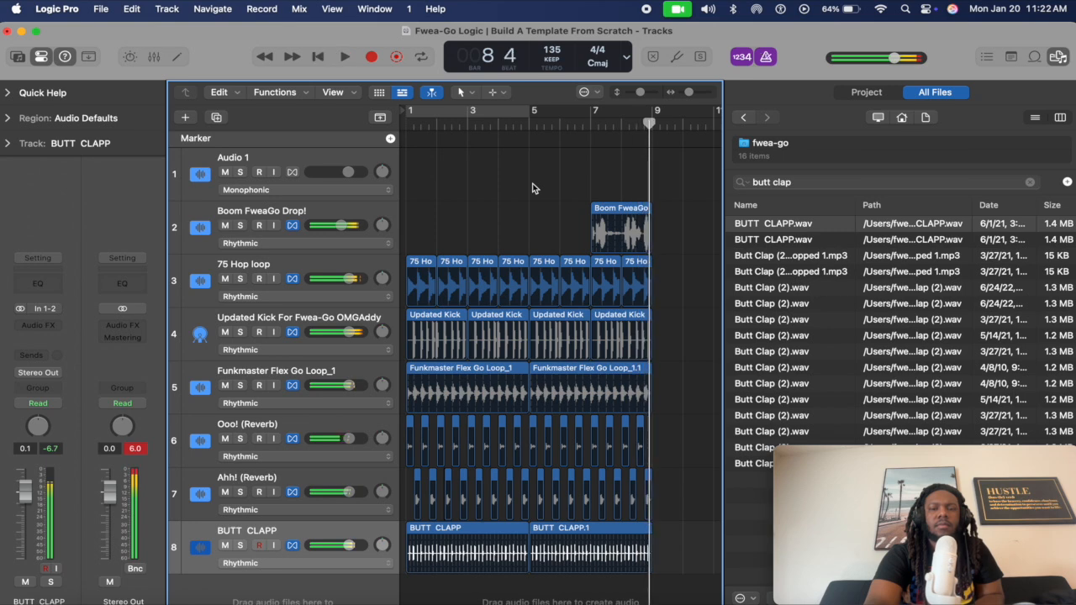
{"action": "scroll", "coordinate": [534, 188], "scroll_direction": "down", "scroll_amount": 5}
{"action": "scroll", "coordinate": [581, 233], "scroll_direction": "up", "scroll_amount": 5}
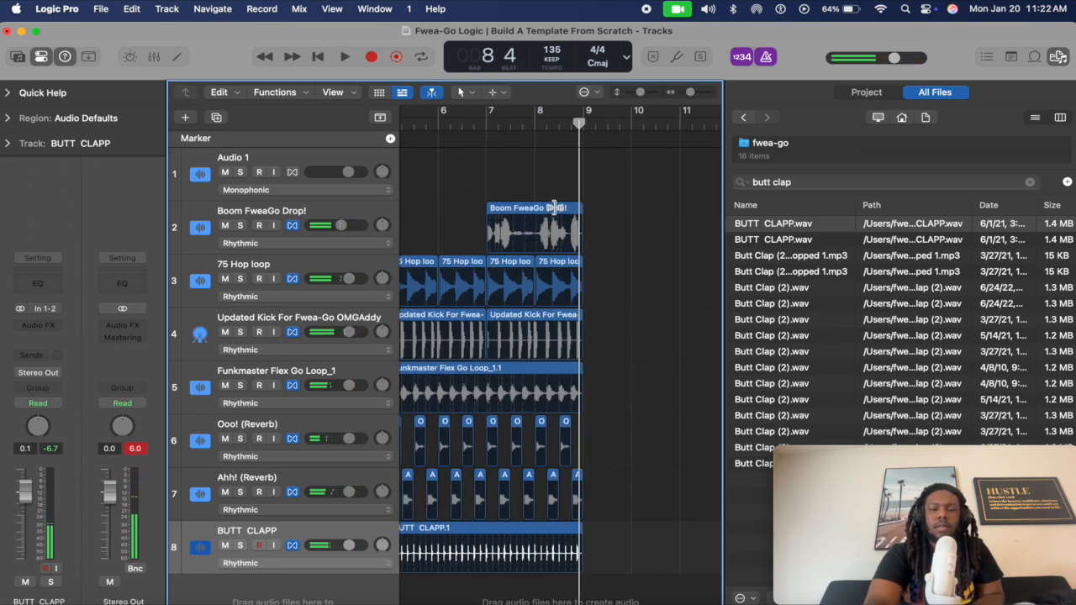
{"action": "key", "text": "Return"}
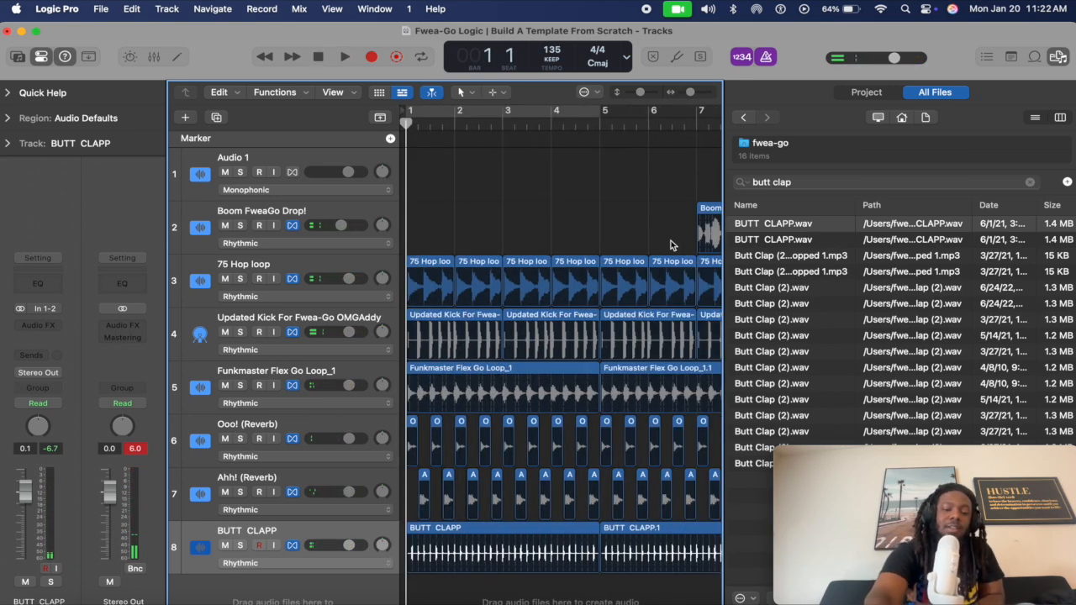
{"action": "key", "text": "super+s"}
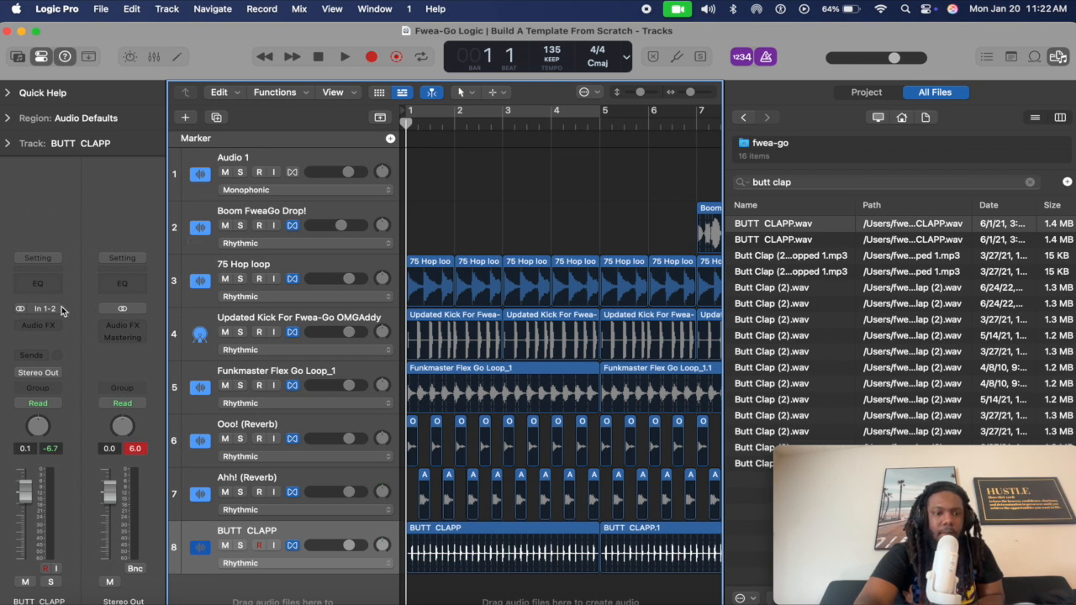
{"action": "left_click", "coordinate": [39, 357]}
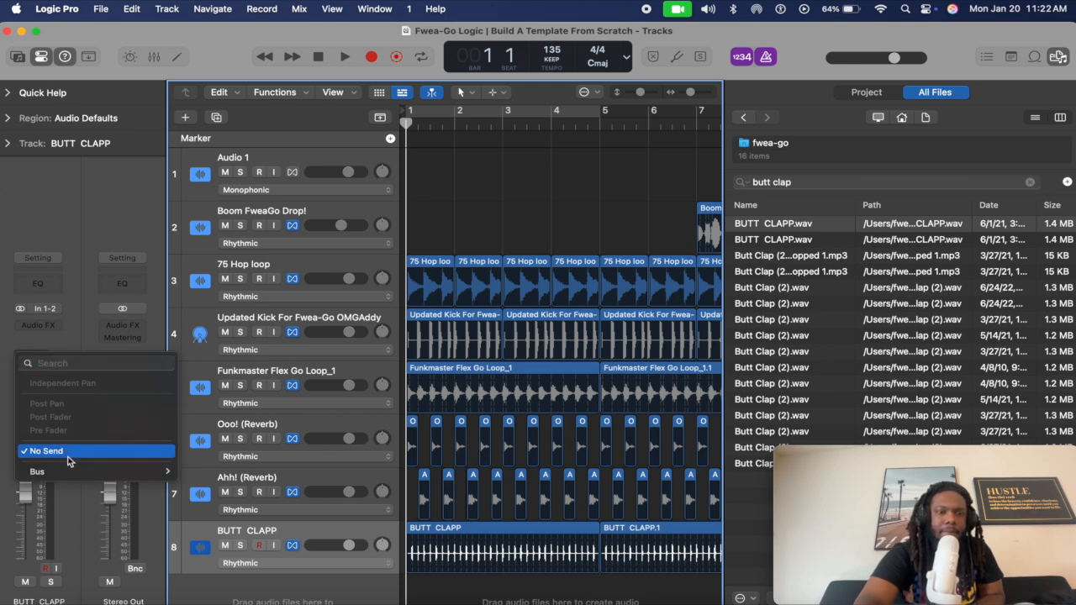
{"action": "mouse_move", "coordinate": [74, 474]}
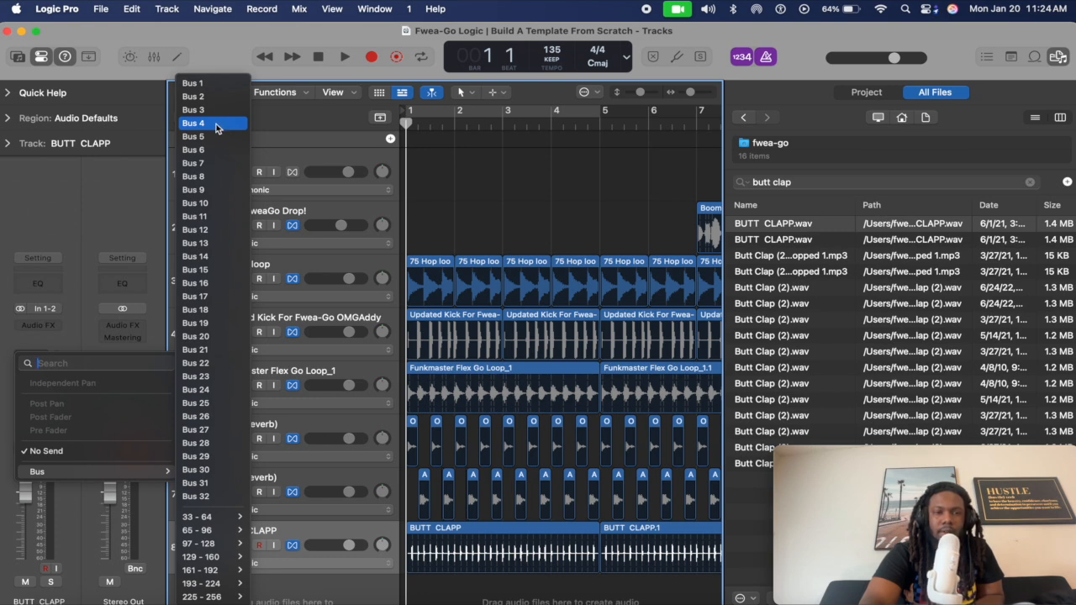
{"action": "left_click", "coordinate": [215, 124]}
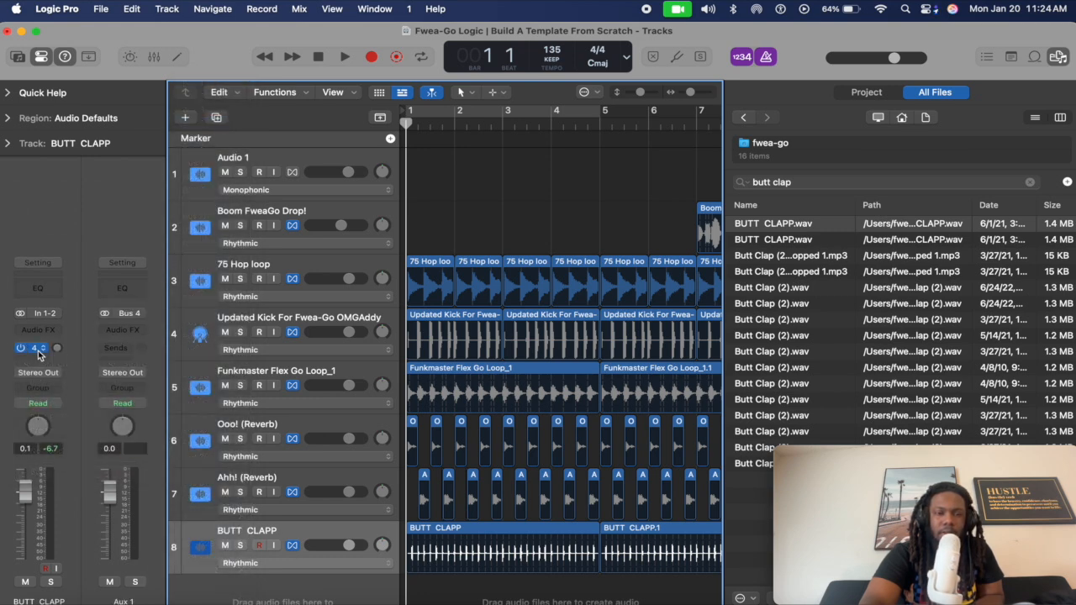
{"action": "left_click", "coordinate": [122, 331]}
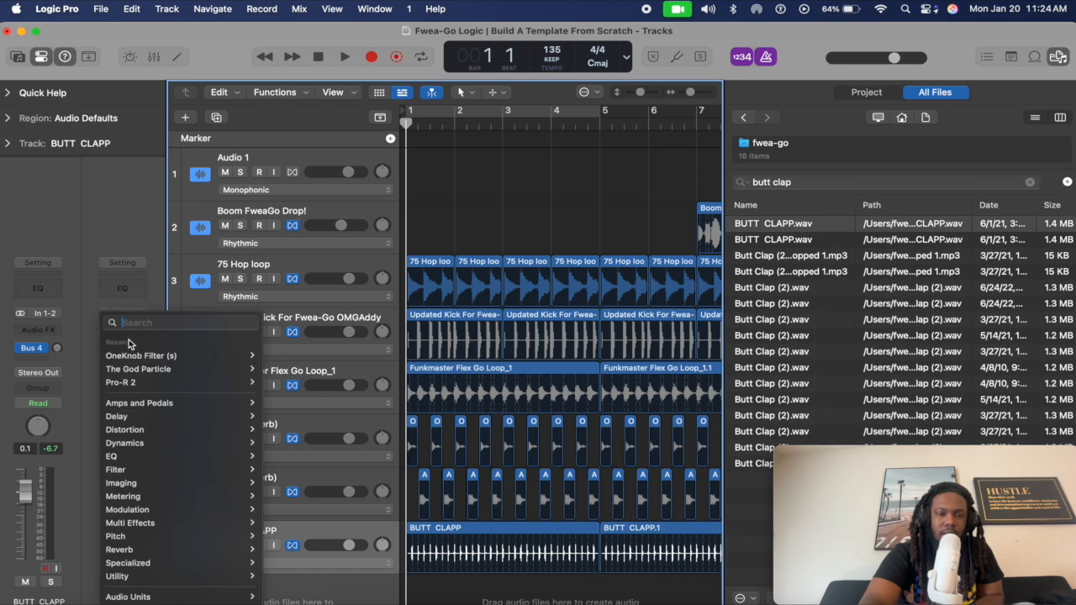
{"action": "left_click", "coordinate": [149, 417]}
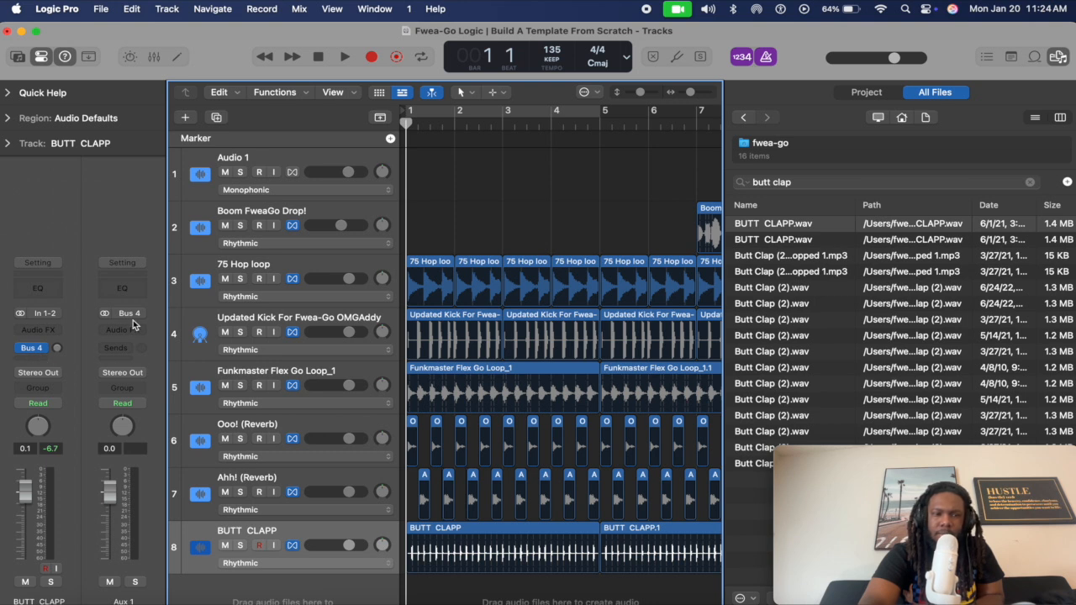
{"action": "left_click", "coordinate": [36, 352]}
{"action": "left_click", "coordinate": [160, 329]}
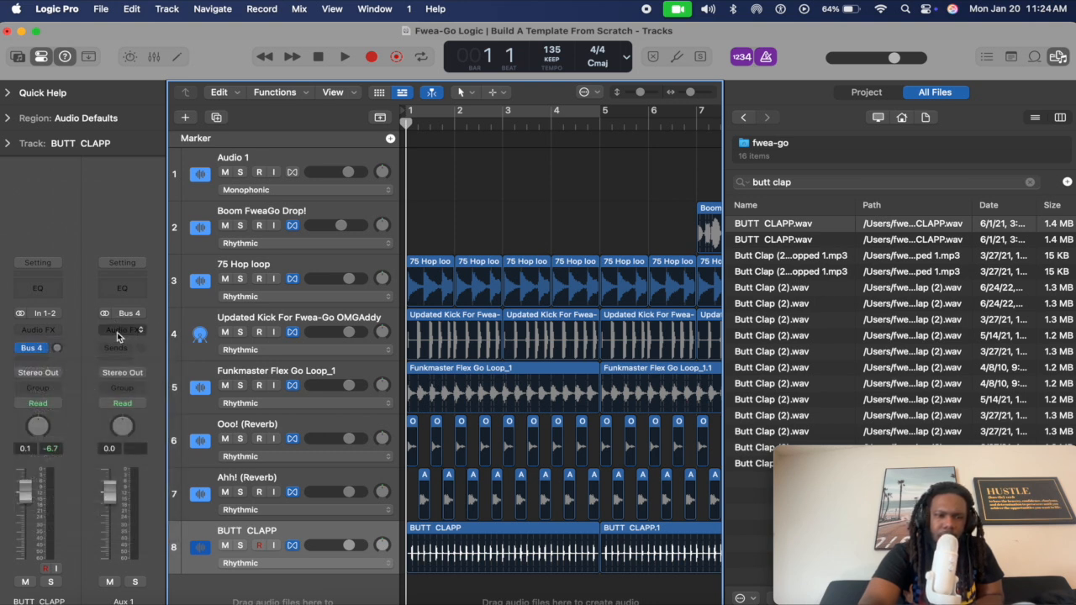
{"action": "left_click", "coordinate": [35, 351]}
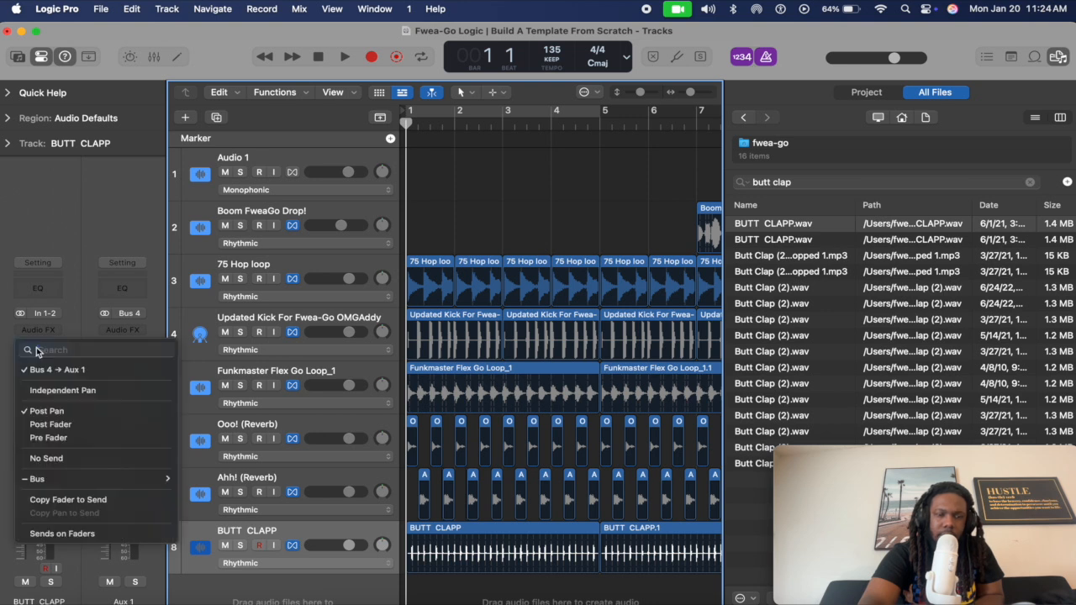
{"action": "left_click", "coordinate": [77, 462]}
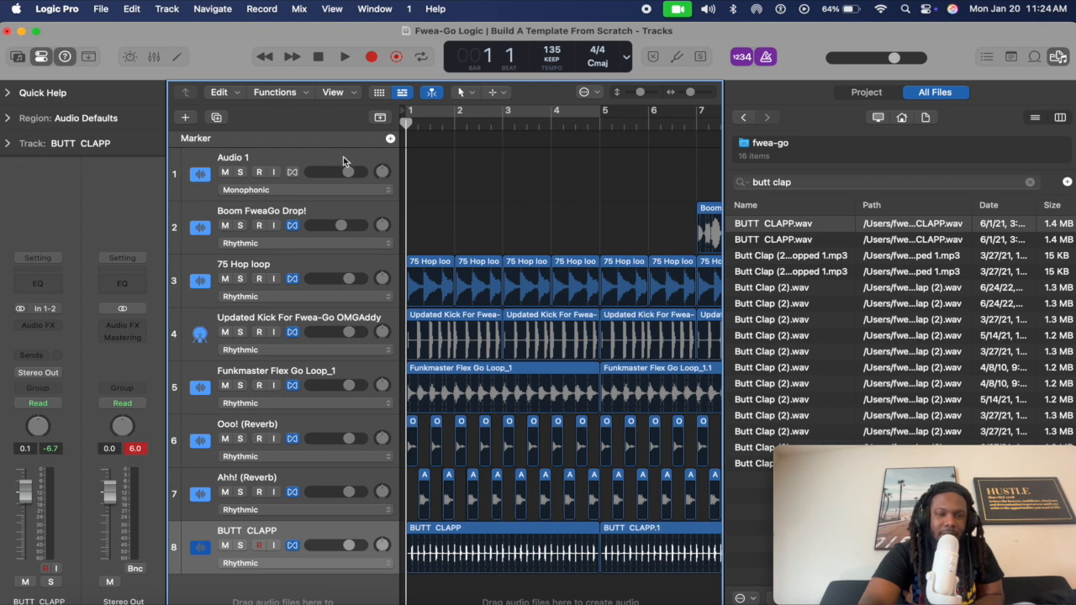
Add a send to Bus 4 (Aux 1) on the Audio 1 track.
{"action": "left_click", "coordinate": [323, 168]}
{"action": "left_click", "coordinate": [38, 354]}
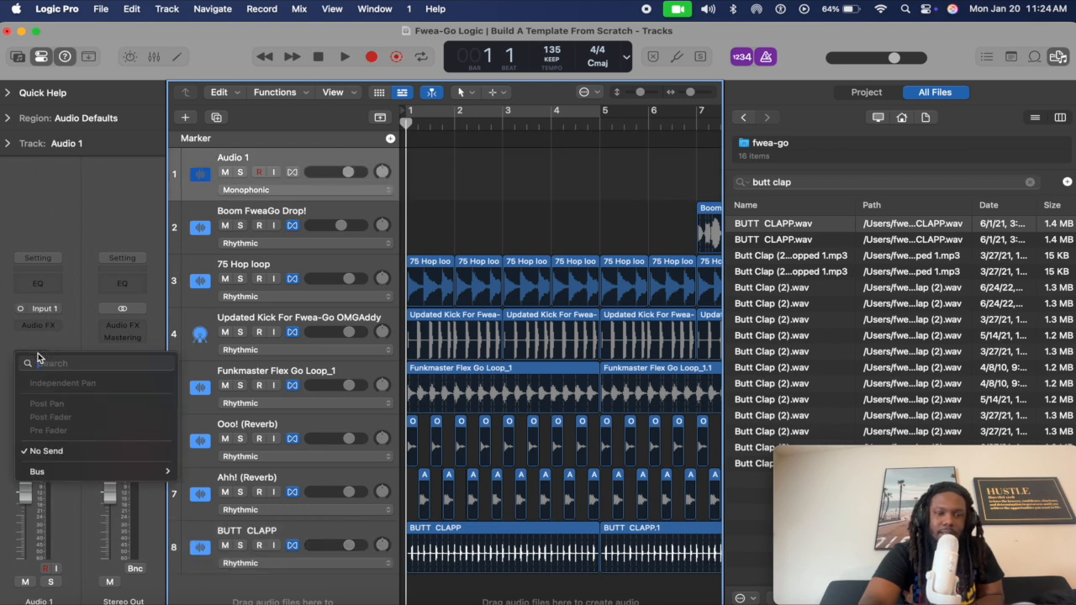
{"action": "mouse_move", "coordinate": [77, 473]}
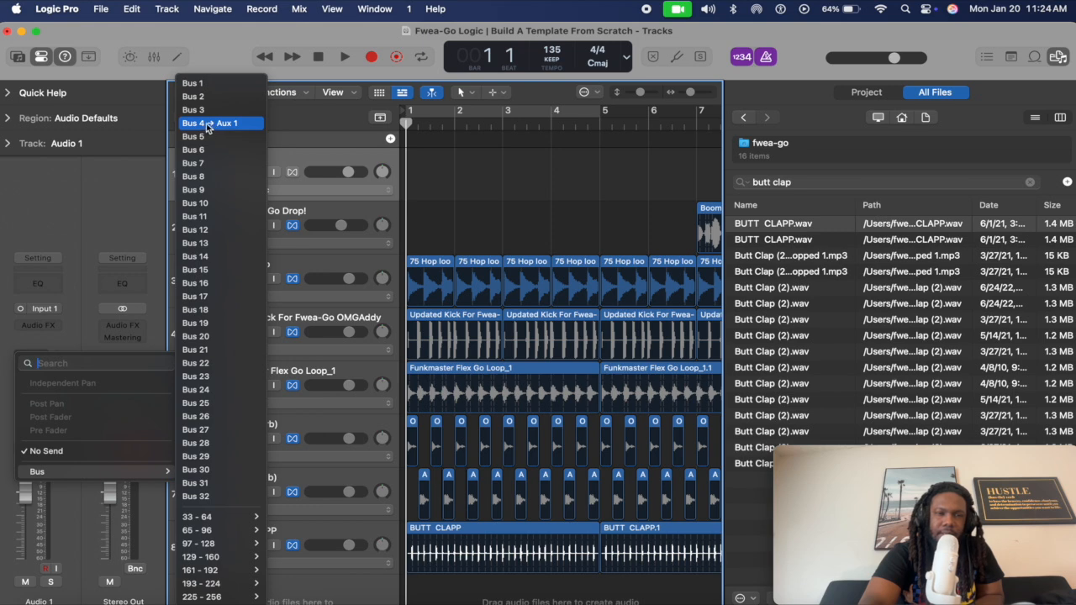
{"action": "left_click", "coordinate": [206, 122]}
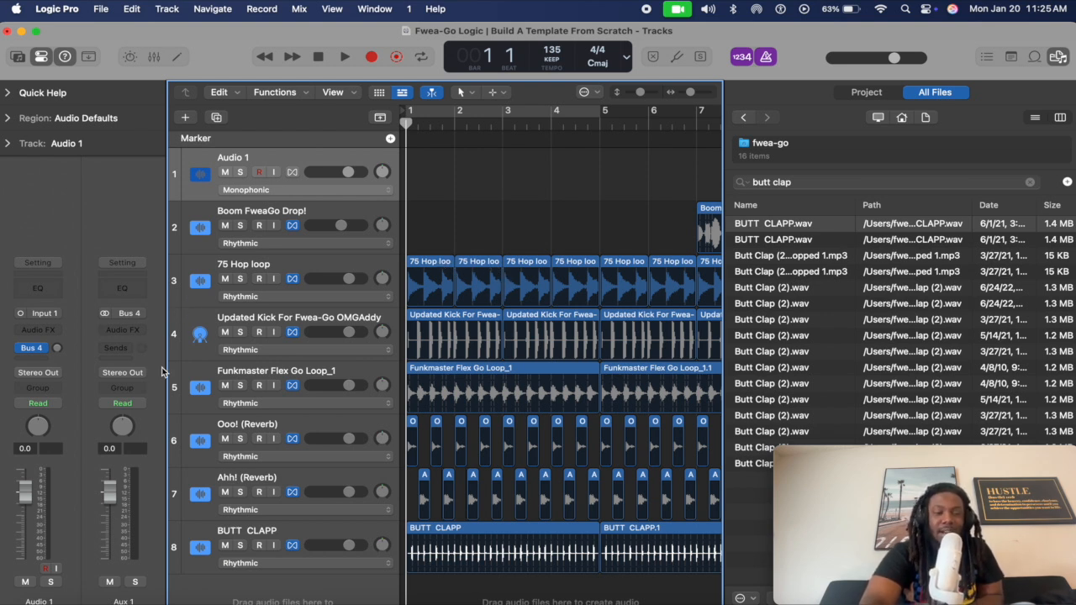
Insert a Tape Delay on the Aux 1 channel and set its wet output to 70%.
{"action": "left_click", "coordinate": [115, 333]}
{"action": "mouse_move", "coordinate": [169, 416]}
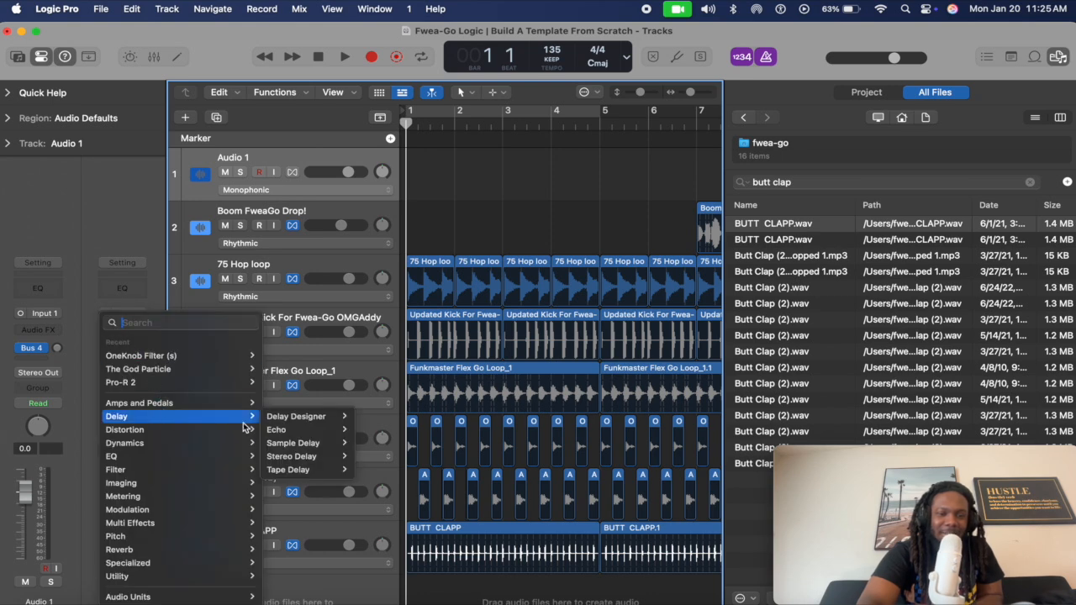
{"action": "left_click", "coordinate": [305, 473]}
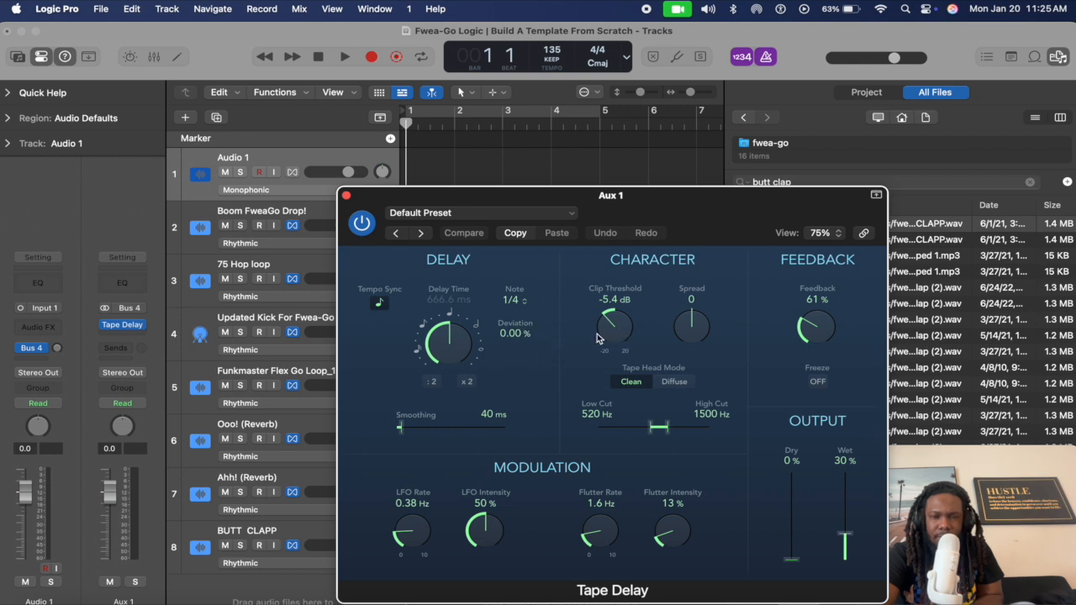
{"action": "left_click_drag", "start_coordinate": [847, 535], "coordinate": [848, 499]}
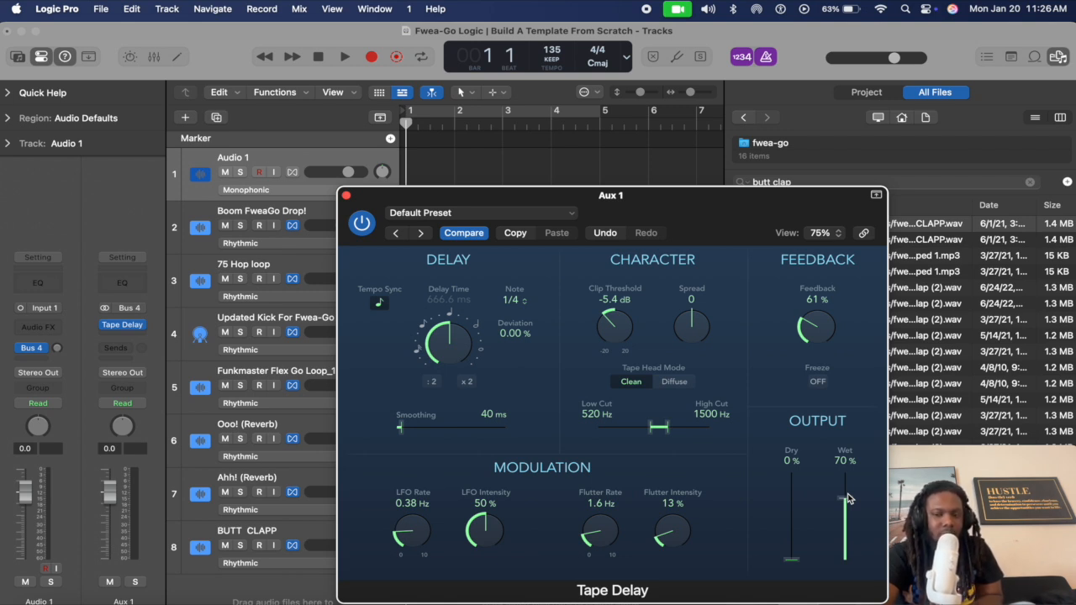
{"action": "left_click_drag", "start_coordinate": [848, 497], "coordinate": [847, 497]}
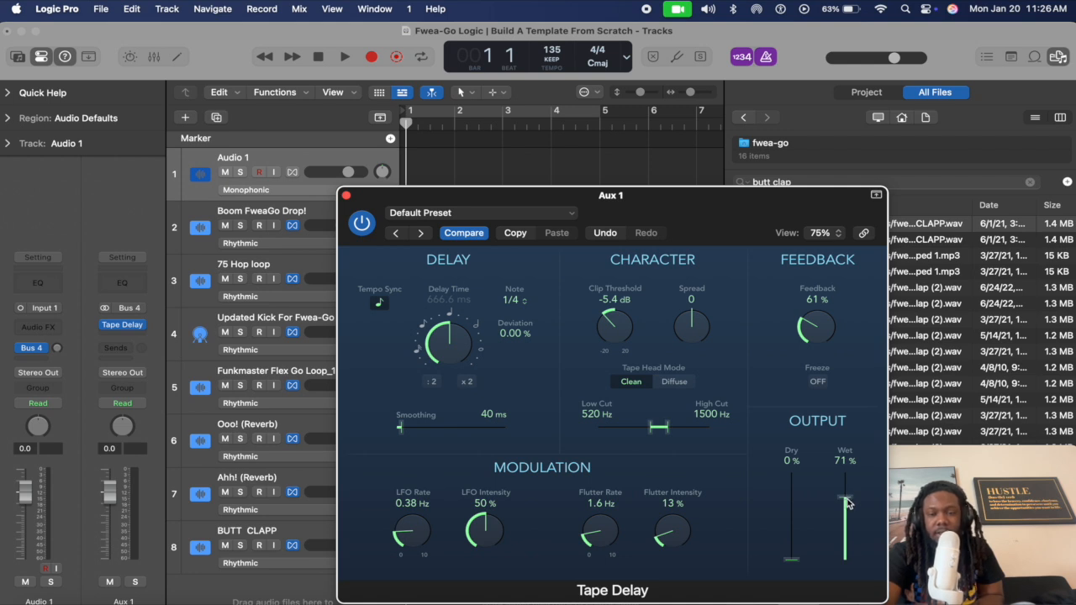
{"action": "mouse_move", "coordinate": [848, 503]}
{"action": "left_mouse_down"}
{"action": "mouse_move", "coordinate": [846, 437]}
{"action": "mouse_move", "coordinate": [856, 506]}
{"action": "mouse_move", "coordinate": [845, 491]}
{"action": "mouse_move", "coordinate": [844, 513]}
{"action": "mouse_move", "coordinate": [844, 504]}
{"action": "left_mouse_up"}
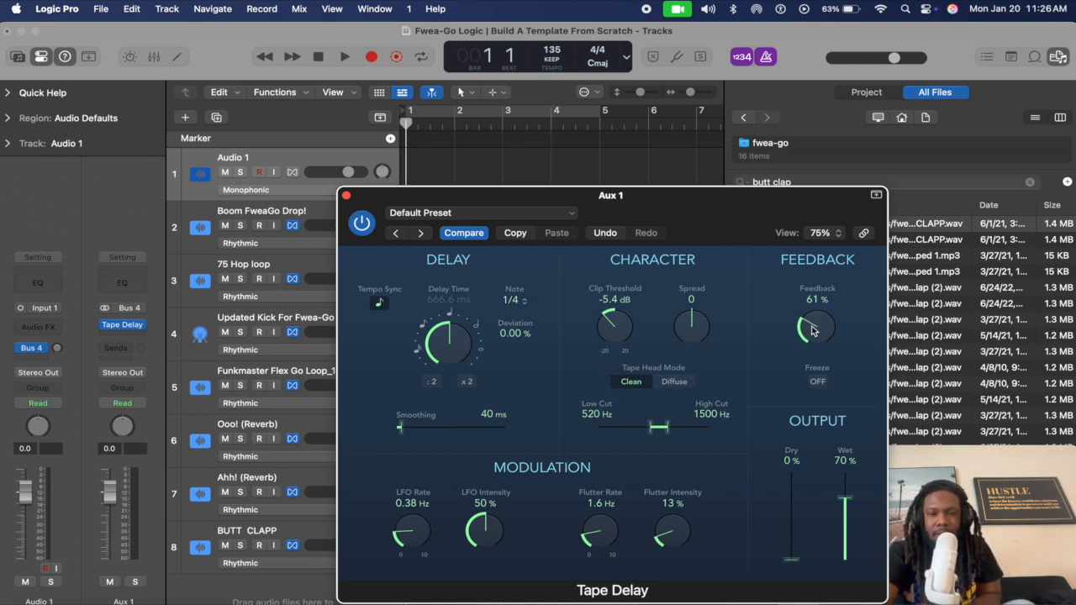
Set the Tape Delay's feedback to 40% and review the note values, keeping 1/4.
{"action": "left_click_drag", "start_coordinate": [812, 331], "coordinate": [812, 376]}
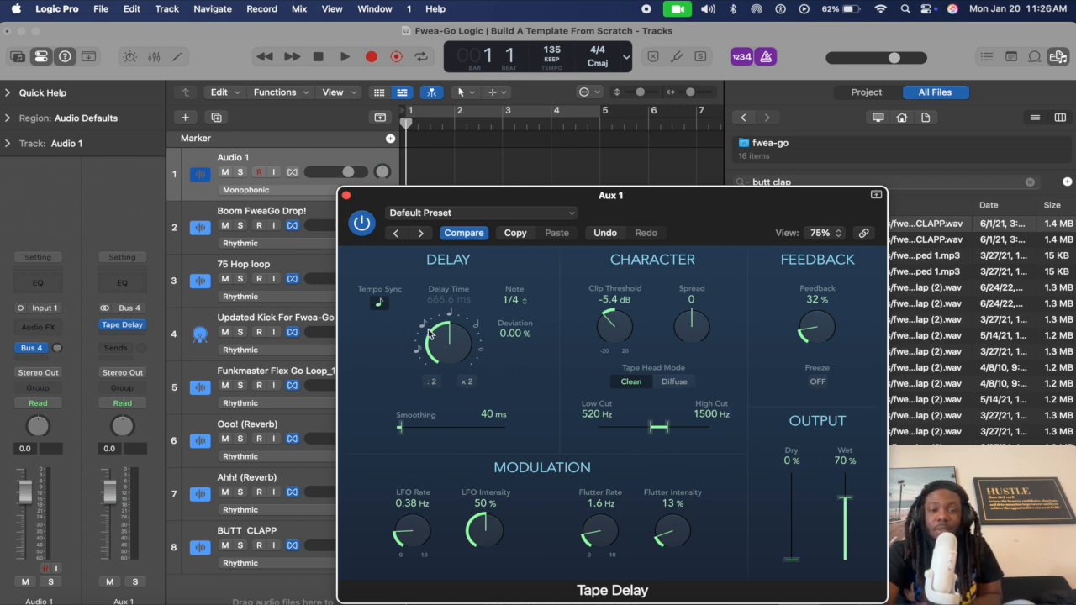
{"action": "left_click", "coordinate": [517, 301]}
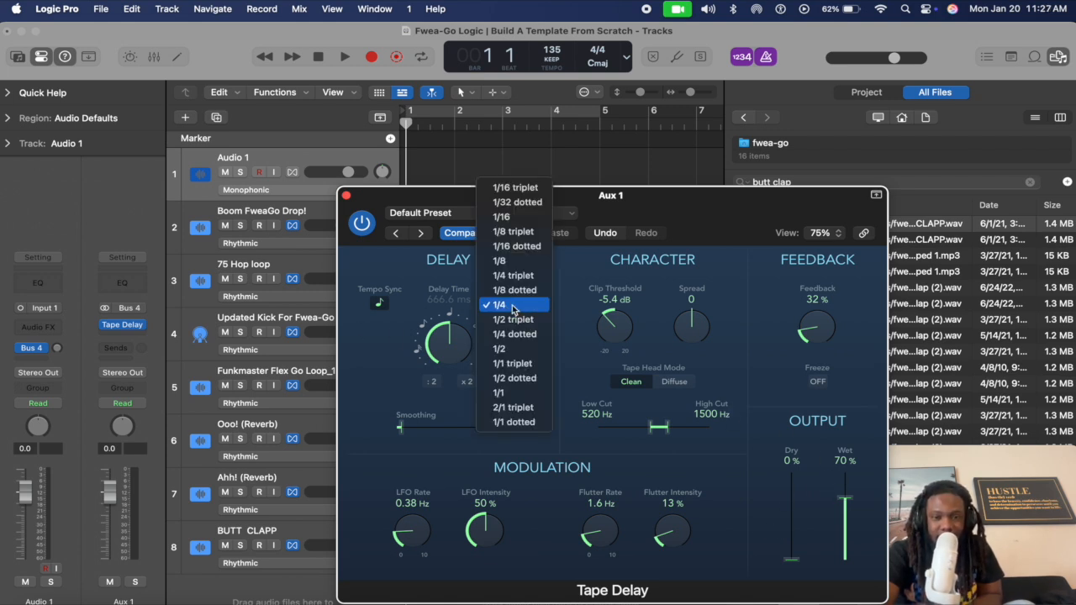
{"action": "left_click", "coordinate": [516, 305]}
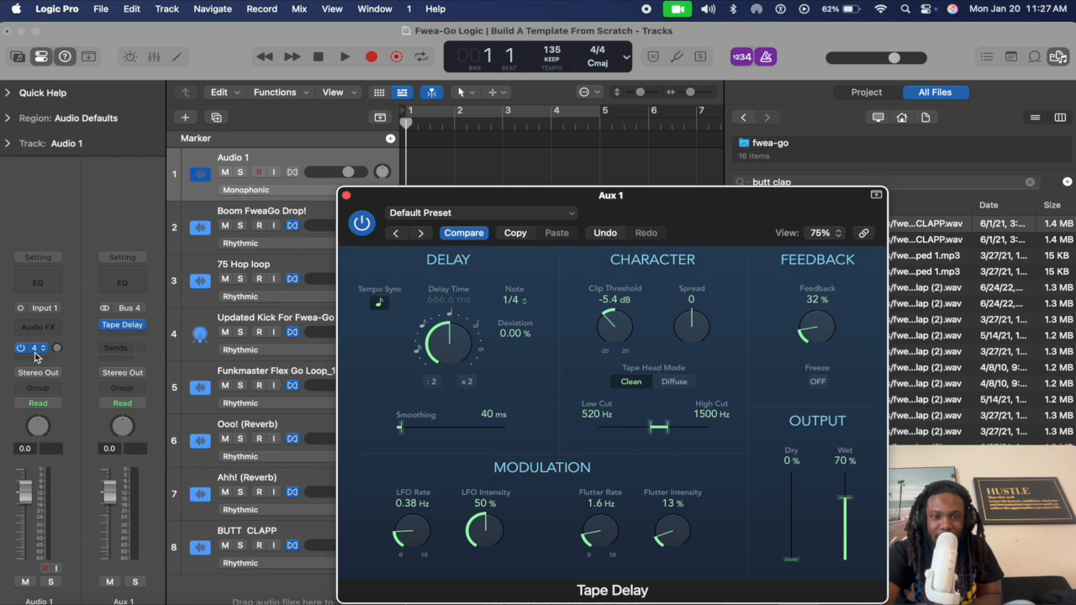
{"action": "left_click", "coordinate": [516, 300]}
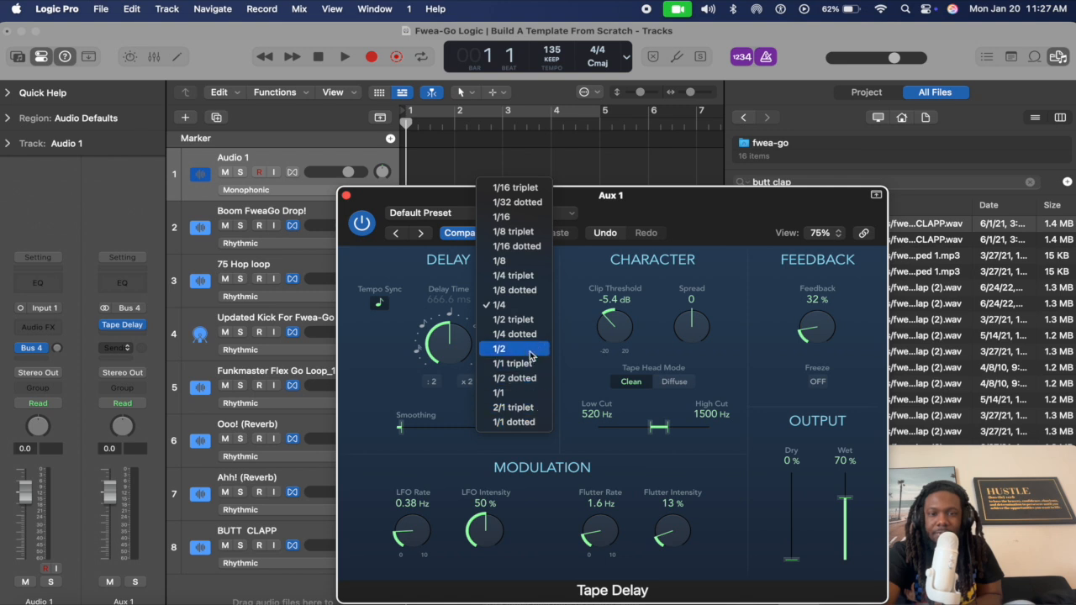
{"action": "left_click", "coordinate": [517, 308]}
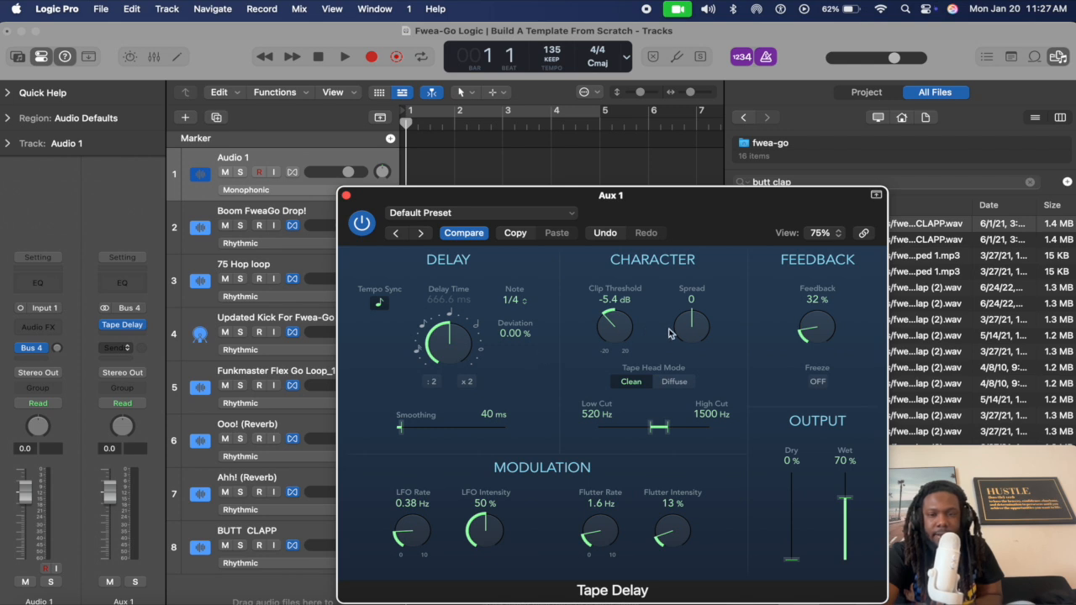
{"action": "left_click_drag", "start_coordinate": [822, 336], "coordinate": [780, 325]}
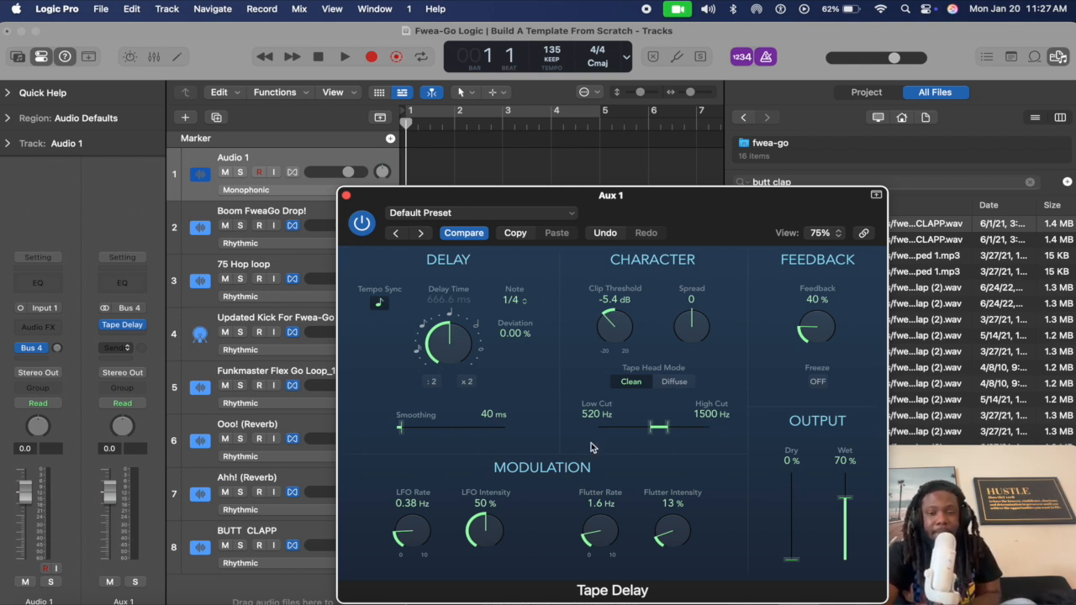
Set the Tape Delay's Low Cut to 140 Hz and High Cut to 11900 Hz.
{"action": "left_click_drag", "start_coordinate": [666, 428], "coordinate": [623, 434]}
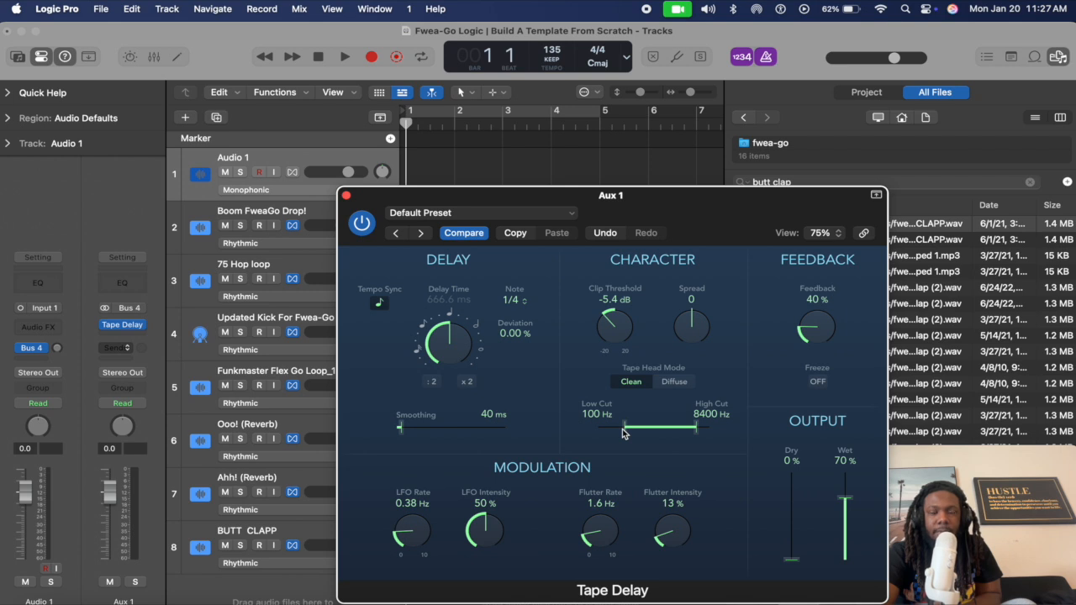
{"action": "left_click_drag", "start_coordinate": [667, 432], "coordinate": [650, 433]}
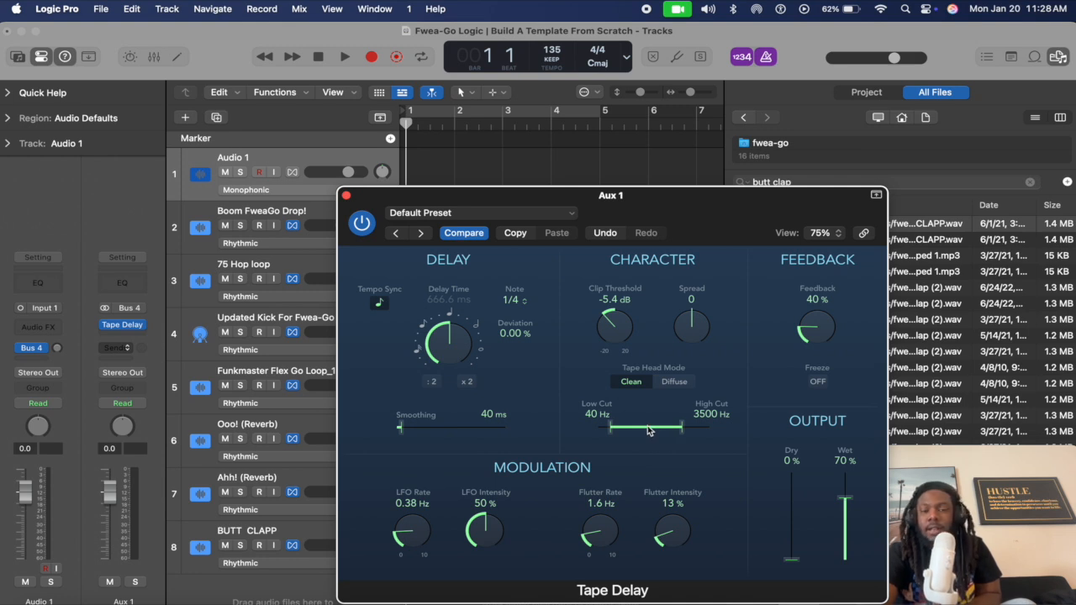
{"action": "mouse_move", "coordinate": [646, 434]}
{"action": "left_mouse_down"}
{"action": "mouse_move", "coordinate": [673, 435]}
{"action": "mouse_move", "coordinate": [651, 437]}
{"action": "left_mouse_up"}
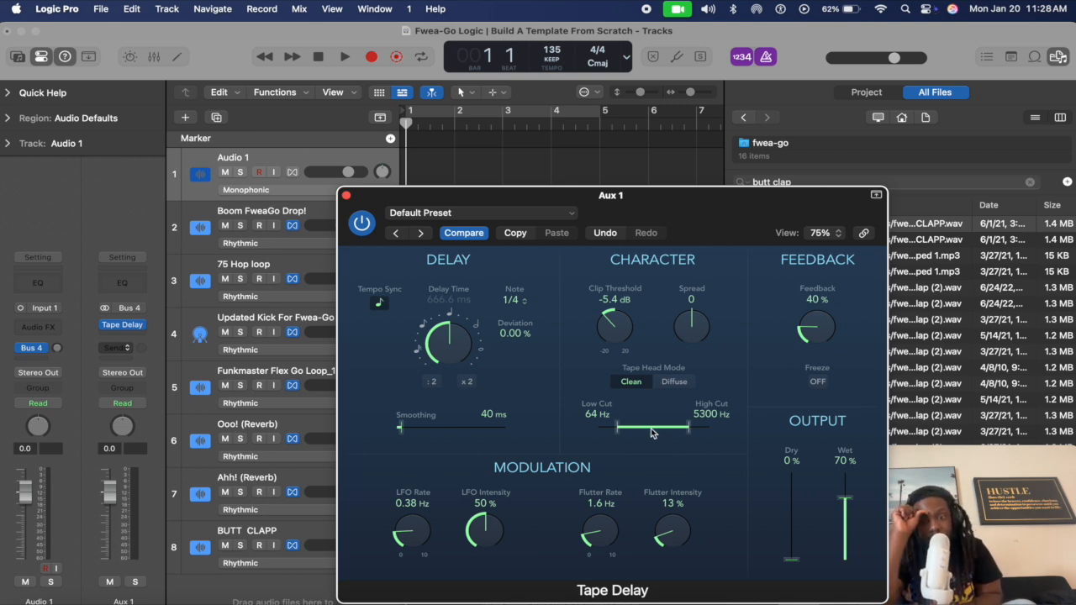
{"action": "left_click_drag", "start_coordinate": [651, 429], "coordinate": [692, 433]}
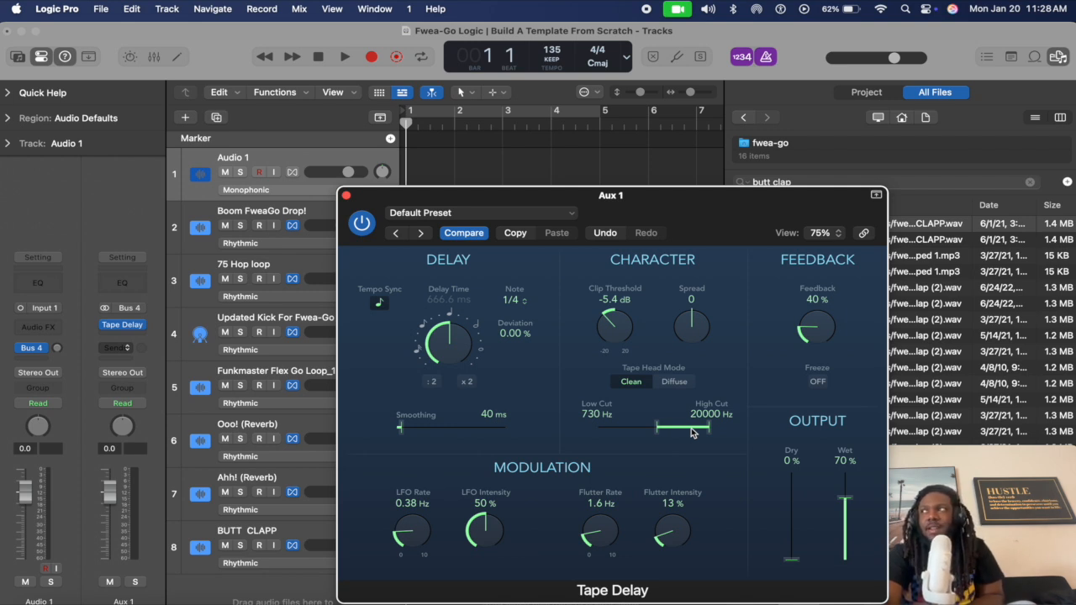
{"action": "left_click_drag", "start_coordinate": [692, 432], "coordinate": [665, 431]}
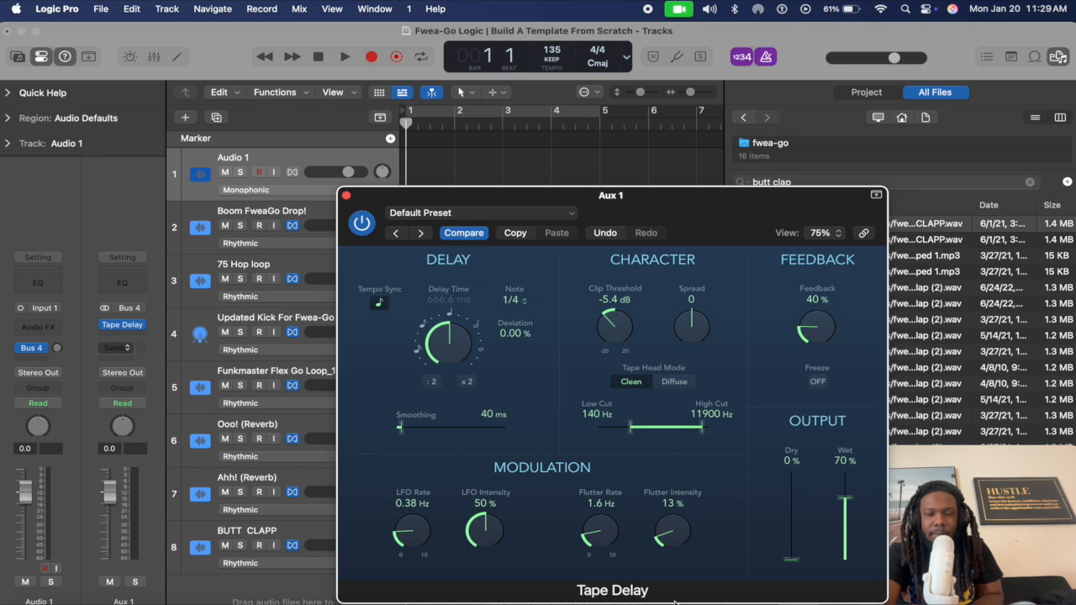
Toggle the Tape Delay off and on several times, leave it enabled, and close its plug-in window.
{"action": "left_click", "coordinate": [365, 229]}
{"action": "left_click", "coordinate": [365, 230]}
{"action": "left_click", "coordinate": [364, 230]}
{"action": "left_click", "coordinate": [364, 229]}
{"action": "left_click", "coordinate": [365, 230]}
{"action": "left_click", "coordinate": [363, 224]}
{"action": "left_click", "coordinate": [362, 224]}
{"action": "left_click", "coordinate": [363, 223]}
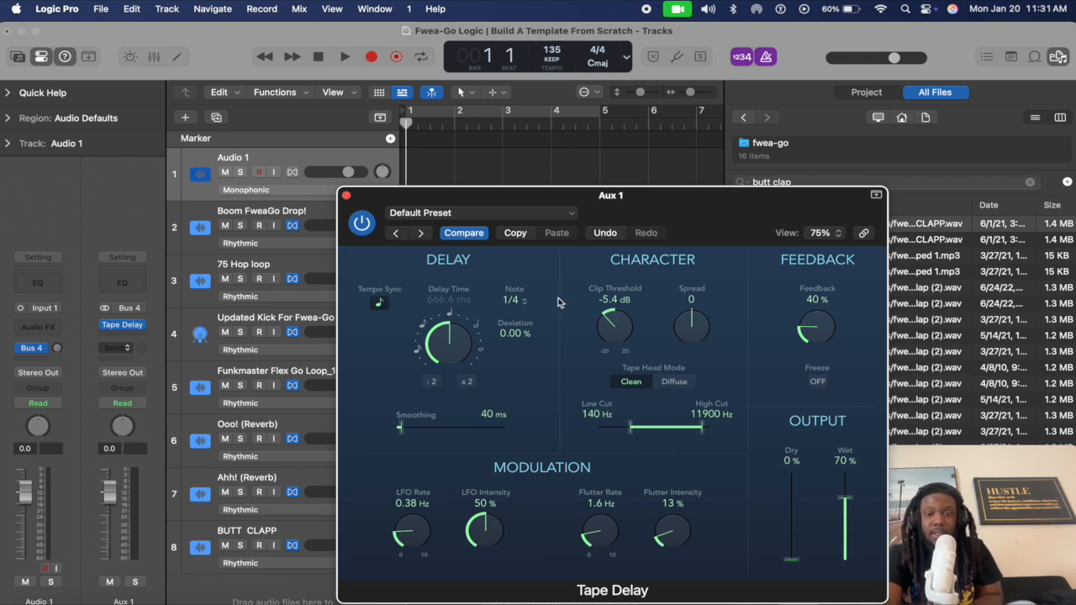
{"action": "left_click", "coordinate": [346, 196]}
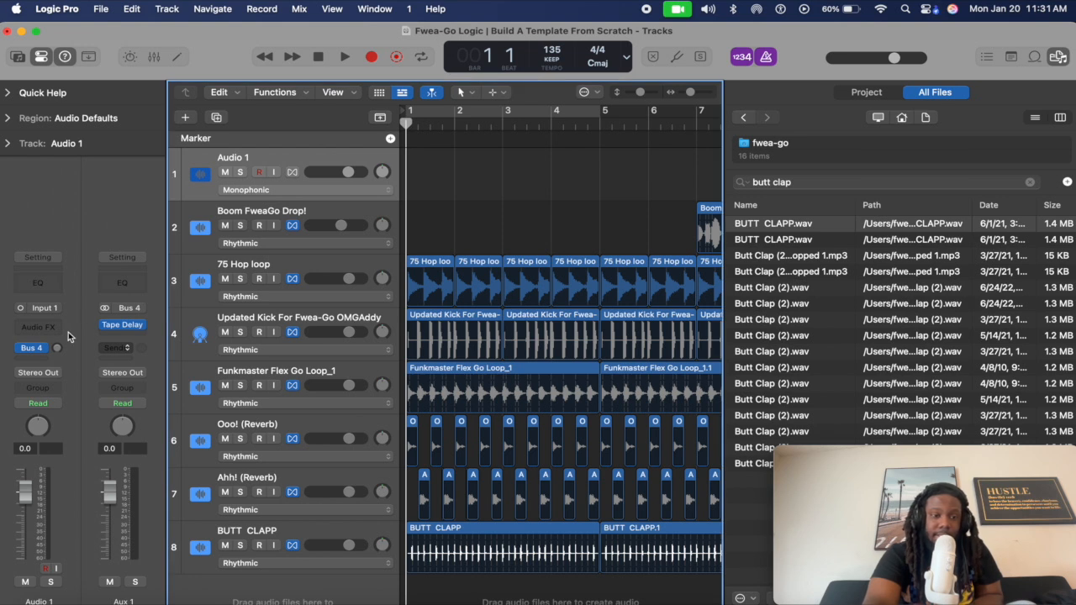
Solo the Funkmaster Flex Go Loop_1 track.
{"action": "left_click", "coordinate": [275, 270]}
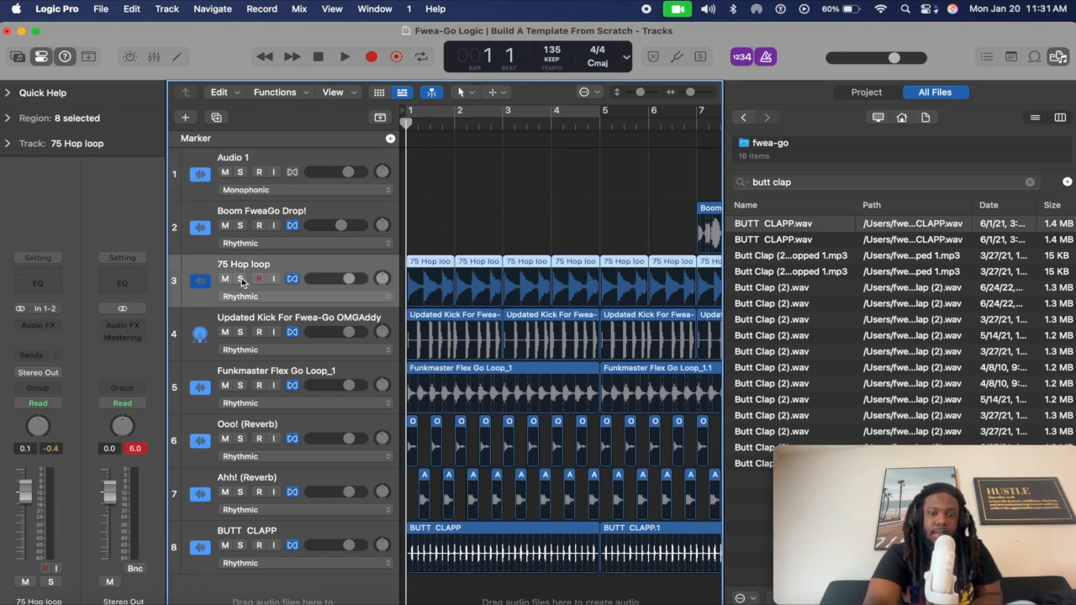
{"action": "left_click", "coordinate": [239, 386]}
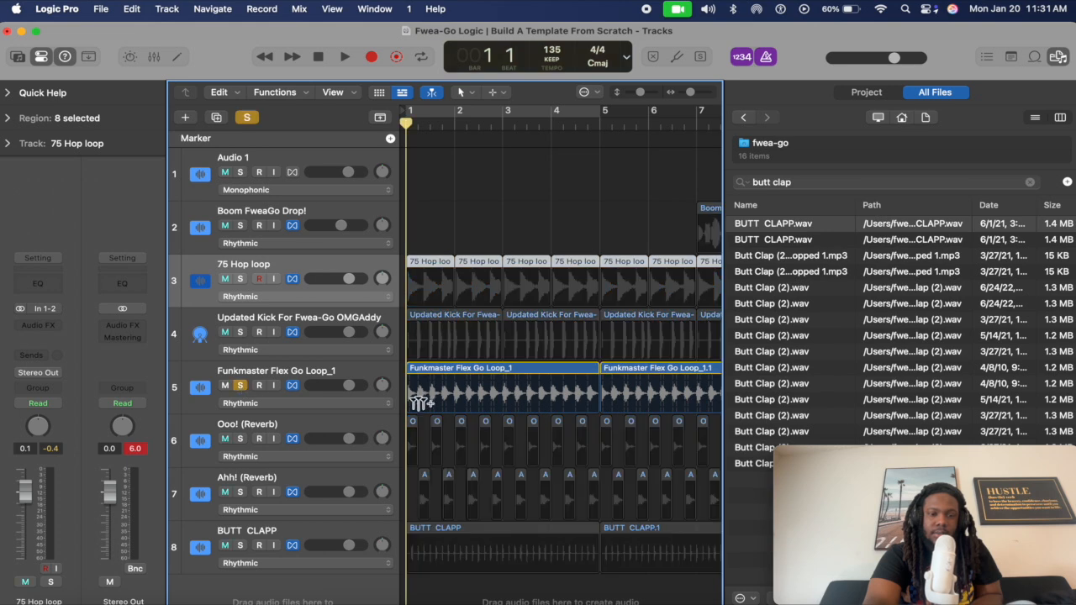
Solo the Ooo! (Reverb) track in place of Funkmaster Flex Go Loop_1 and audition it, returning the playhead to bar 1.
{"action": "left_click", "coordinate": [239, 438]}
{"action": "left_click", "coordinate": [240, 385]}
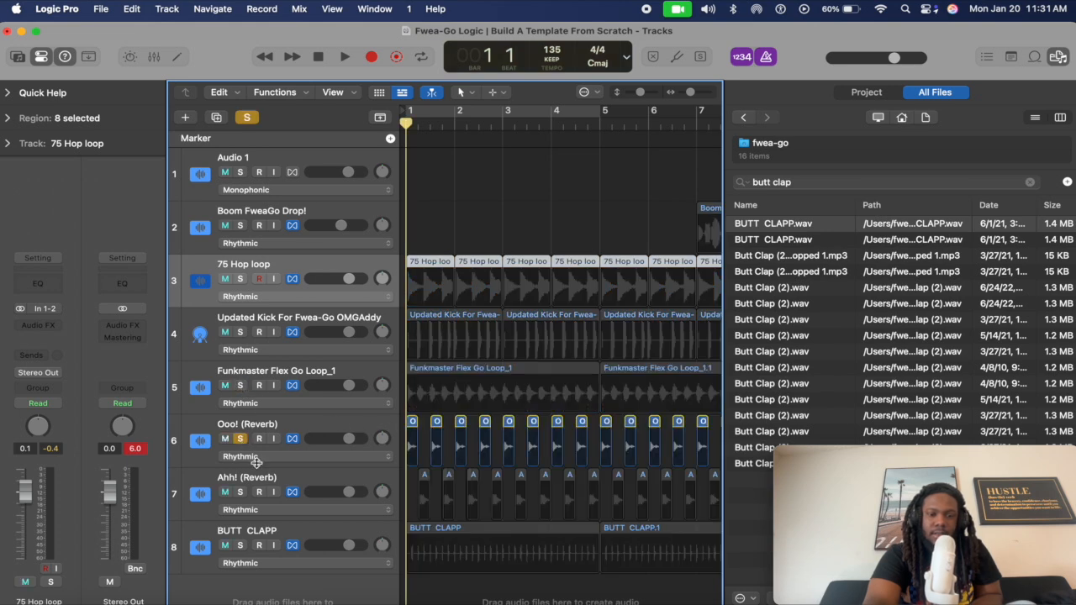
{"action": "key", "text": "space"}
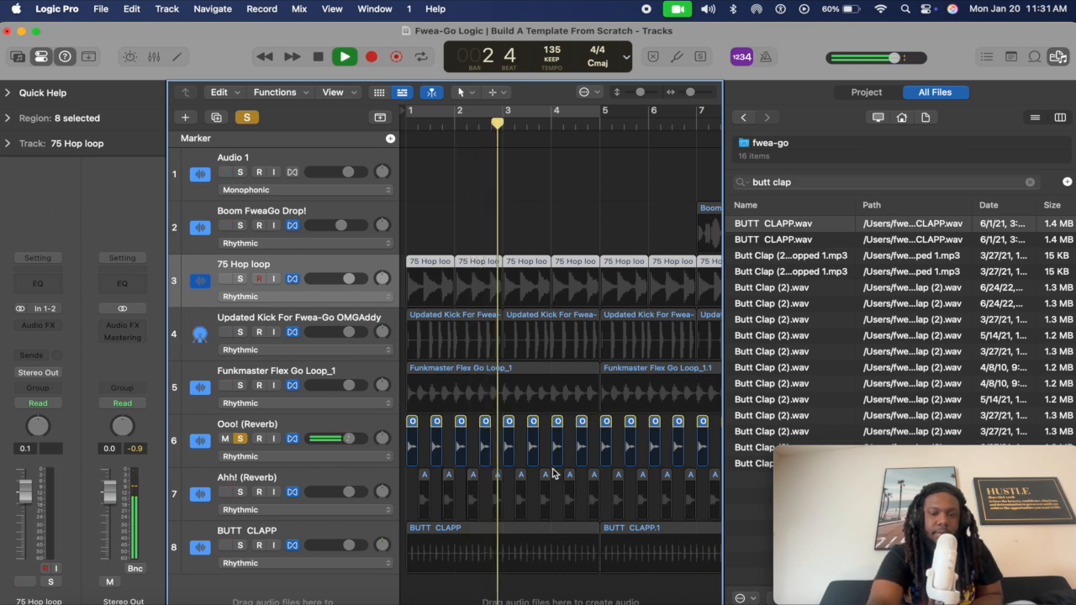
{"action": "key", "text": "space"}
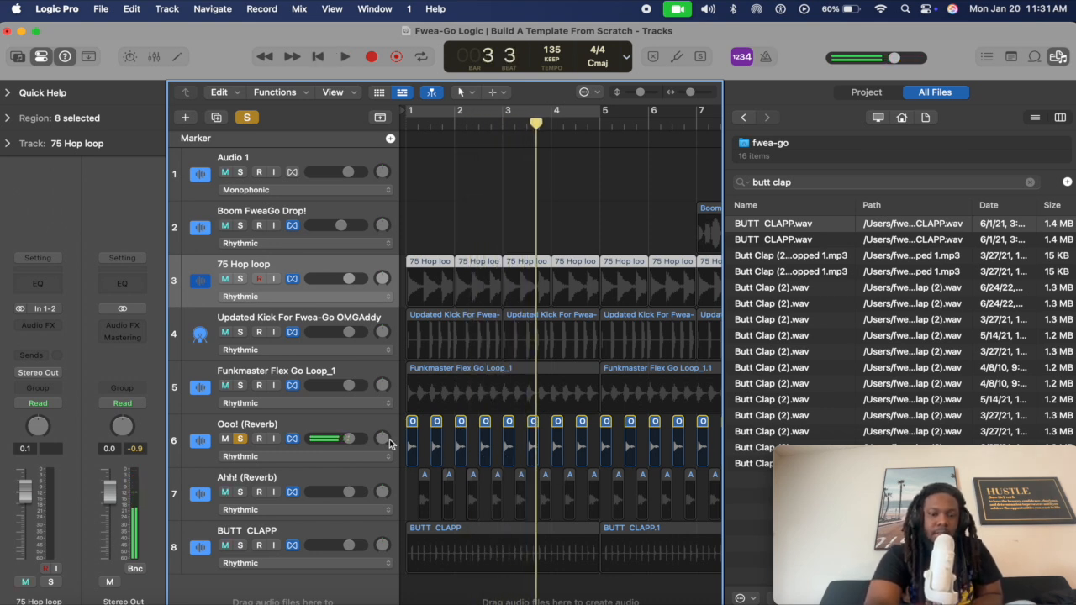
{"action": "key", "text": "Return"}
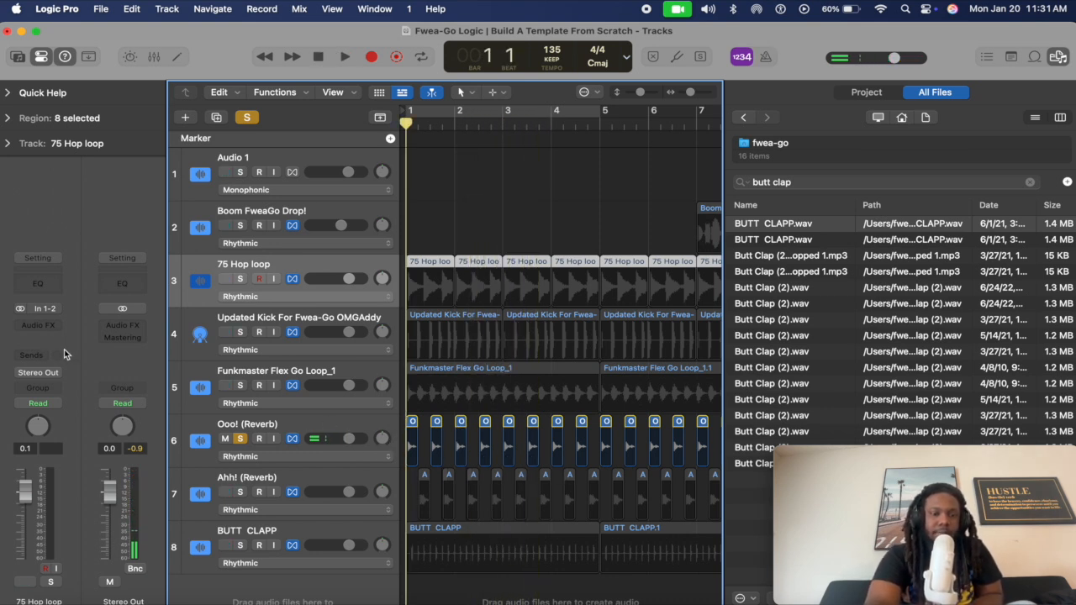
Add a Bus 4 send to the Ooo! (Reverb) track and set its level to -12.0 dB.
{"action": "left_click", "coordinate": [265, 426]}
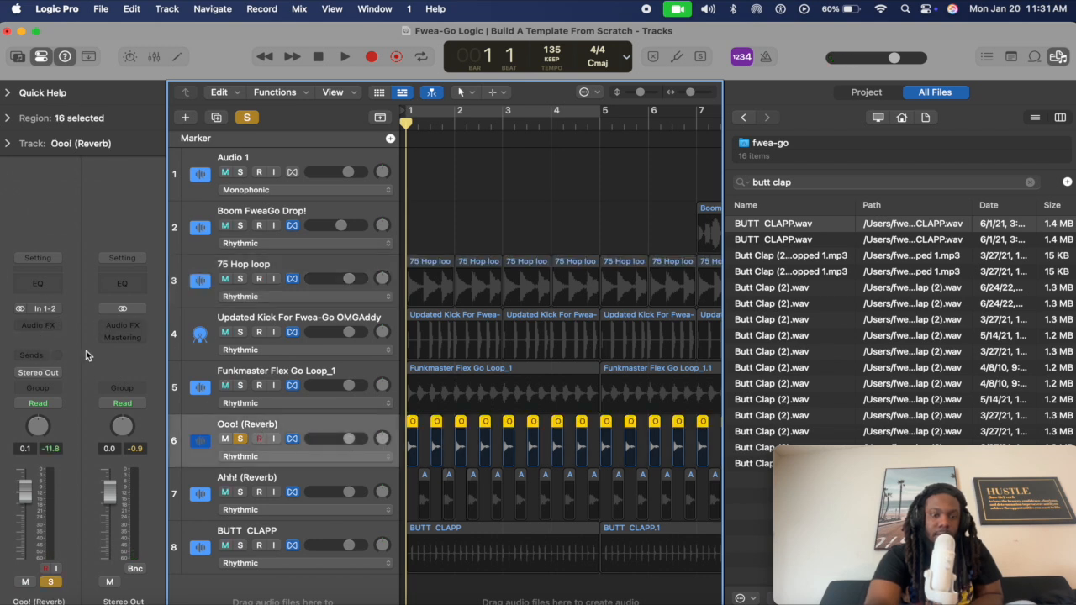
{"action": "left_click", "coordinate": [35, 355]}
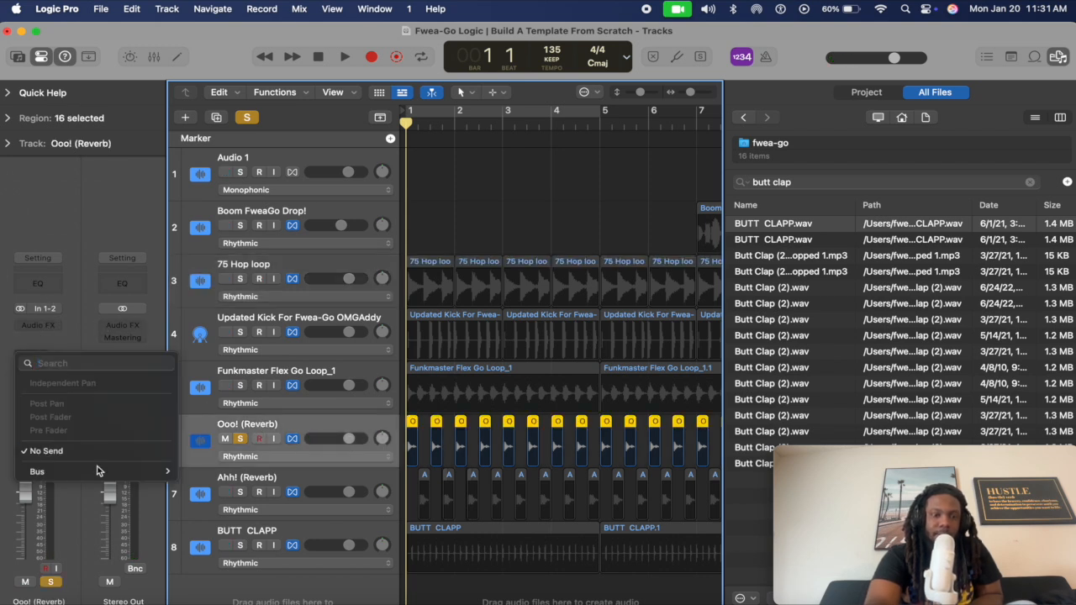
{"action": "mouse_move", "coordinate": [95, 469]}
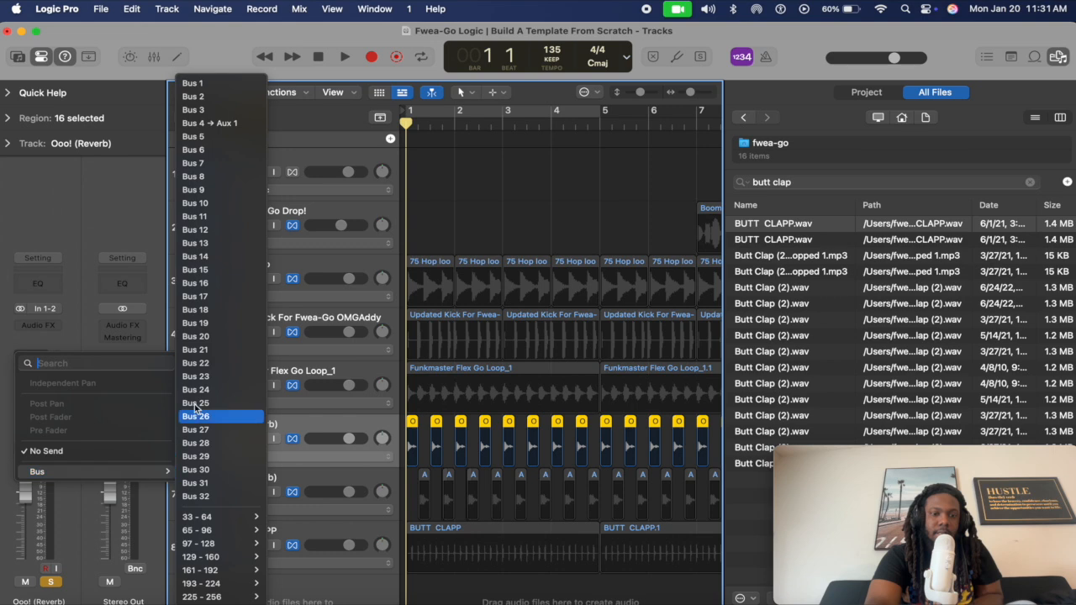
{"action": "left_click", "coordinate": [218, 126]}
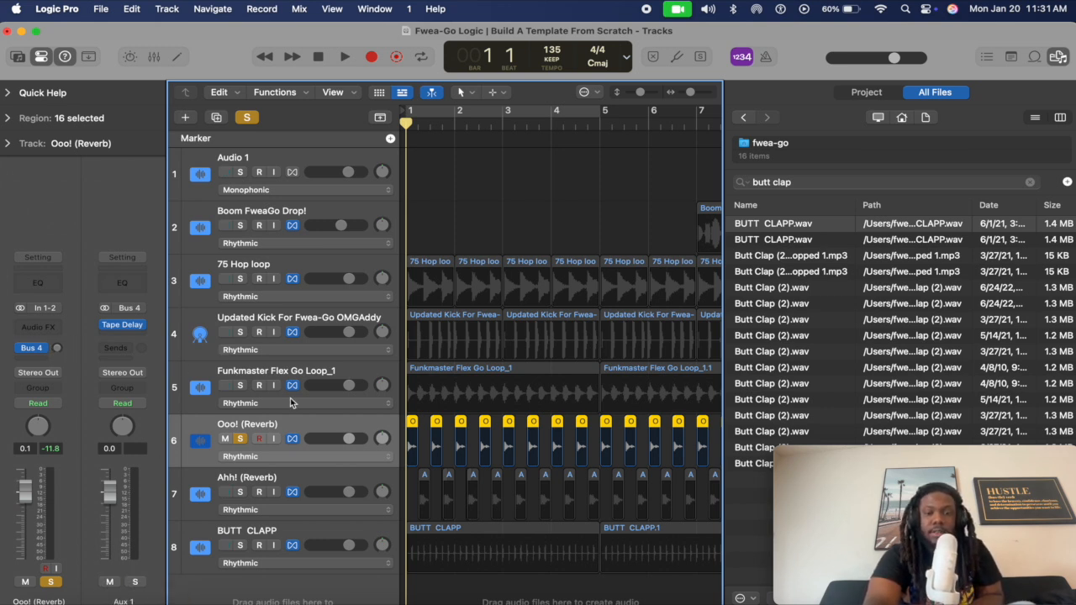
{"action": "left_click_drag", "start_coordinate": [58, 349], "coordinate": [48, 304]}
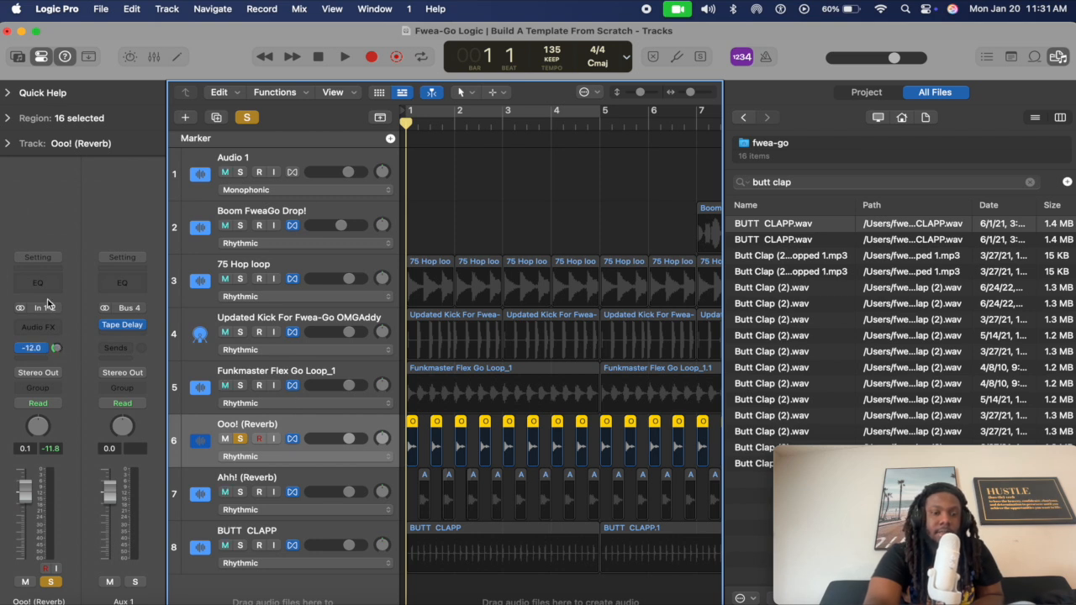
Play the Ooo! (Reverb) track from the start with its Bus 4 send on, bypassed, and on again to compare the sound.
{"action": "key", "text": "space"}
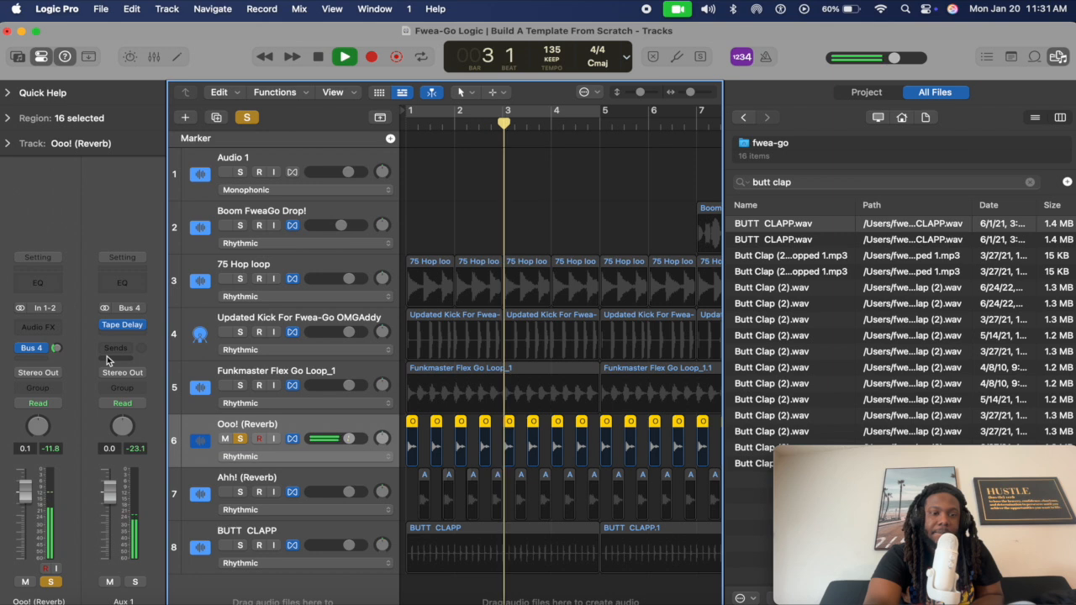
{"action": "key", "text": "Return"}
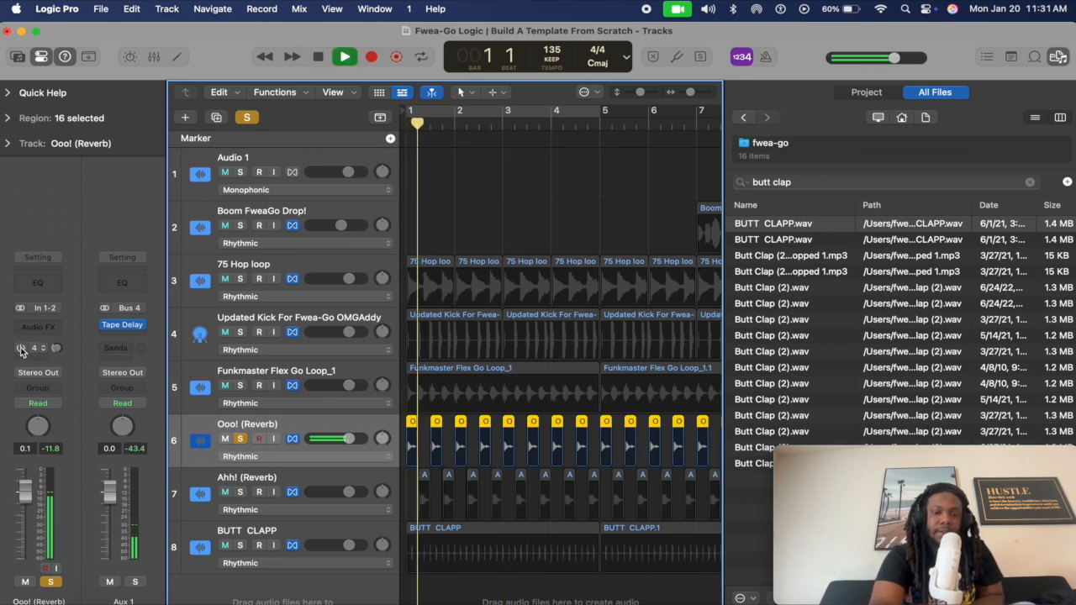
{"action": "key", "text": "space"}
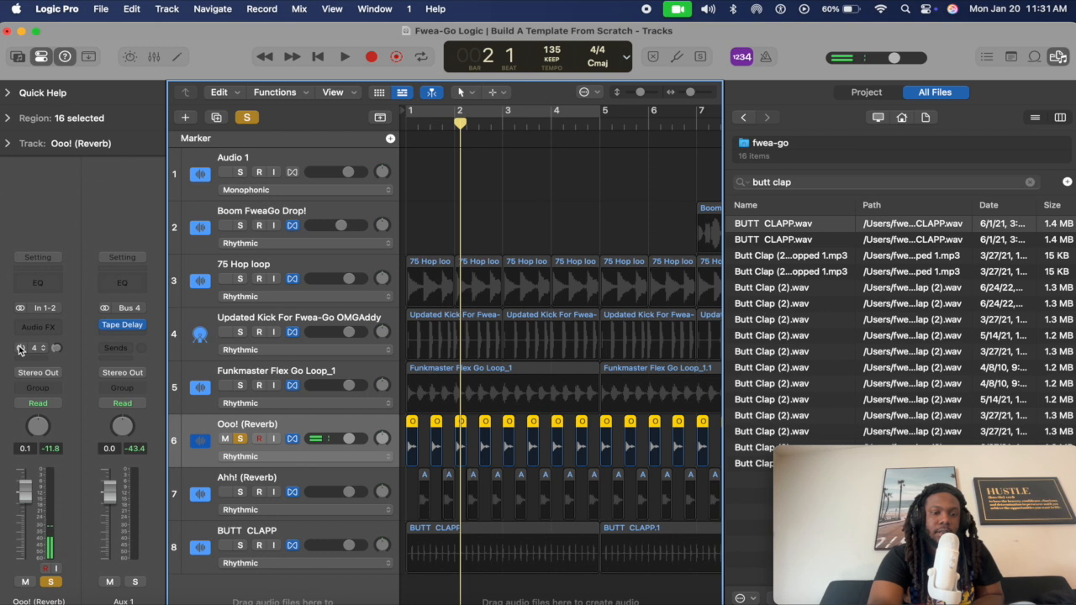
{"action": "key", "text": "Return"}
{"action": "key", "text": "space"}
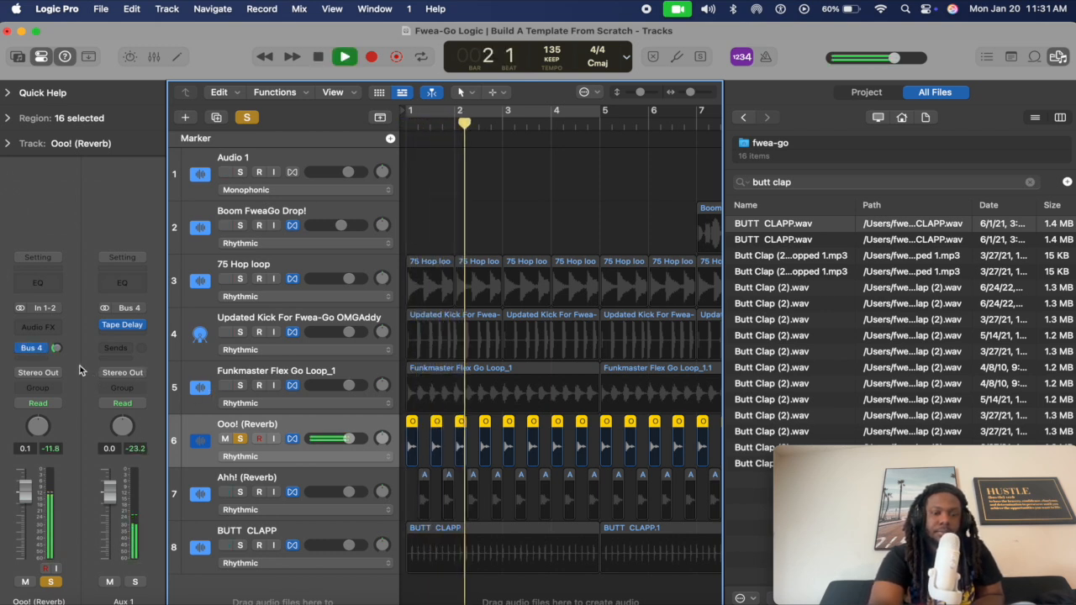
{"action": "key", "text": "space"}
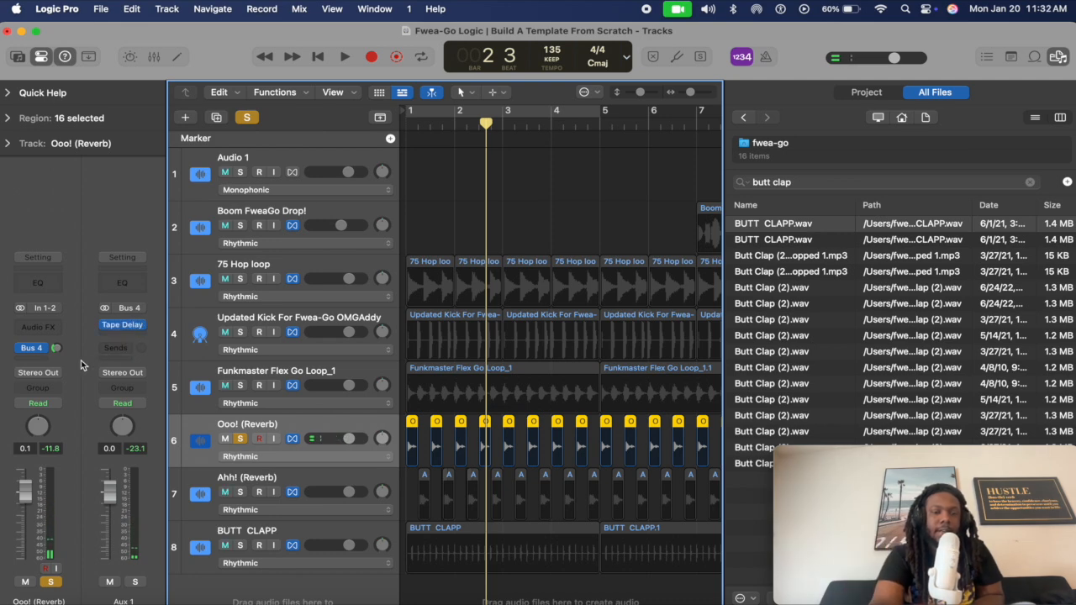
Audition the Tape Delay with its feedback raised to 97%, and bring the feedback down to 39%.
{"action": "left_click", "coordinate": [123, 326]}
{"action": "left_click_drag", "start_coordinate": [803, 335], "coordinate": [804, 277]}
{"action": "key", "text": "space"}
{"action": "key", "text": "space"}
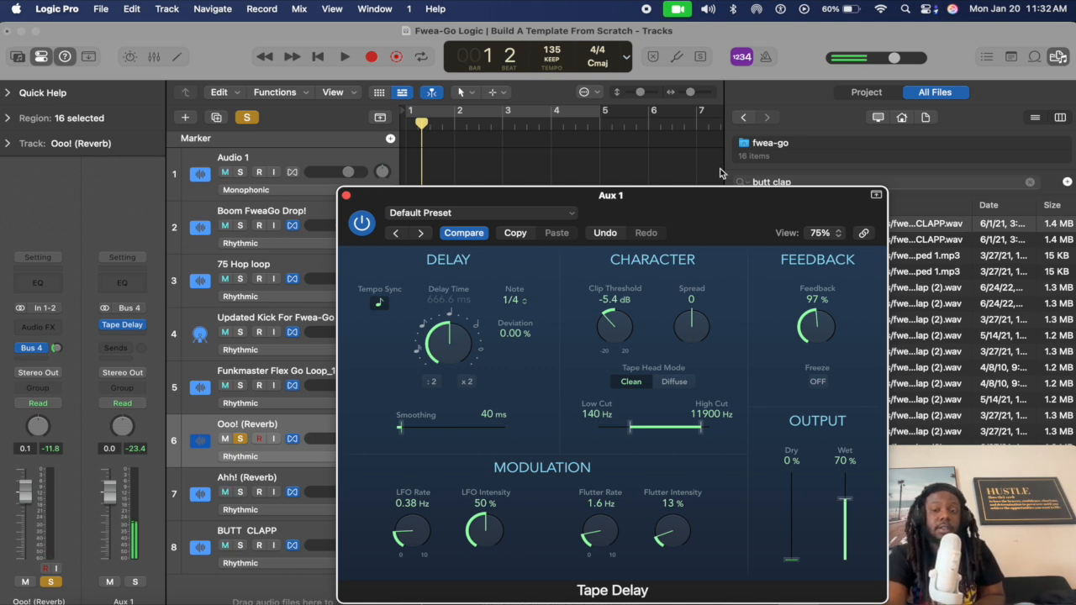
{"action": "left_click_drag", "start_coordinate": [814, 329], "coordinate": [789, 388]}
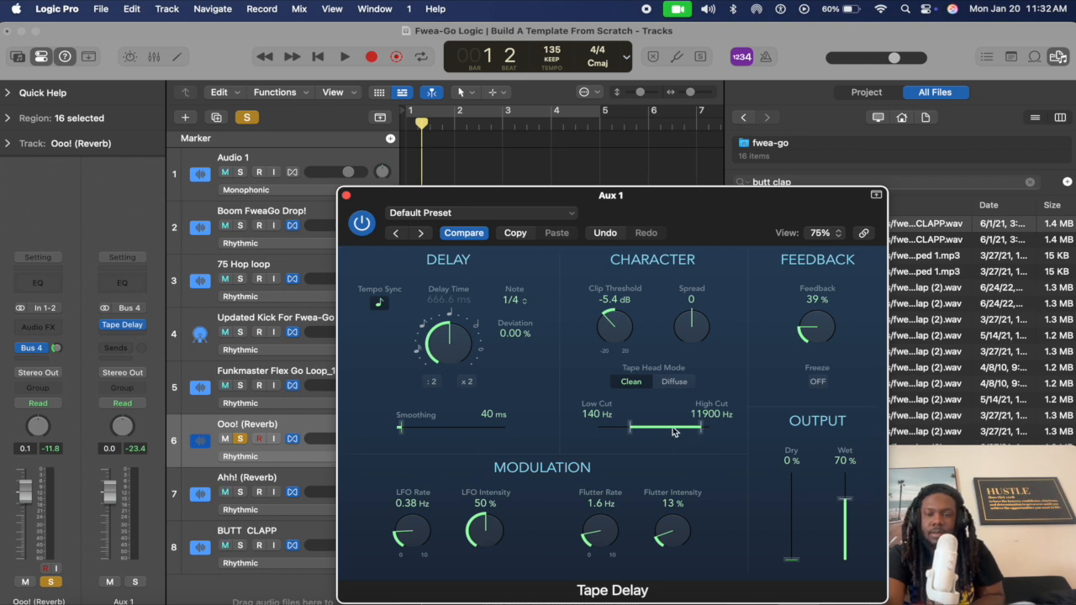
Set the Tape Delay's Low Cut to 20 Hz and High Cut to 1900 Hz, auditioning the filtering, and close its window.
{"action": "left_click_drag", "start_coordinate": [674, 432], "coordinate": [640, 432]}
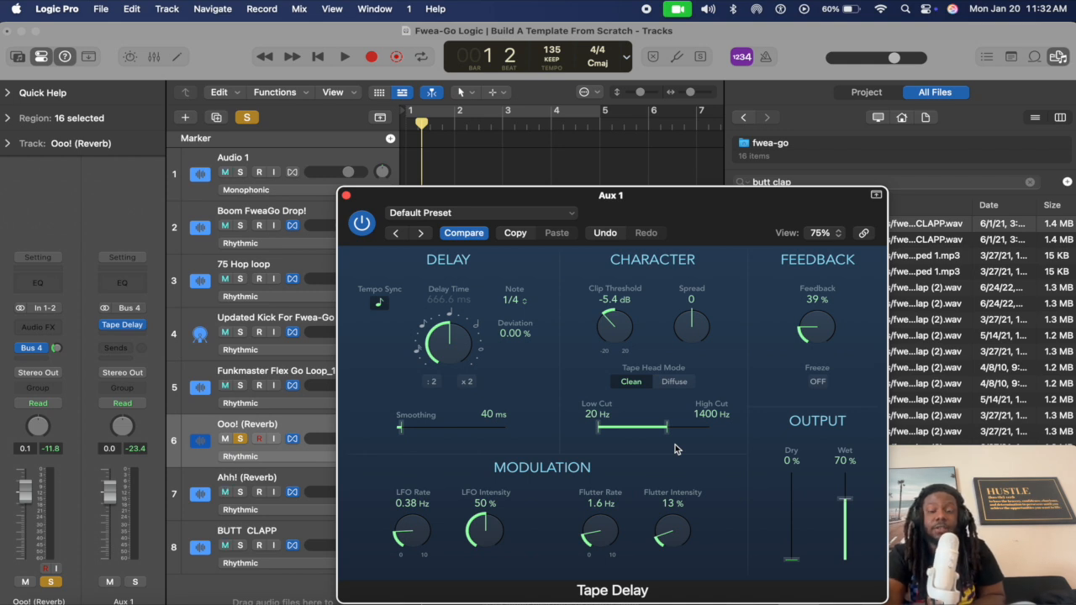
{"action": "key", "text": "space"}
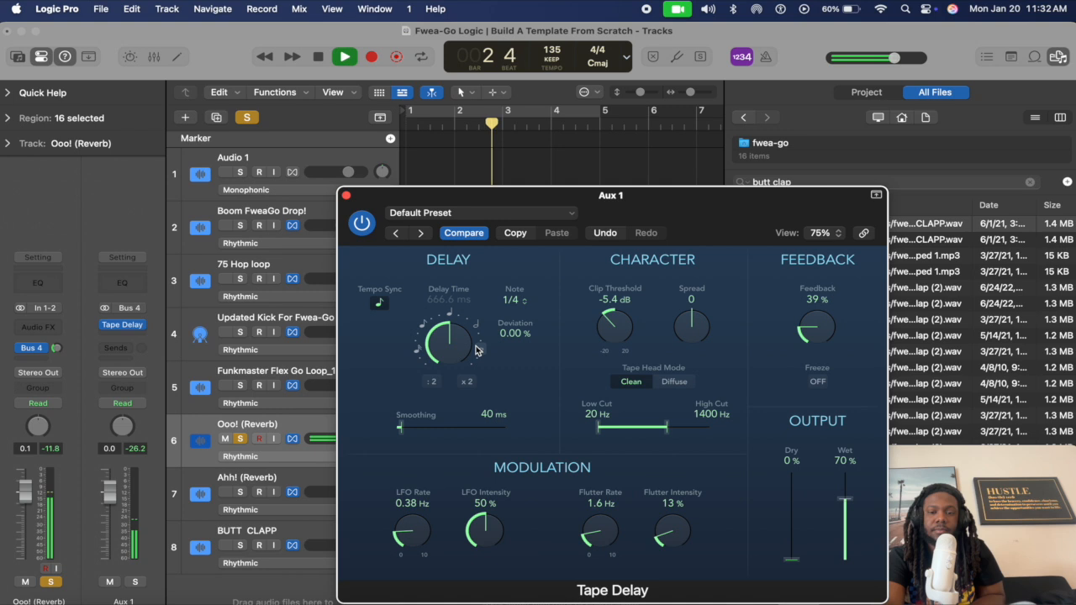
{"action": "key", "text": "space"}
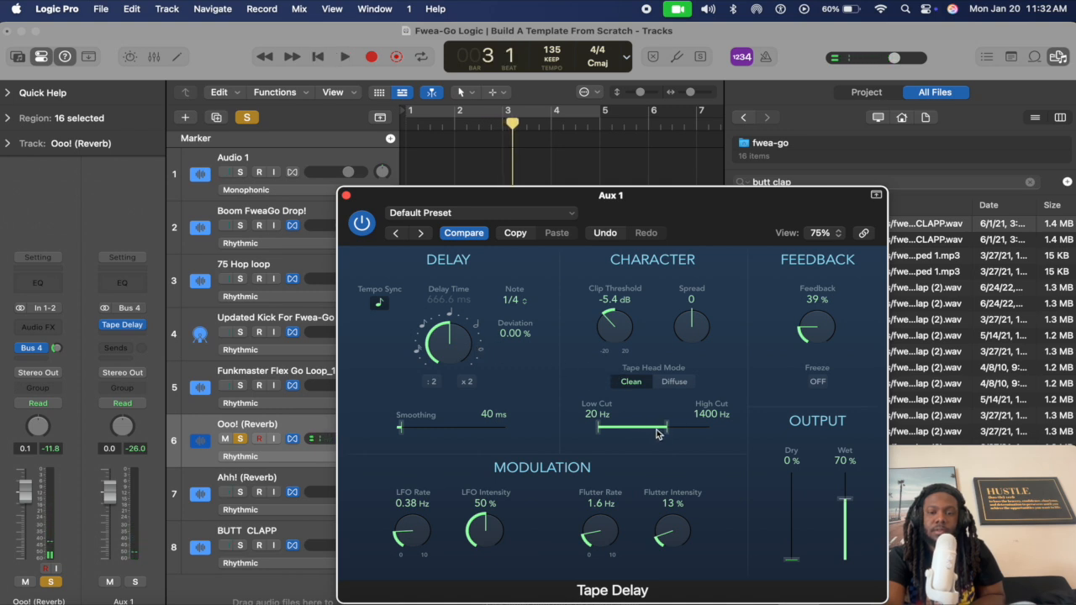
{"action": "left_click_drag", "start_coordinate": [670, 434], "coordinate": [674, 433]}
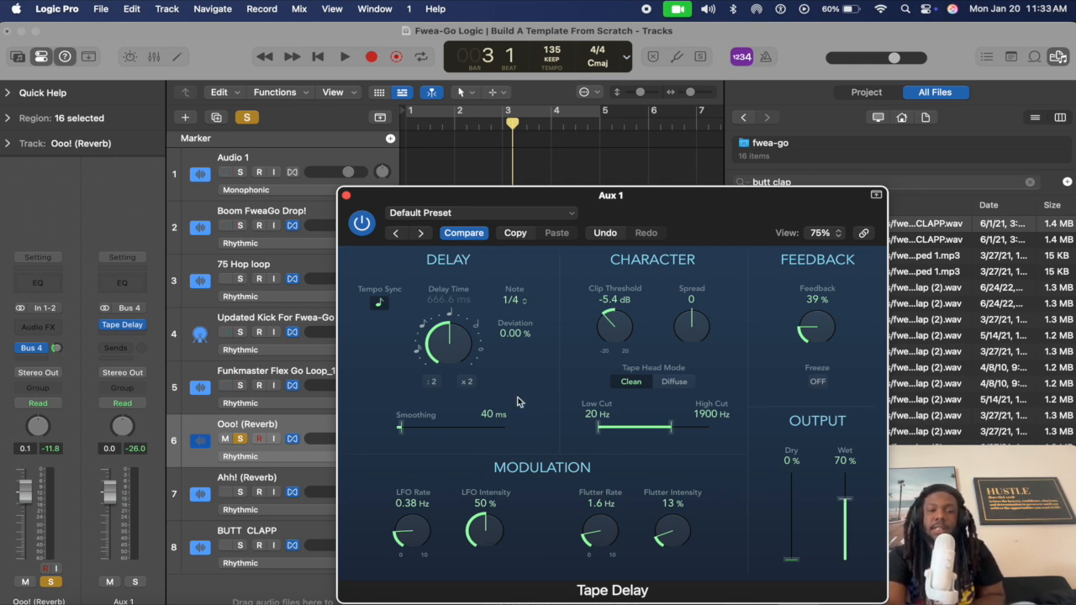
{"action": "left_click", "coordinate": [347, 196]}
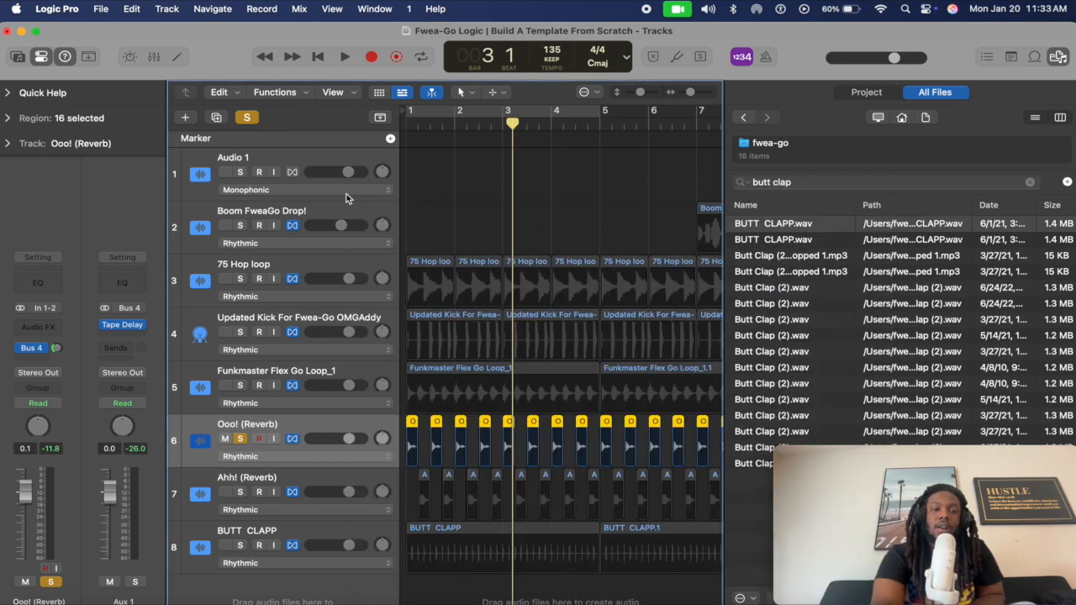
Unsolo the Ooo! (Reverb) track, clear the region selection, and bypass the track's Bus 4 send.
{"action": "left_click", "coordinate": [239, 439]}
{"action": "left_click", "coordinate": [472, 242]}
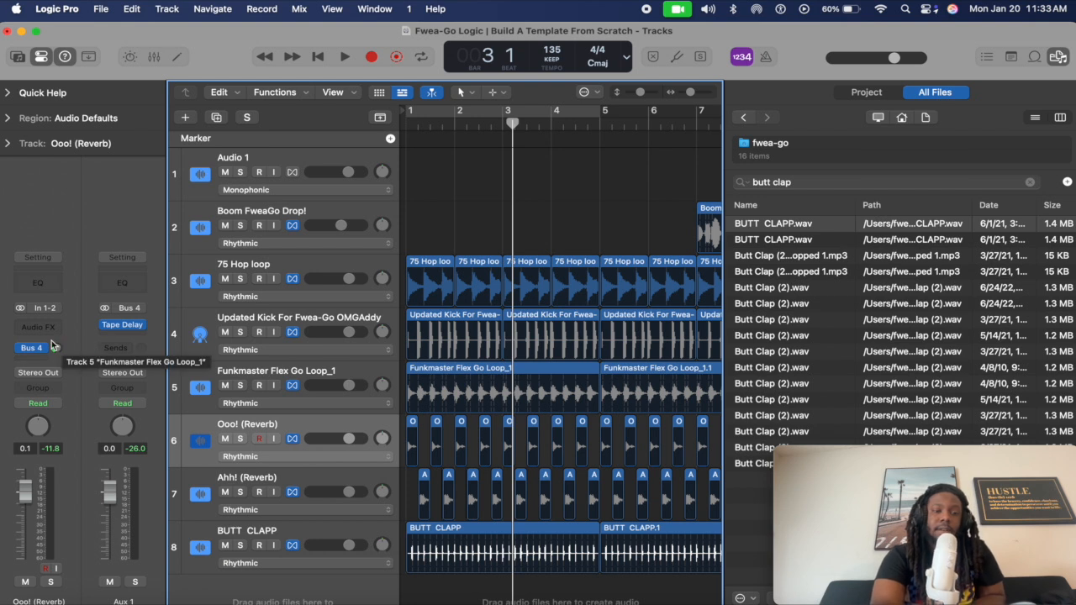
{"action": "left_click", "coordinate": [22, 350]}
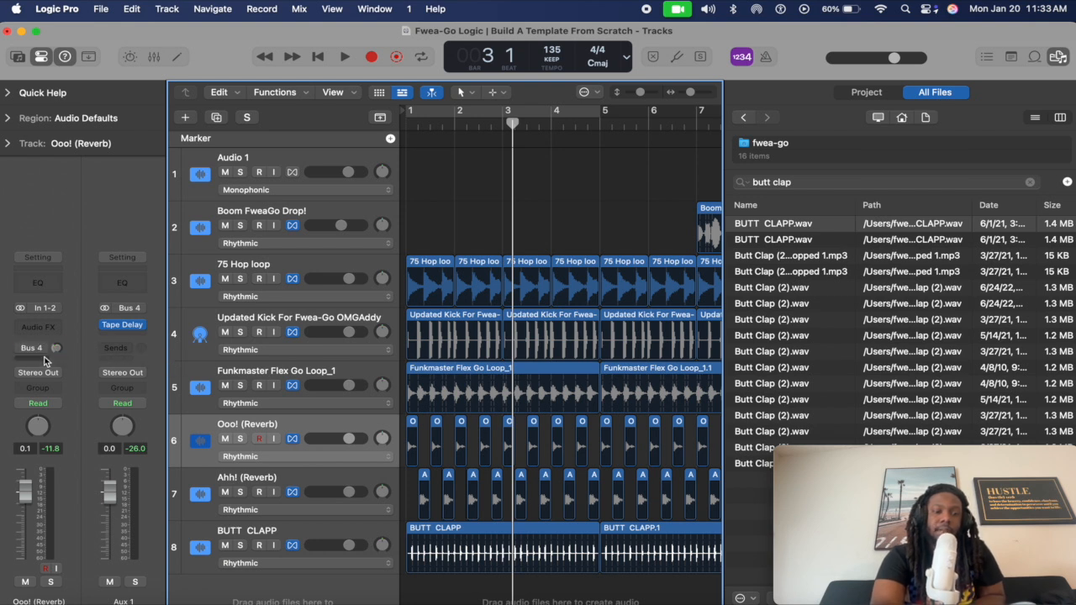
Check the bus assignment list of the Ooo! (Reverb) track's send without changing it.
{"action": "left_click", "coordinate": [43, 351]}
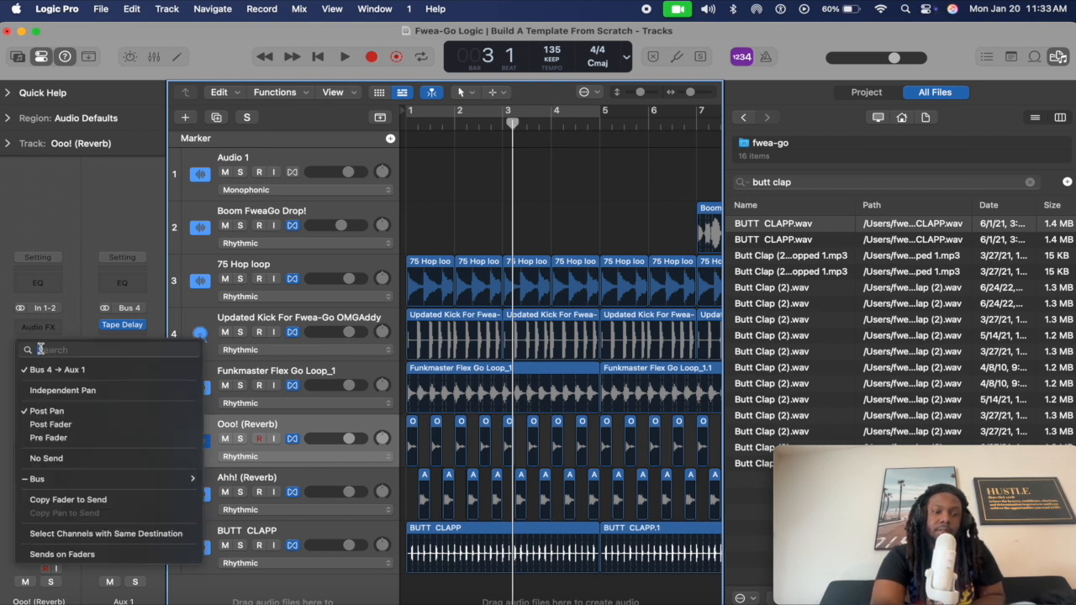
{"action": "mouse_move", "coordinate": [110, 479]}
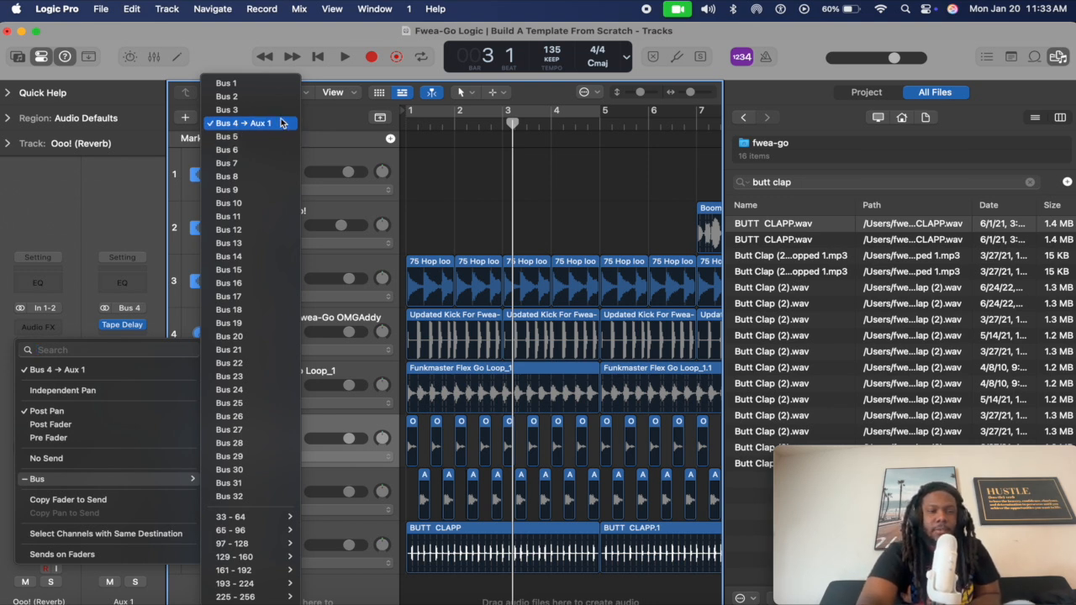
{"action": "left_click", "coordinate": [194, 576]}
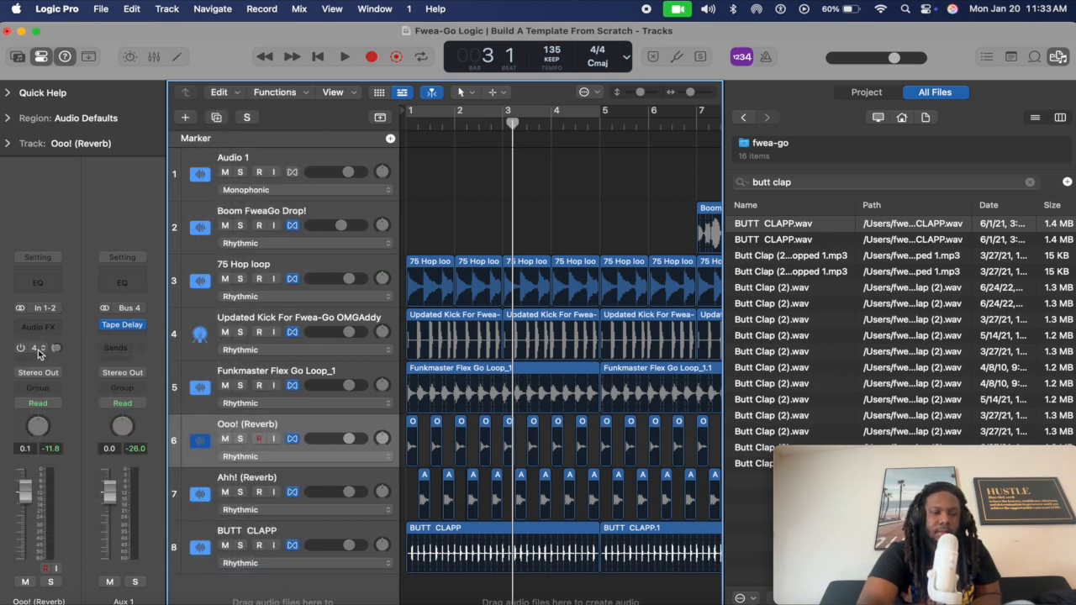
Rename the Aux 1 channel strip to "1/4 Delay" and check its name in the send's bus list.
{"action": "double_click", "coordinate": [128, 600]}
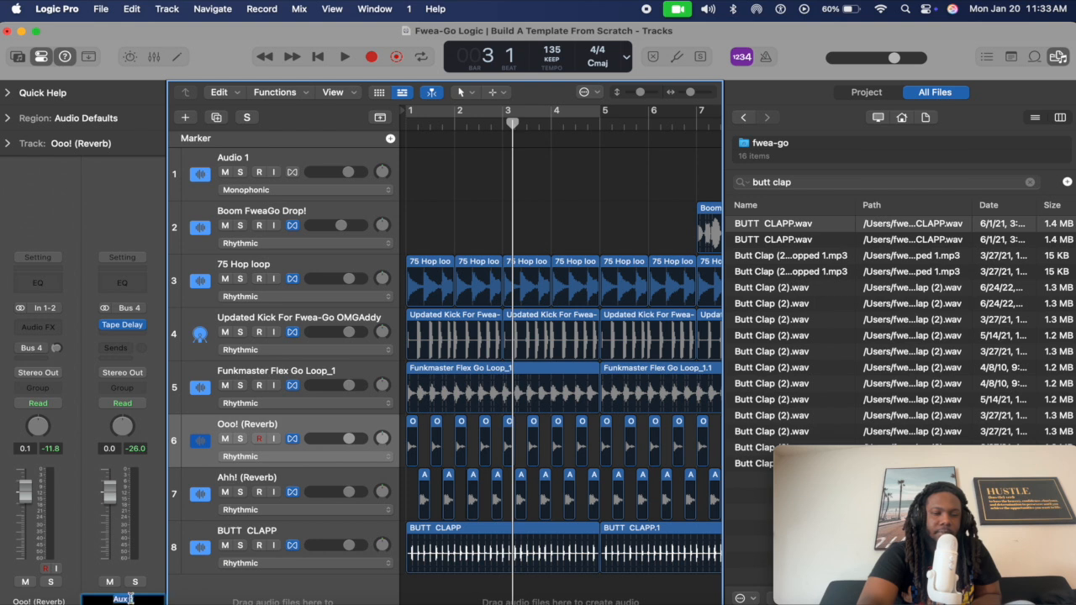
{"action": "left_click", "coordinate": [199, 598]}
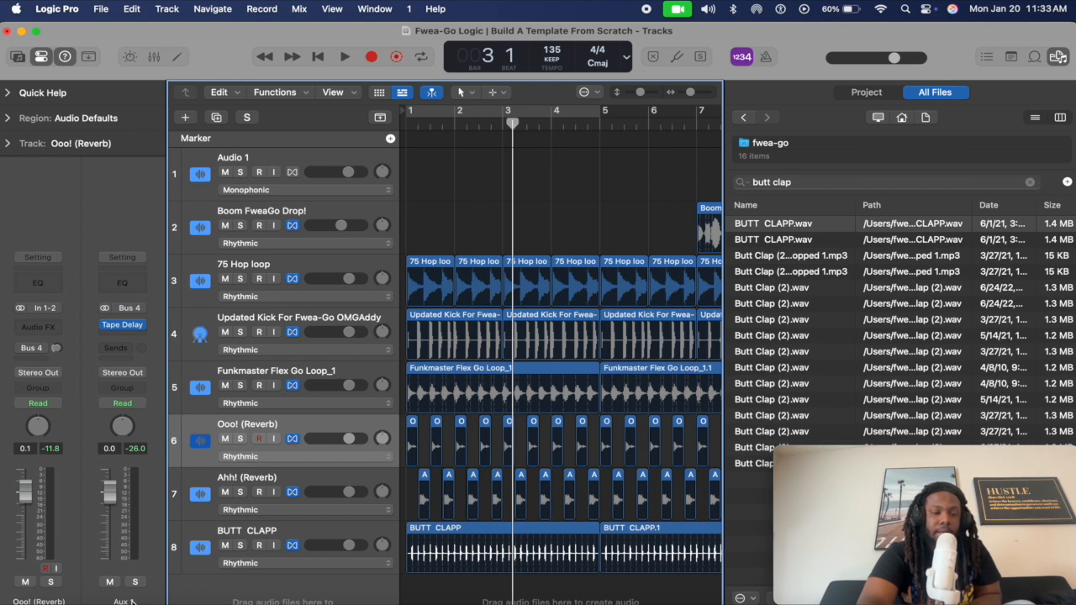
{"action": "double_click", "coordinate": [126, 602]}
{"action": "type", "text": "1/4 Del"}
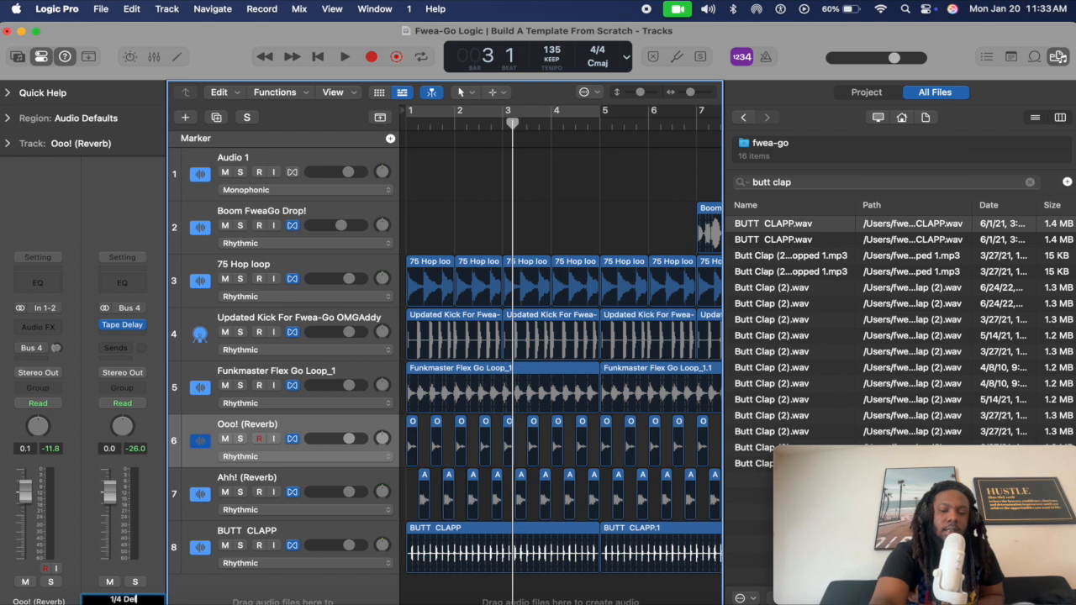
{"action": "type", "text": "ay"}
{"action": "key", "text": "Return"}
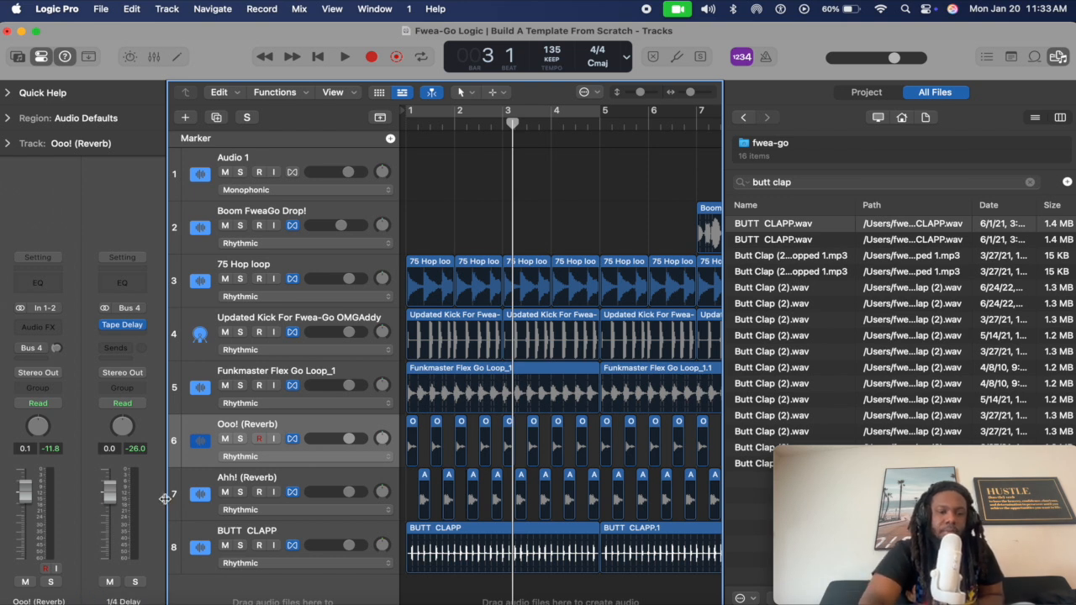
{"action": "left_click", "coordinate": [38, 353]}
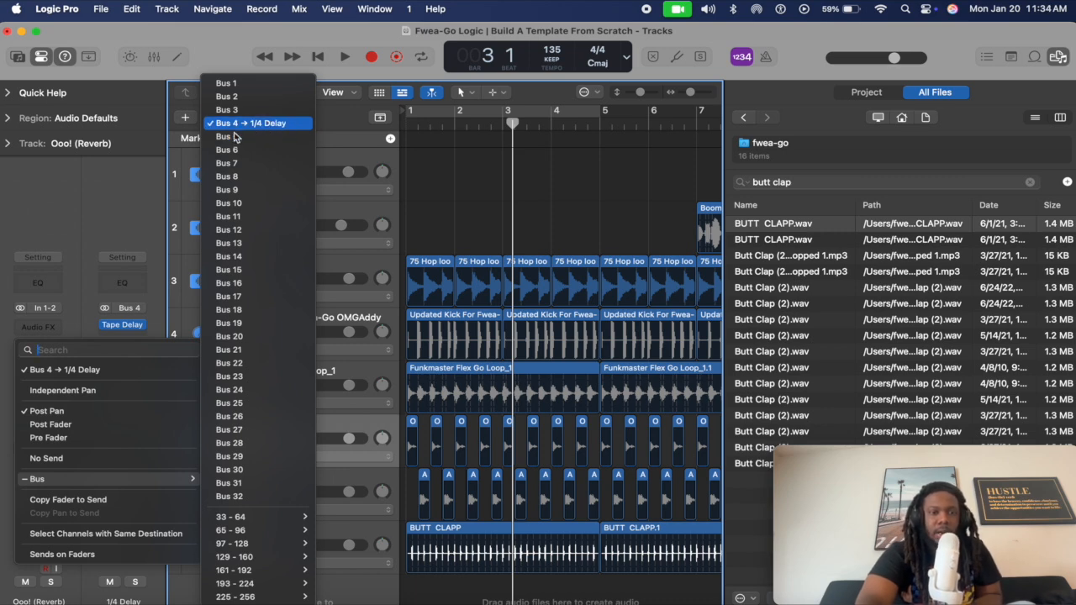
{"action": "left_click", "coordinate": [450, 199]}
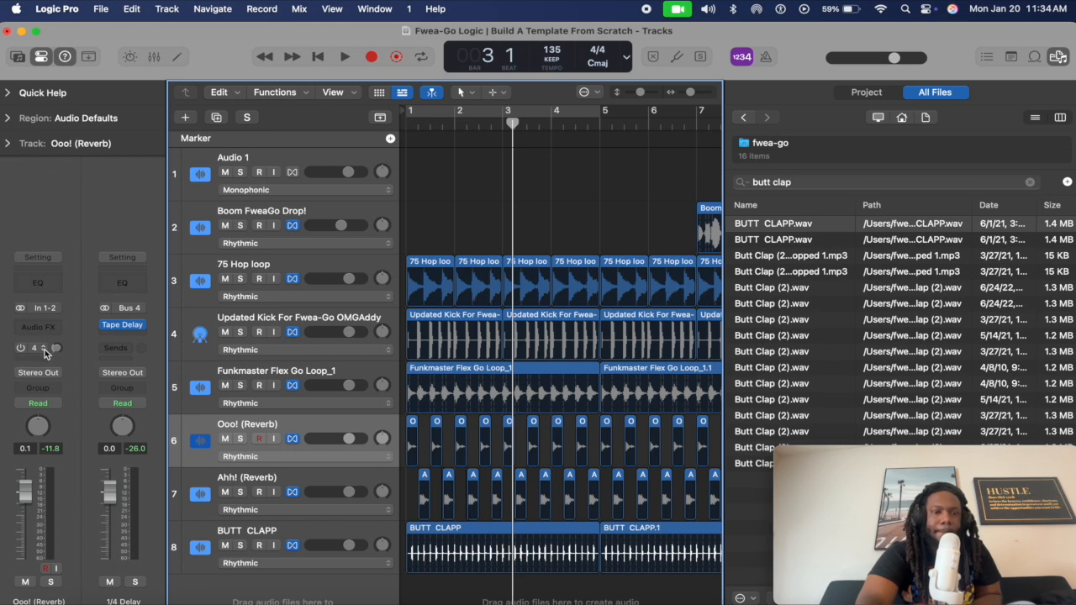
Reassign the Ooo! (Reverb) track's send to Bus 3 and reopen its list of available buses.
{"action": "left_click", "coordinate": [37, 351]}
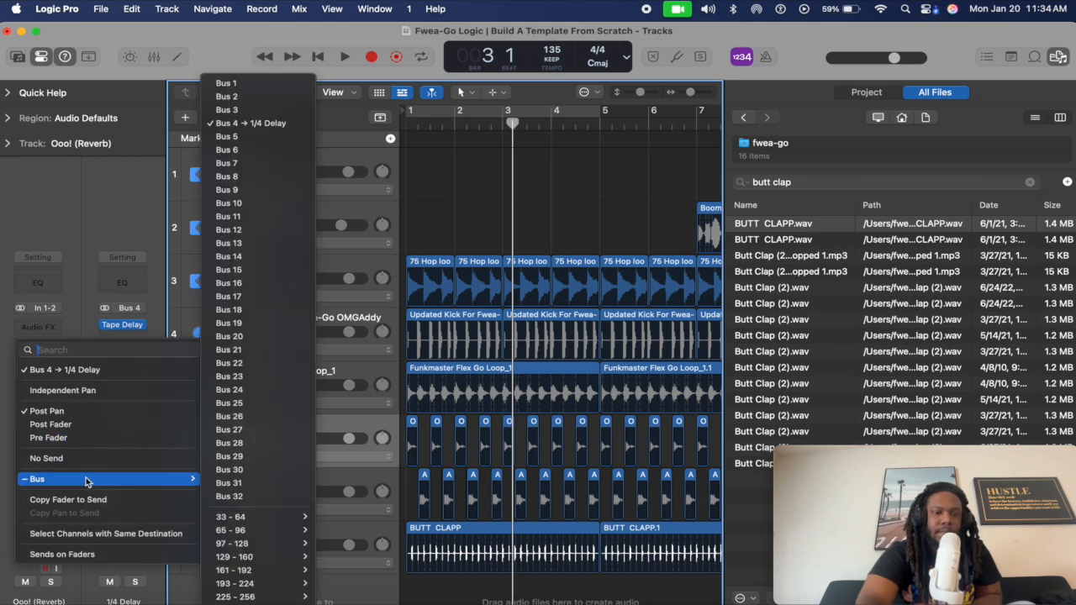
{"action": "left_click", "coordinate": [229, 110]}
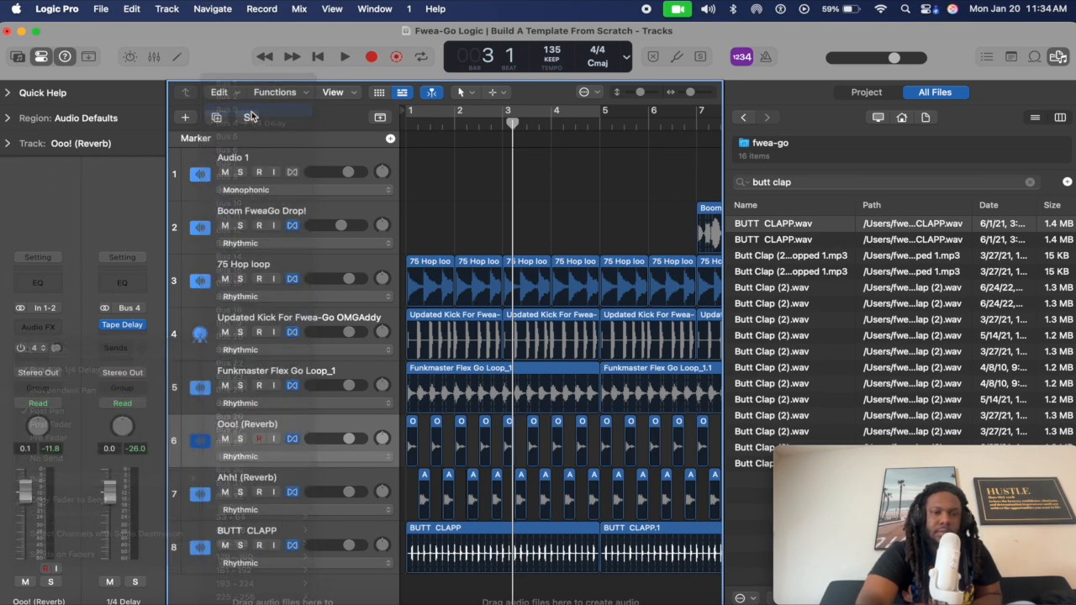
{"action": "left_click", "coordinate": [37, 348]}
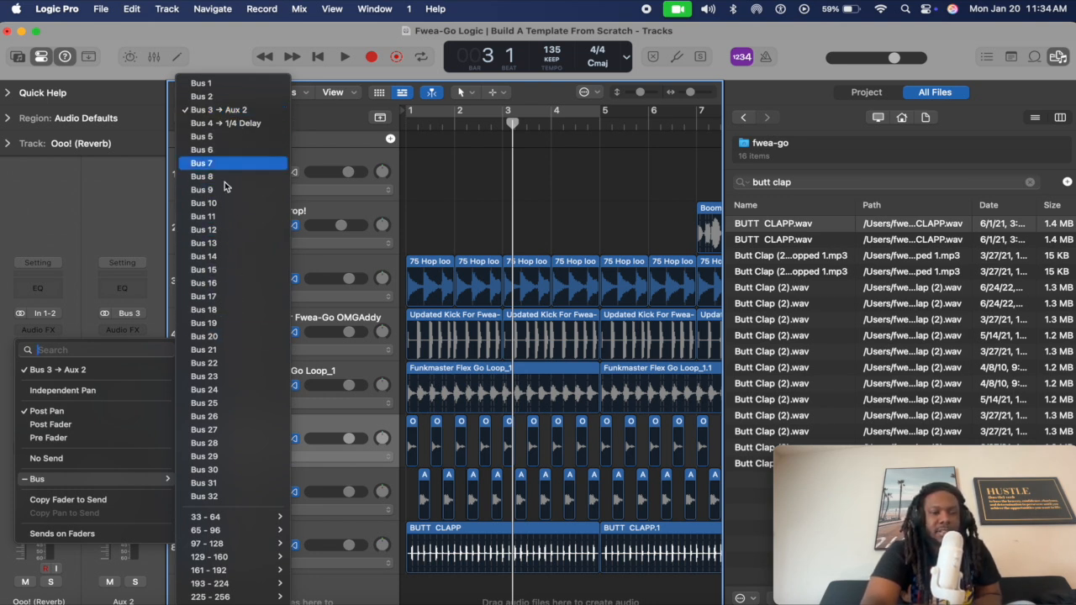
Keep the Ooo! (Reverb) track's send on Bus 3 and insert a Tape Delay on the Aux 2 channel strip.
{"action": "left_click", "coordinate": [233, 110]}
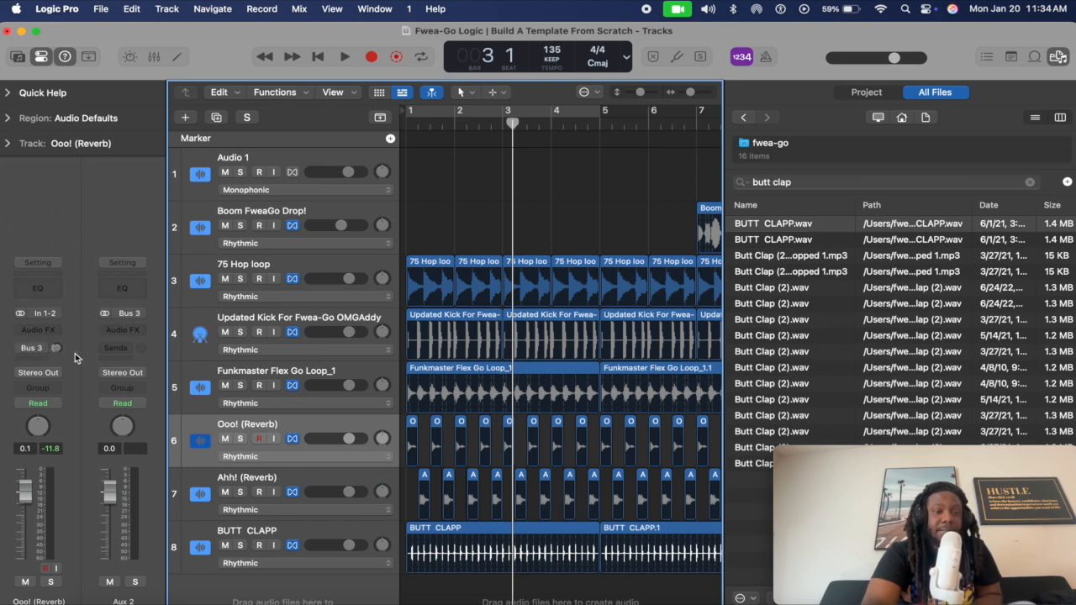
{"action": "left_click", "coordinate": [129, 329]}
{"action": "left_click", "coordinate": [137, 358]}
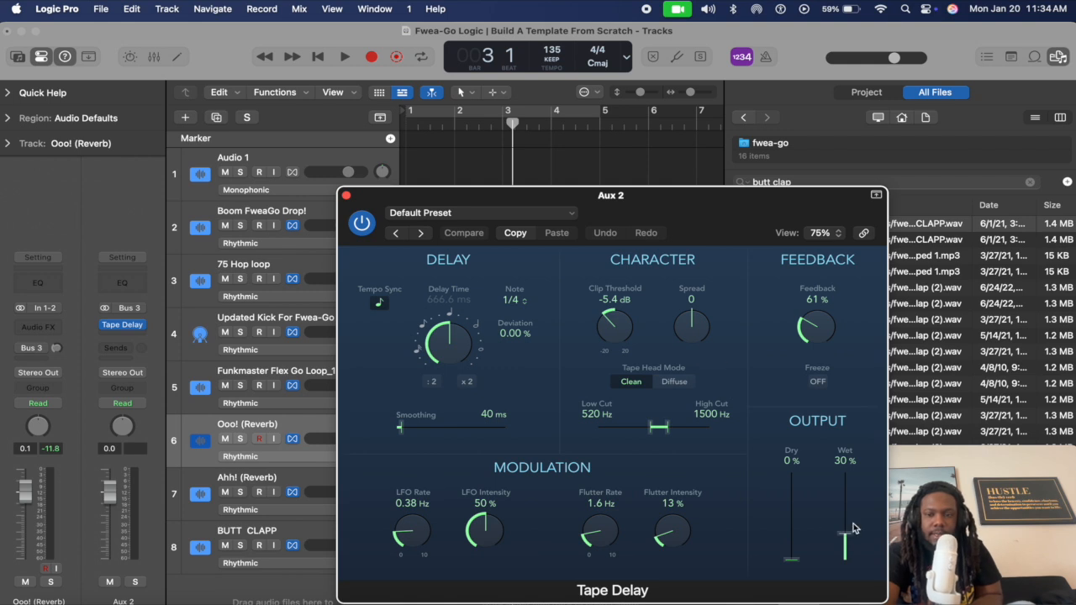
Set the Aux 2 Tape Delay to 70% wet and 40% feedback, with a 32 Hz low cut and 3300 Hz high cut.
{"action": "left_click_drag", "start_coordinate": [845, 535], "coordinate": [845, 502]}
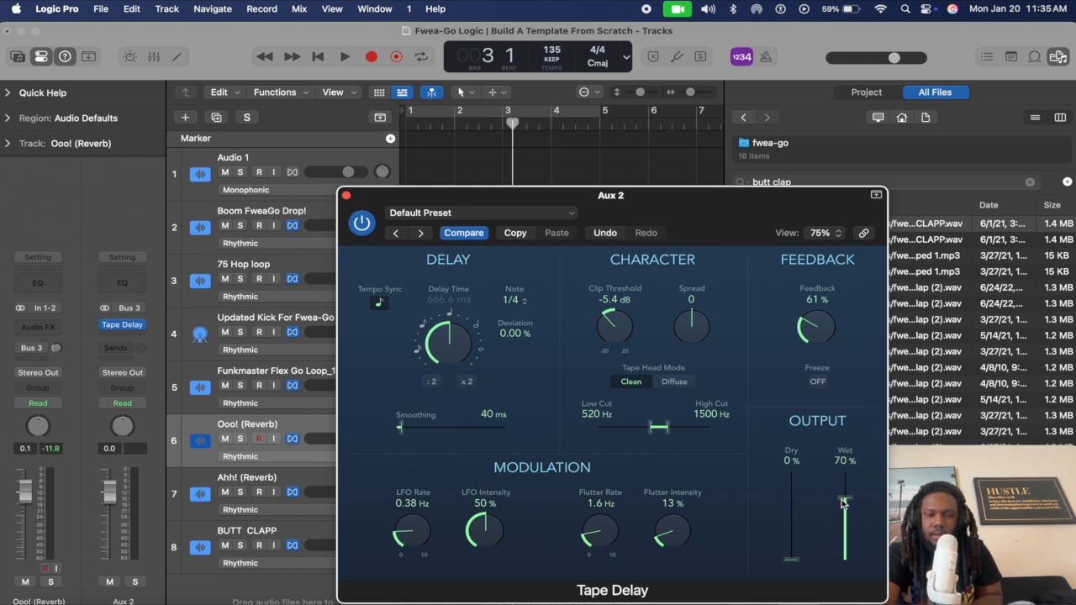
{"action": "left_click_drag", "start_coordinate": [813, 332], "coordinate": [811, 354]}
{"action": "left_click_drag", "start_coordinate": [672, 430], "coordinate": [637, 435]}
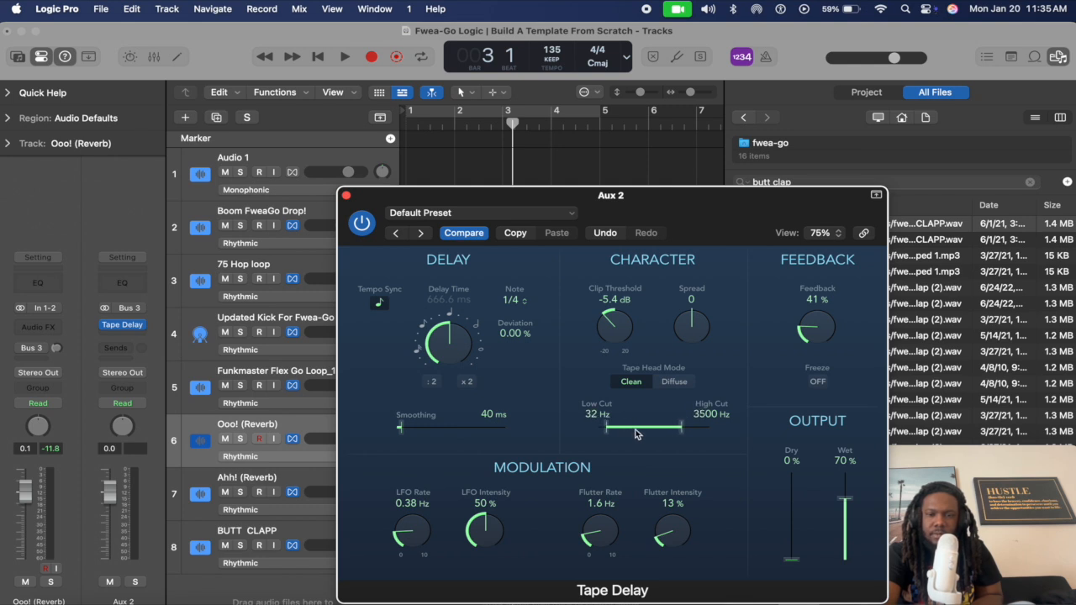
Set the Tape Delay's note value to 1/8 and close the plug-in window.
{"action": "left_click", "coordinate": [515, 302]}
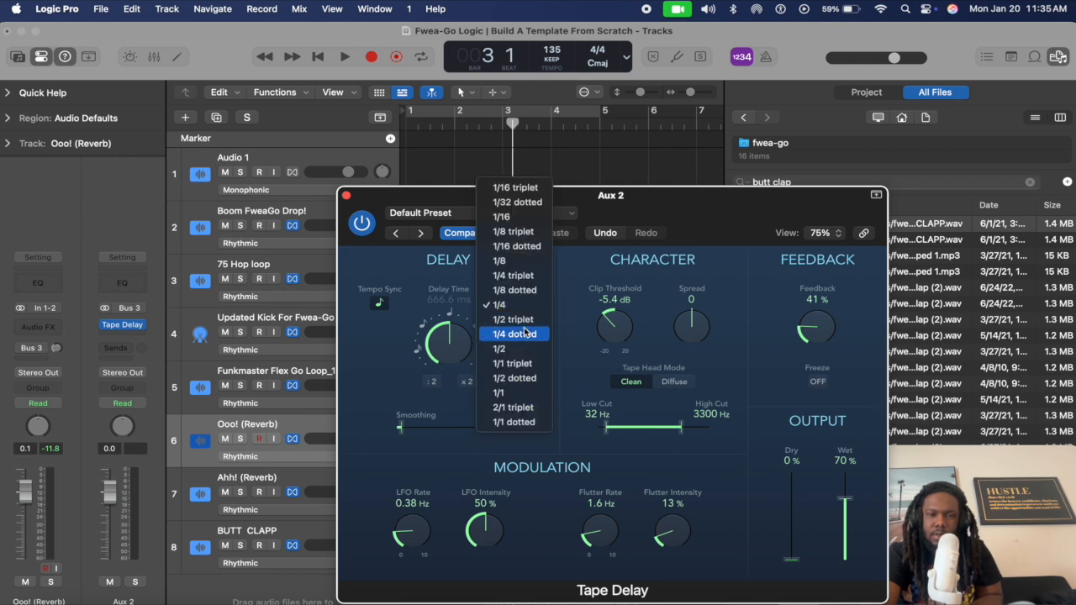
{"action": "left_click", "coordinate": [518, 265]}
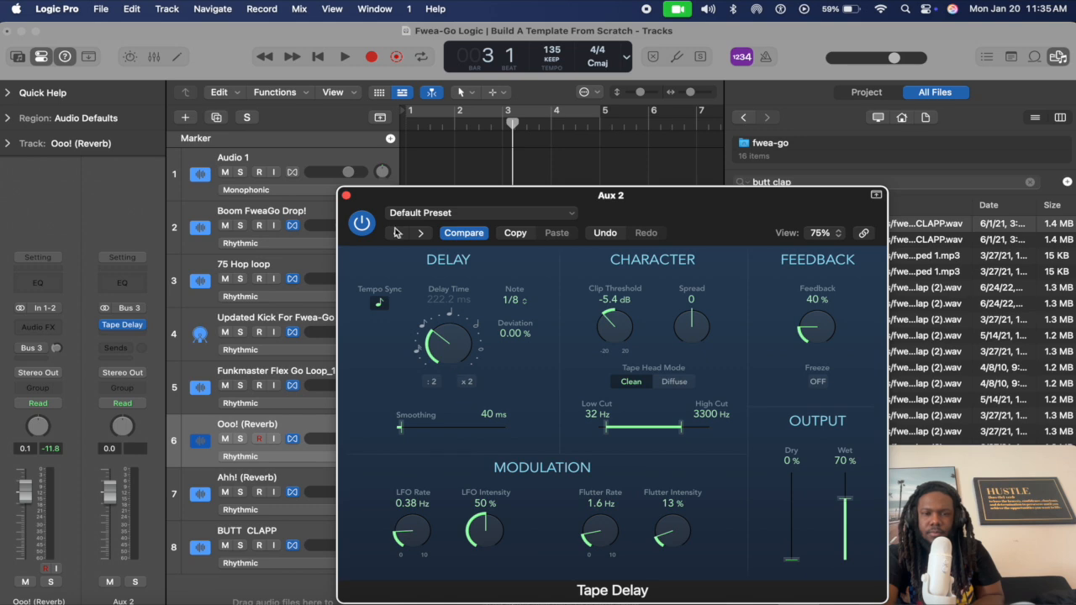
{"action": "left_click", "coordinate": [346, 195]}
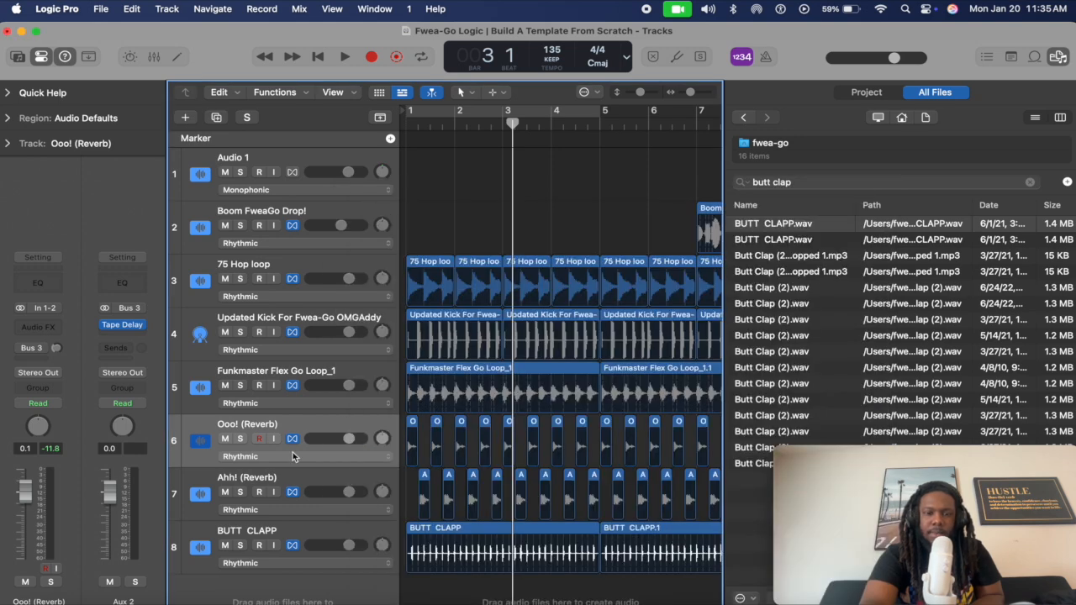
Solo the Ooo! (Reverb) track and play it from the start with its Bus 3 send switched on and its level adjusted.
{"action": "left_click", "coordinate": [240, 441]}
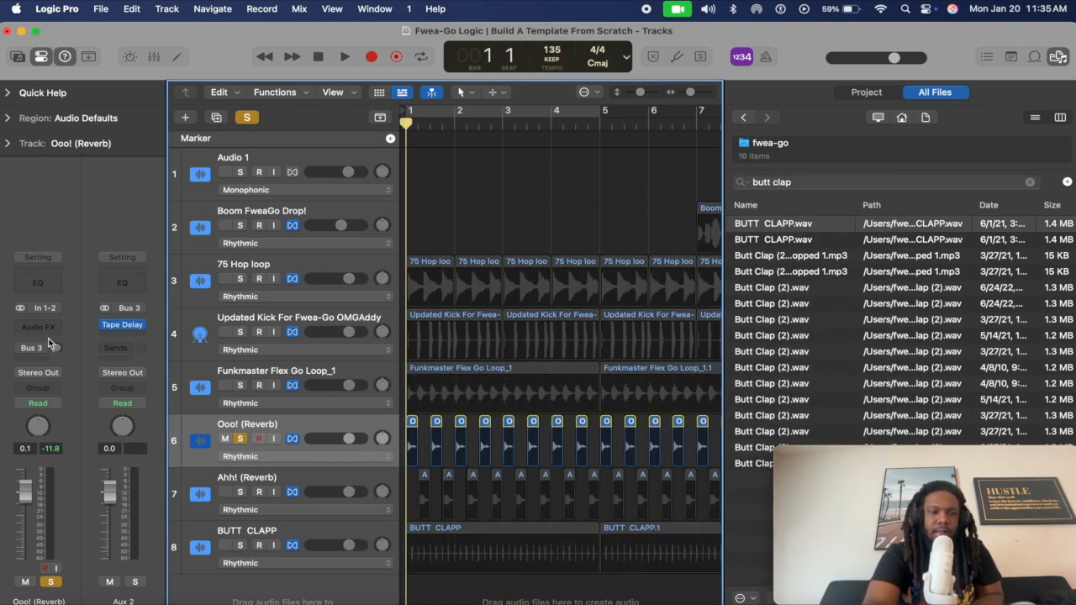
{"action": "key", "text": "space"}
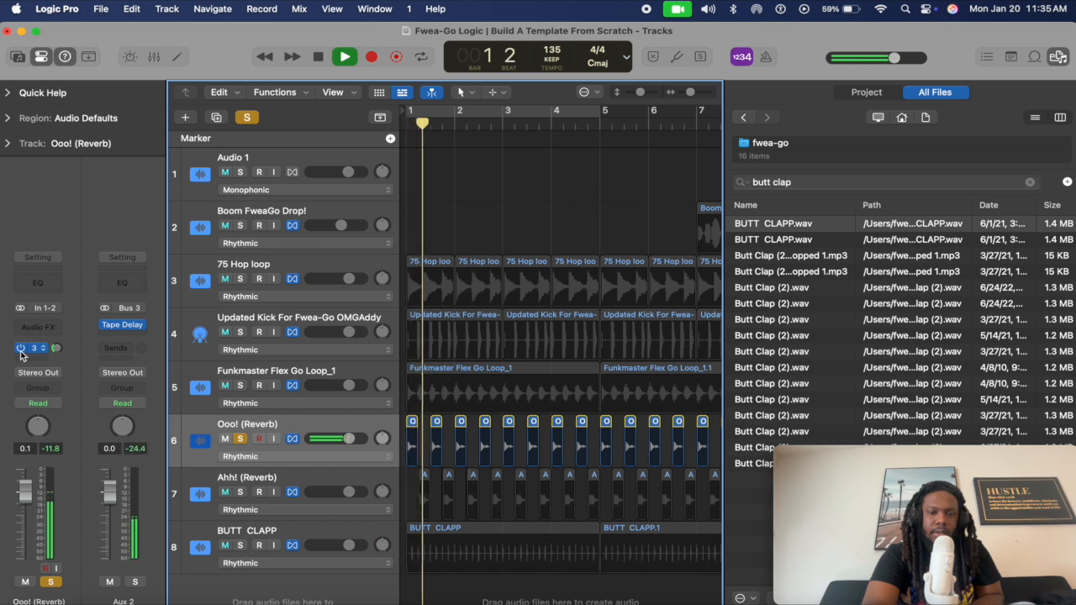
{"action": "mouse_move", "coordinate": [56, 356]}
{"action": "left_mouse_down"}
{"action": "mouse_move", "coordinate": [52, 315]}
{"action": "mouse_move", "coordinate": [40, 361]}
{"action": "left_mouse_up"}
{"action": "key", "text": "space"}
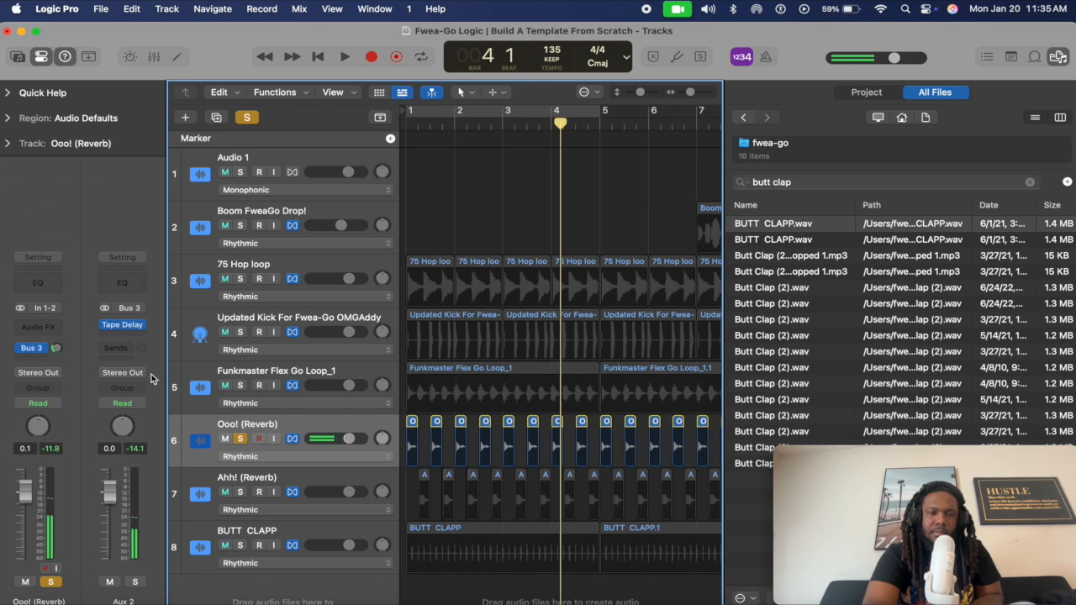
Shift the Tape Delay's filter range to a 76 Hz low cut and 7900 Hz high cut, and audition it from the project start.
{"action": "left_click", "coordinate": [121, 327]}
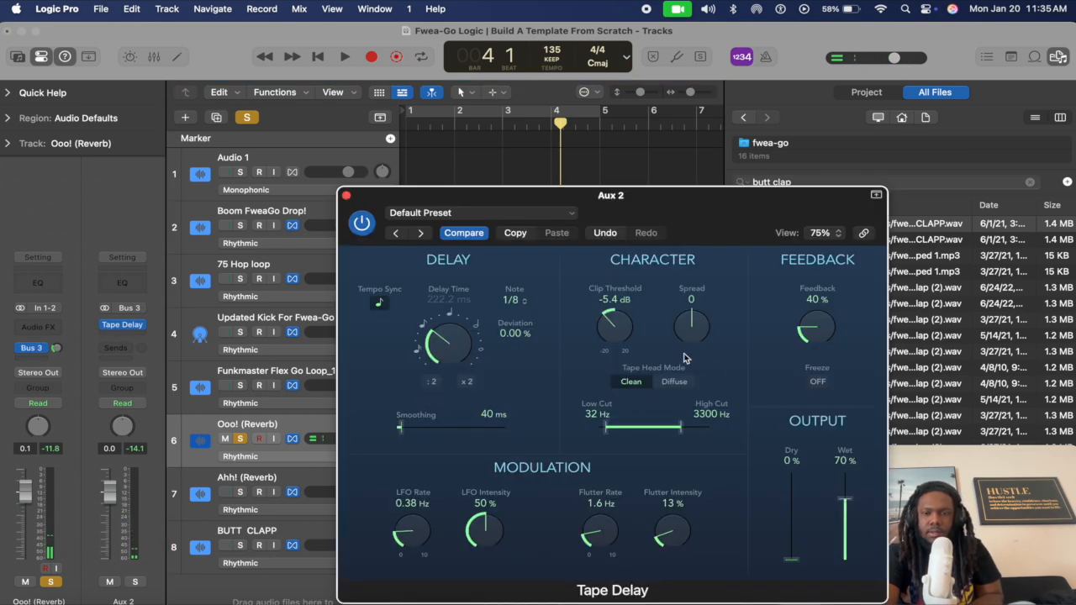
{"action": "left_click_drag", "start_coordinate": [636, 433], "coordinate": [647, 432]}
{"action": "key", "text": "Return"}
{"action": "key", "text": "space"}
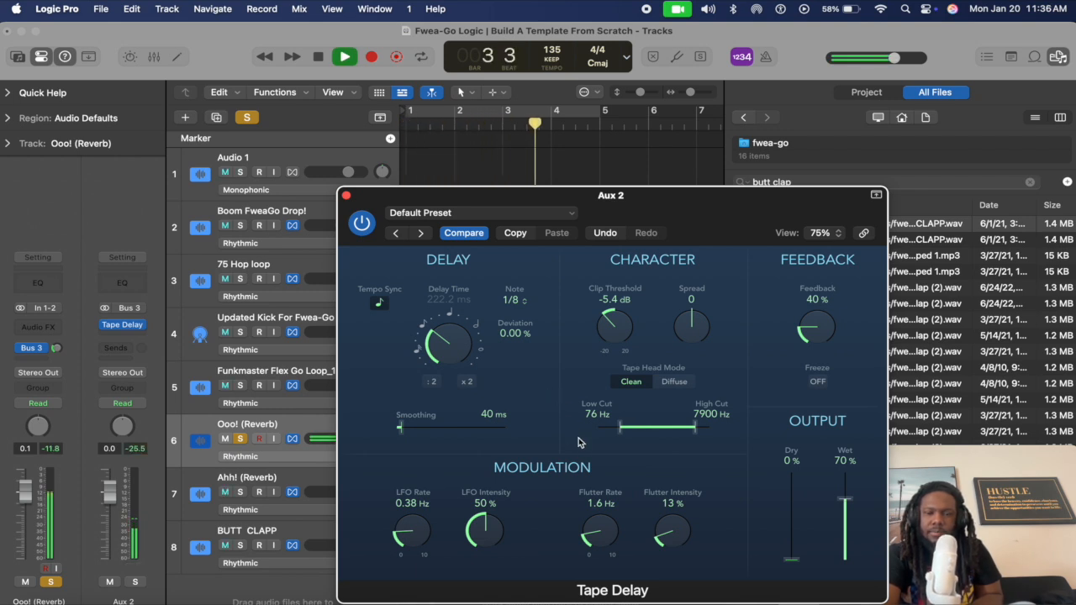
{"action": "key", "text": "space"}
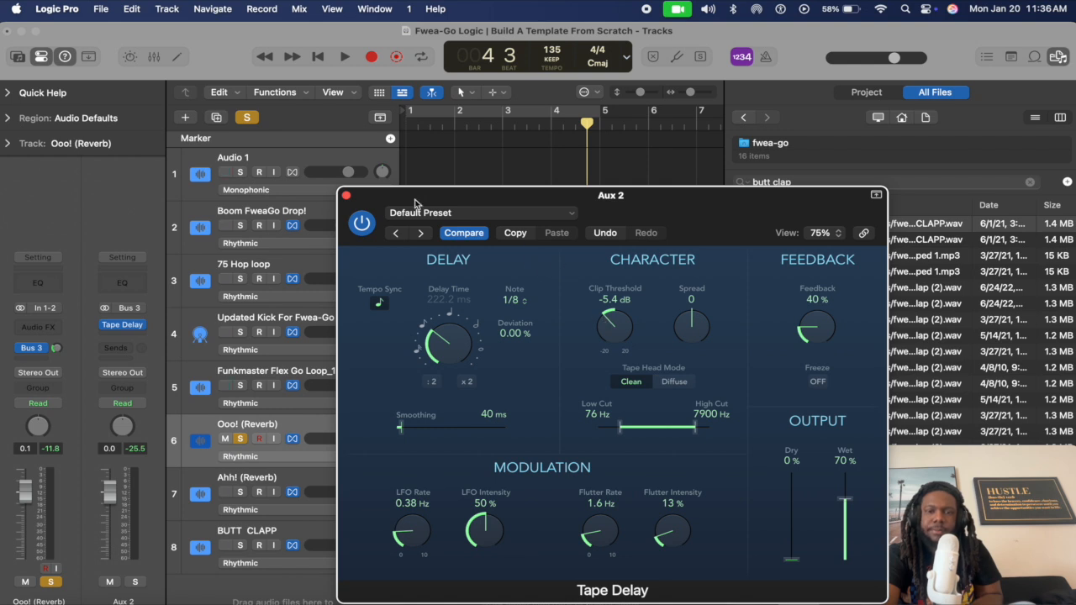
Set the Tape Delay's note value to 1/4 and save the current settings as the plug-in's default.
{"action": "left_click", "coordinate": [463, 215]}
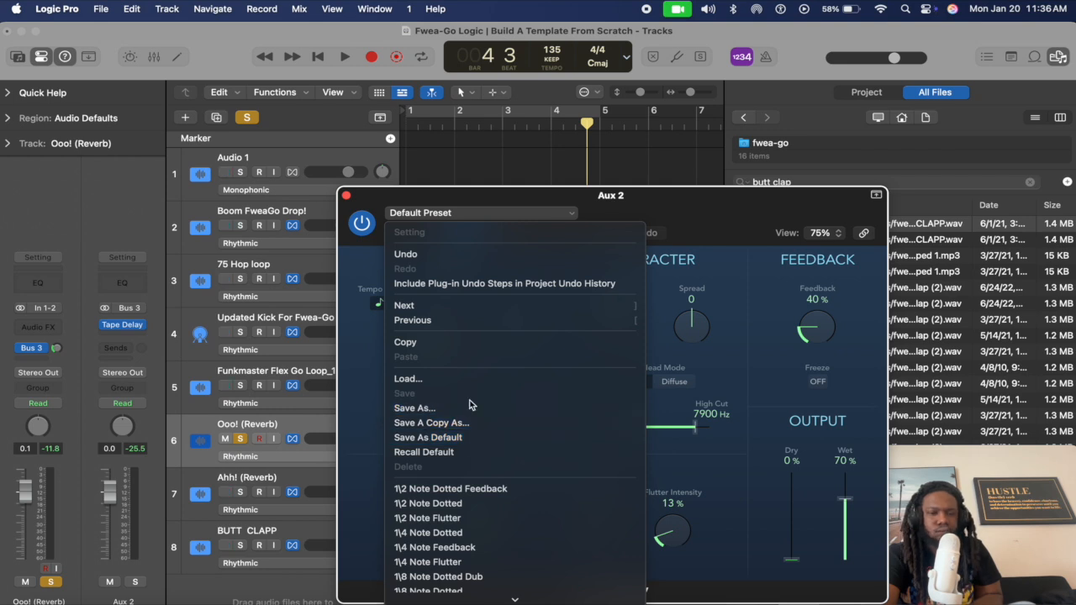
{"action": "left_click", "coordinate": [700, 263]}
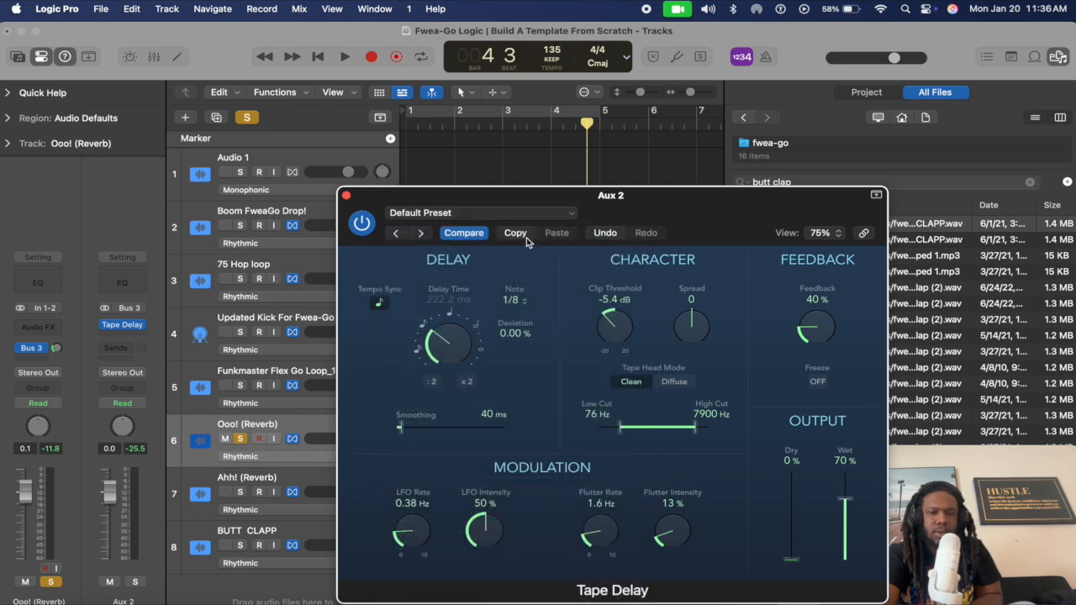
{"action": "left_click", "coordinate": [510, 299]}
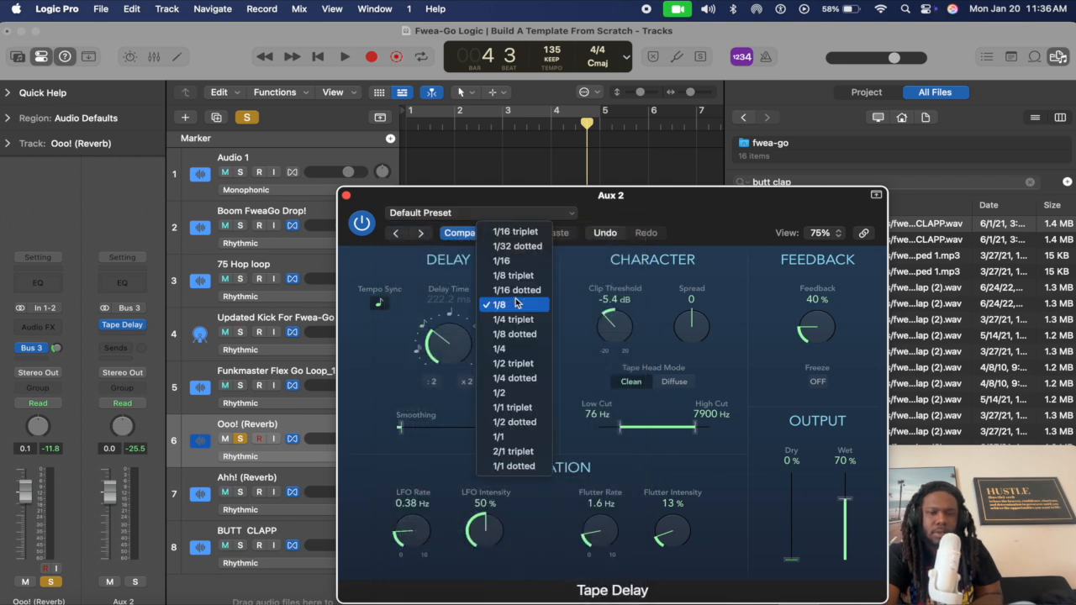
{"action": "left_click", "coordinate": [516, 345]}
{"action": "left_click", "coordinate": [491, 215]}
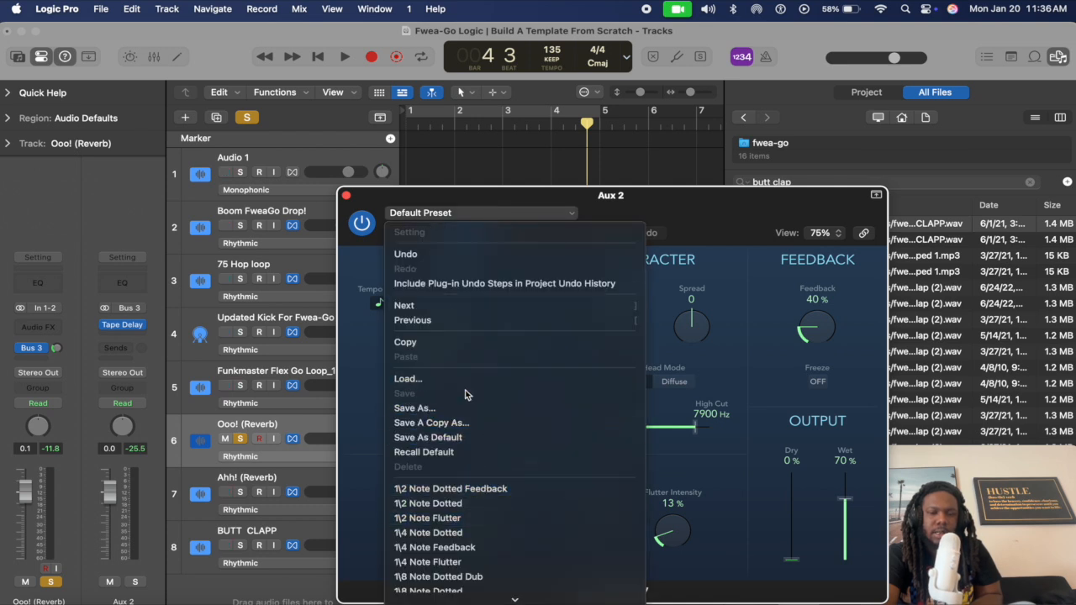
{"action": "left_click", "coordinate": [467, 441]}
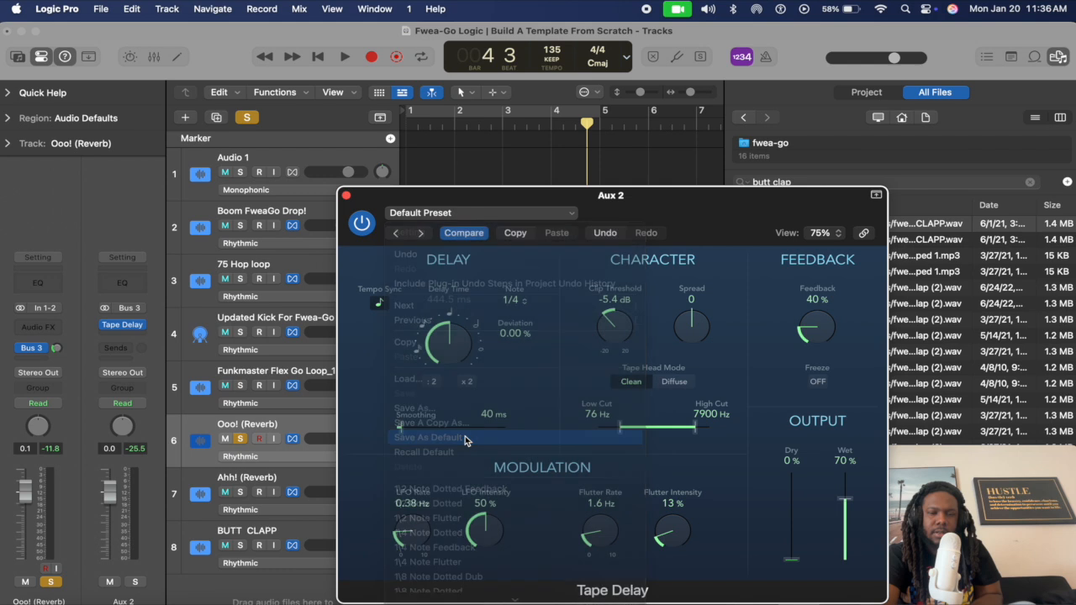
Set the note value of the Tape Delay on Aux 2 to 1/8 and close the plug-in.
{"action": "left_click", "coordinate": [494, 215]}
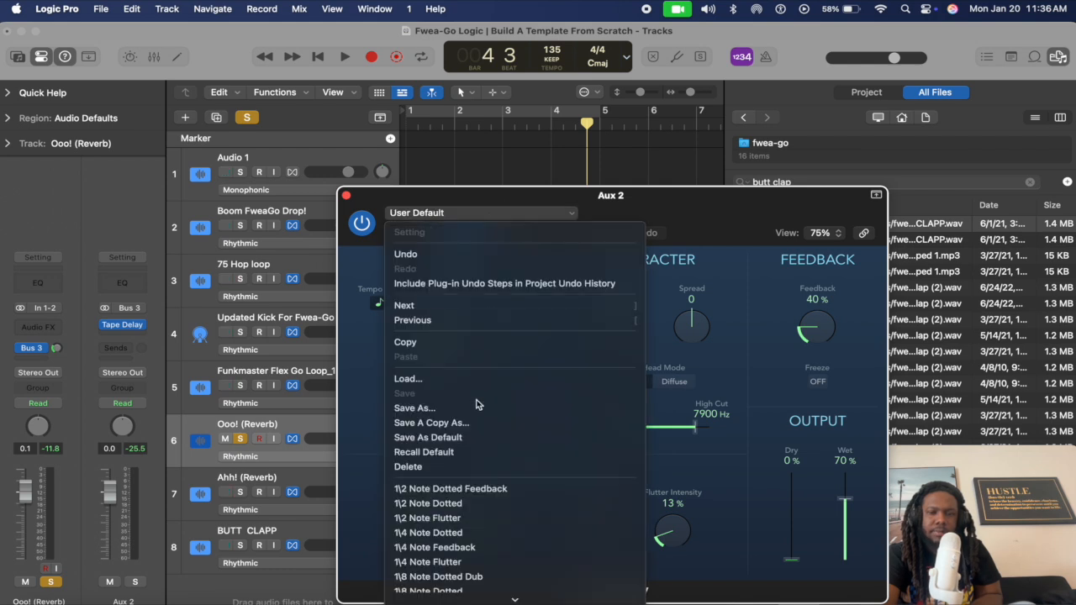
{"action": "scroll", "coordinate": [483, 404], "scroll_direction": "down", "scroll_amount": 3}
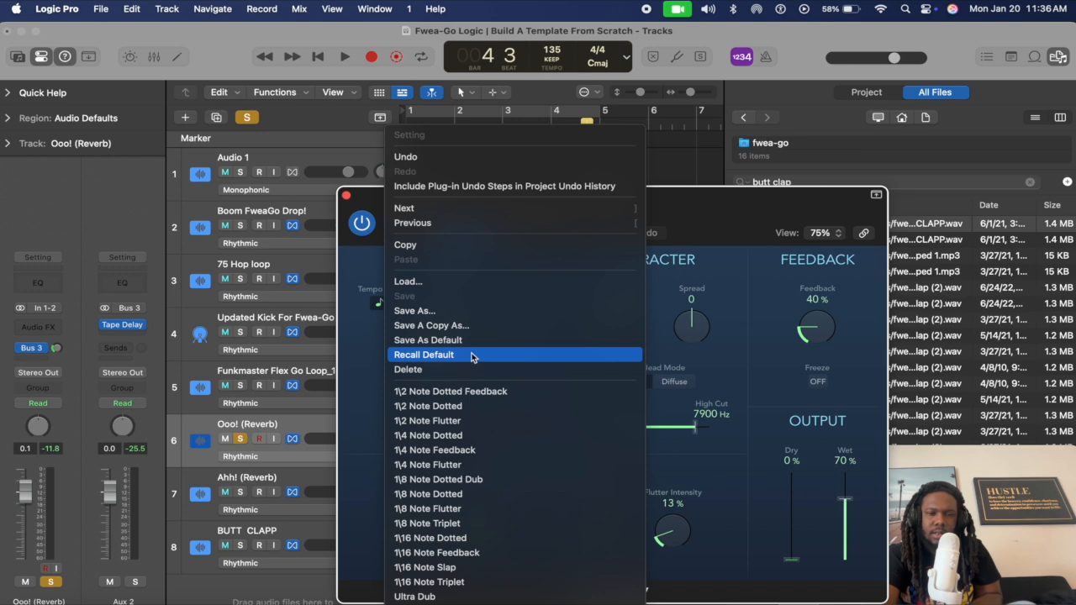
{"action": "left_click", "coordinate": [377, 268]}
{"action": "left_click", "coordinate": [517, 307]}
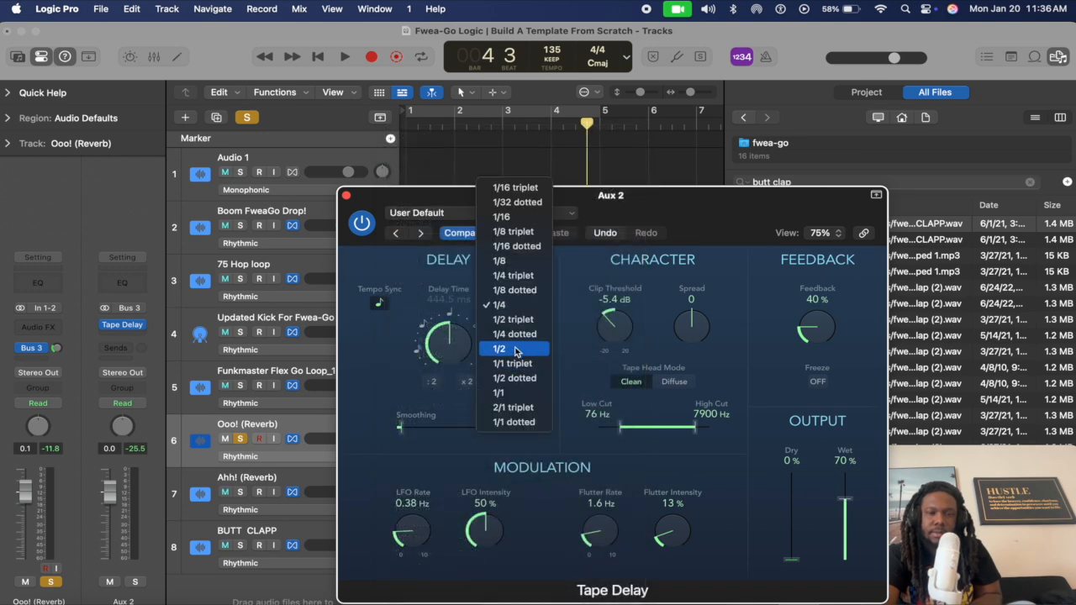
{"action": "left_click", "coordinate": [546, 337]}
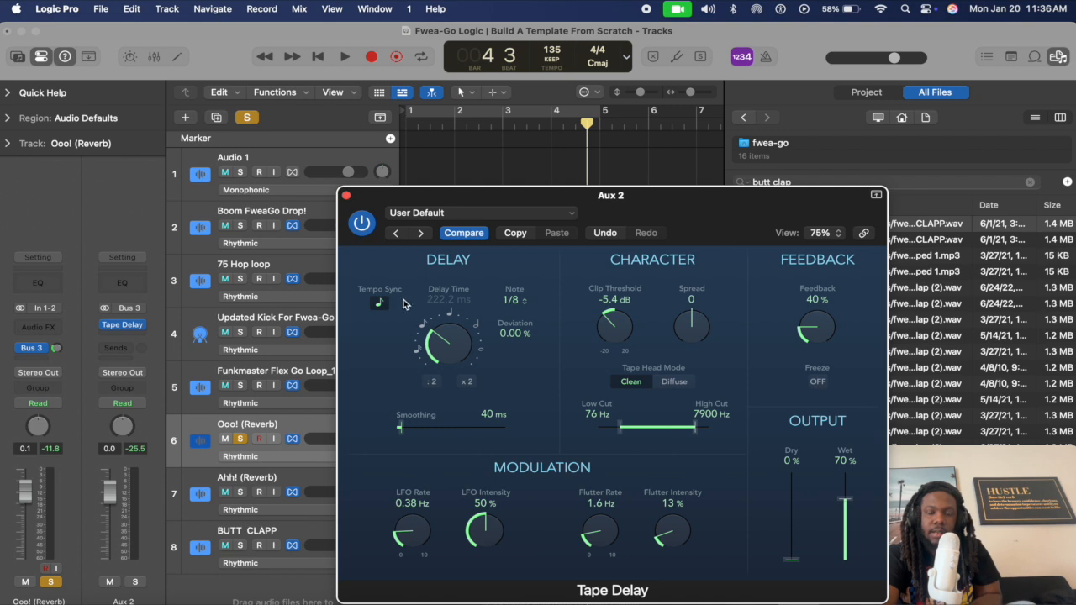
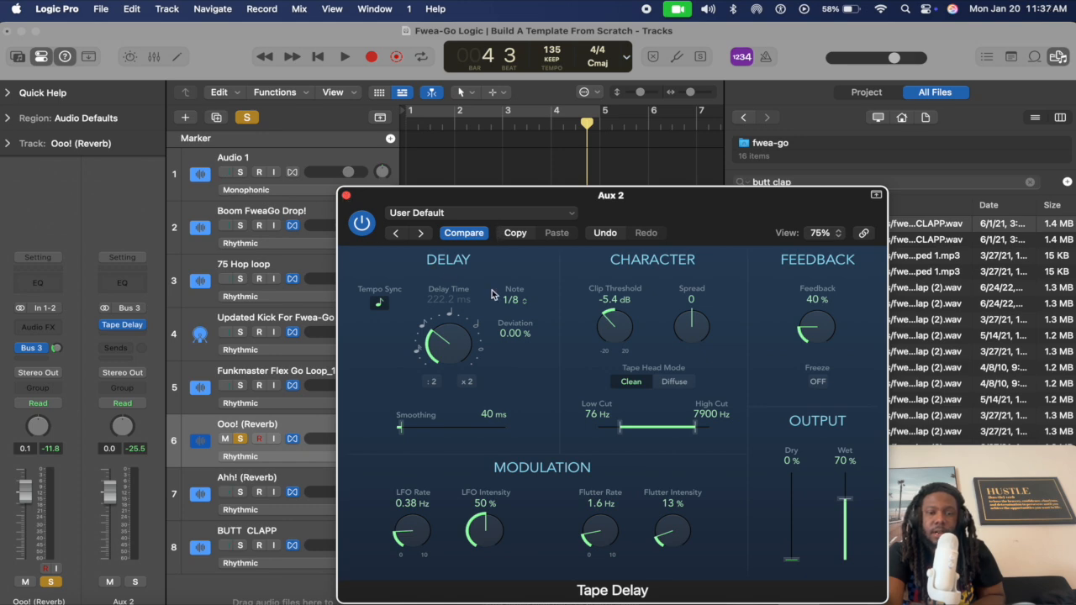
{"action": "left_click", "coordinate": [346, 195]}
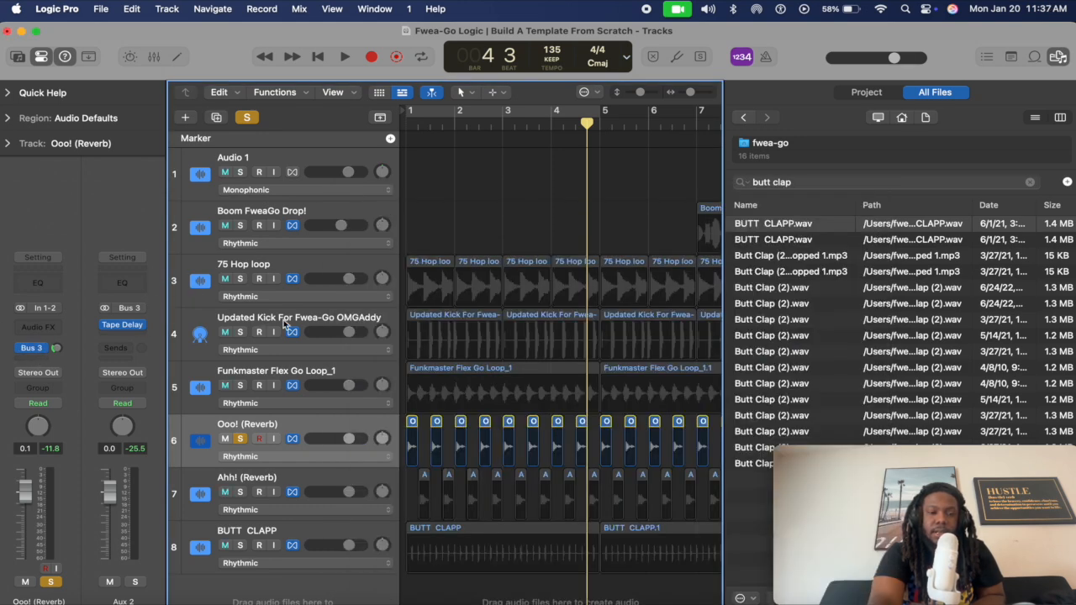
{"action": "left_click", "coordinate": [35, 348]}
{"action": "mouse_move", "coordinate": [96, 480]}
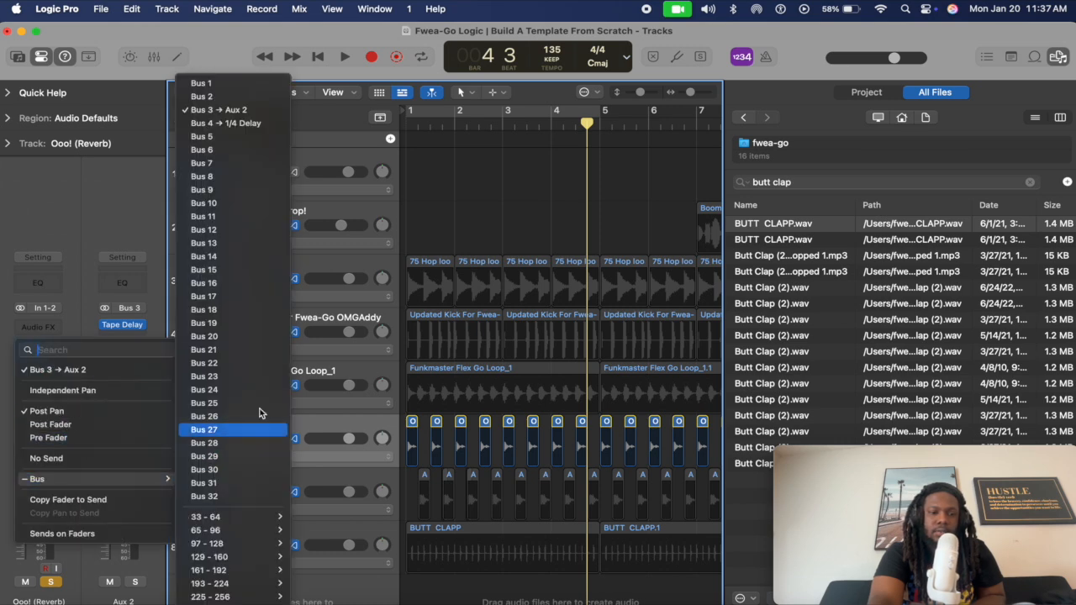
{"action": "left_click", "coordinate": [219, 137]}
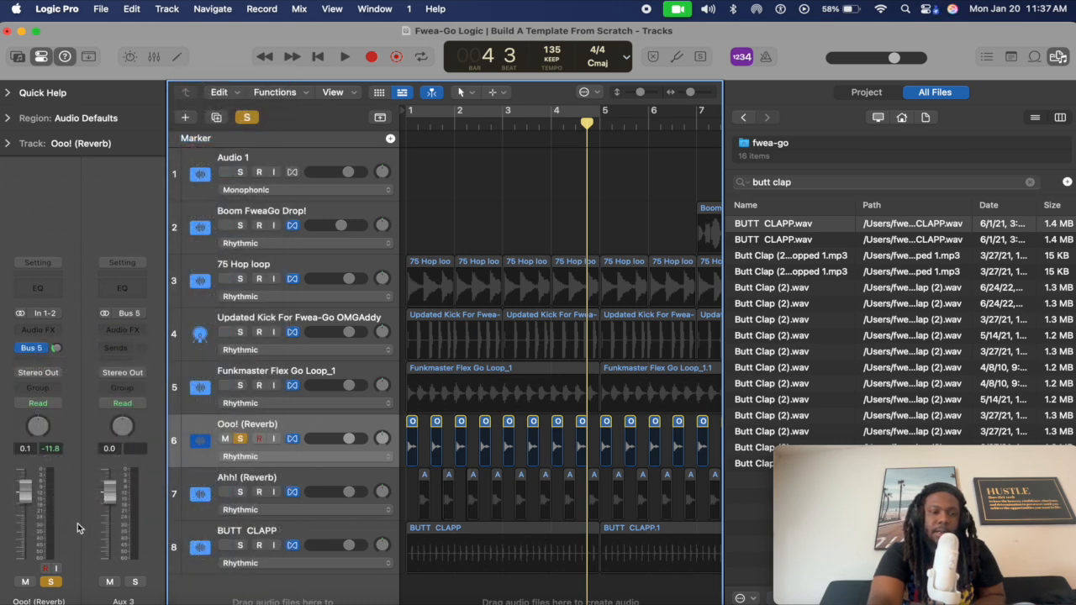
{"action": "left_click", "coordinate": [33, 348]}
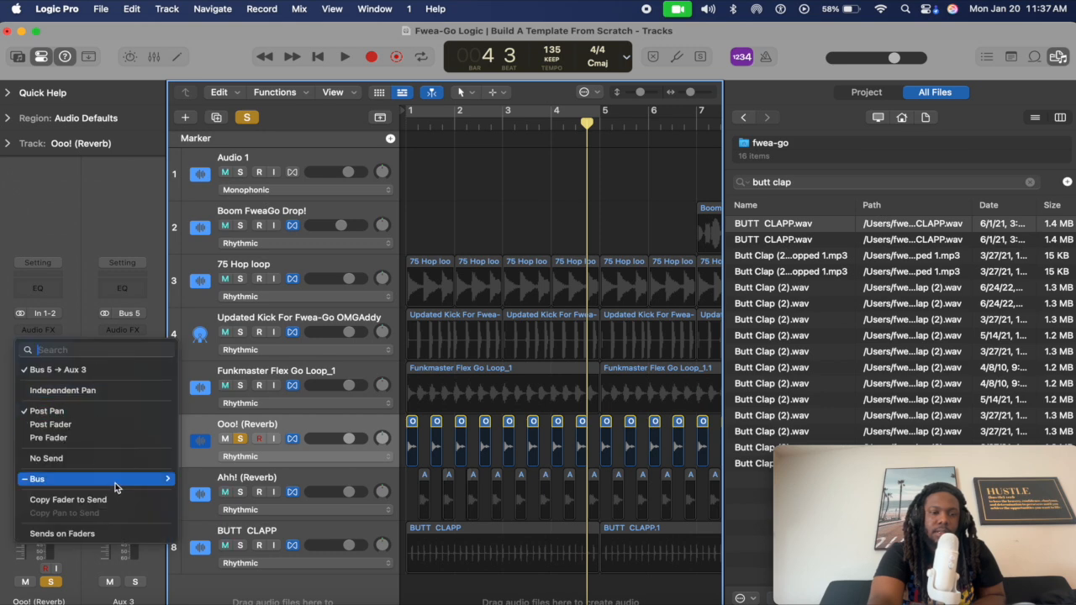
{"action": "mouse_move", "coordinate": [114, 484]}
{"action": "left_click", "coordinate": [217, 110]}
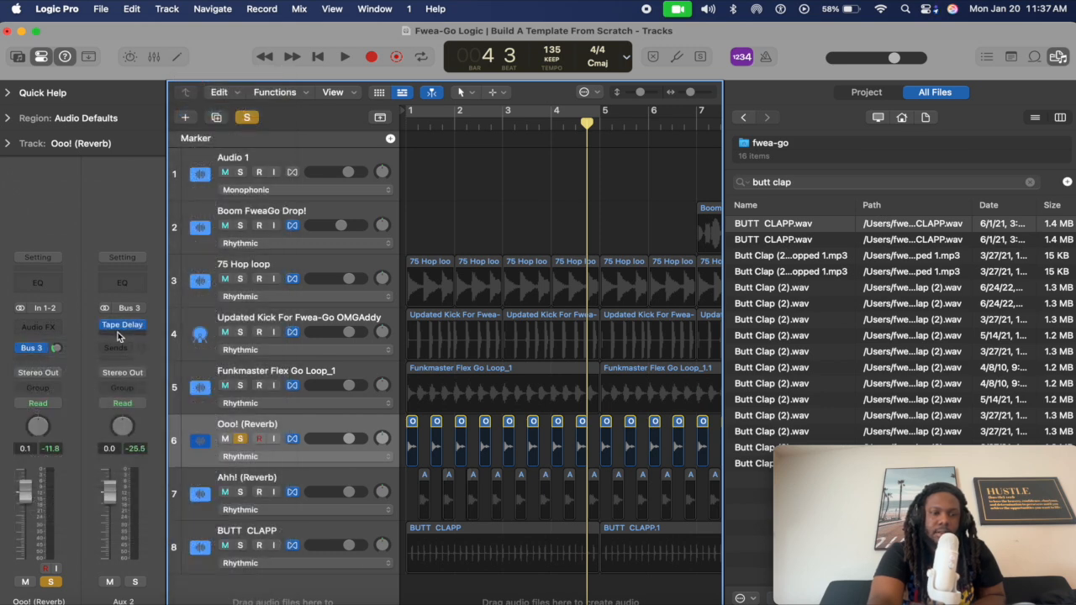
Rename the Aux 2 channel strip as 1/8 Delay.
{"action": "double_click", "coordinate": [126, 602]}
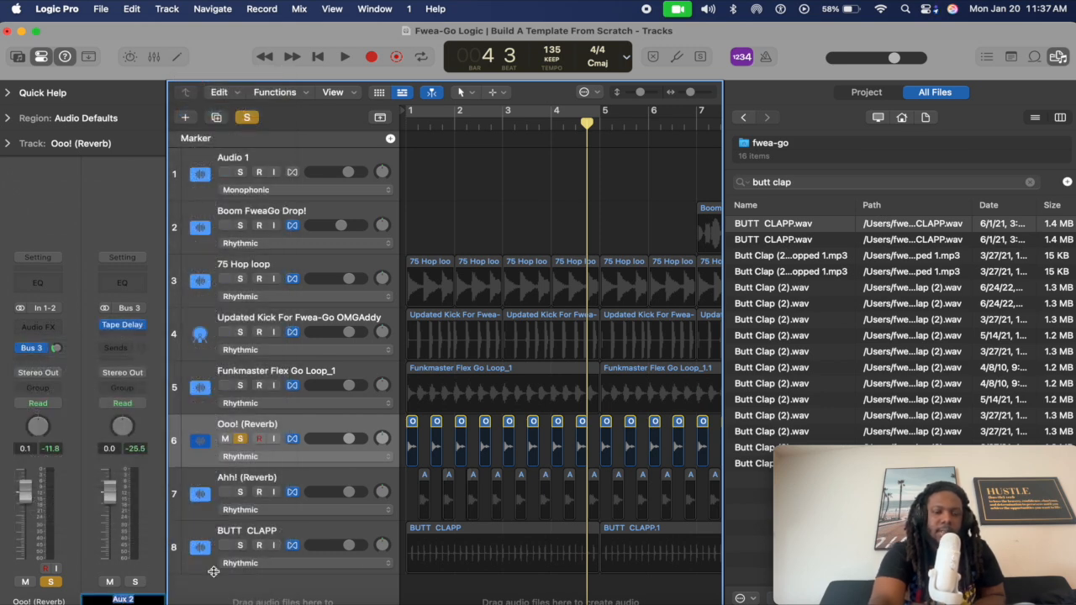
{"action": "type", "text": "D/8"}
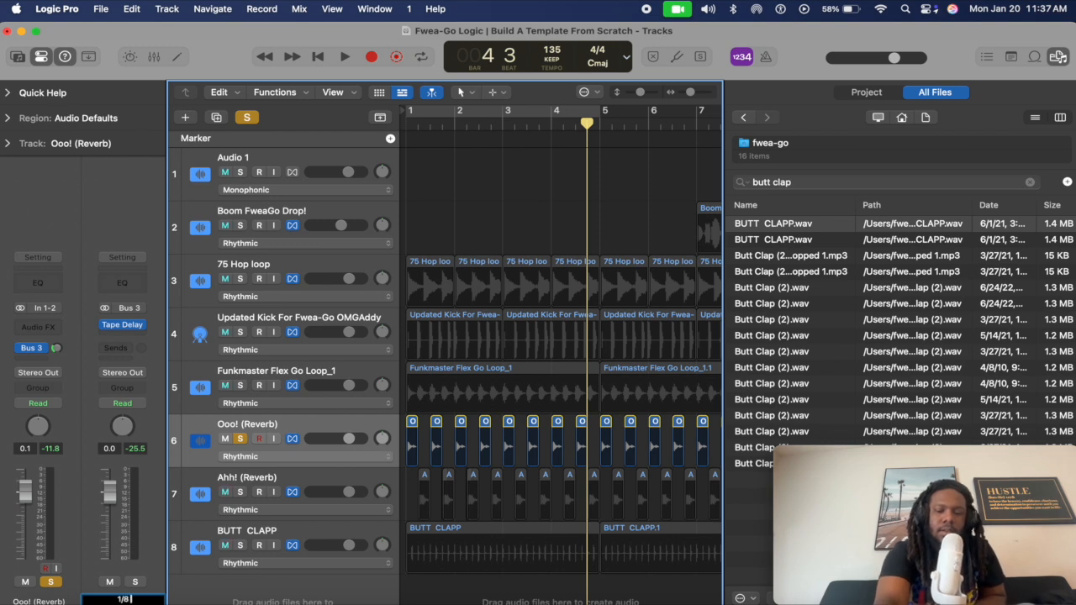
{"action": "type", "text": " Delay"}
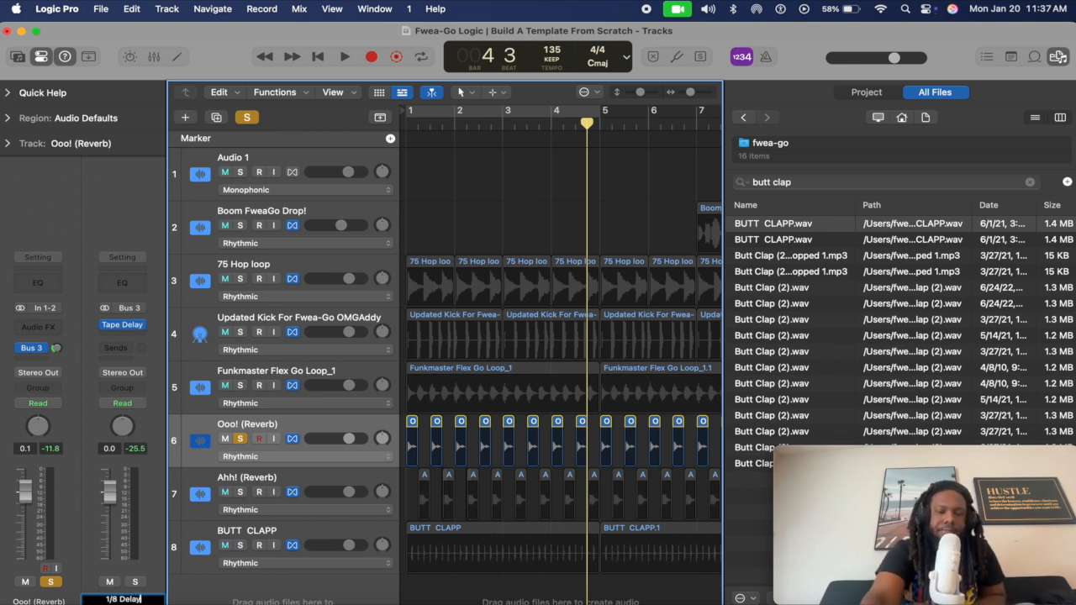
{"action": "key", "text": "Return"}
Route the Ooo! (Reverb) track's send to Bus 5 and insert a Tape Delay on the Aux 3 channel.
{"action": "left_click", "coordinate": [33, 348]}
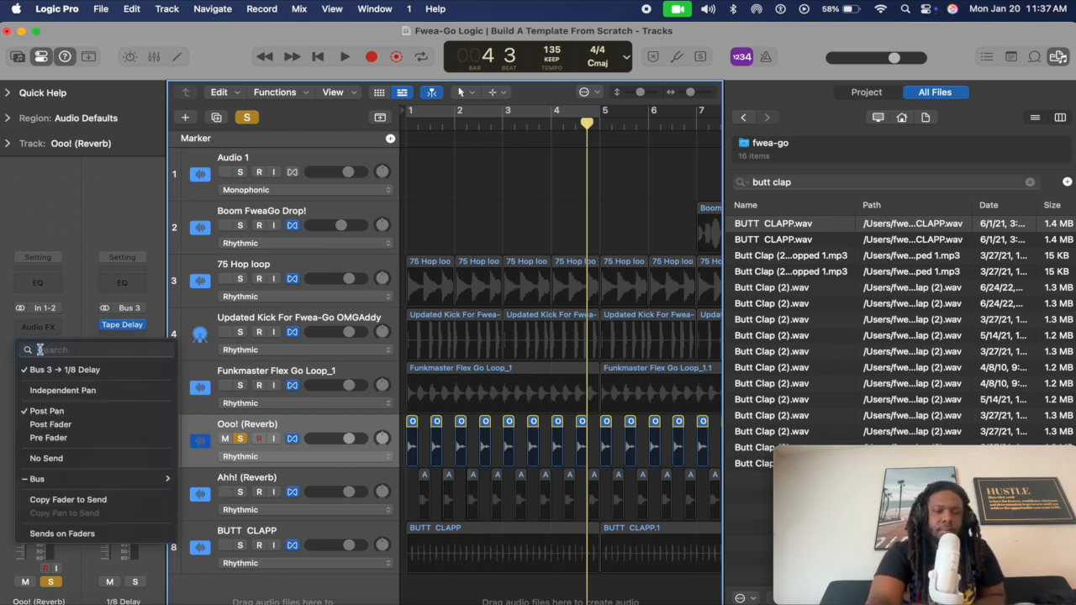
{"action": "mouse_move", "coordinate": [95, 479]}
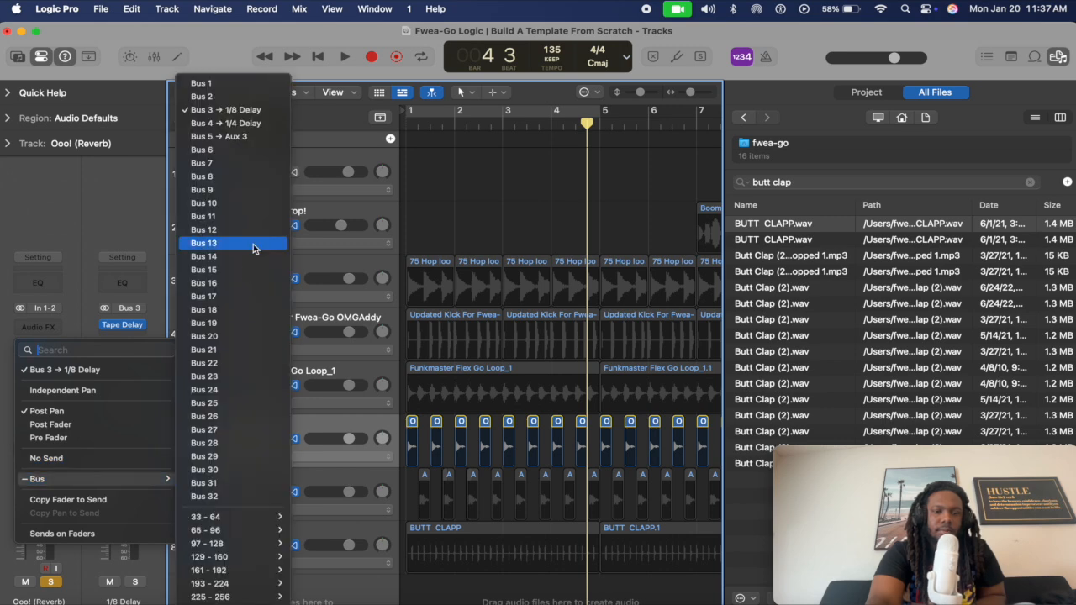
{"action": "left_click", "coordinate": [235, 137]}
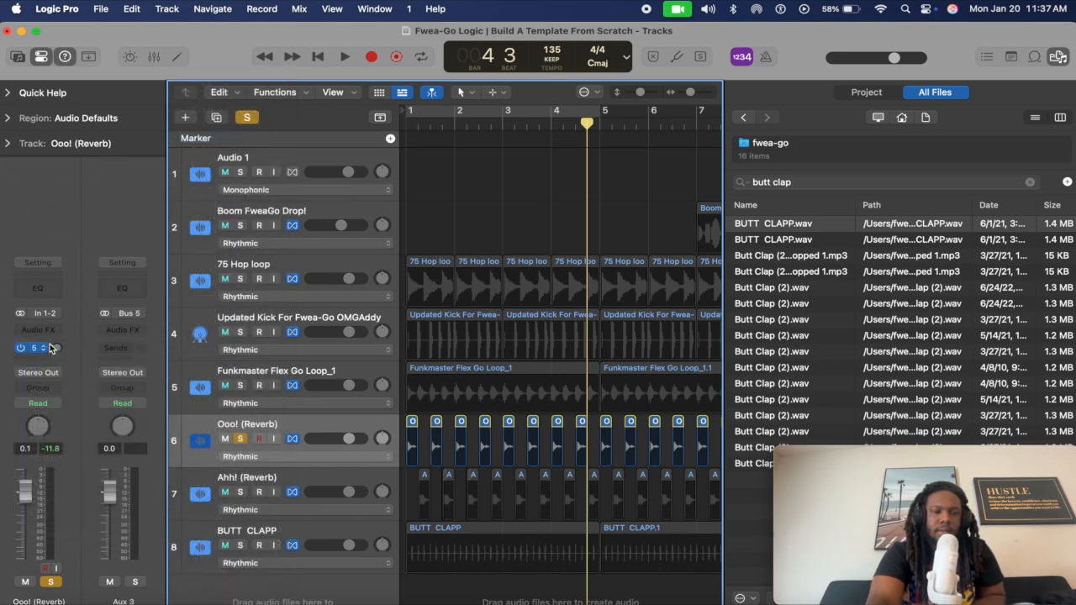
{"action": "left_click", "coordinate": [123, 331]}
{"action": "mouse_move", "coordinate": [152, 356]}
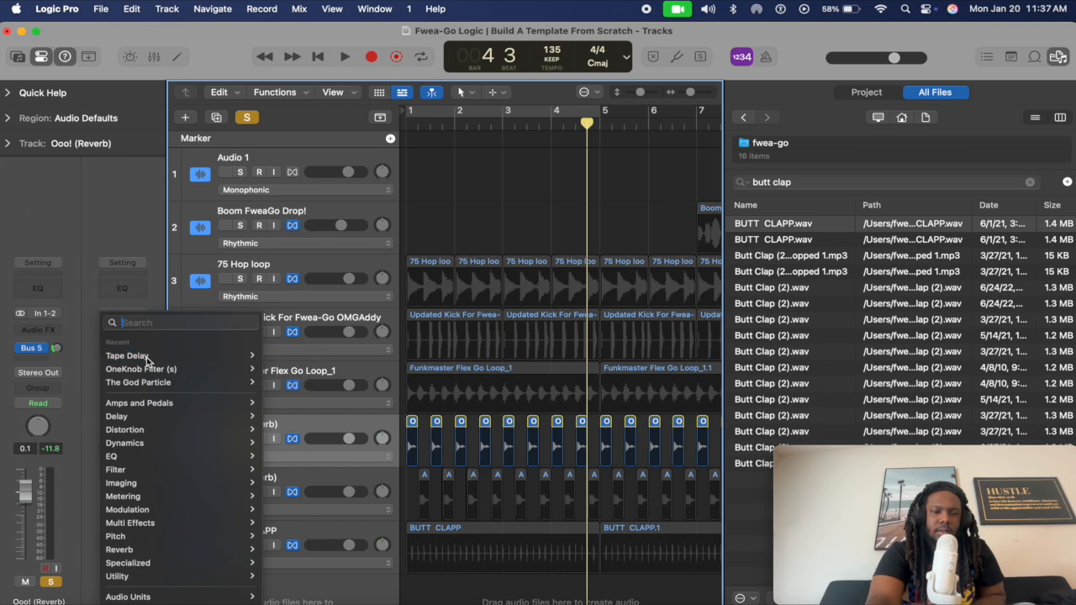
{"action": "left_click", "coordinate": [282, 357]}
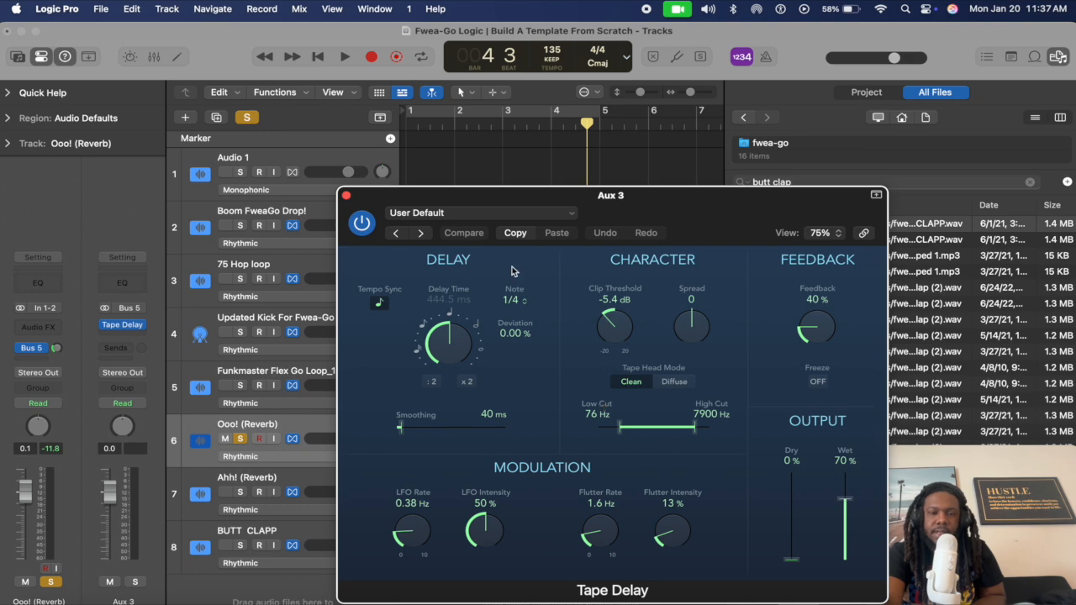
{"action": "left_click", "coordinate": [346, 196]}
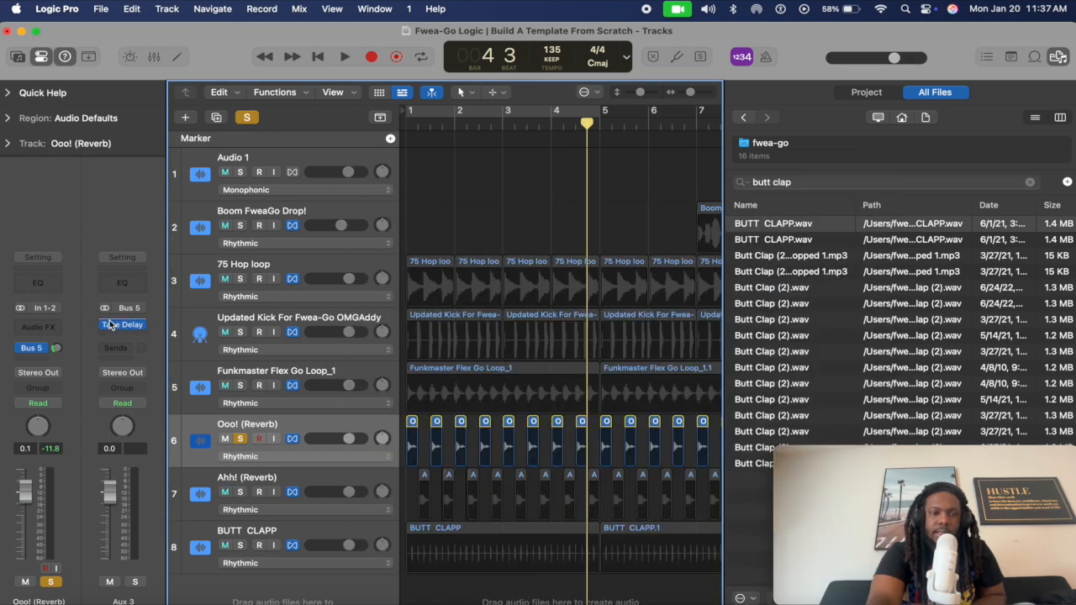
Switch the Ooo! (Reverb) send to Bus 4 (1/4 Delay) and save its Tape Delay settings as the default, replacing the existing one.
{"action": "left_click", "coordinate": [34, 347]}
{"action": "mouse_move", "coordinate": [105, 485]}
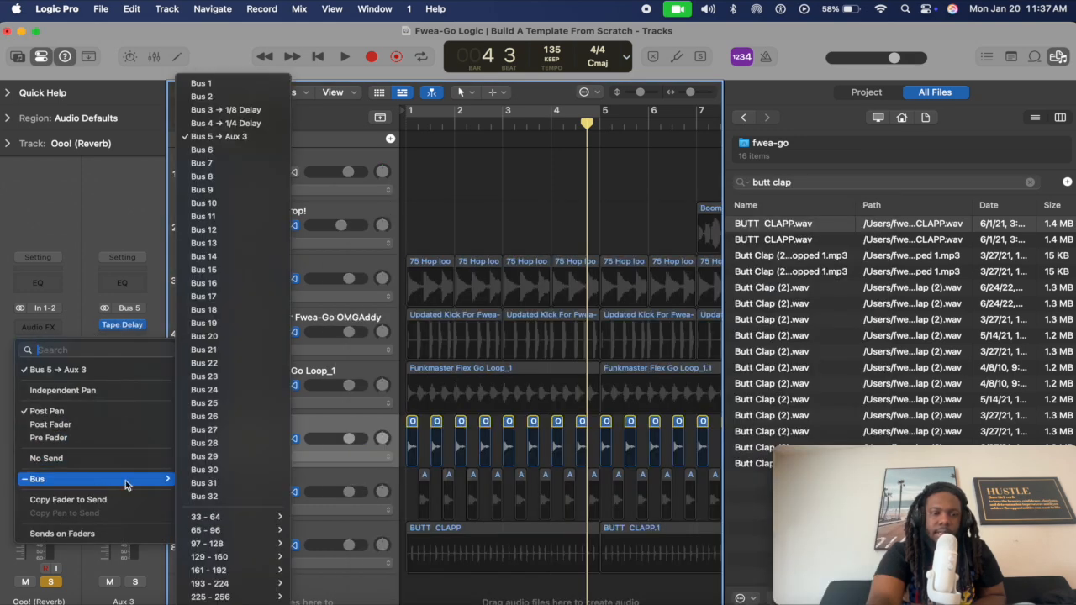
{"action": "left_click", "coordinate": [225, 123]}
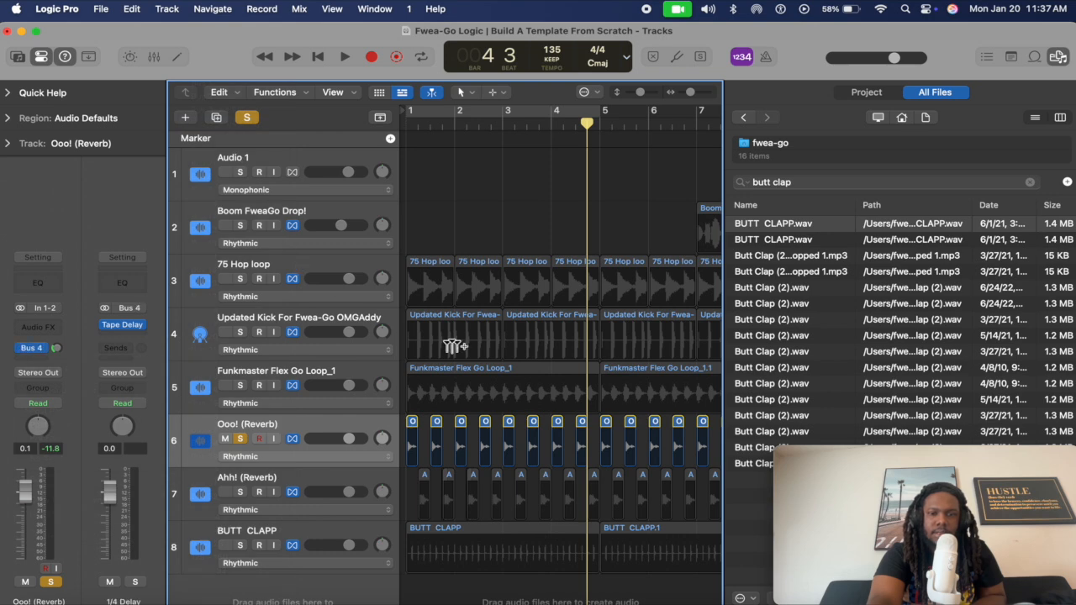
{"action": "left_click", "coordinate": [123, 326]}
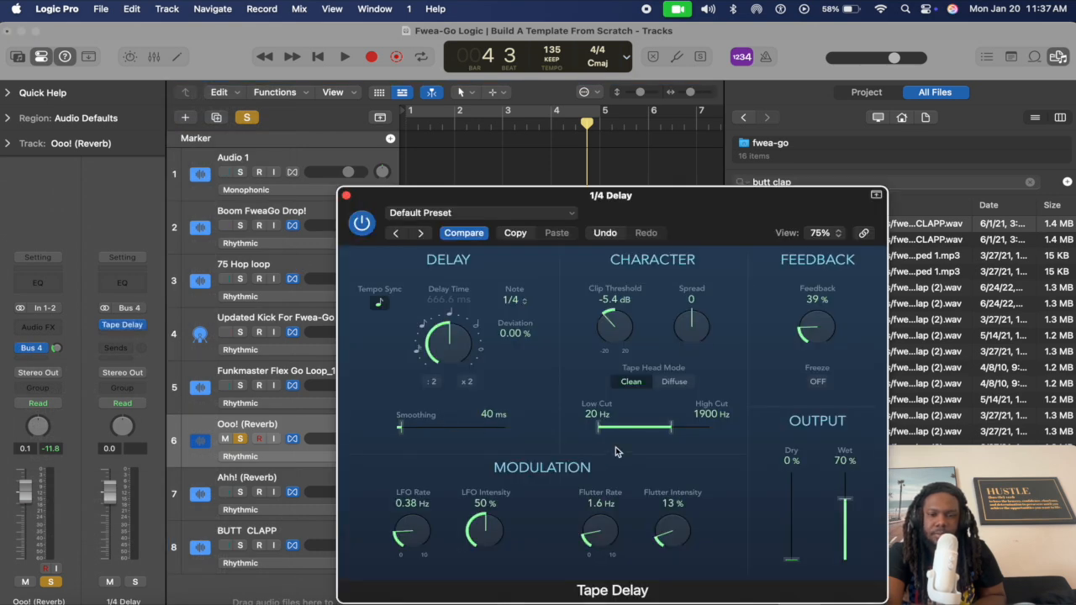
{"action": "left_click", "coordinate": [491, 215]}
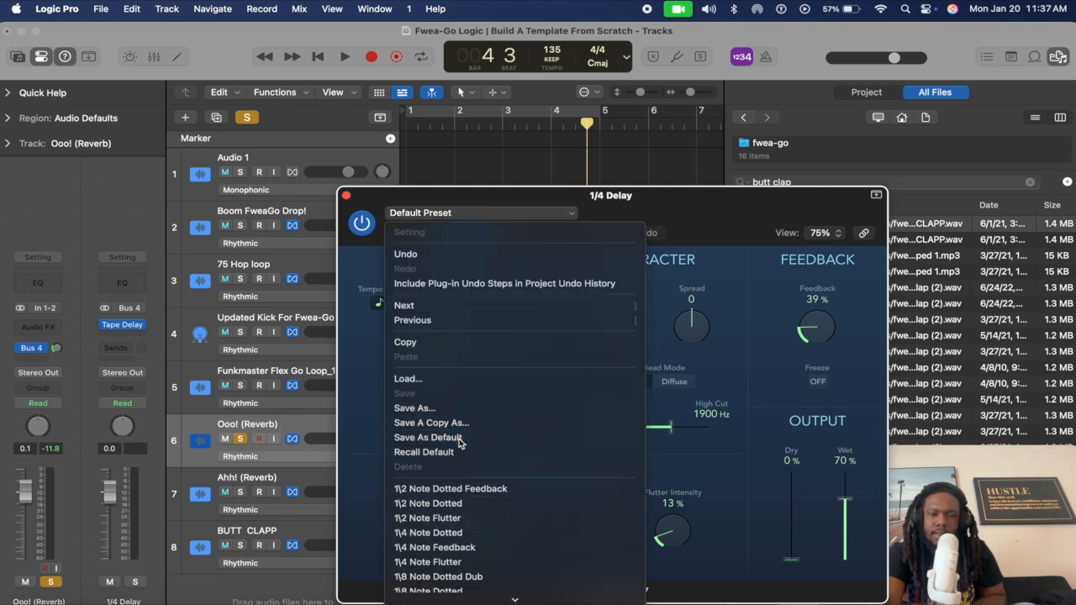
{"action": "left_click", "coordinate": [428, 438]}
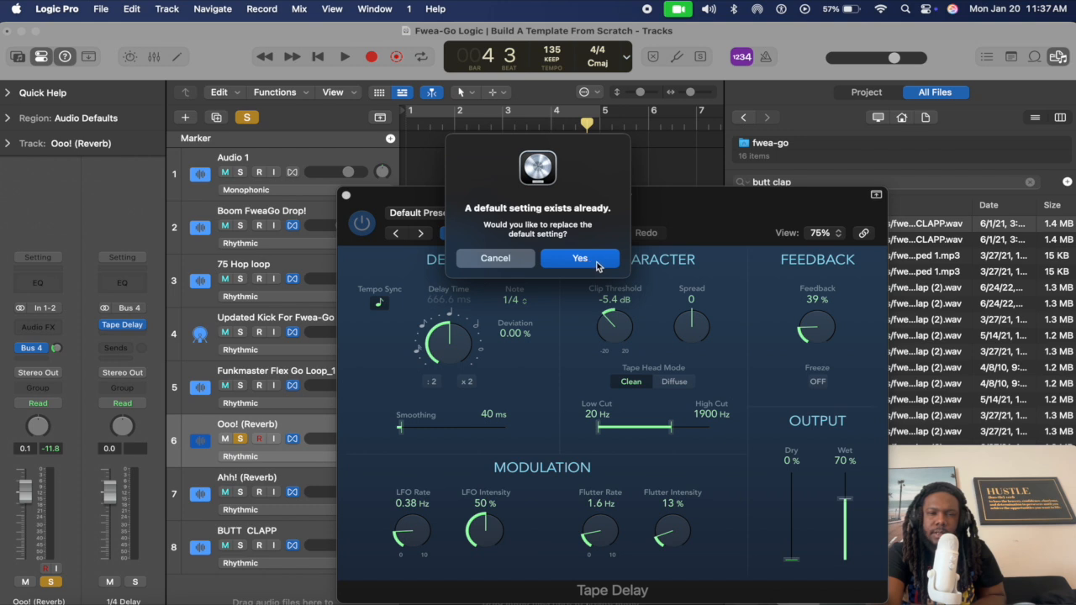
{"action": "left_click", "coordinate": [599, 264]}
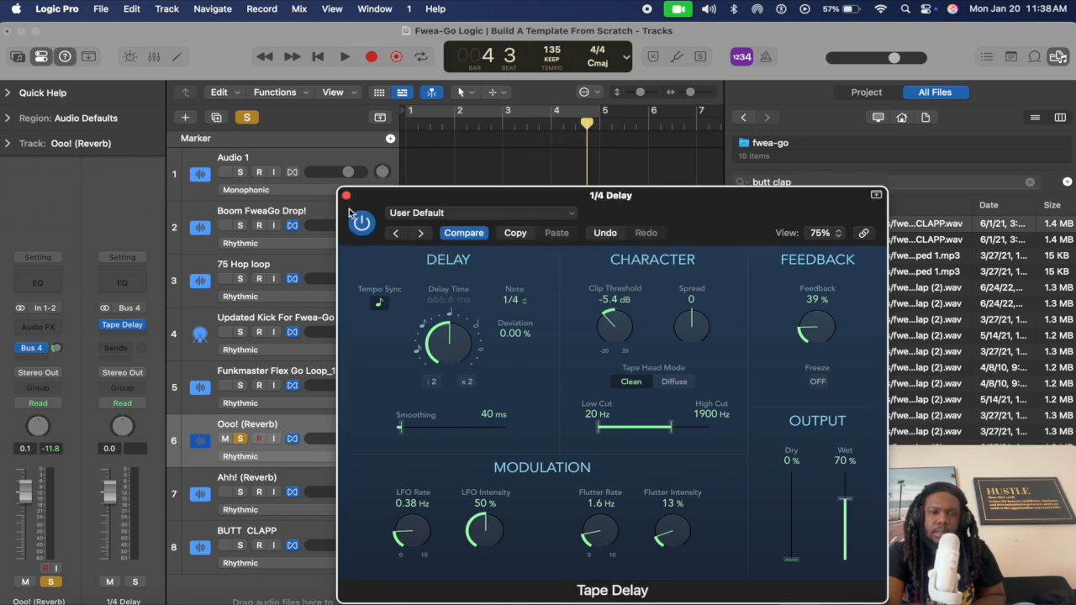
Set the 1/4 Delay's Tape Delay feedback to 40% and overwrite the default setting with it, closing the plug-in.
{"action": "left_click_drag", "start_coordinate": [820, 322], "coordinate": [820, 324]}
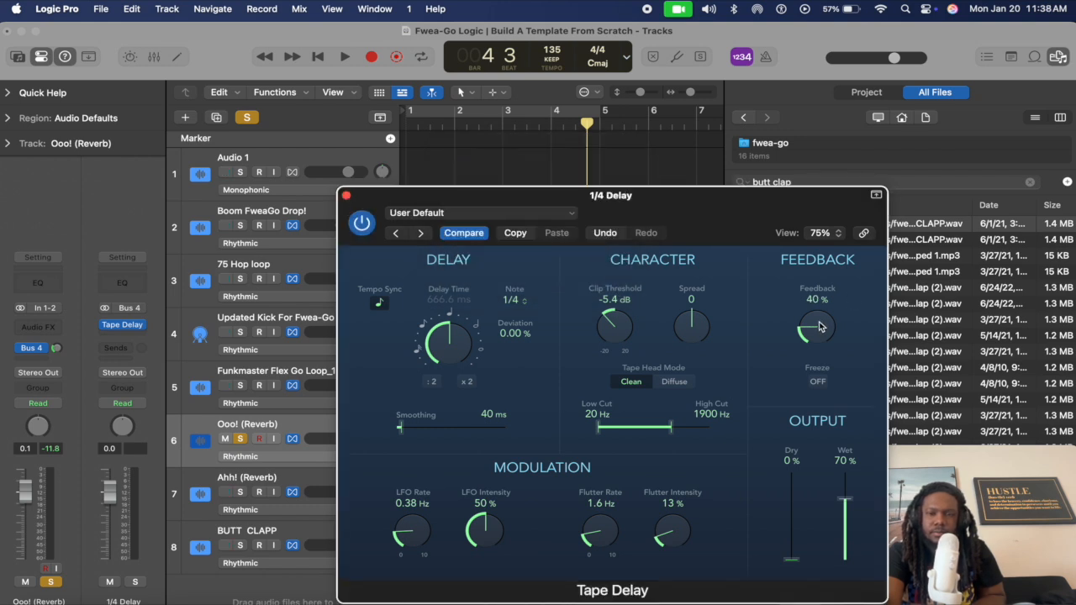
{"action": "left_click", "coordinate": [460, 217]}
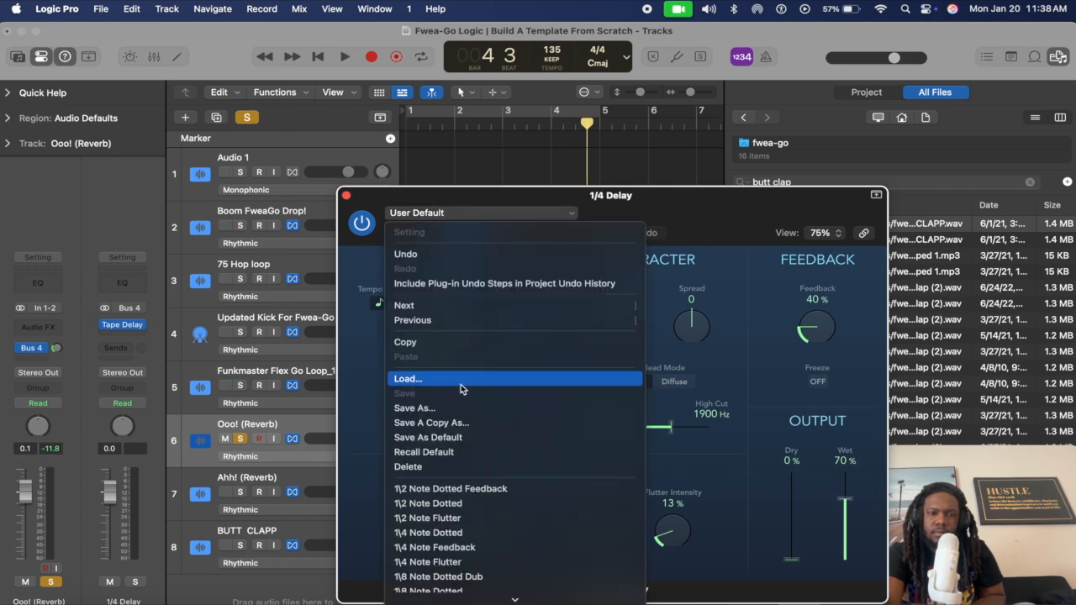
{"action": "left_click", "coordinate": [455, 438]}
{"action": "left_click", "coordinate": [575, 257]}
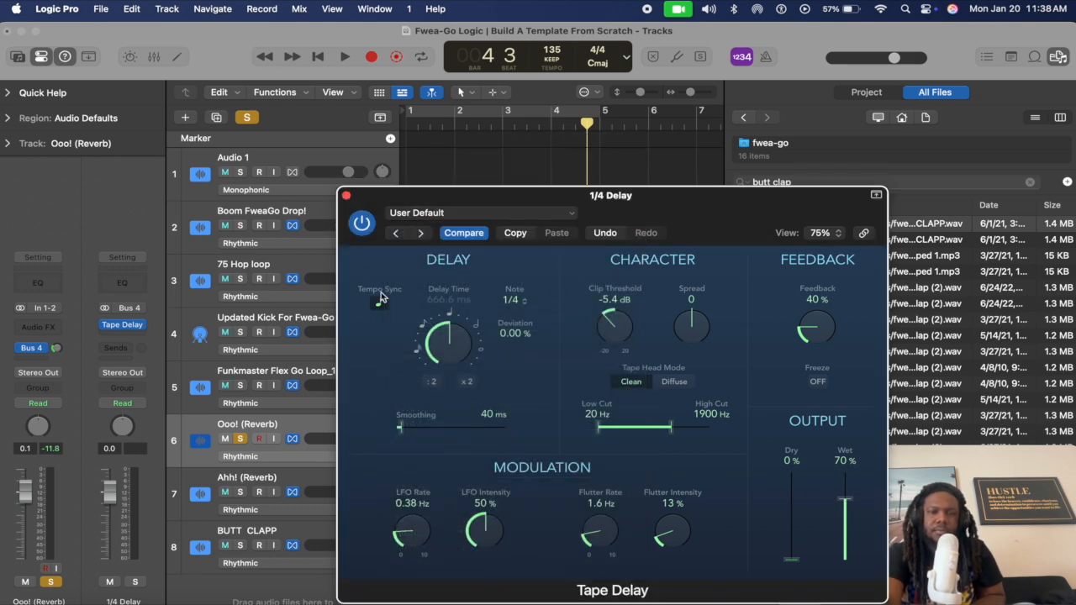
{"action": "left_click", "coordinate": [346, 195]}
Switch the Ooo! (Reverb) send back to Bus 5 and open the Tape Delay on Aux 3.
{"action": "left_click", "coordinate": [29, 353]}
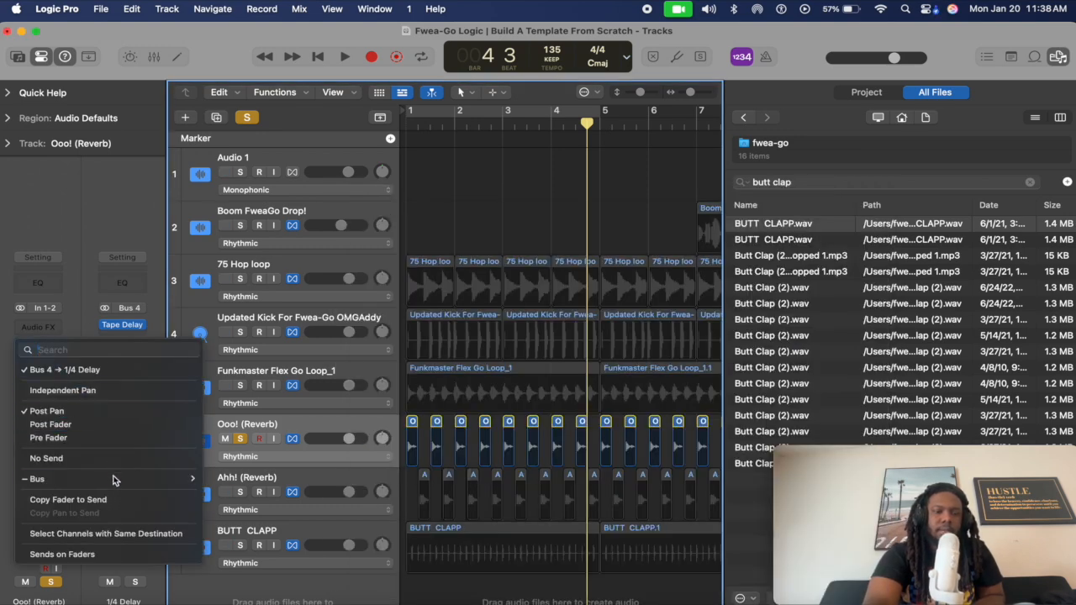
{"action": "mouse_move", "coordinate": [111, 476]}
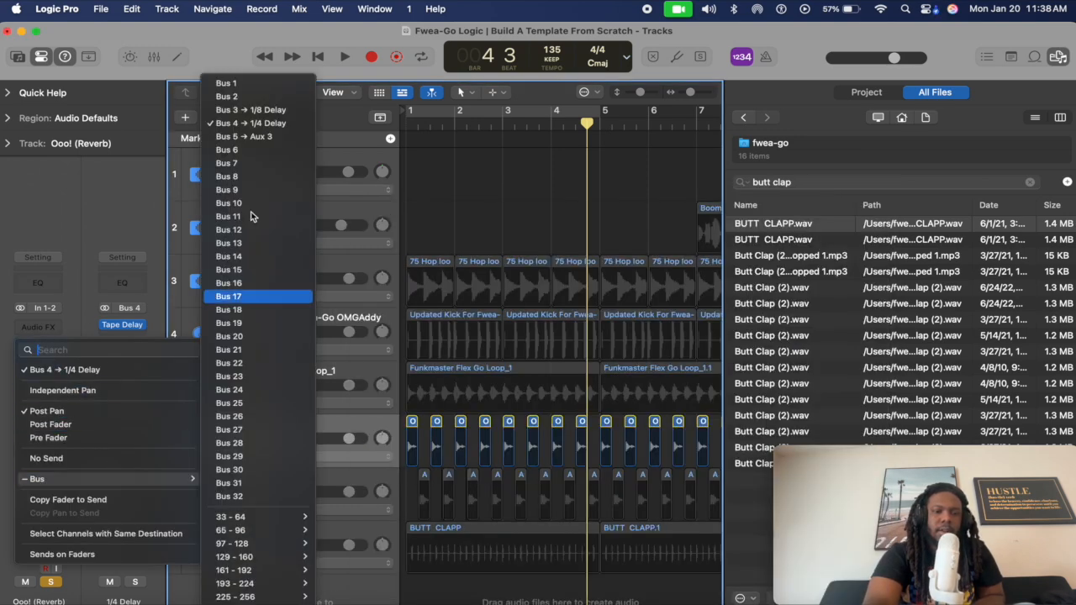
{"action": "left_click", "coordinate": [276, 136]}
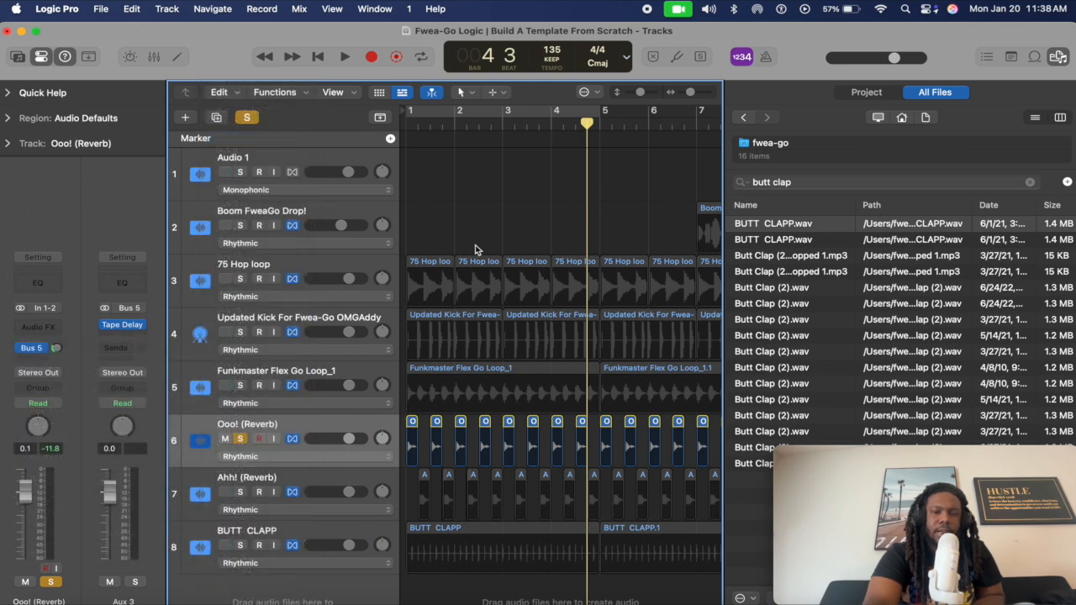
{"action": "left_click", "coordinate": [122, 324]}
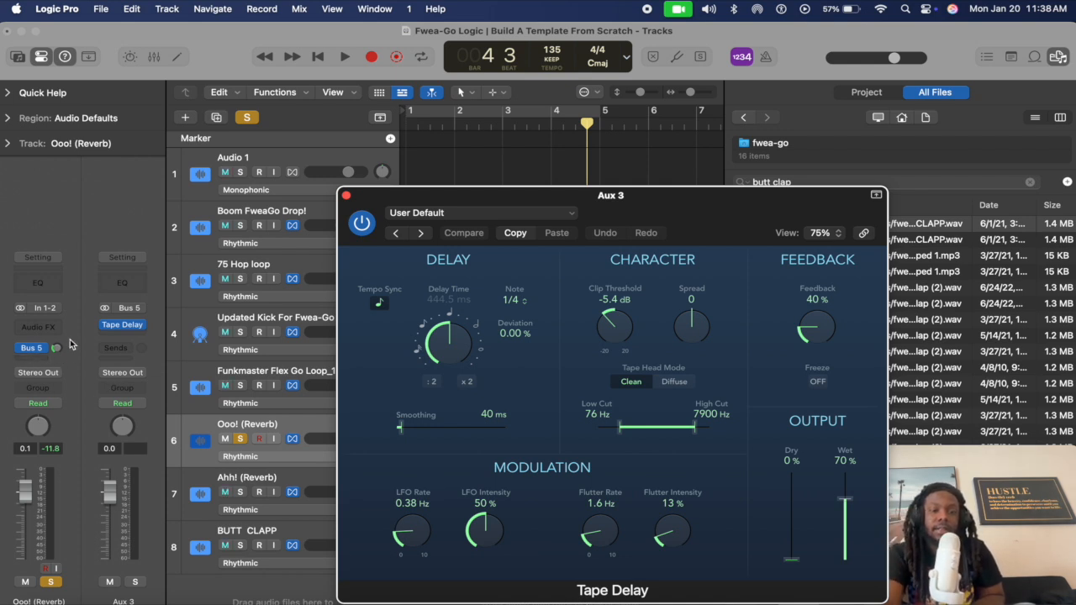
Set the Aux 3 Tape Delay's note value to 1/2 and close the plug-in.
{"action": "left_click", "coordinate": [529, 213]}
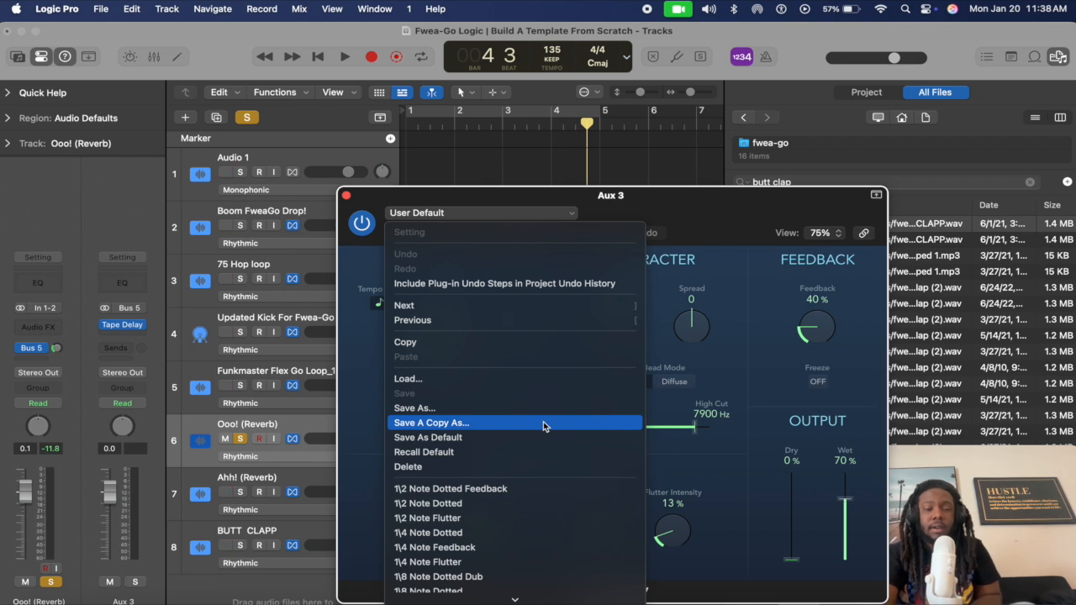
{"action": "left_click", "coordinate": [687, 226]}
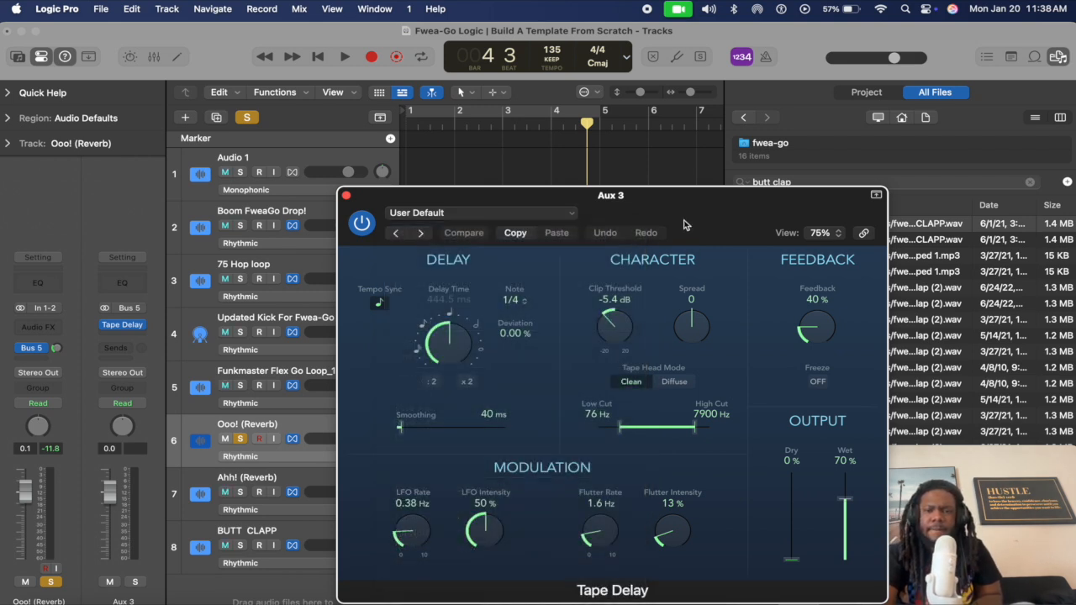
{"action": "left_click", "coordinate": [513, 301]}
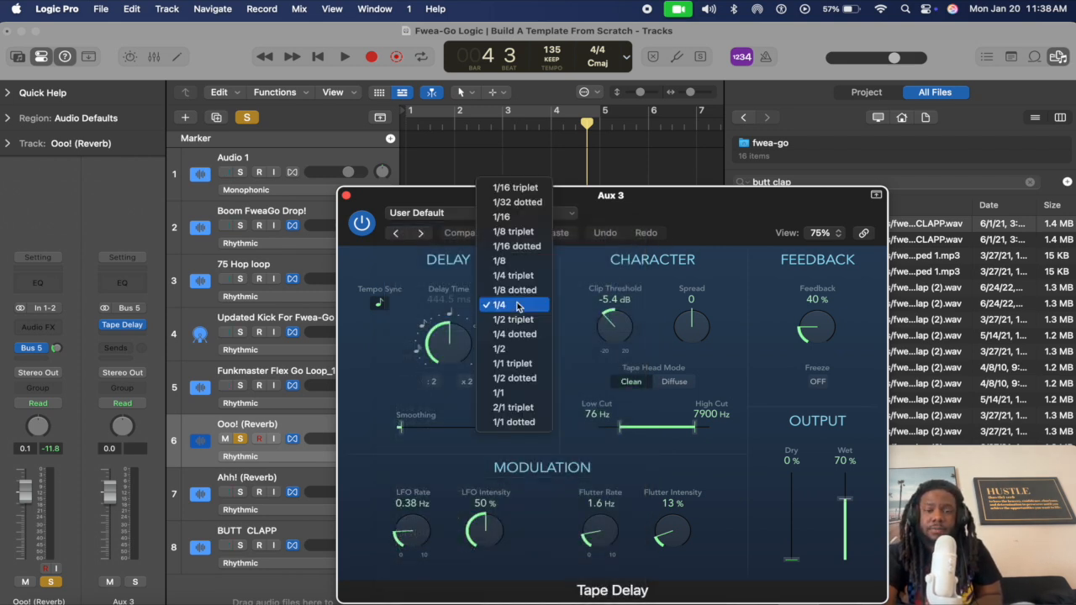
{"action": "left_click", "coordinate": [515, 350]}
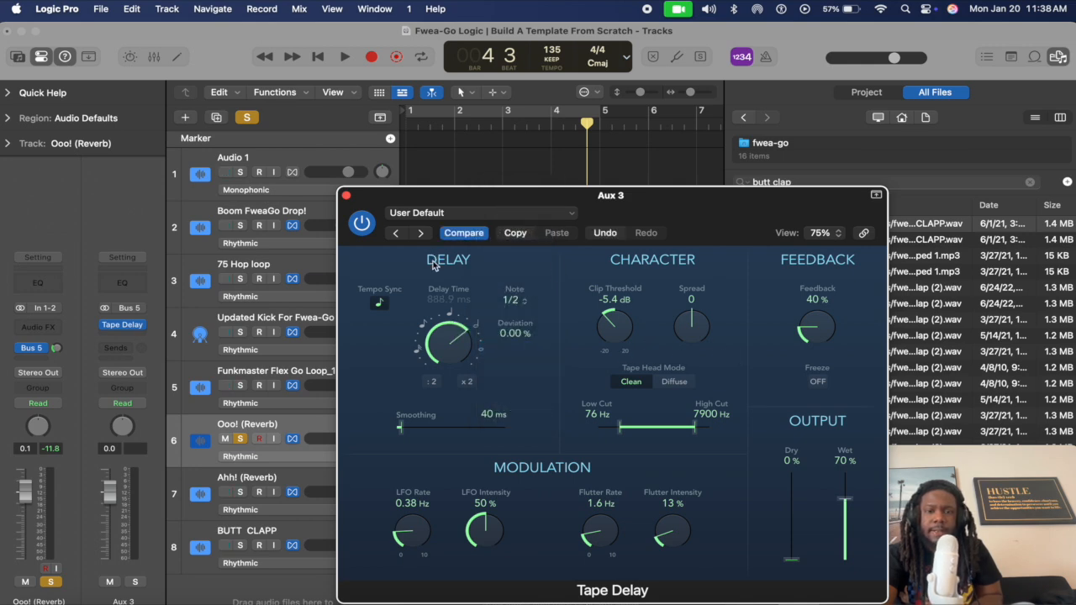
{"action": "left_click", "coordinate": [347, 196]}
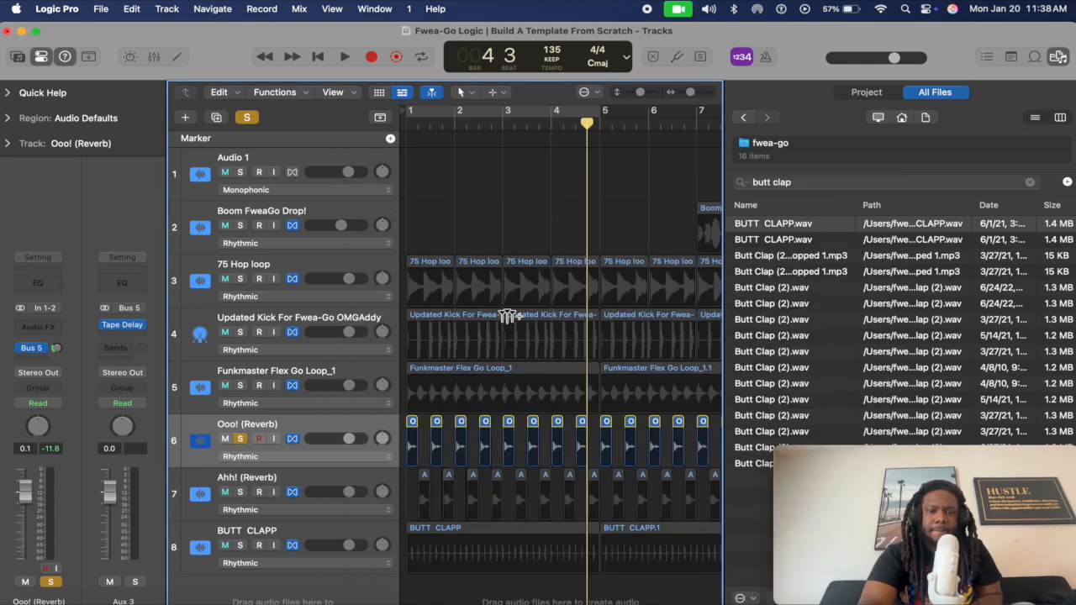
Play the soloed Ooo! (Reverb) track from the start to audition the half-note delay.
{"action": "key", "text": "Return"}
{"action": "key", "text": "space"}
{"action": "key", "text": "space"}
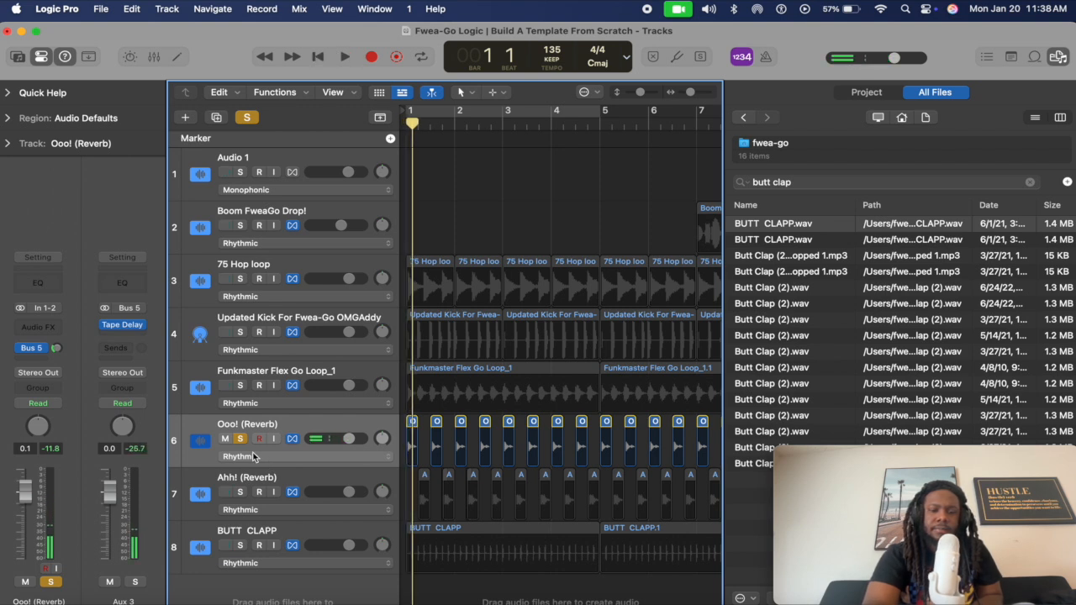
{"action": "key", "text": "space"}
{"action": "key", "text": "space"}
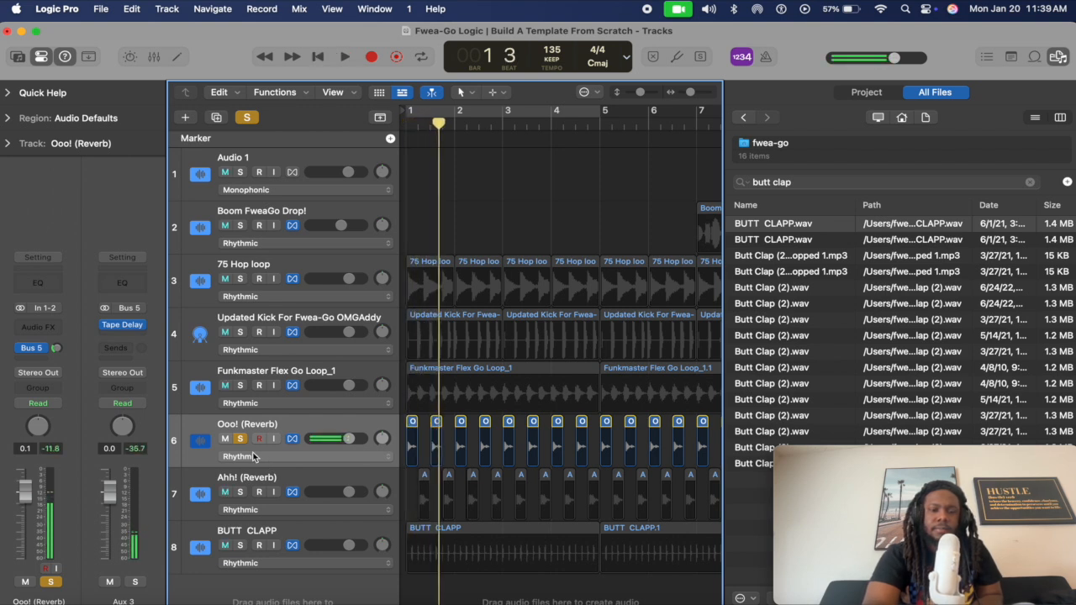
{"action": "left_click", "coordinate": [241, 439]}
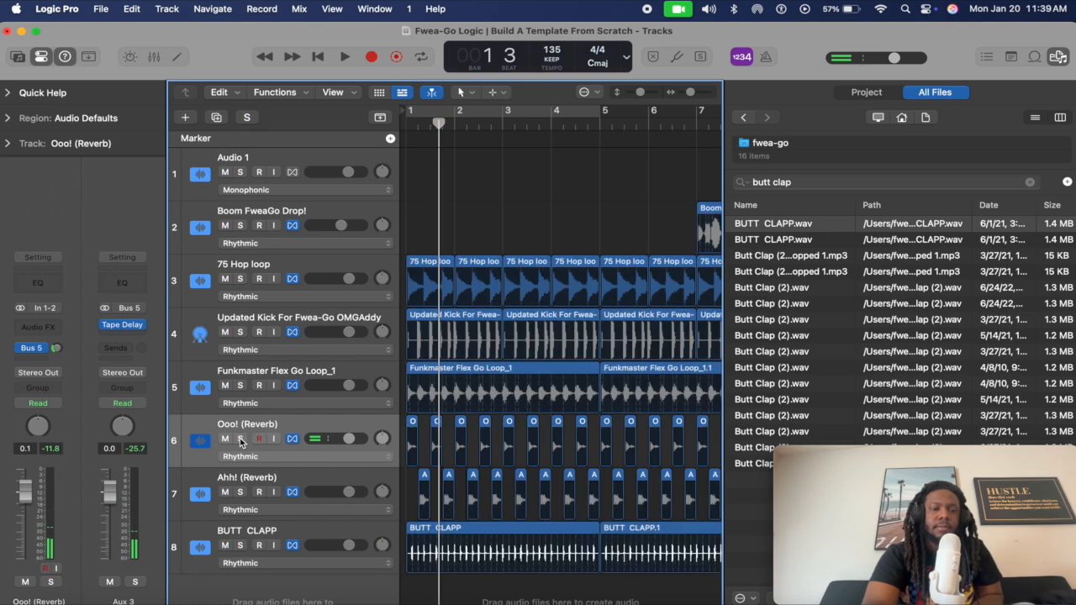
{"action": "left_click", "coordinate": [241, 439]}
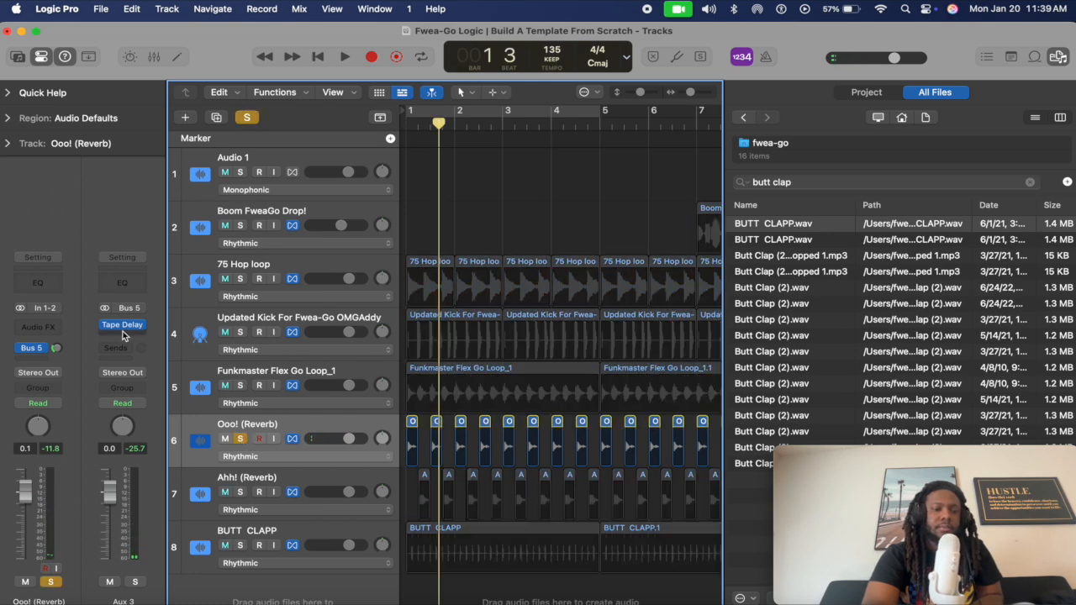
Rename the Aux 3 channel as 1/2 Delay.
{"action": "left_click", "coordinate": [34, 349]}
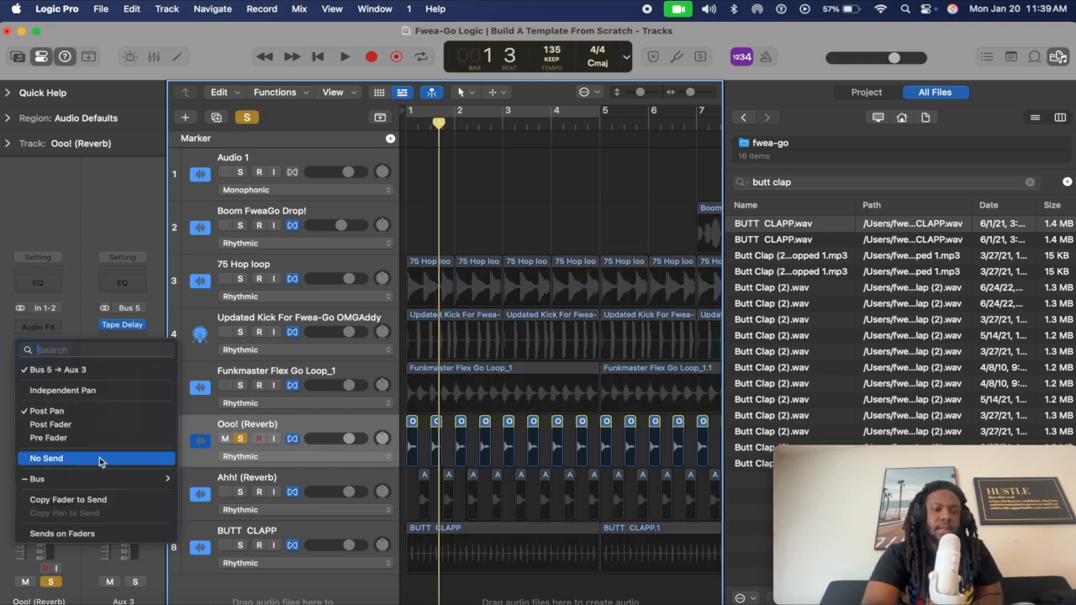
{"action": "mouse_move", "coordinate": [106, 478]}
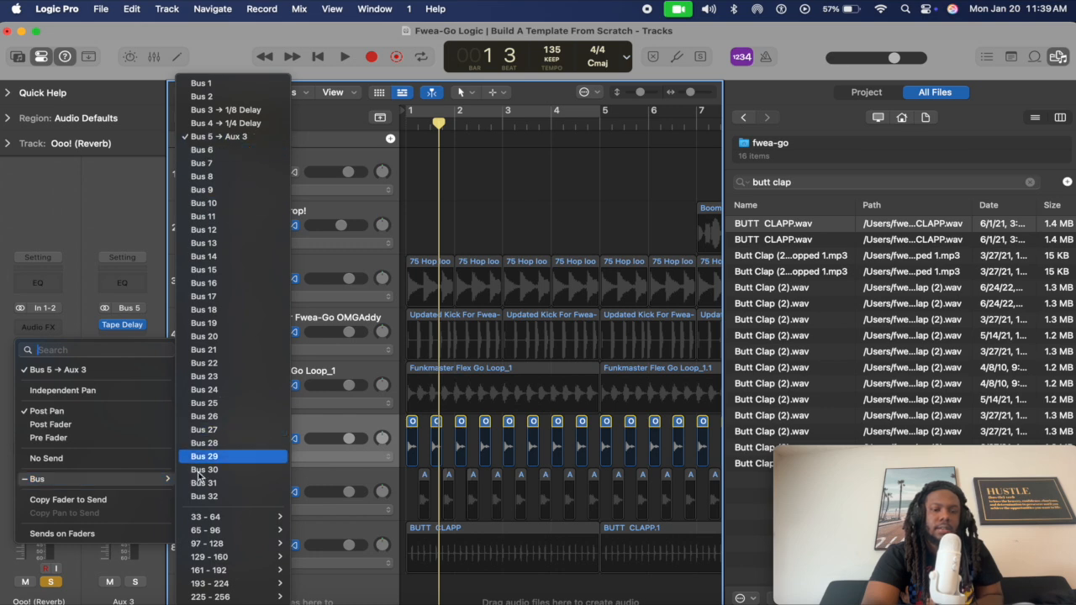
{"action": "left_click", "coordinate": [198, 580]}
{"action": "double_click", "coordinate": [123, 600]}
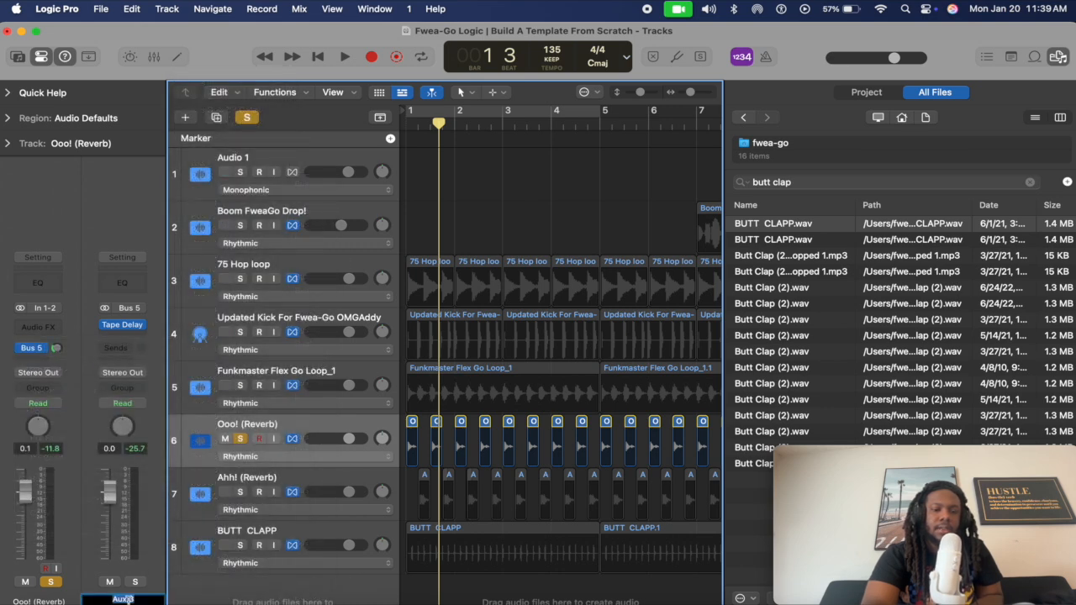
{"action": "type", "text": "1/2 Delay"}
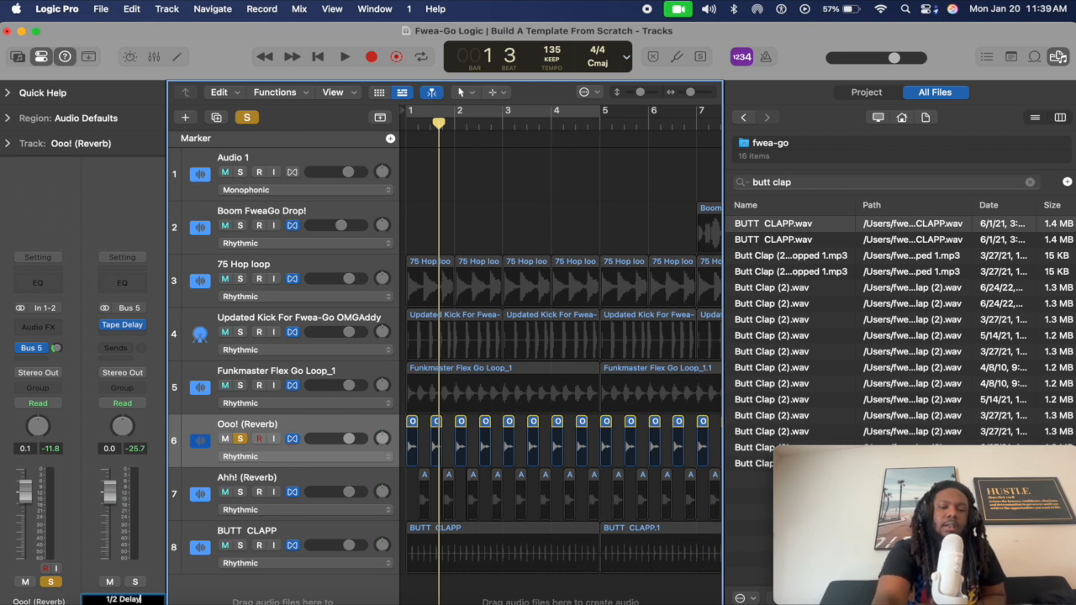
{"action": "key", "text": "Return"}
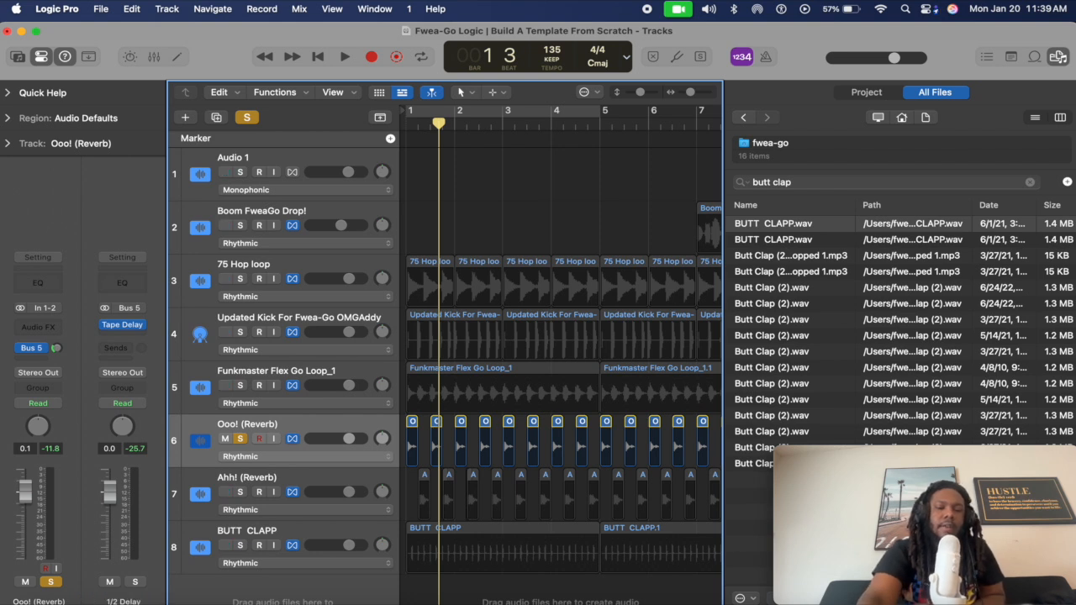
Switch the Ooo! (Reverb) send to Bus 6 and insert a Tape Delay on the Aux 4 channel.
{"action": "left_click", "coordinate": [34, 350]}
{"action": "mouse_move", "coordinate": [50, 479]}
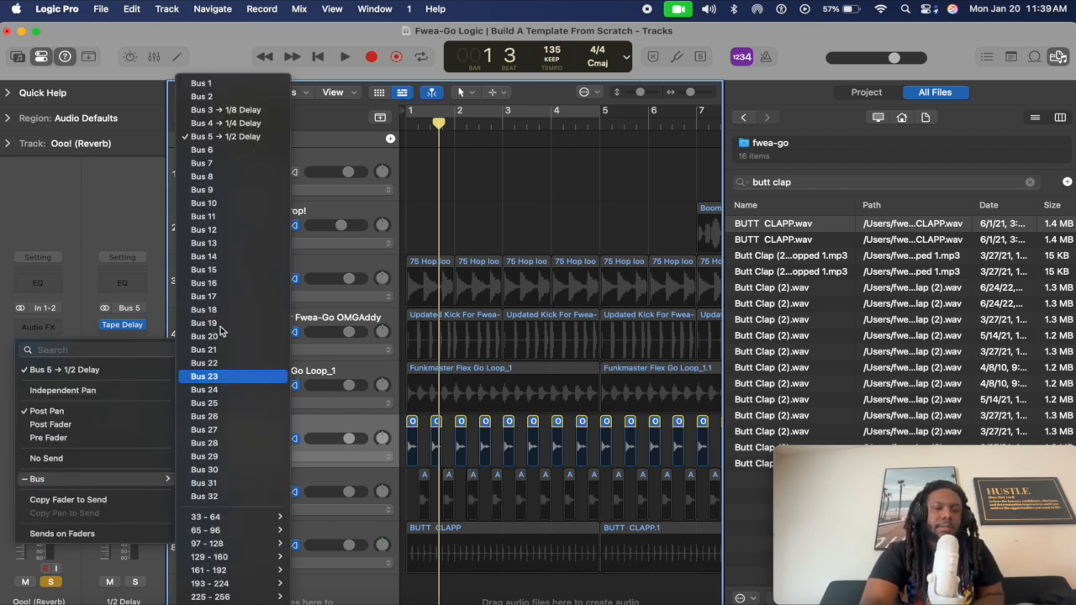
{"action": "left_click", "coordinate": [227, 152]}
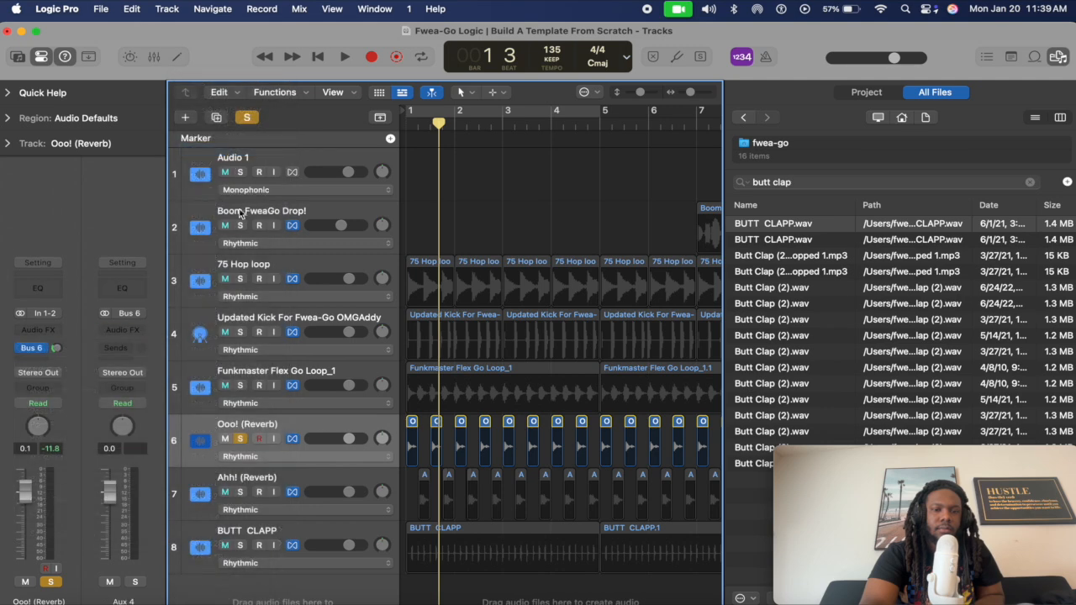
{"action": "left_click", "coordinate": [131, 330]}
{"action": "mouse_move", "coordinate": [139, 358]}
{"action": "left_click", "coordinate": [279, 355]}
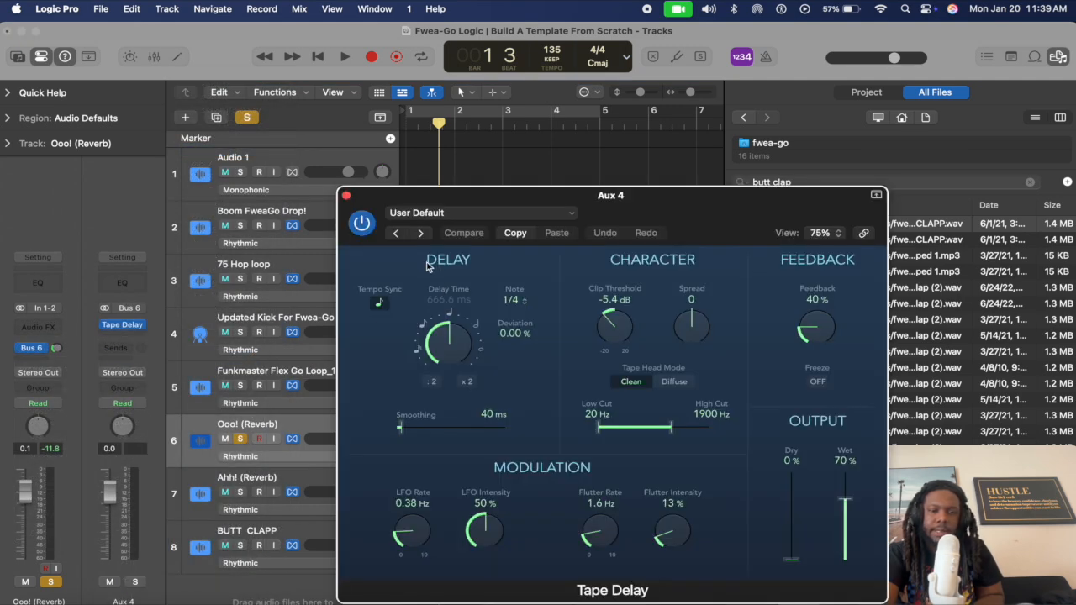
Set the Aux 4 Tape Delay's note value to 1/1 and close the plug-in.
{"action": "left_click", "coordinate": [515, 302]}
{"action": "left_click", "coordinate": [518, 393]}
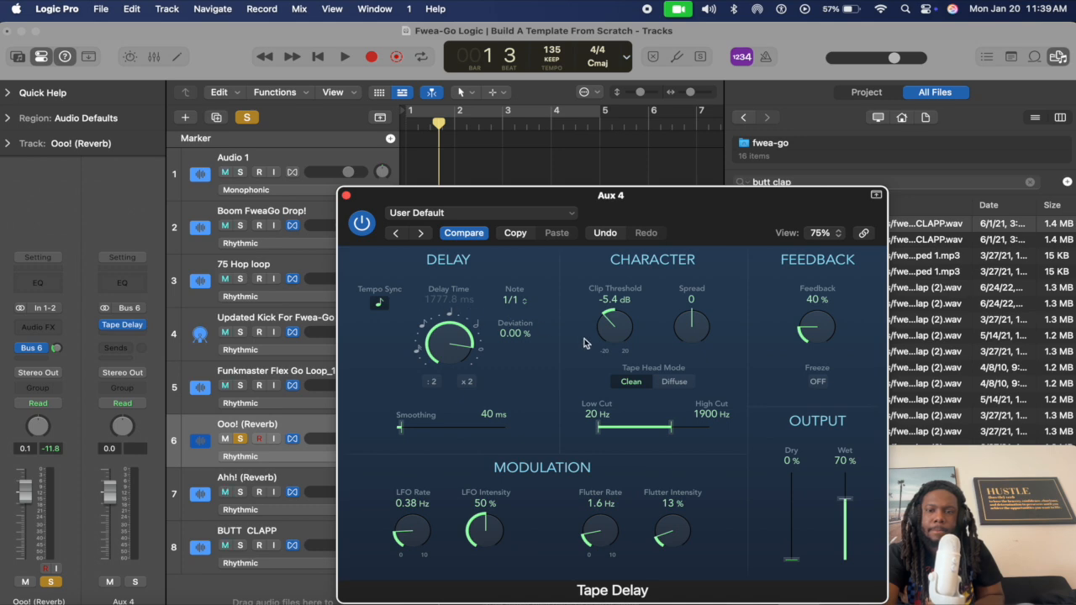
{"action": "left_click", "coordinate": [348, 196]}
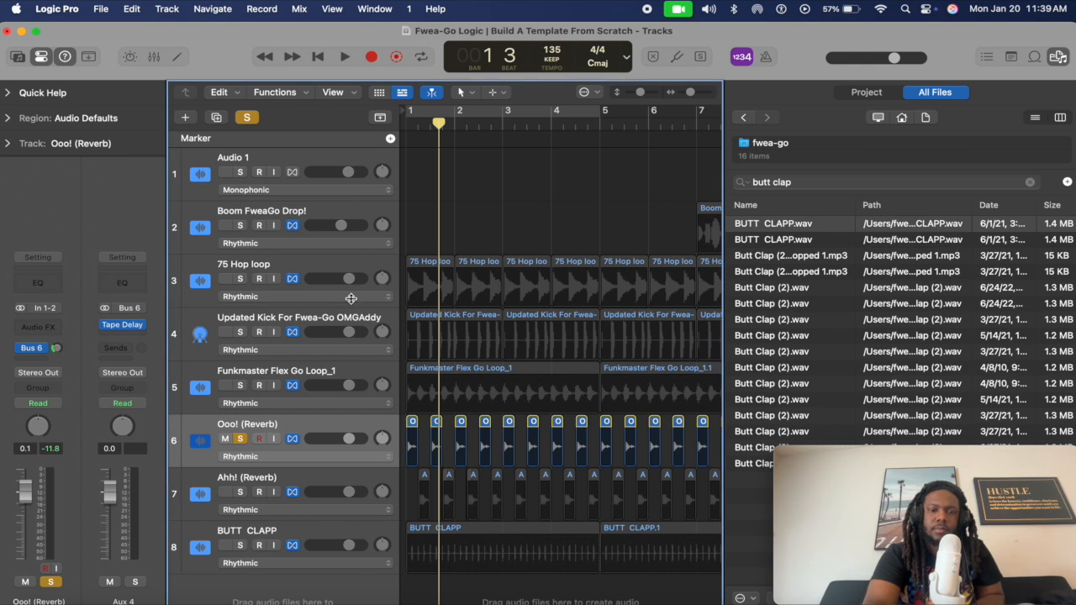
Play the Ooo! (Reverb) track from the start to audition the whole-note delay.
{"action": "key", "text": "Return"}
{"action": "key", "text": "space"}
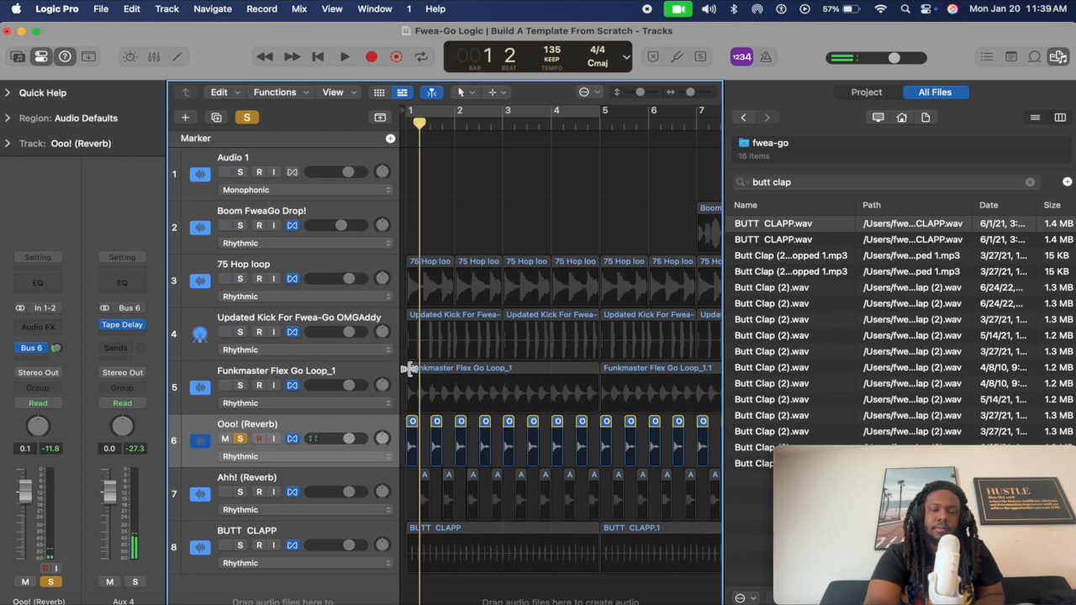
{"action": "key", "text": "space"}
{"action": "key", "text": "space"}
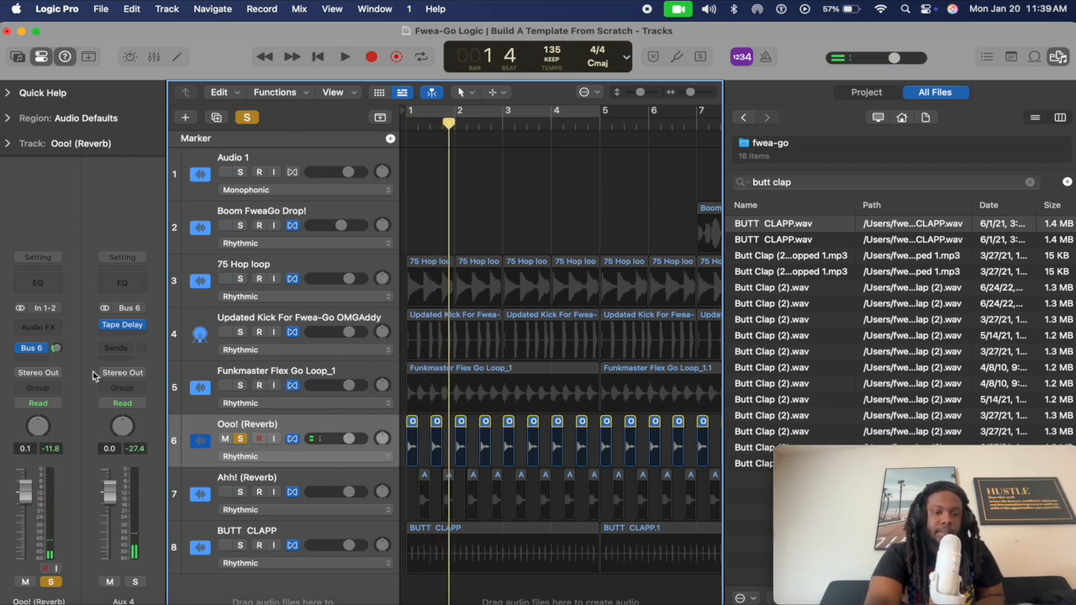
Audition the Ooo! (Reverb) track with its send routed to Bus 3 (1/8 Delay) and to Bus 4 (1/4 Delay).
{"action": "left_click", "coordinate": [38, 348]}
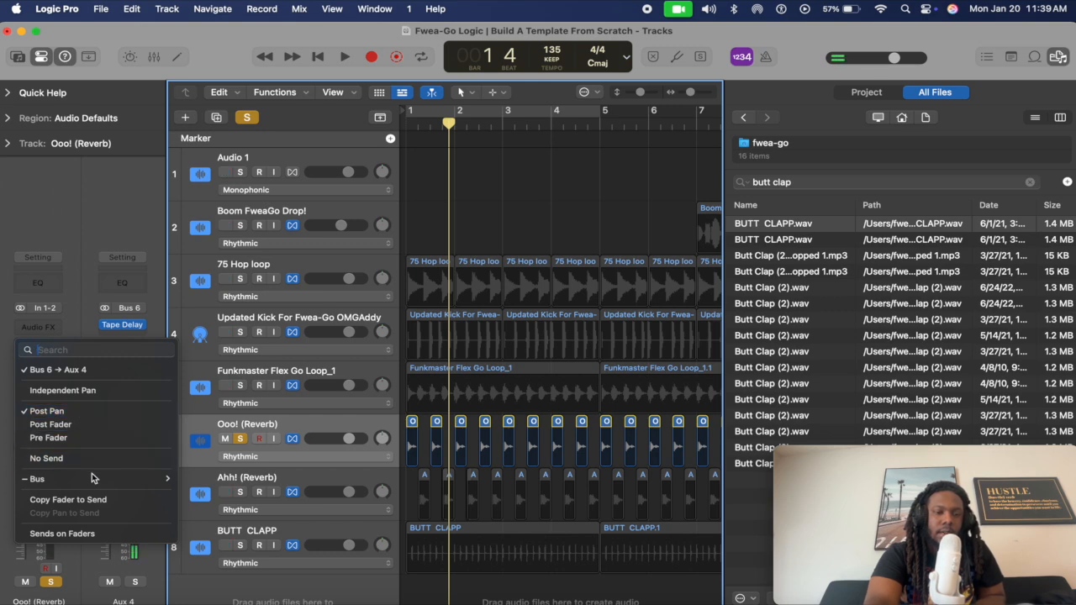
{"action": "mouse_move", "coordinate": [84, 479]}
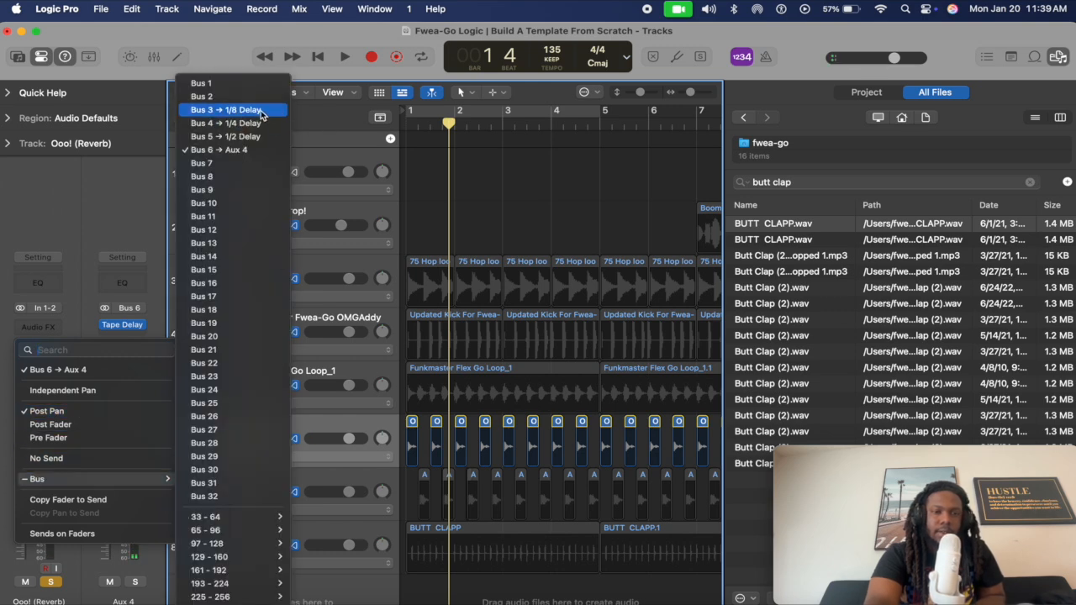
{"action": "left_click", "coordinate": [226, 109]}
{"action": "key", "text": "Return"}
{"action": "key", "text": "space"}
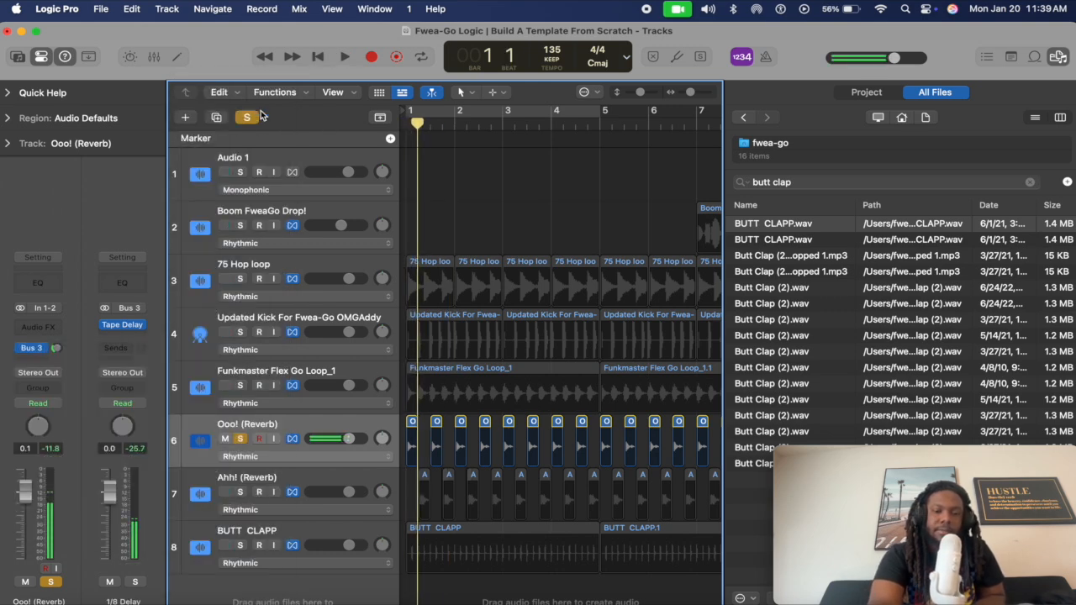
{"action": "left_click", "coordinate": [38, 347]}
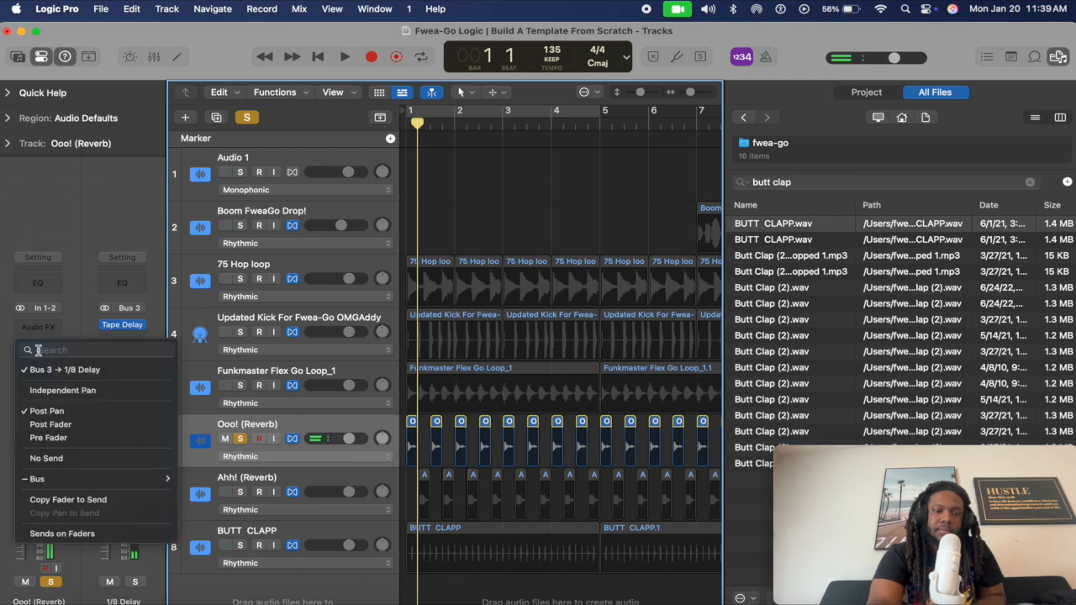
{"action": "mouse_move", "coordinate": [85, 478]}
{"action": "left_click", "coordinate": [260, 124]}
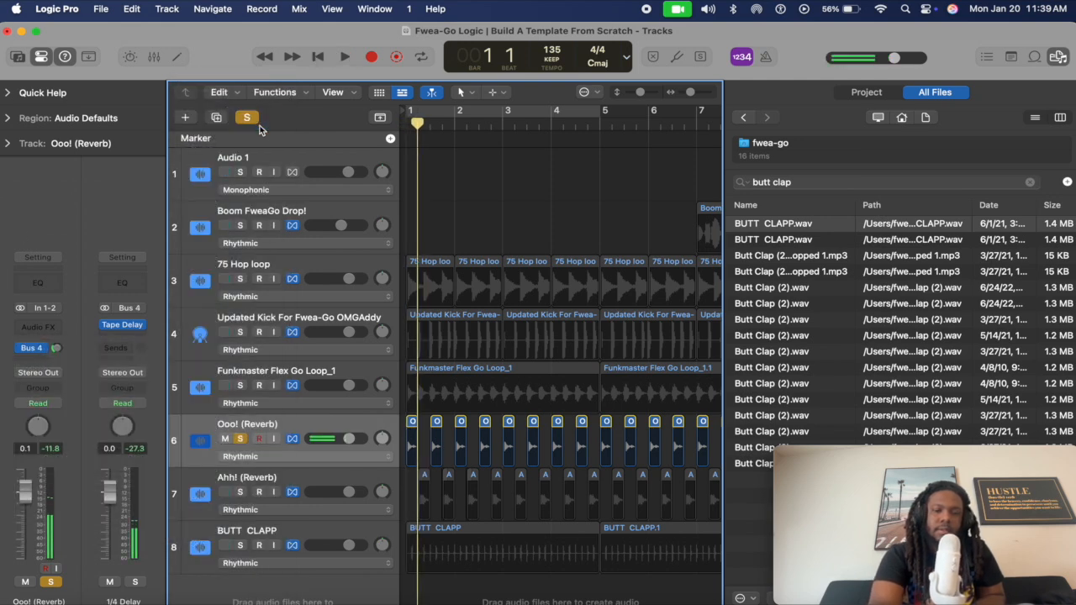
Switch the Ooo! (Reverb) send to Bus 5 (1/2 Delay) and play the track to hear it.
{"action": "left_click", "coordinate": [37, 347]}
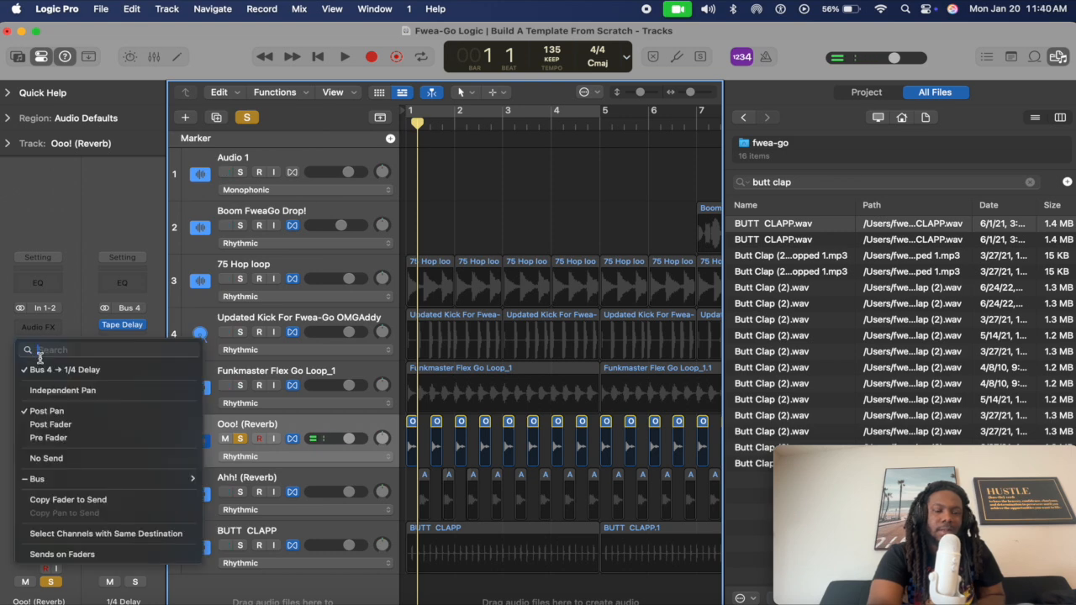
{"action": "mouse_move", "coordinate": [106, 479]}
{"action": "left_click", "coordinate": [276, 135]}
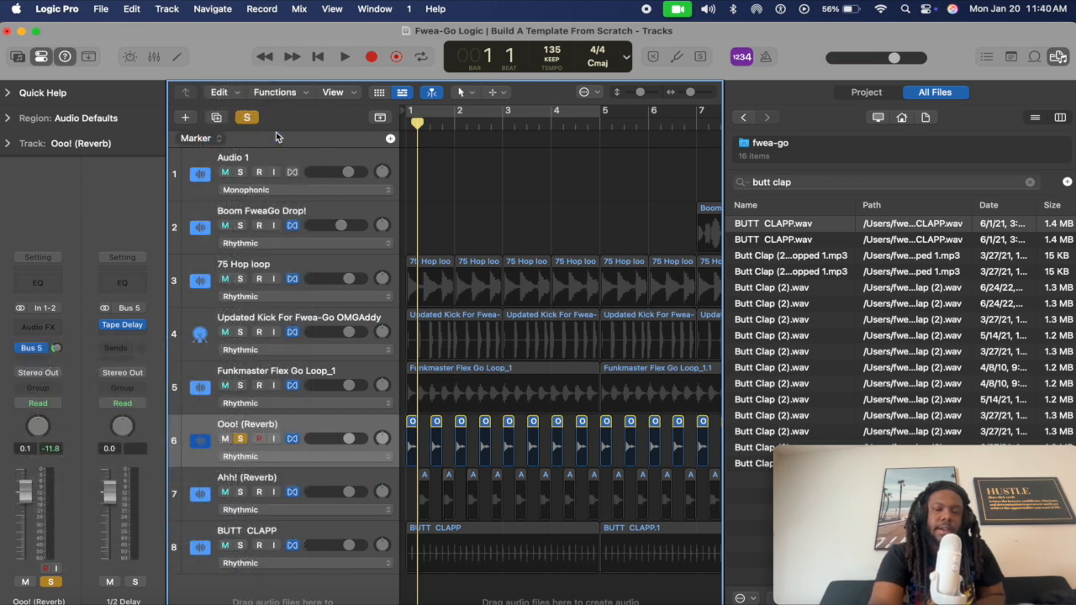
{"action": "key", "text": "space"}
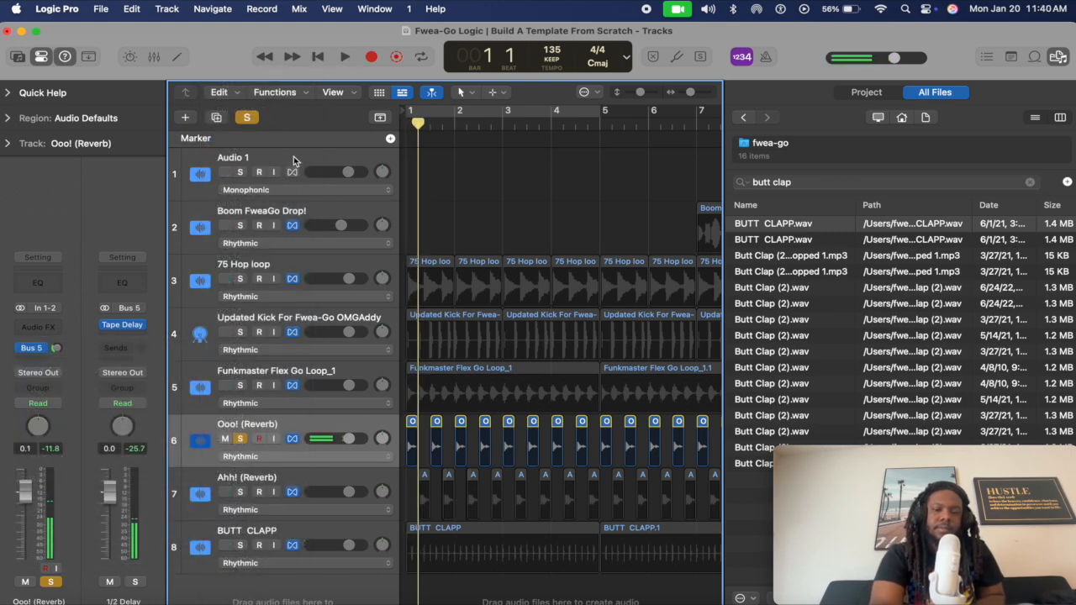
{"action": "key", "text": "space"}
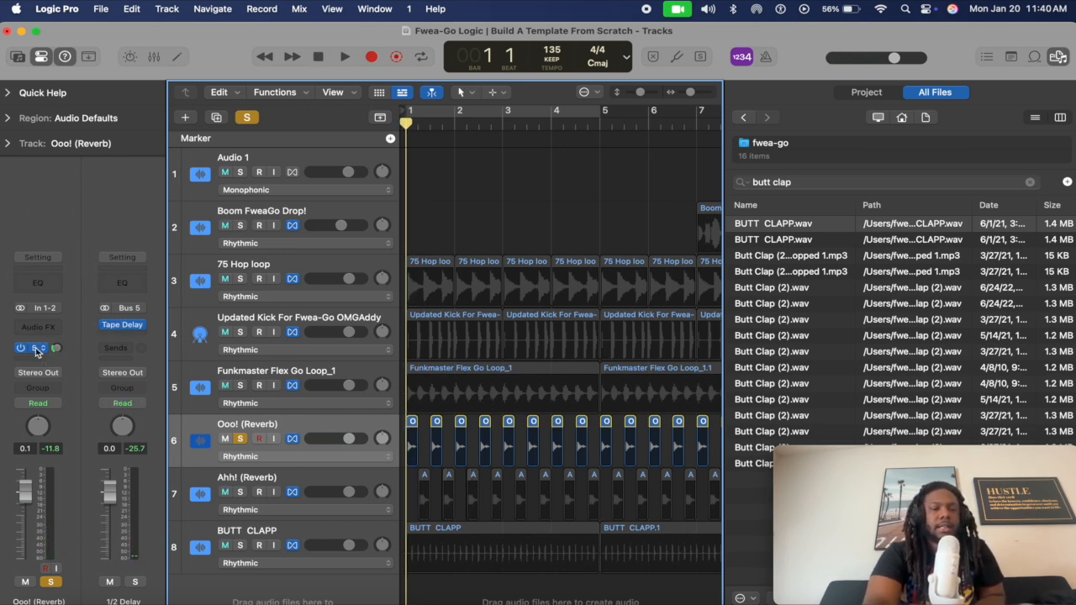
Rename the aux channel fed by Bus 5 as 1 Whole Delay.
{"action": "double_click", "coordinate": [124, 600]}
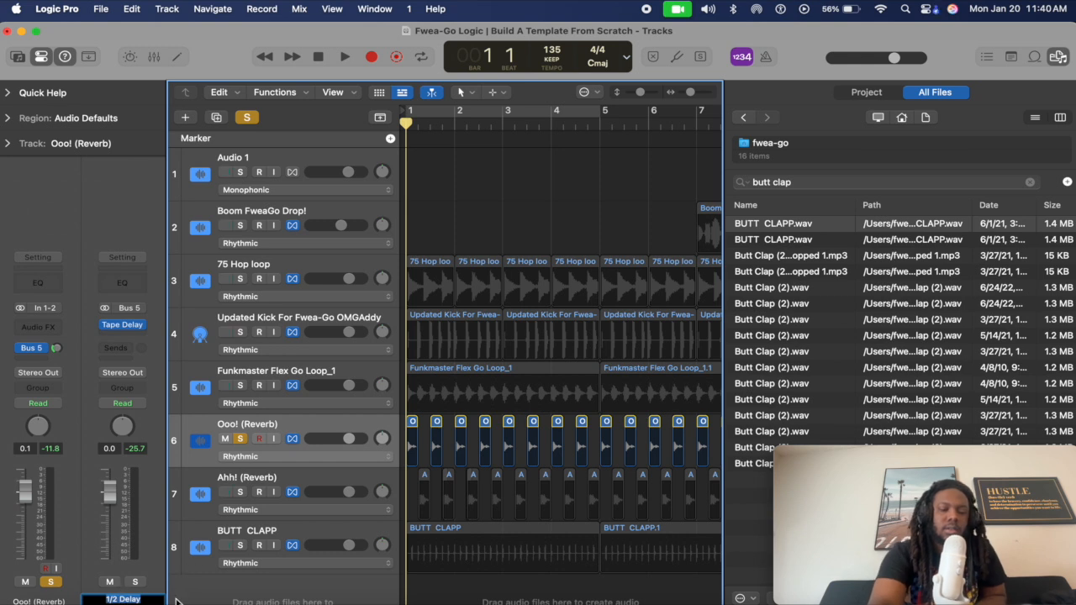
{"action": "key", "text": "BackSpace"}
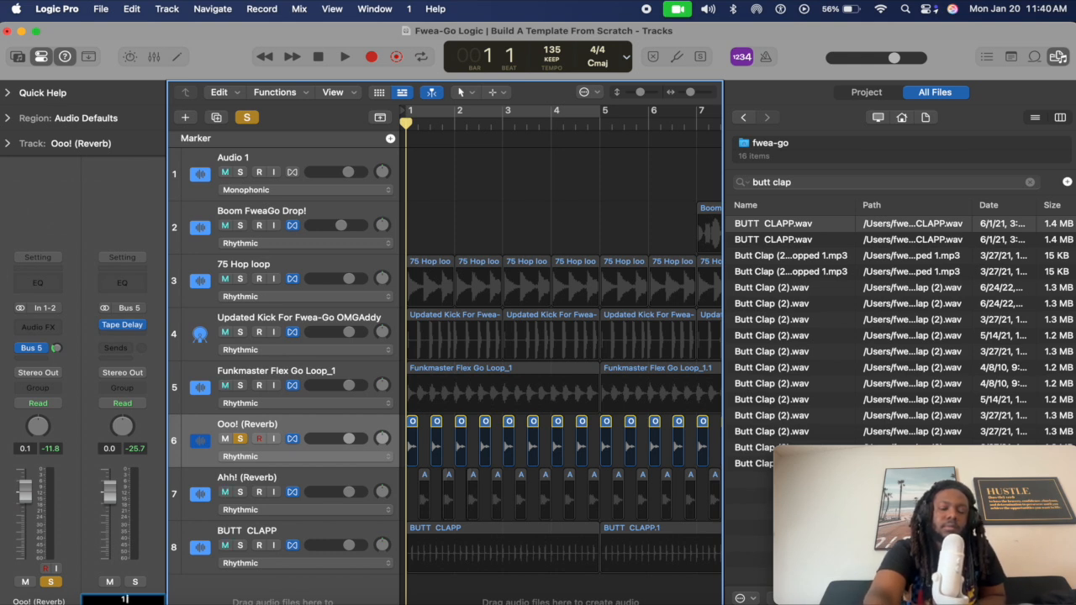
{"action": "type", "text": "1 Whole"}
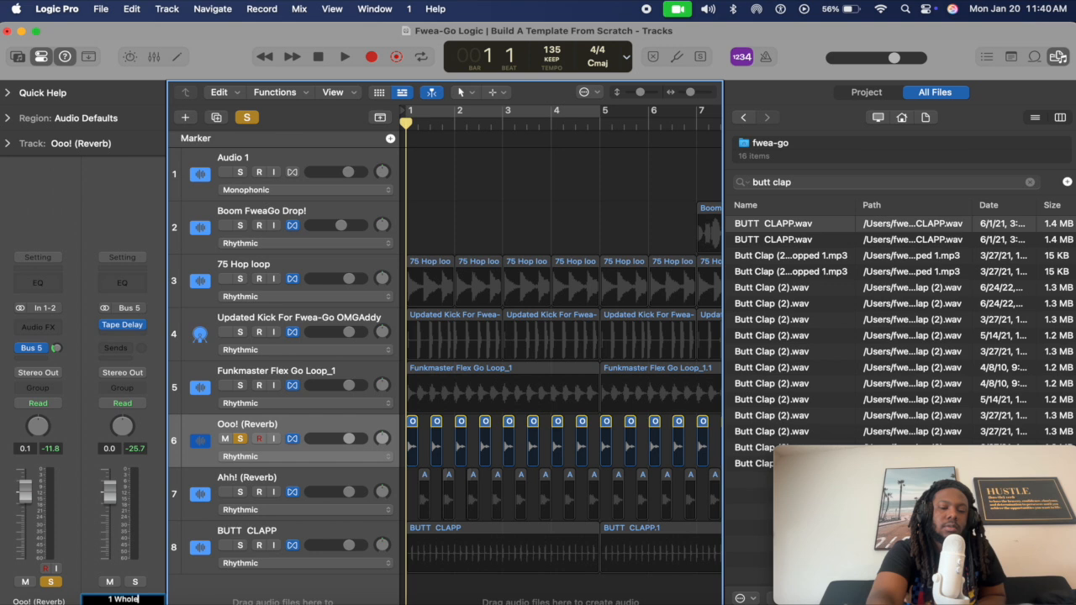
{"action": "type", "text": " Delay"}
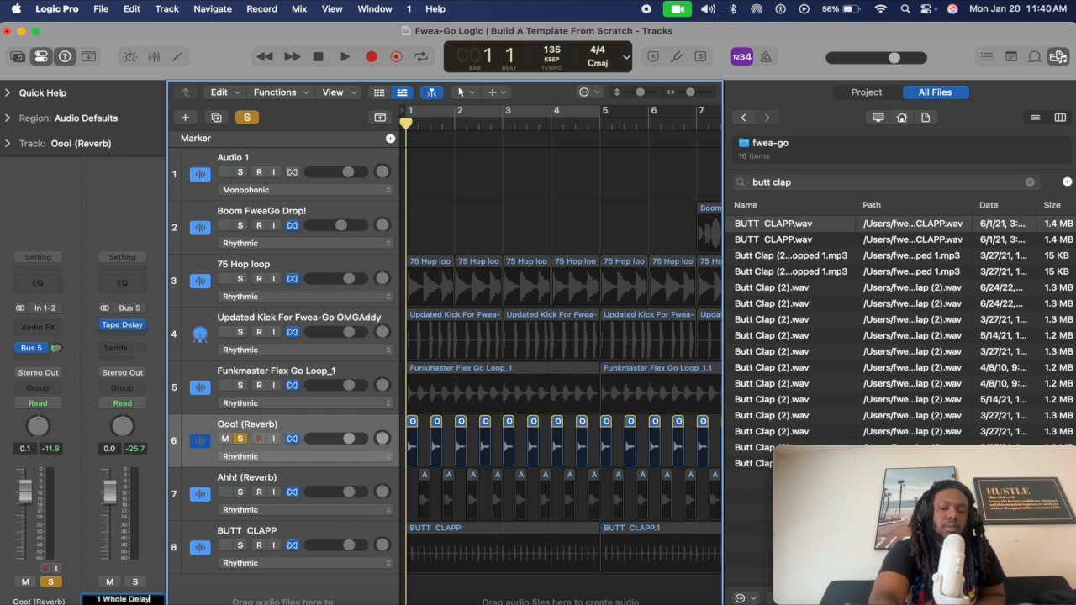
{"action": "key", "text": "Return"}
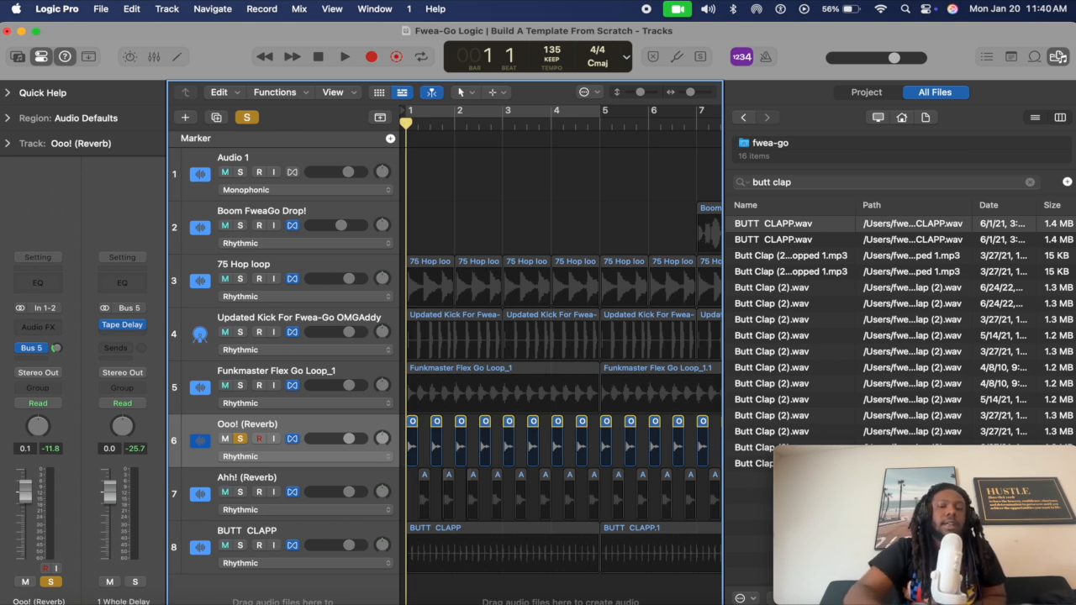
Check the Ooo! (Reverb) send's bus assignments and rename the aux channel fed by Bus 5 as 1/2 Delay.
{"action": "left_click", "coordinate": [33, 349]}
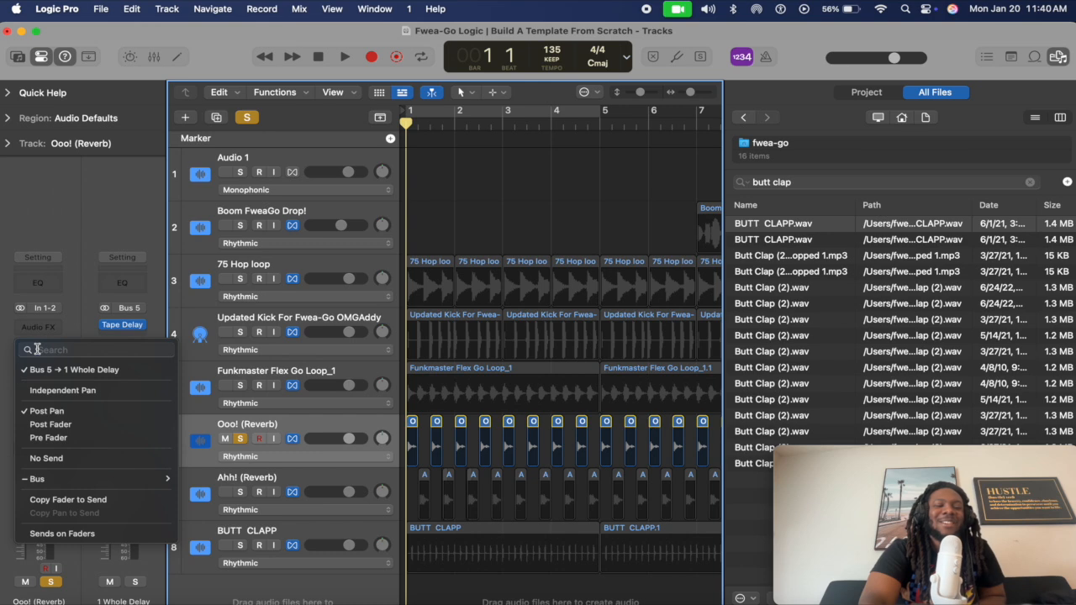
{"action": "mouse_move", "coordinate": [107, 481]}
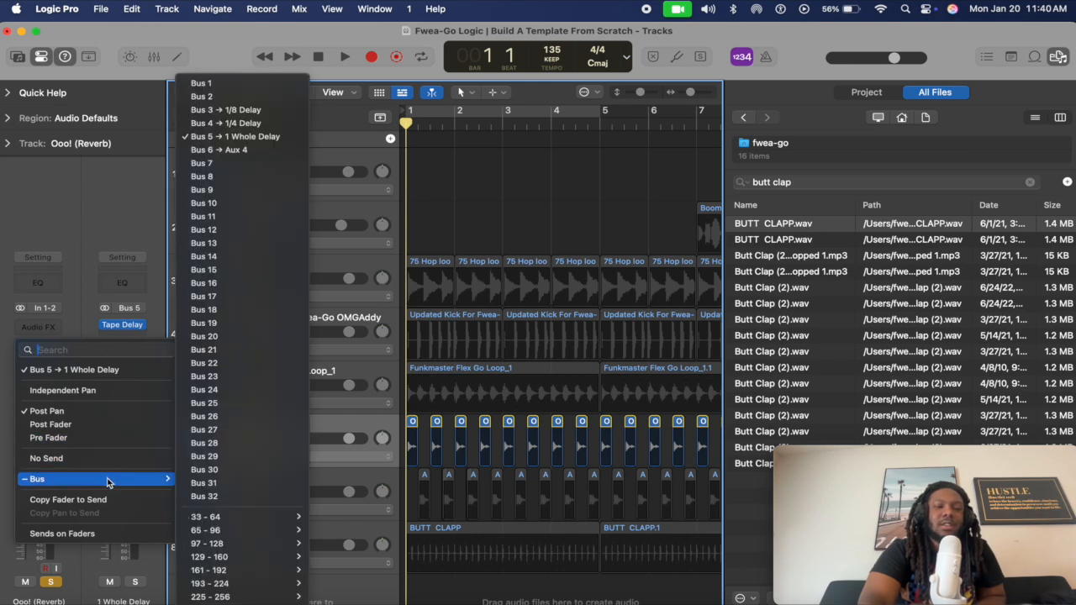
{"action": "left_click", "coordinate": [437, 578]}
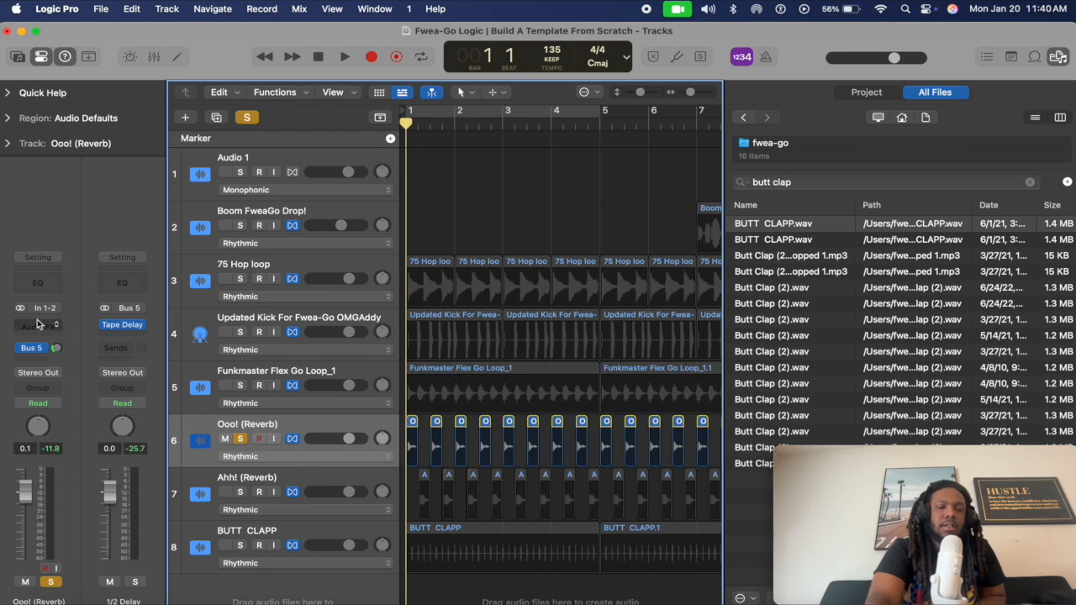
Switch the Ooo! (Reverb) send to Bus 6 and rename its aux channel as 1 Whole Delay.
{"action": "left_click", "coordinate": [32, 348]}
{"action": "mouse_move", "coordinate": [103, 480]}
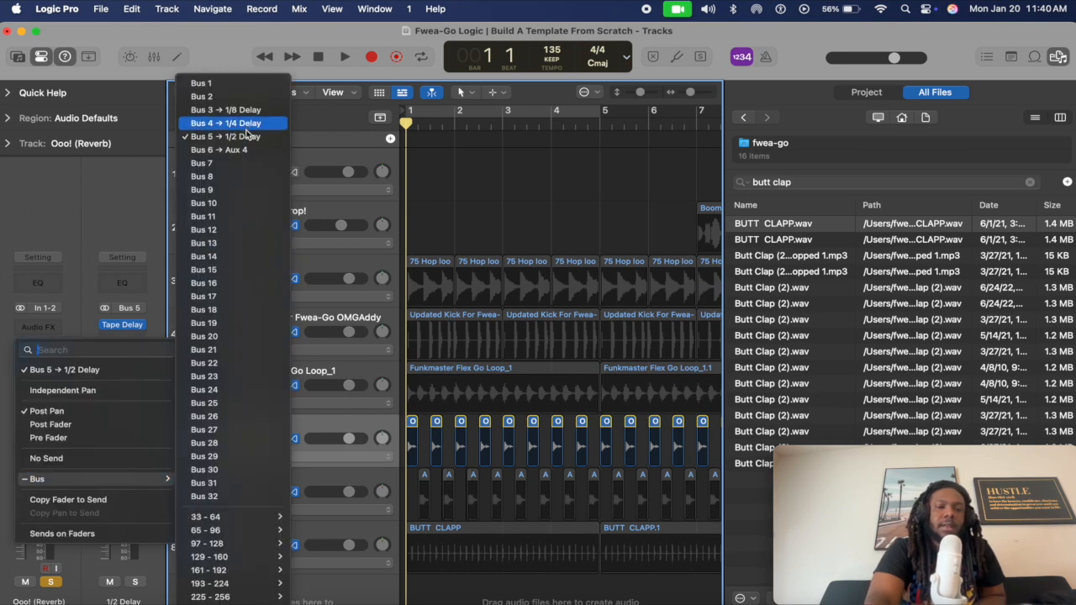
{"action": "left_click", "coordinate": [238, 150]}
{"action": "double_click", "coordinate": [122, 599]}
{"action": "type", "text": "1 Whole Delay"}
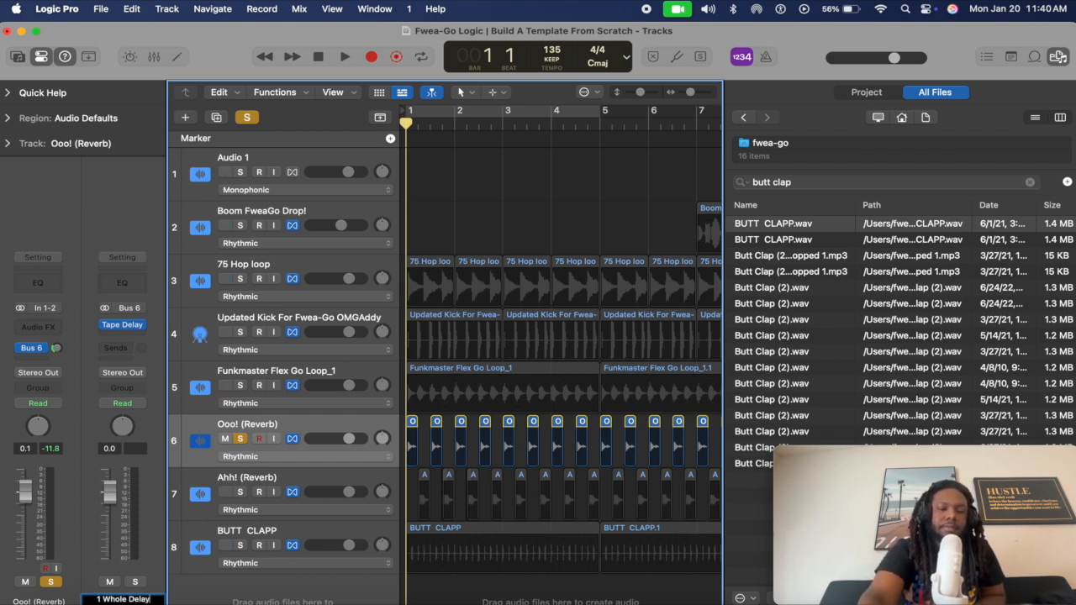
{"action": "key", "text": "Return"}
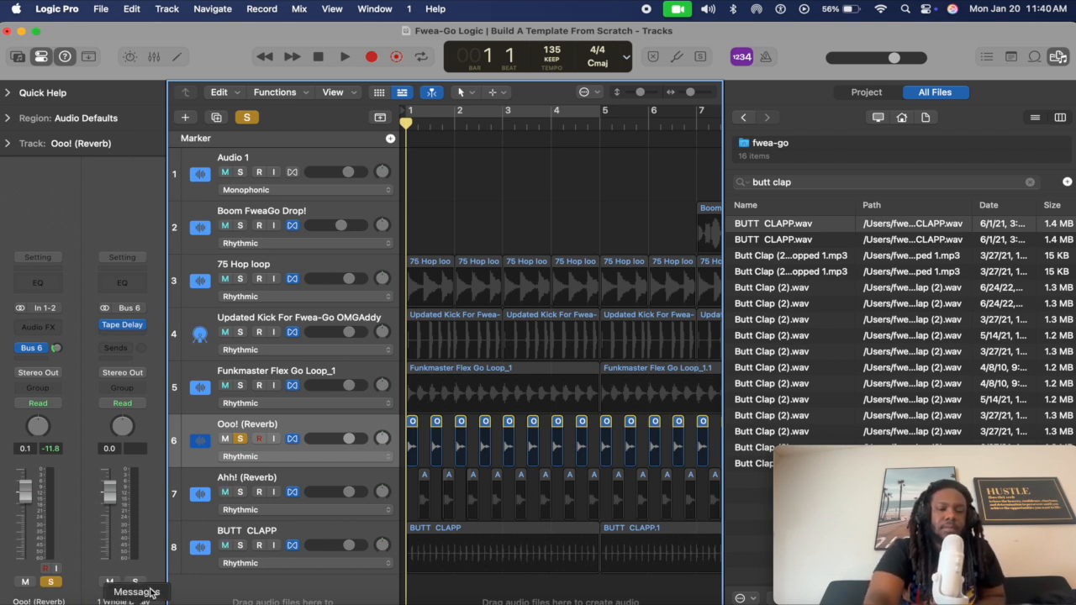
Review the named delay buses and reroute the Ooo! (Reverb) send to the unused Bus 11.
{"action": "left_click", "coordinate": [37, 352]}
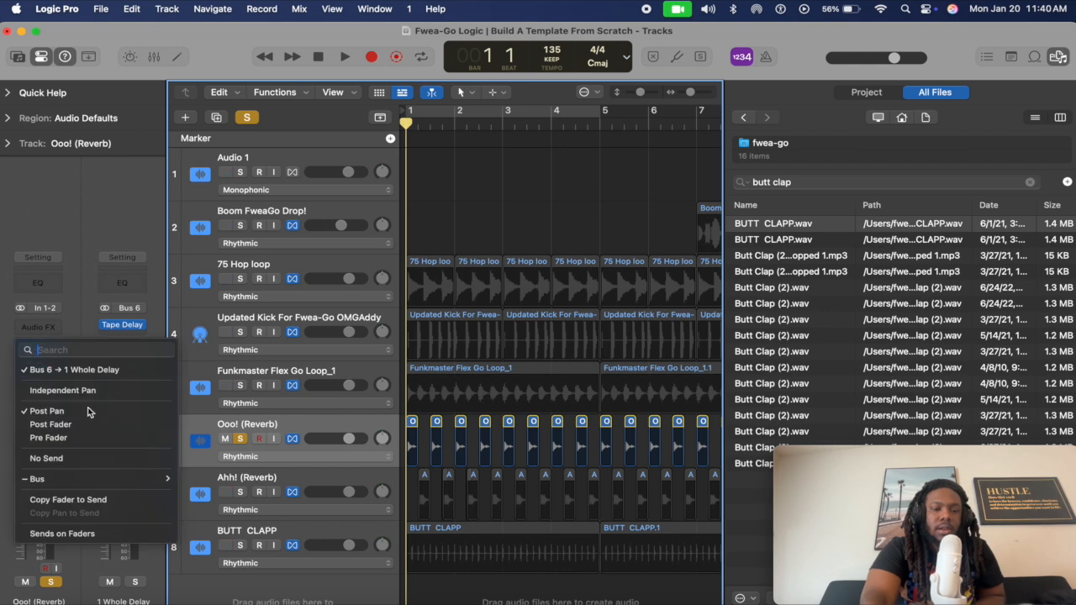
{"action": "mouse_move", "coordinate": [160, 479]}
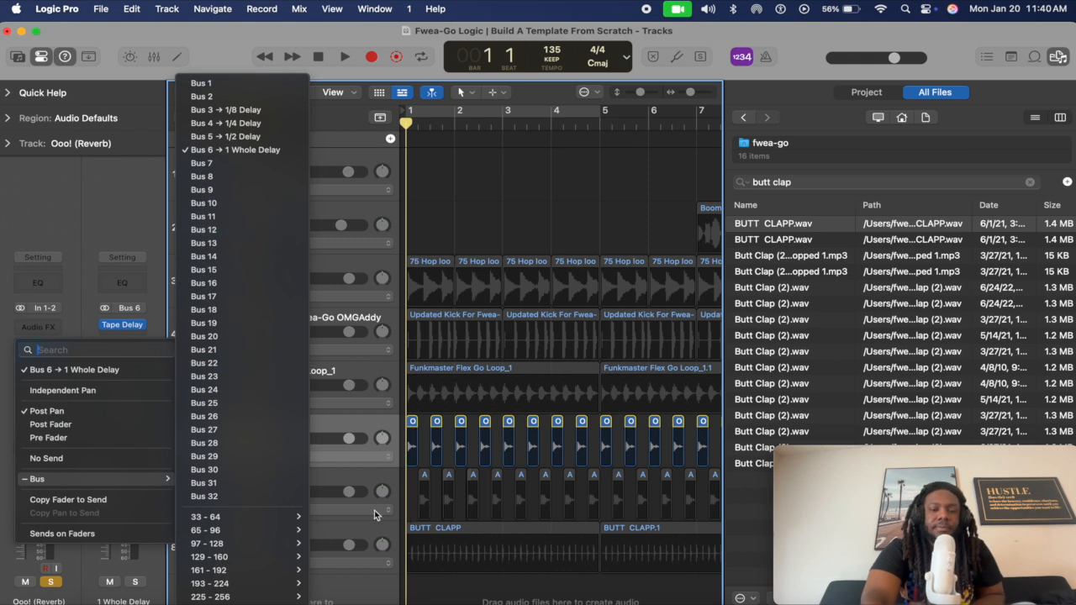
{"action": "left_click", "coordinate": [216, 220]}
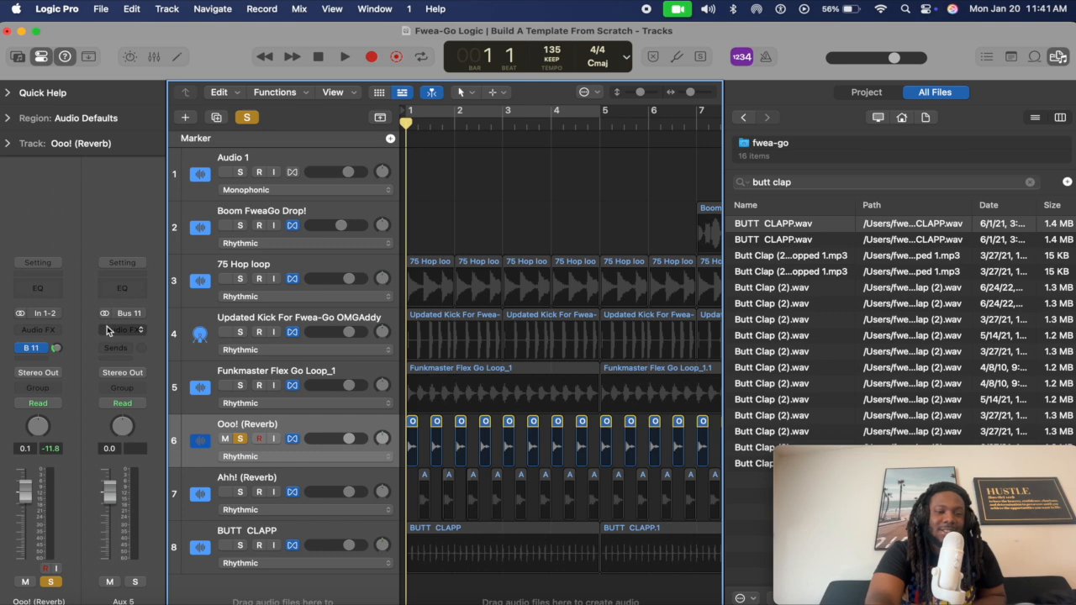
Insert a stereo Tremolo effect from the Modulation category on the aux channel fed by Bus 11.
{"action": "left_click", "coordinate": [130, 331]}
{"action": "mouse_move", "coordinate": [195, 598]}
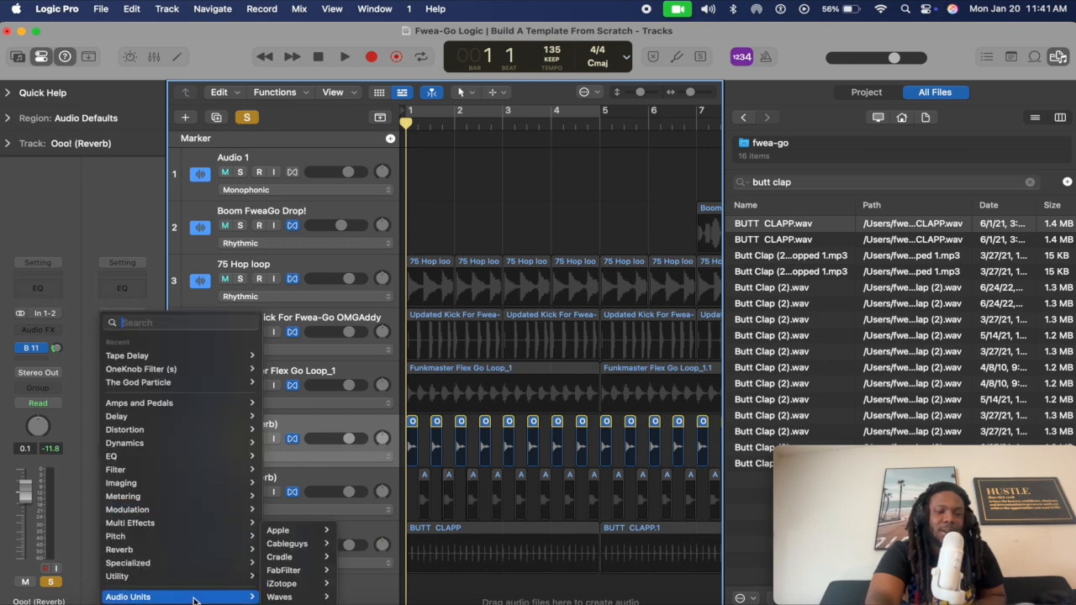
{"action": "mouse_move", "coordinate": [170, 526]}
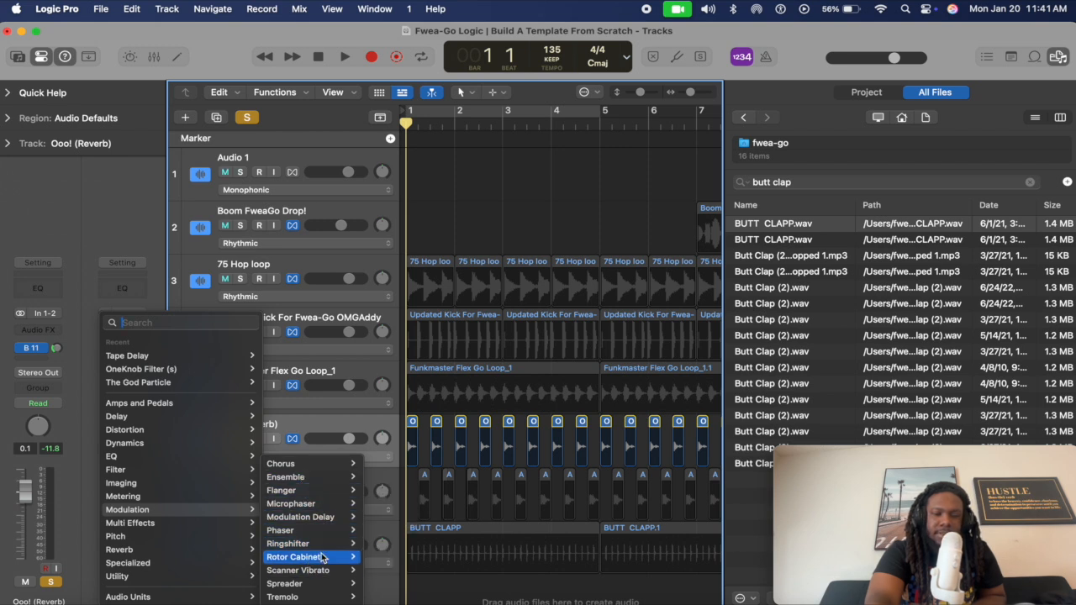
{"action": "mouse_move", "coordinate": [309, 597]}
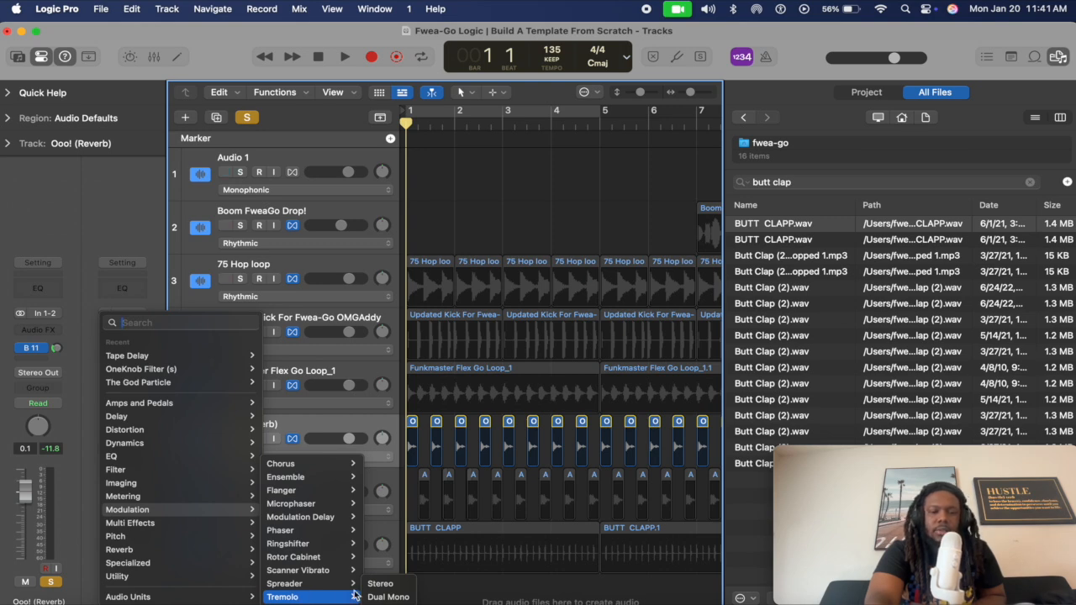
{"action": "left_click", "coordinate": [380, 584]}
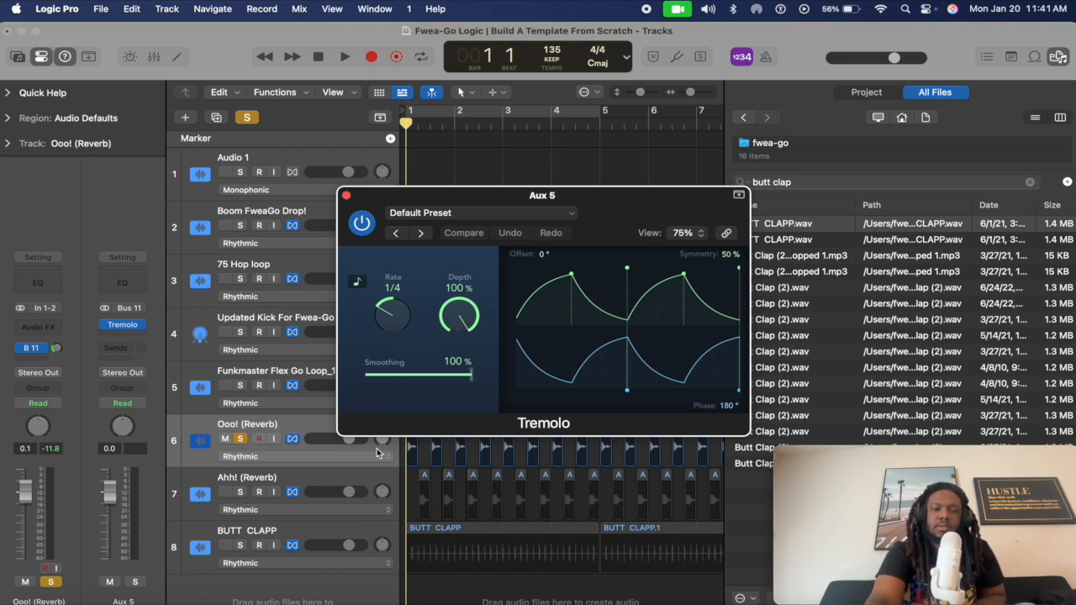
Play the Ooo! (Reverb) track and raise its Bus 11 send level to audition the Tremolo.
{"action": "key", "text": "space"}
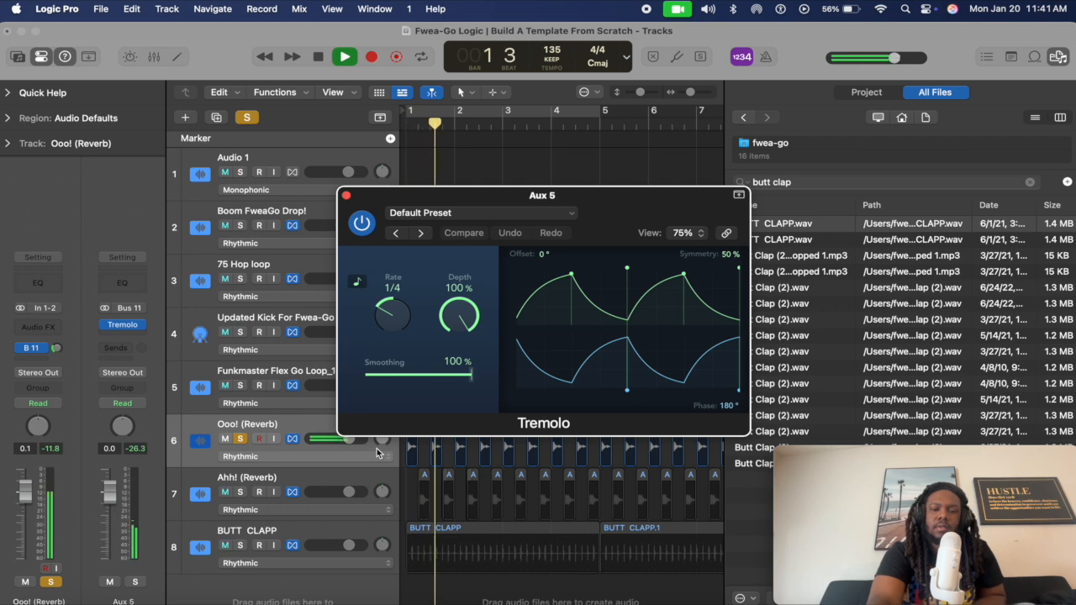
{"action": "left_click_drag", "start_coordinate": [57, 348], "coordinate": [67, 300]}
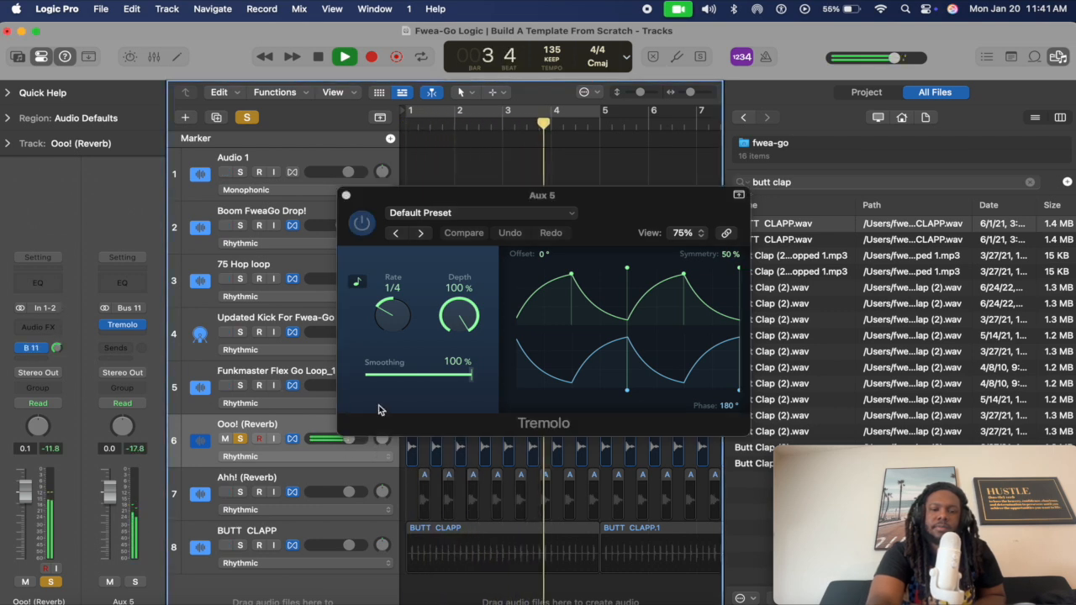
{"action": "key", "text": "space"}
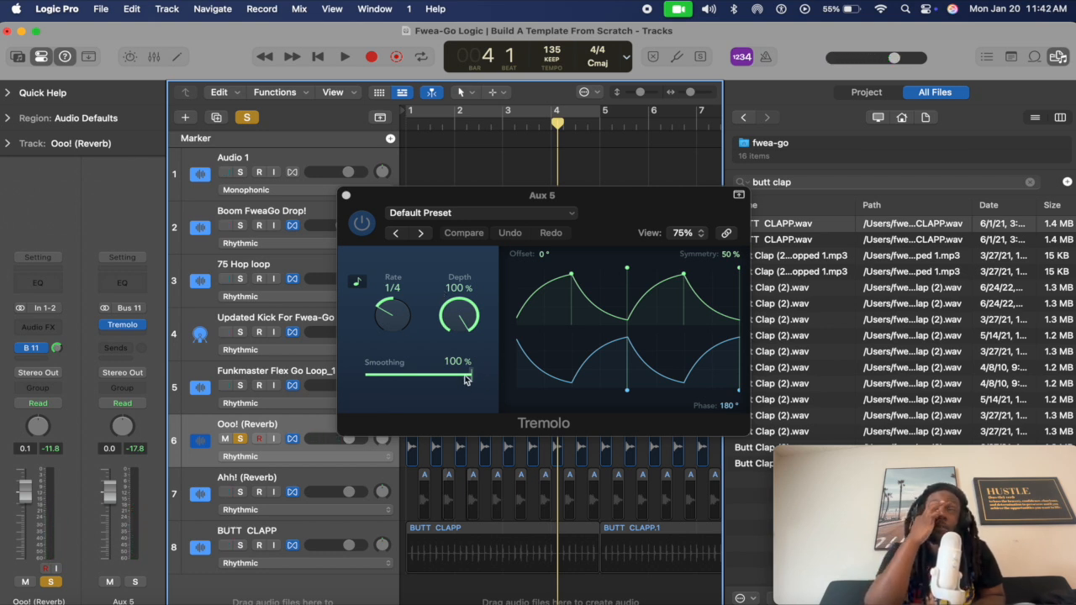
Solo the BUTT CLAPP track instead of Ooo! (Reverb) and add a send on it to Bus 11.
{"action": "left_click", "coordinate": [240, 439]}
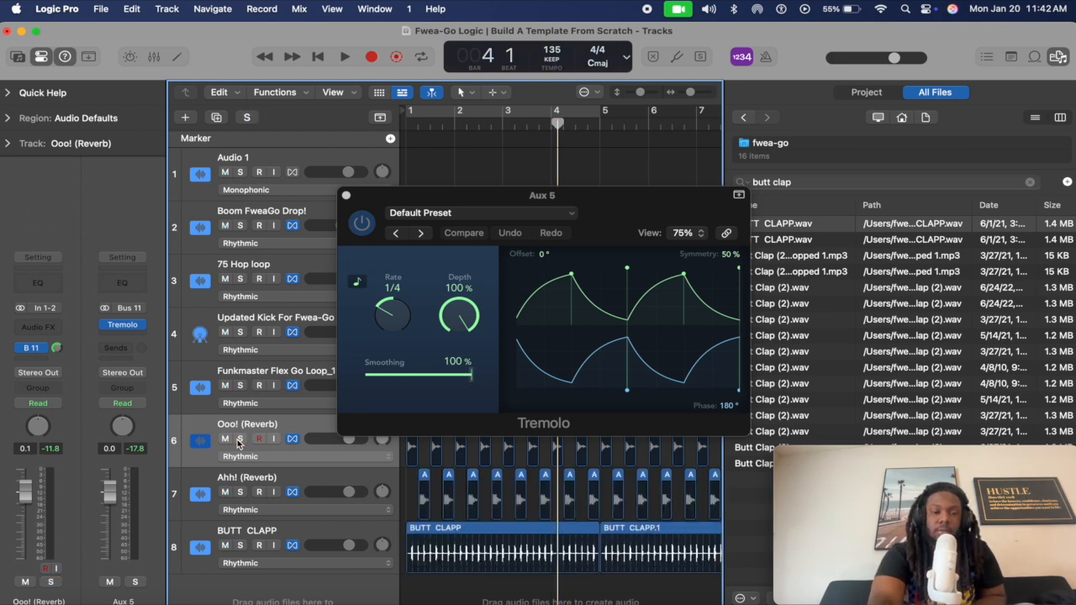
{"action": "left_click", "coordinate": [239, 545]}
{"action": "mouse_move", "coordinate": [20, 351]}
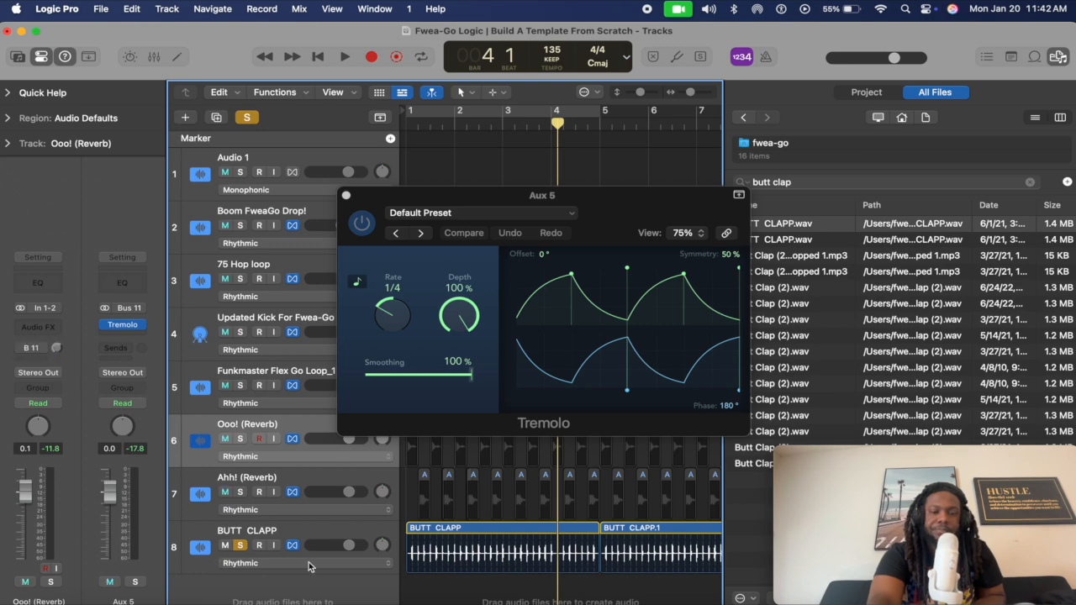
{"action": "left_click", "coordinate": [302, 529]}
{"action": "left_click", "coordinate": [36, 354]}
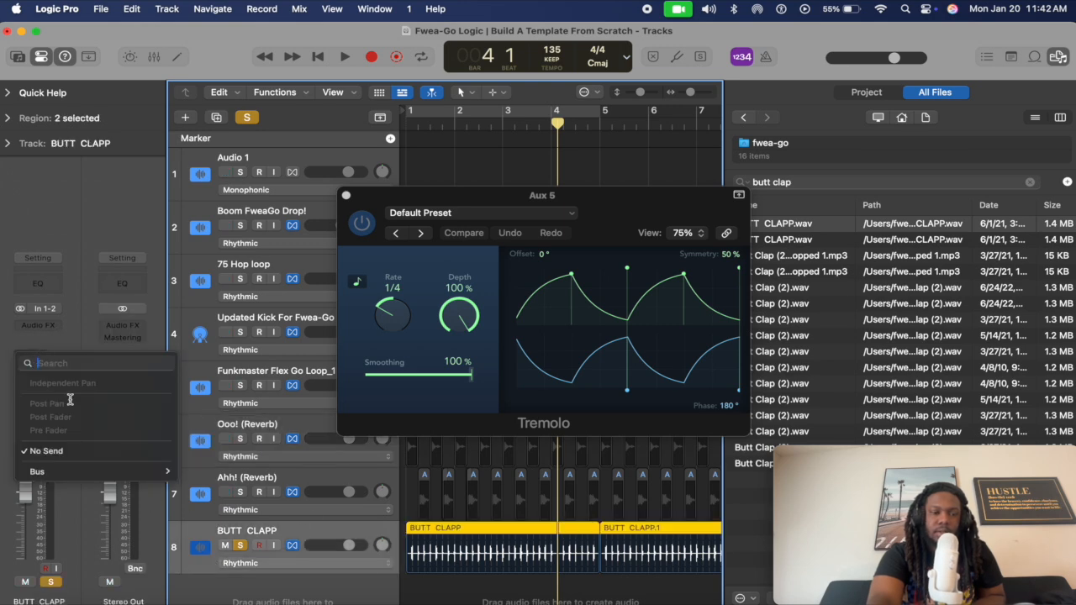
{"action": "mouse_move", "coordinate": [114, 472]}
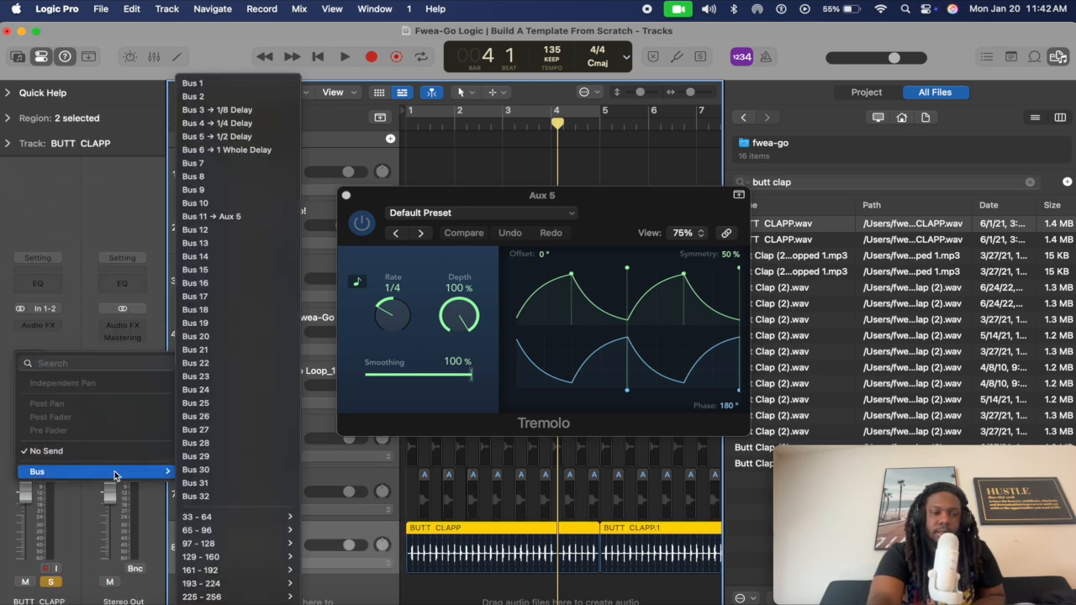
{"action": "left_click", "coordinate": [219, 216]}
Rename the aux channel fed by Bus 11 as Tremolo.
{"action": "double_click", "coordinate": [129, 600]}
{"action": "type", "text": "ZT"}
{"action": "type", "text": "Tremolo"}
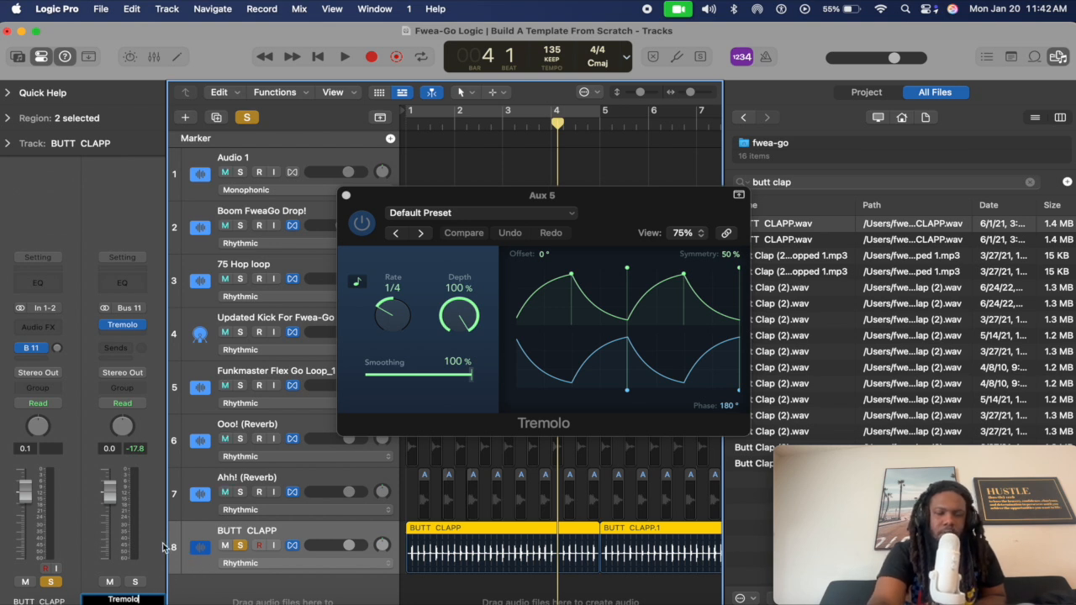
{"action": "key", "text": "Return"}
Play the BUTT CLAPP track from the start and raise its Bus 11 send level to hear the Tremolo.
{"action": "key", "text": "Return"}
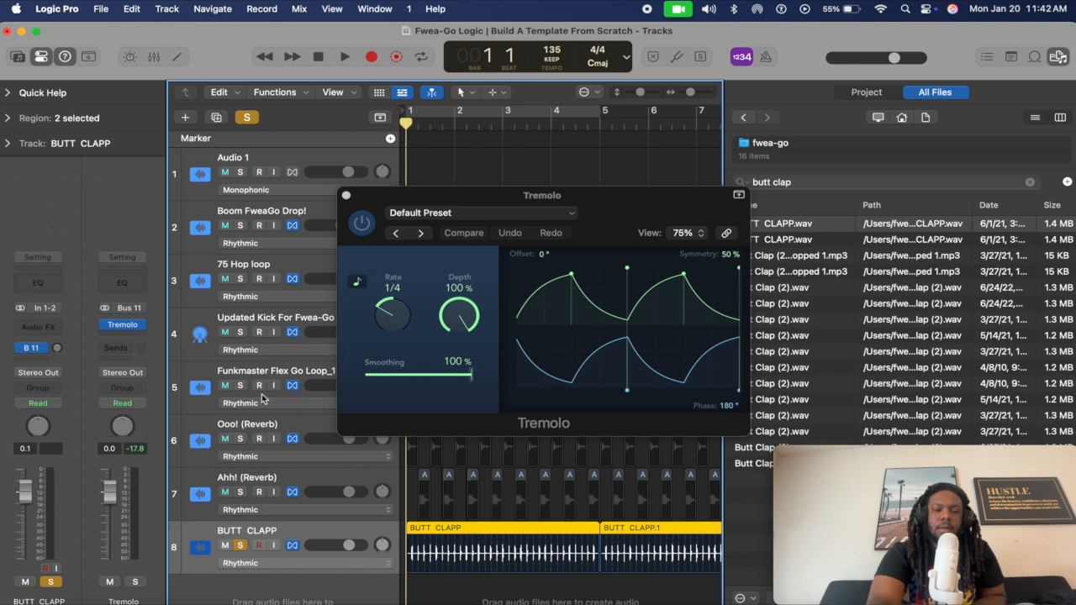
{"action": "key", "text": "space"}
{"action": "left_click_drag", "start_coordinate": [58, 349], "coordinate": [80, 263]}
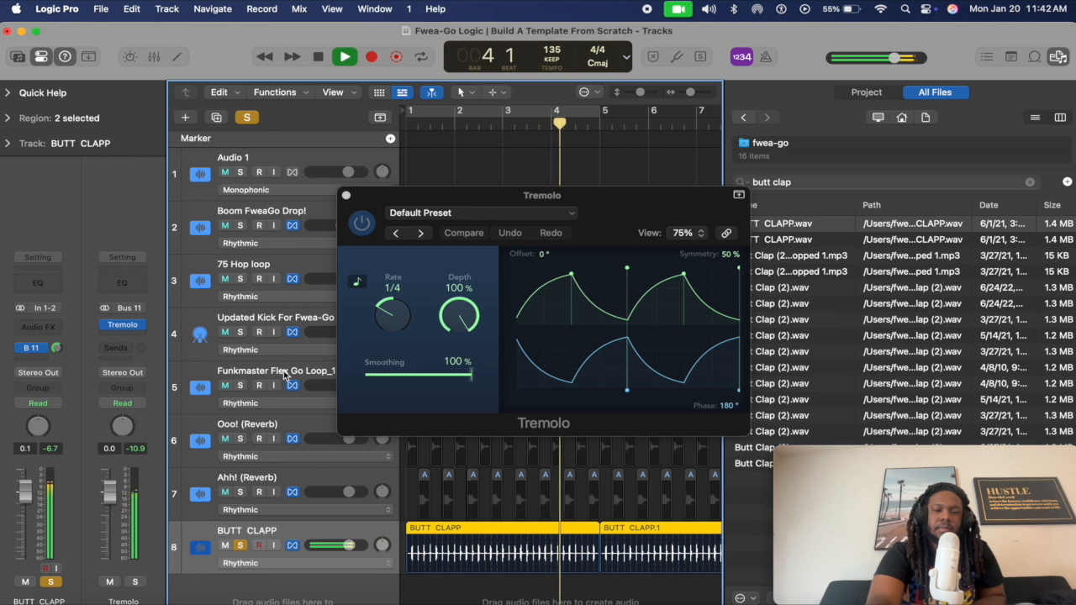
{"action": "key", "text": "space"}
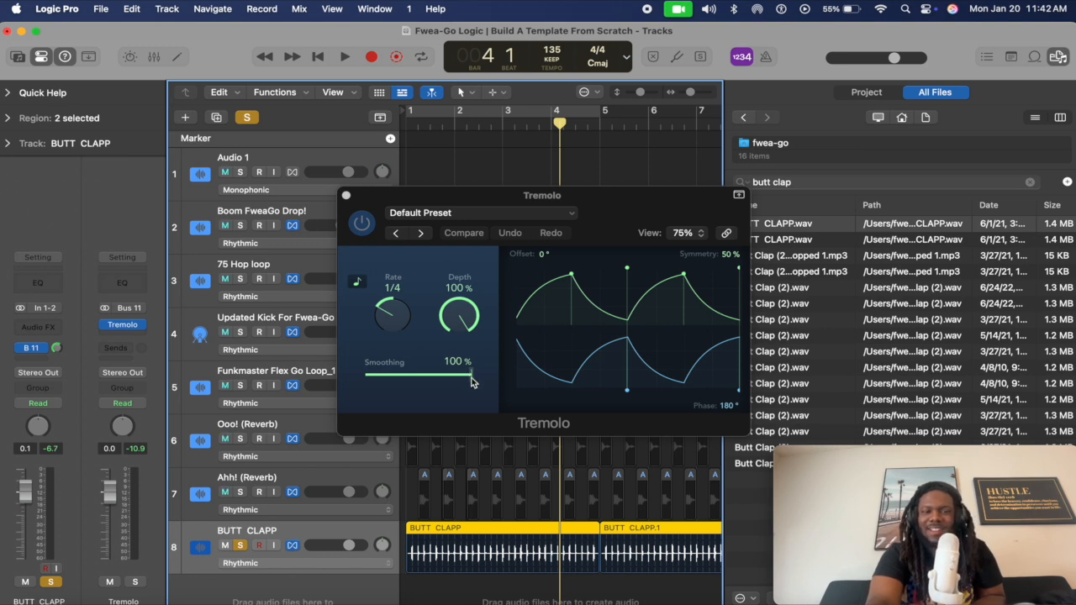
Set the Tremolo's smoothing to 57% and its rate to 2 Bars, and audition the BUTT CLAPP track with these settings.
{"action": "left_click_drag", "start_coordinate": [473, 383], "coordinate": [427, 370]}
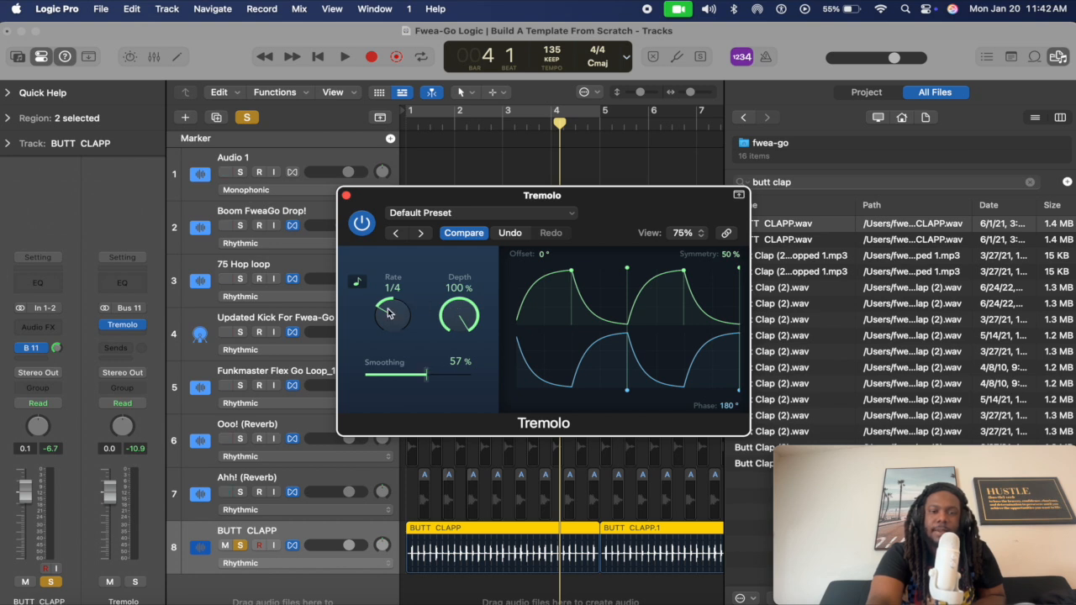
{"action": "left_click_drag", "start_coordinate": [388, 315], "coordinate": [365, 337]}
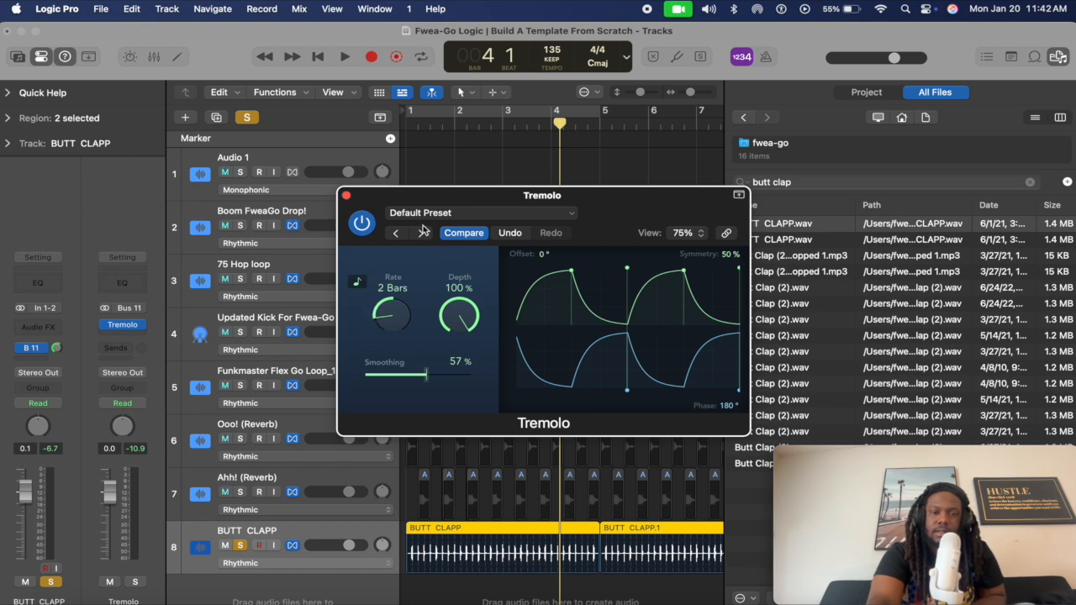
{"action": "key", "text": "Return"}
{"action": "key", "text": "space"}
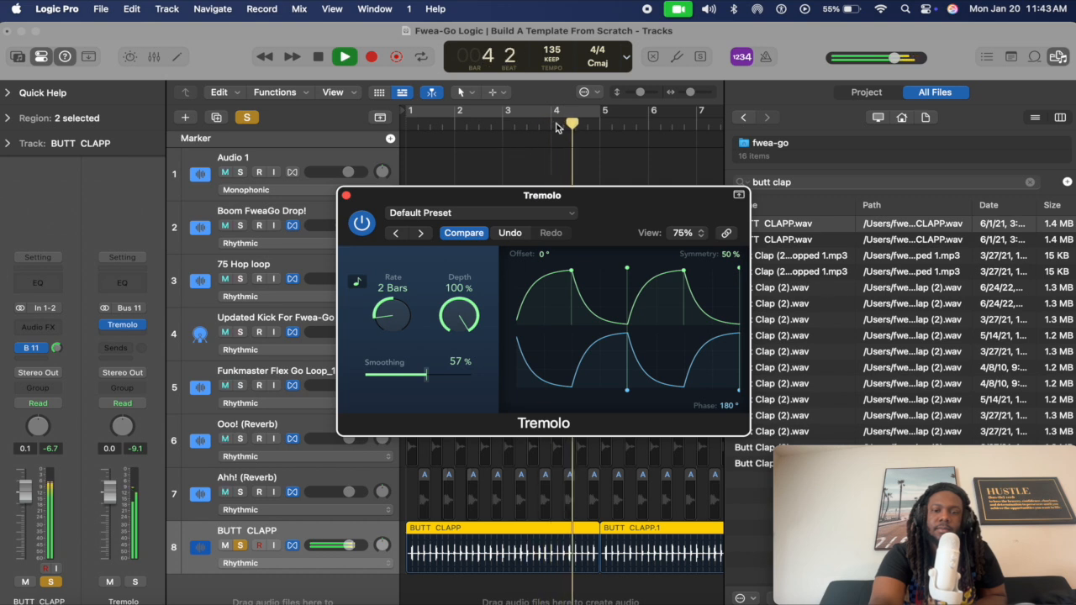
{"action": "key", "text": "space"}
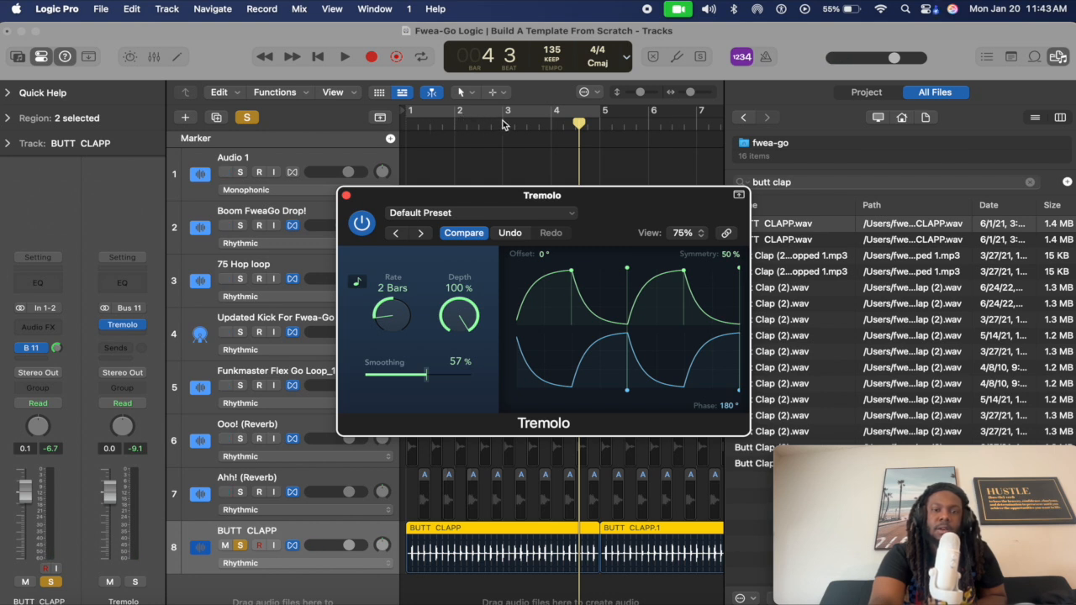
{"action": "key", "text": "Return"}
{"action": "key", "text": "space"}
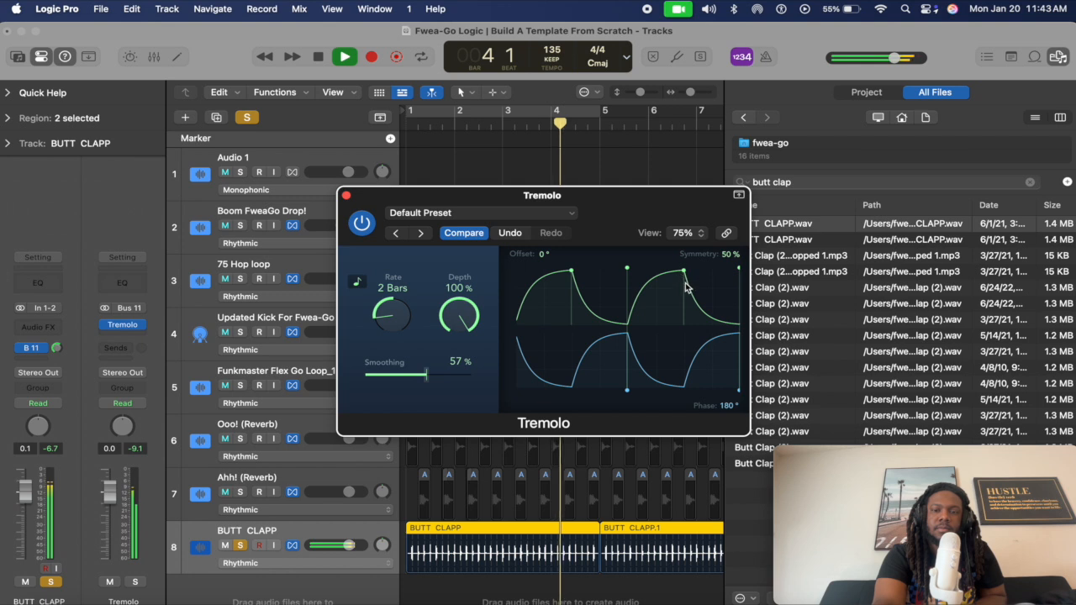
{"action": "key", "text": "space"}
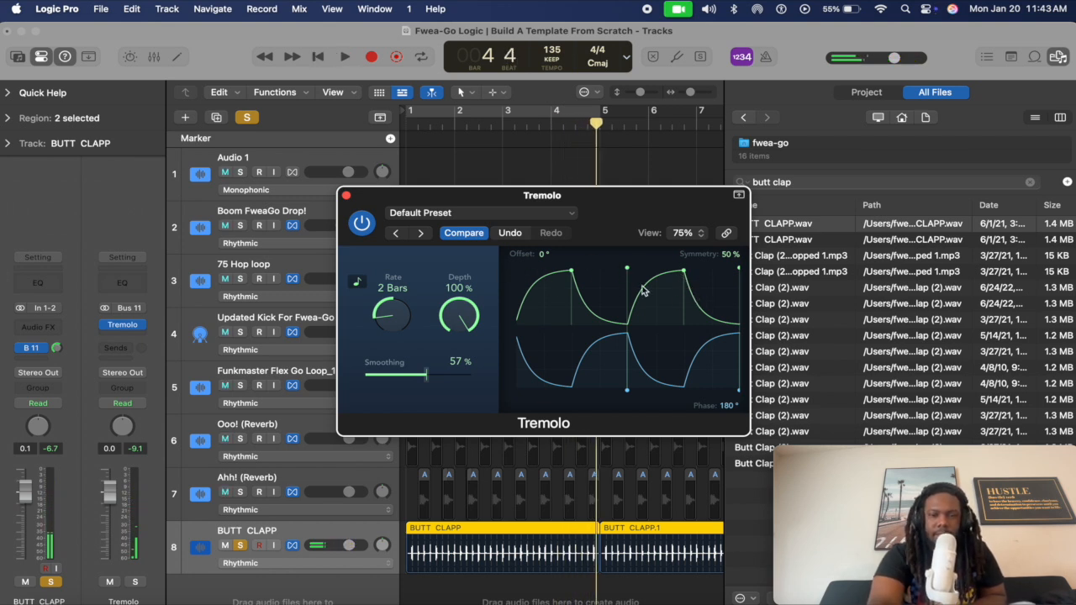
Set the Tremolo's offset to 90° and symmetry to 88% while auditioning the BUTT CLAPP track from the start.
{"action": "left_click_drag", "start_coordinate": [626, 271], "coordinate": [572, 280]}
{"action": "key", "text": "Return"}
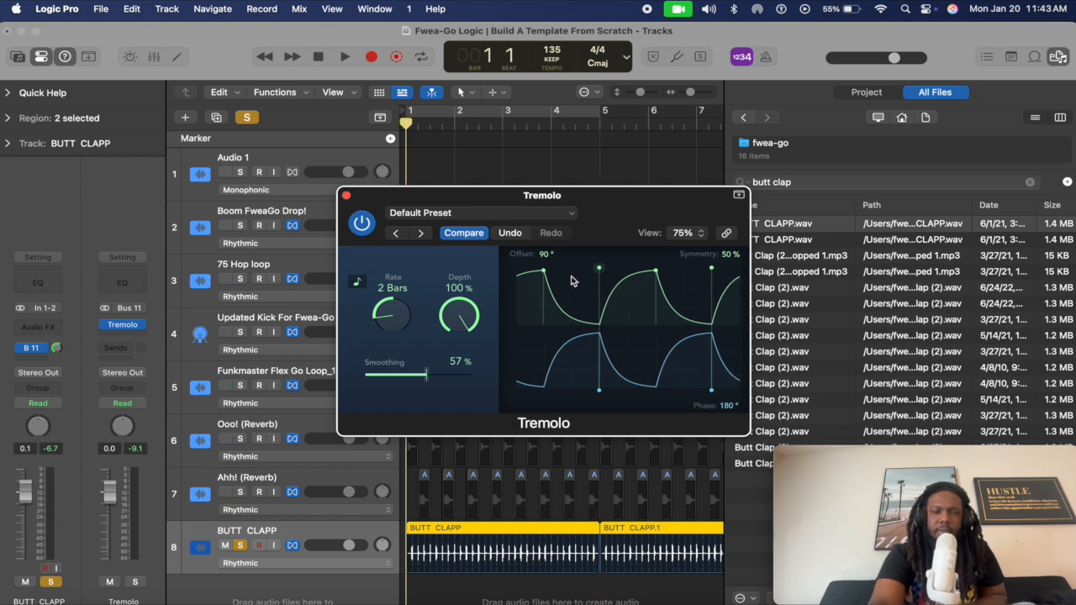
{"action": "key", "text": "space"}
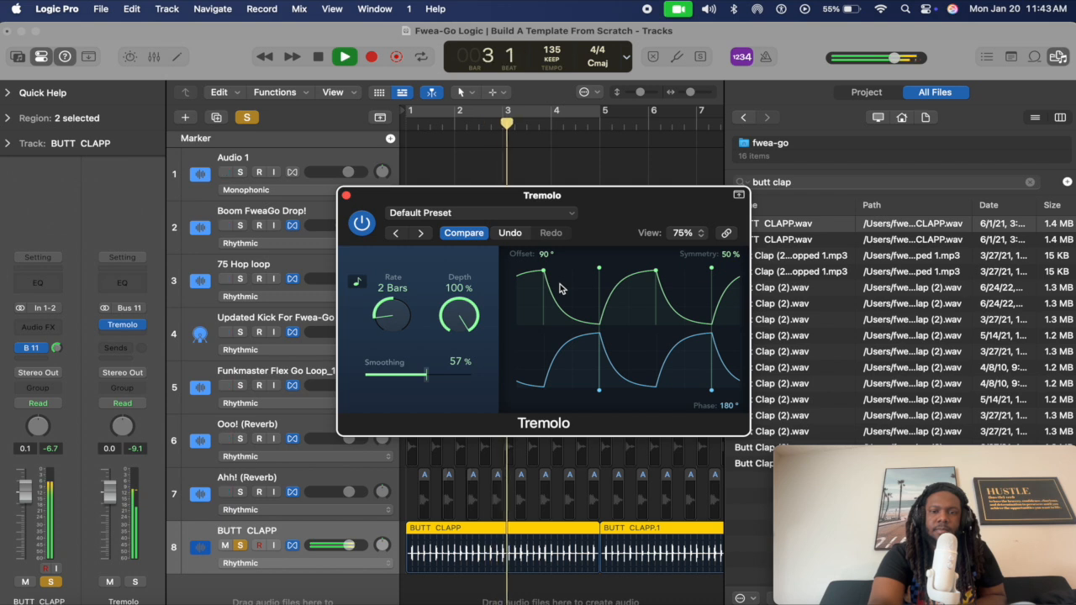
{"action": "left_click_drag", "start_coordinate": [544, 271], "coordinate": [627, 303]}
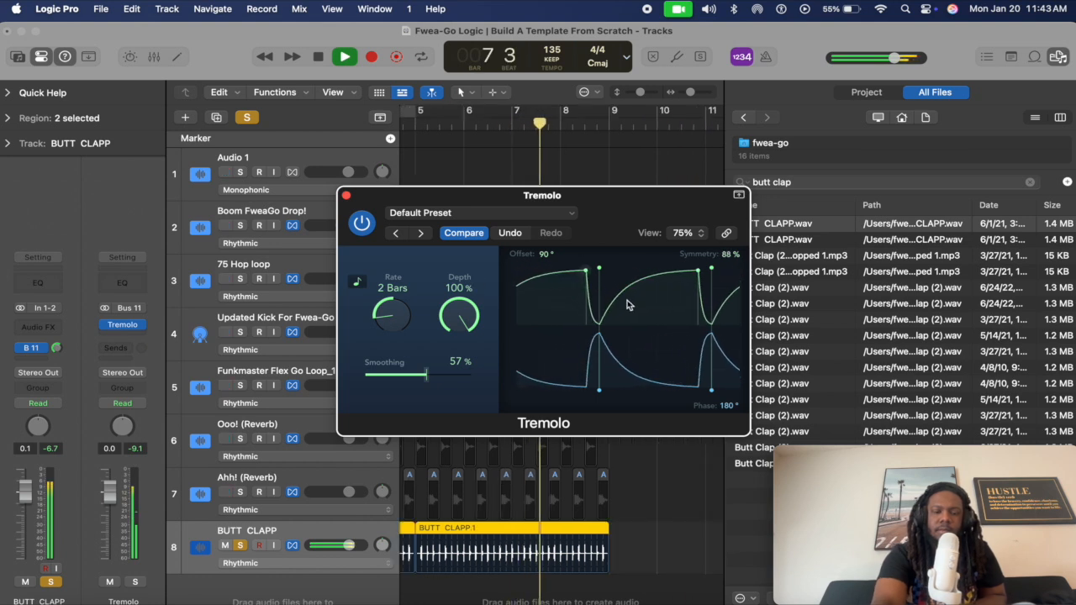
Recall the Tremolo's default settings and stop playback.
{"action": "left_click", "coordinate": [558, 213]}
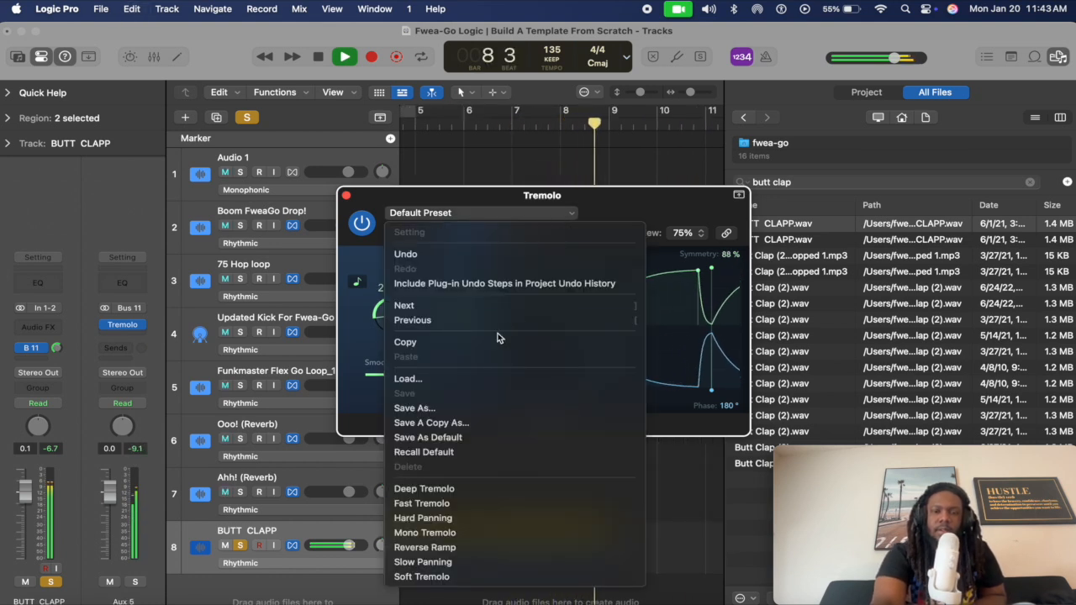
{"action": "left_click", "coordinate": [481, 446]}
{"action": "key", "text": "space"}
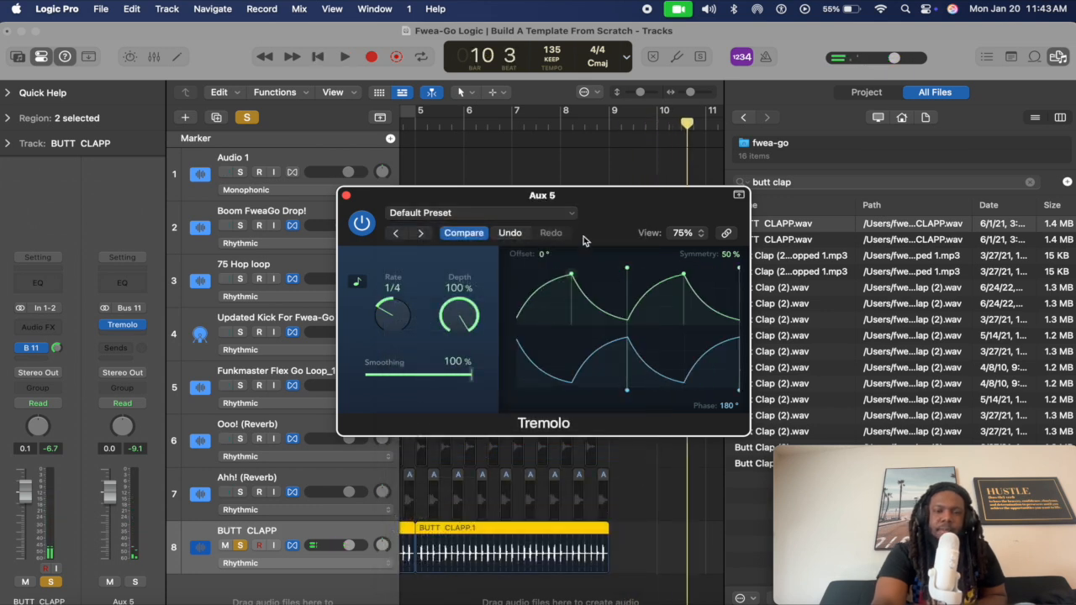
Set the Tremolo's smoothing to 65%, rate to 2 Bars and depth to 22%, and play the BUTT CLAPP track from the start.
{"action": "left_click_drag", "start_coordinate": [472, 375], "coordinate": [431, 384]}
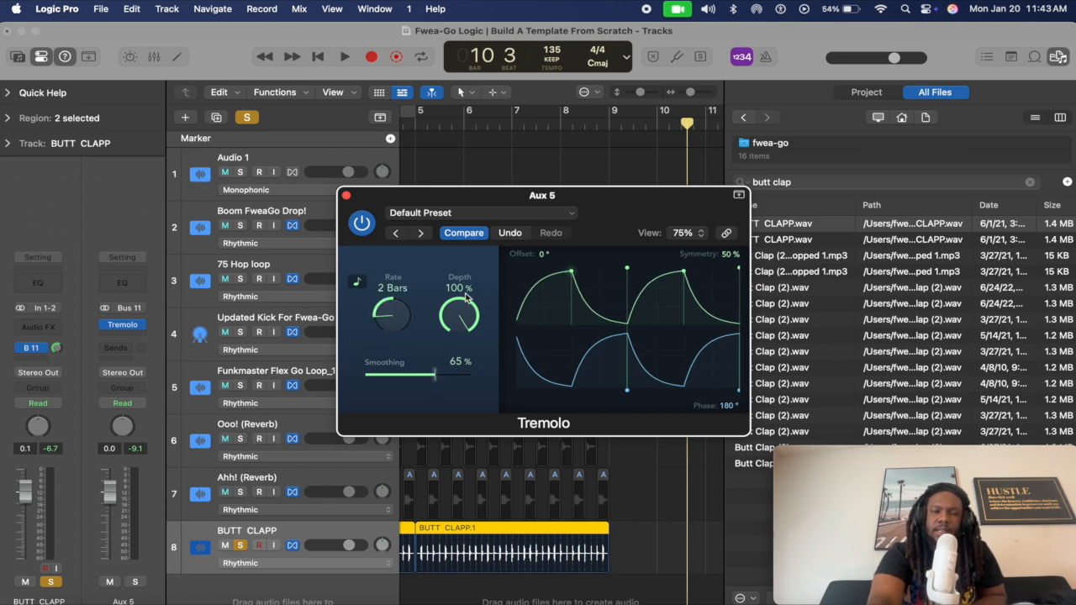
{"action": "left_click_drag", "start_coordinate": [459, 318], "coordinate": [487, 398]}
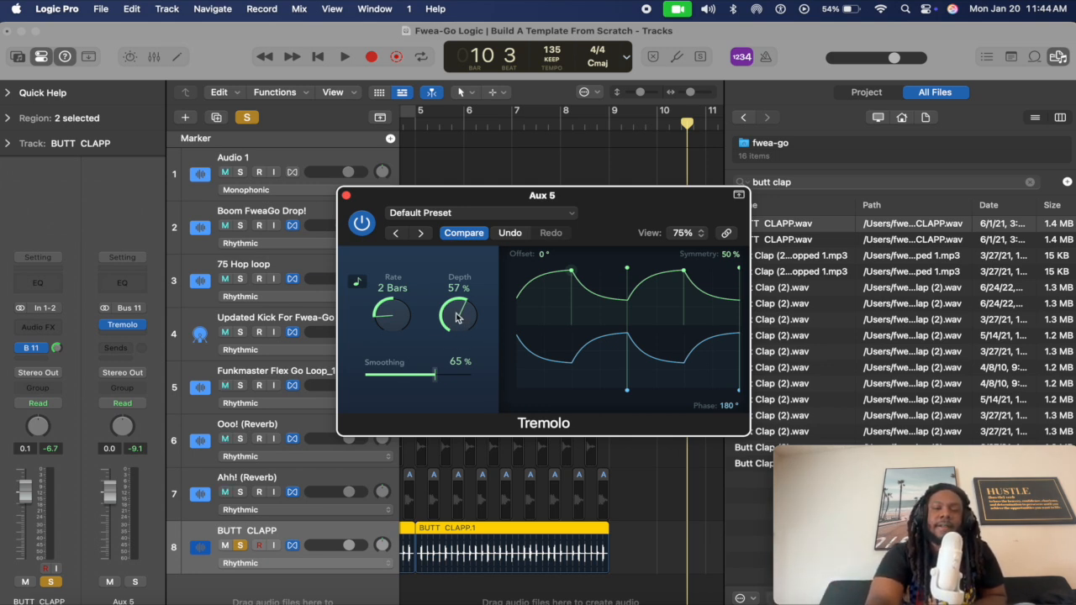
{"action": "left_click_drag", "start_coordinate": [459, 317], "coordinate": [469, 383]}
{"action": "key", "text": "Return"}
{"action": "key", "text": "space"}
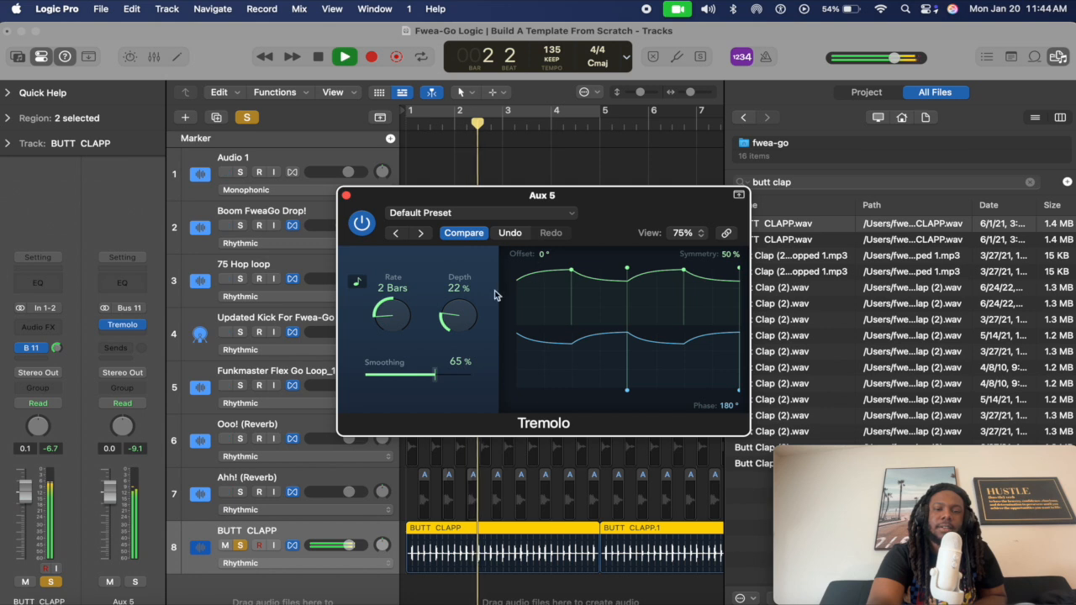
Raise the Tremolo's depth to 100% while listening, and stop playback.
{"action": "left_click_drag", "start_coordinate": [452, 321], "coordinate": [419, 150]}
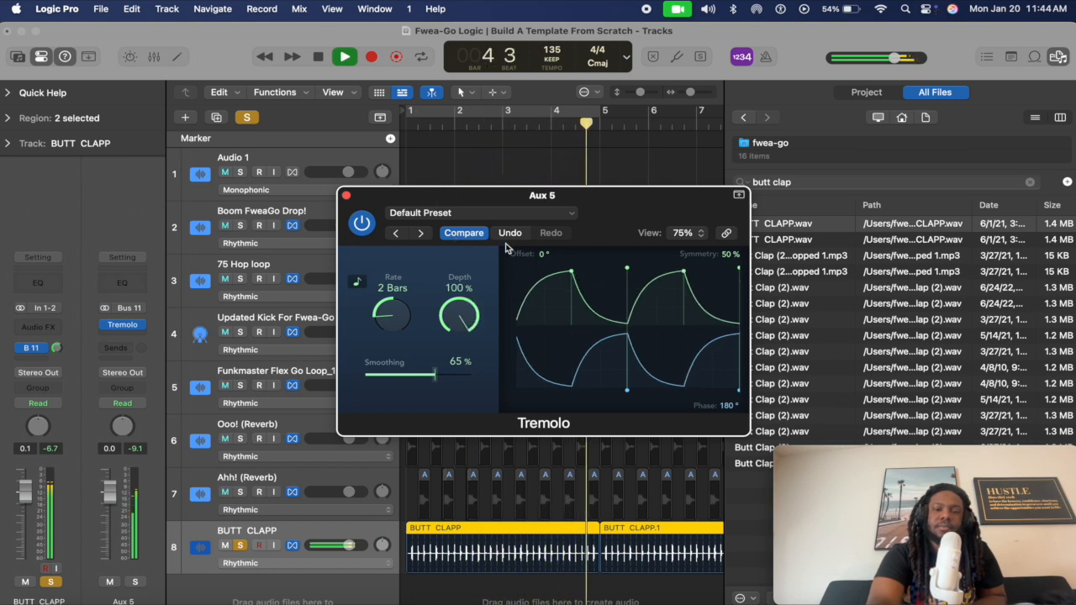
{"action": "key", "text": "space"}
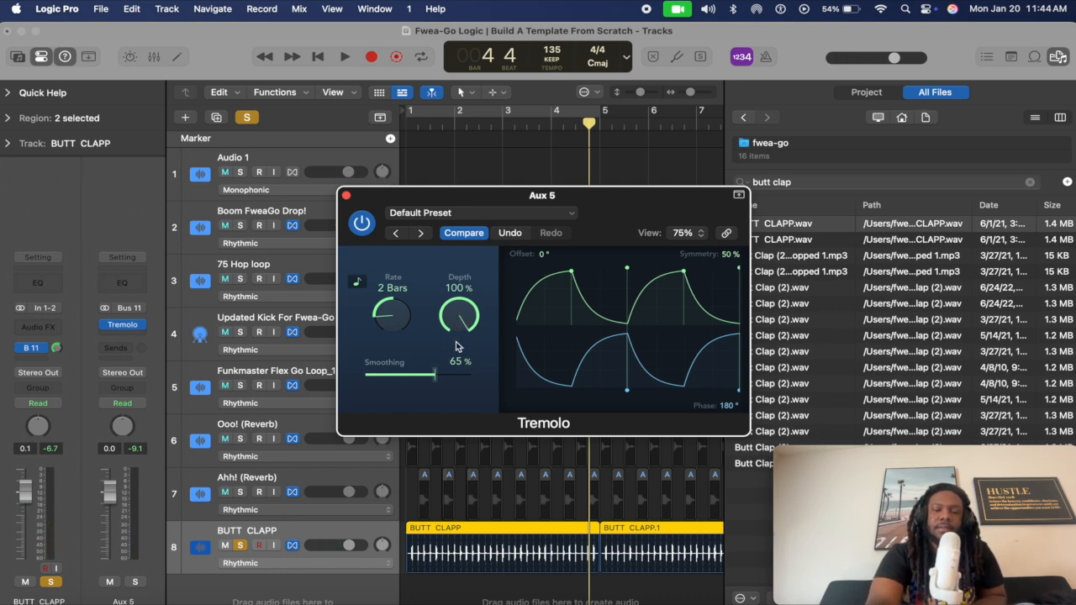
{"action": "mouse_move", "coordinate": [454, 317]}
{"action": "left_mouse_down"}
{"action": "mouse_move", "coordinate": [454, 337]}
{"action": "mouse_move", "coordinate": [455, 317]}
{"action": "left_mouse_up"}
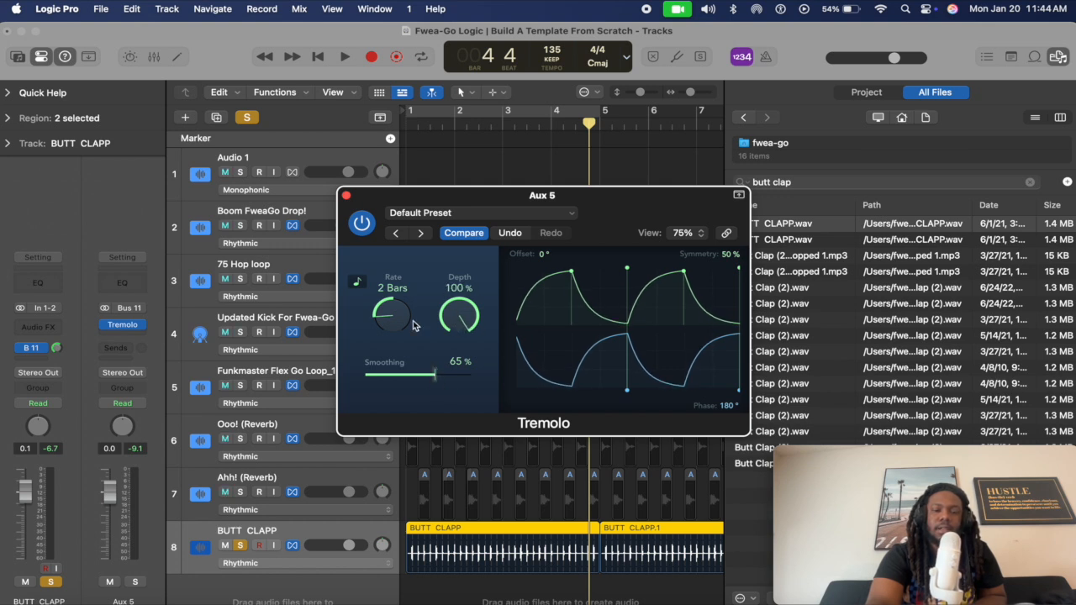
Save the current Tremolo settings as the plug-in's default and close its window.
{"action": "left_click", "coordinate": [346, 195]}
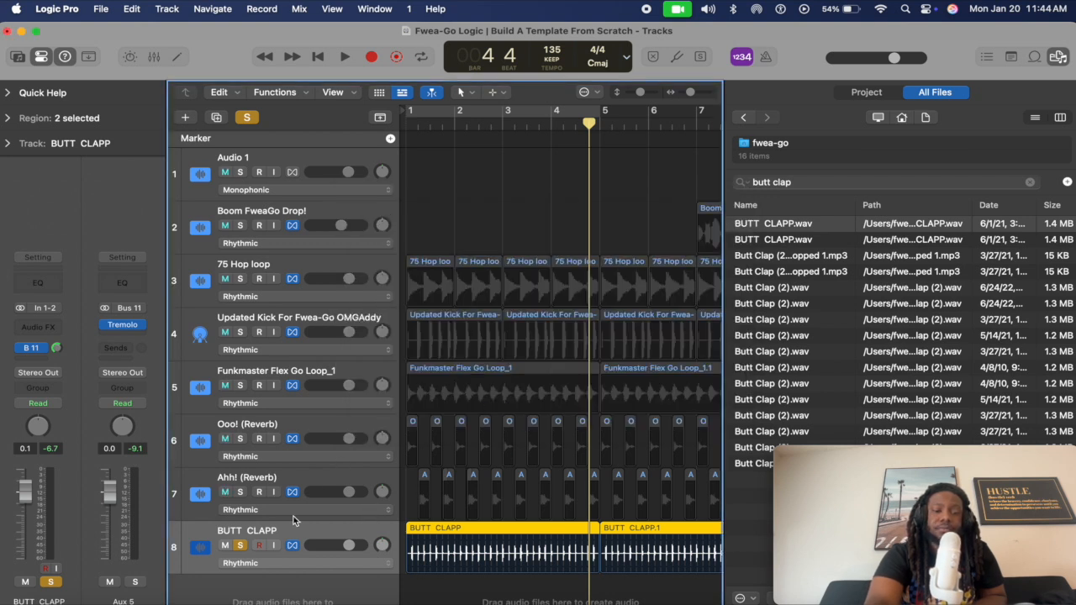
{"action": "left_click", "coordinate": [123, 327]}
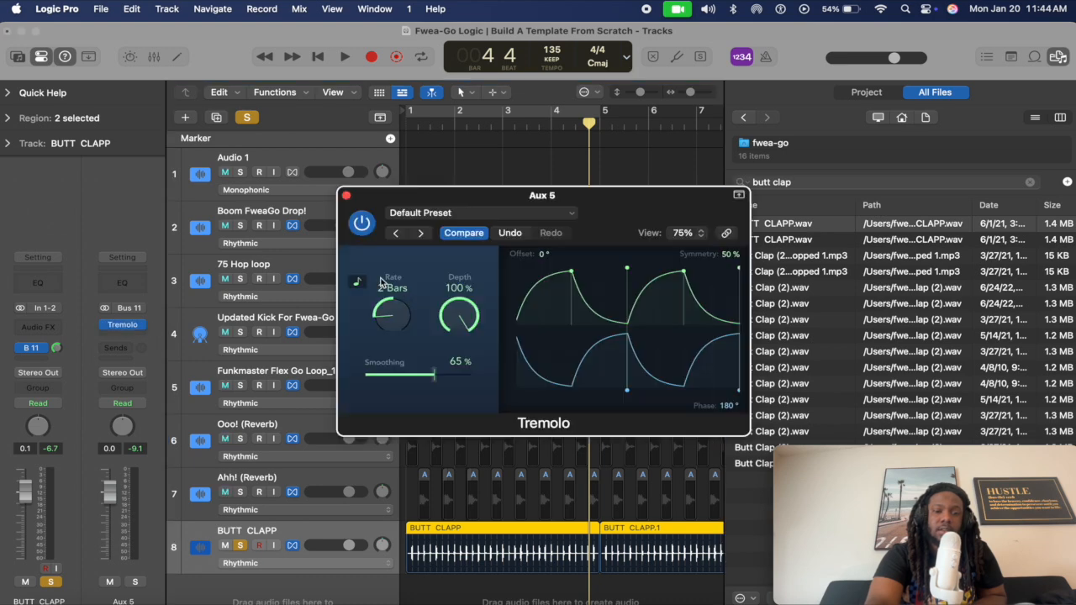
{"action": "left_click", "coordinate": [458, 212]}
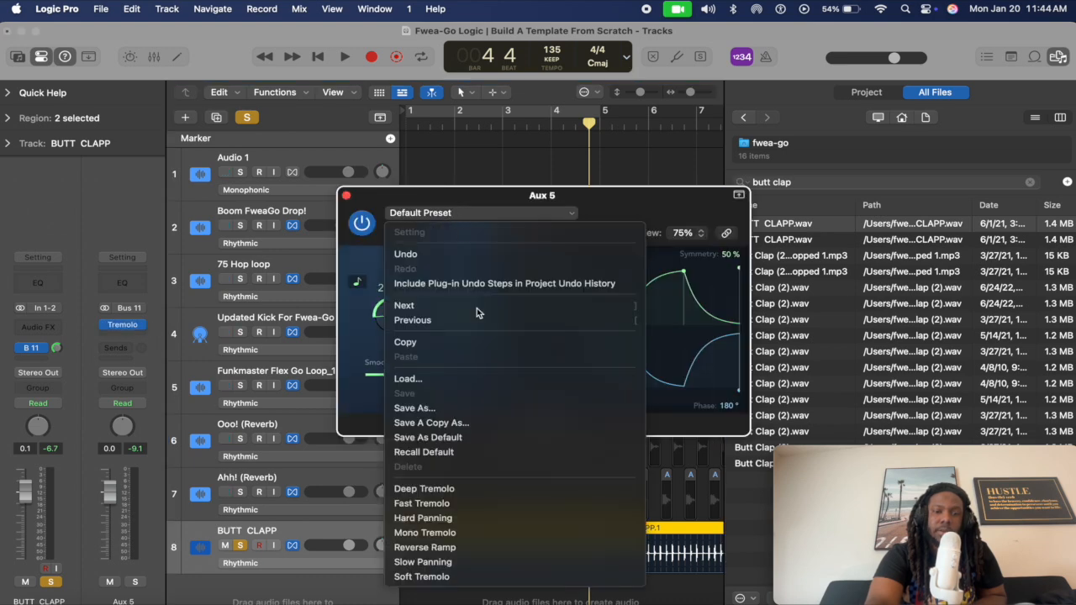
{"action": "left_click", "coordinate": [471, 438]}
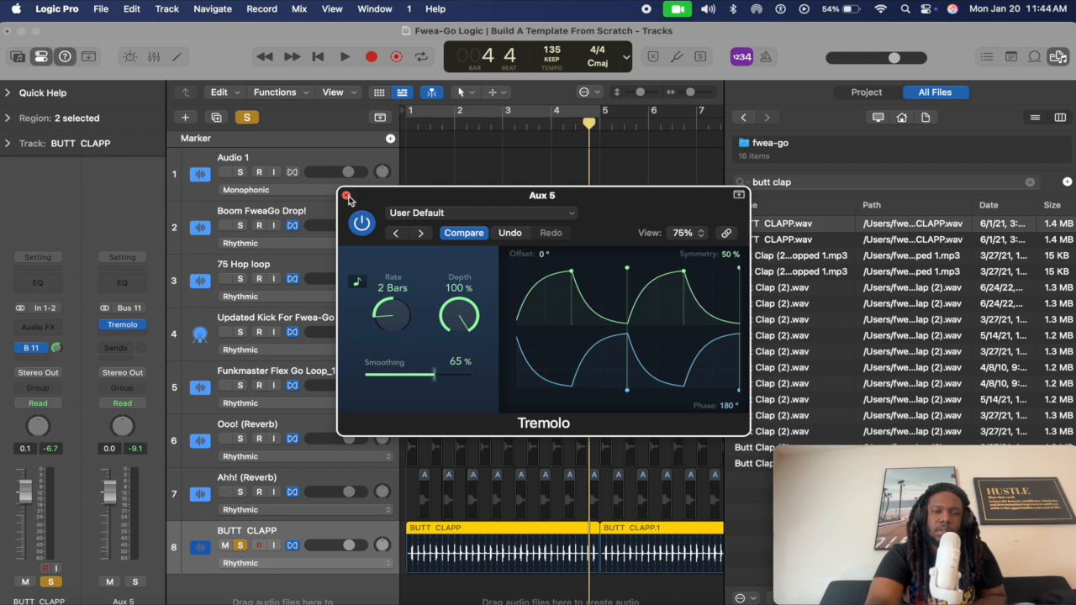
{"action": "left_click", "coordinate": [346, 196]}
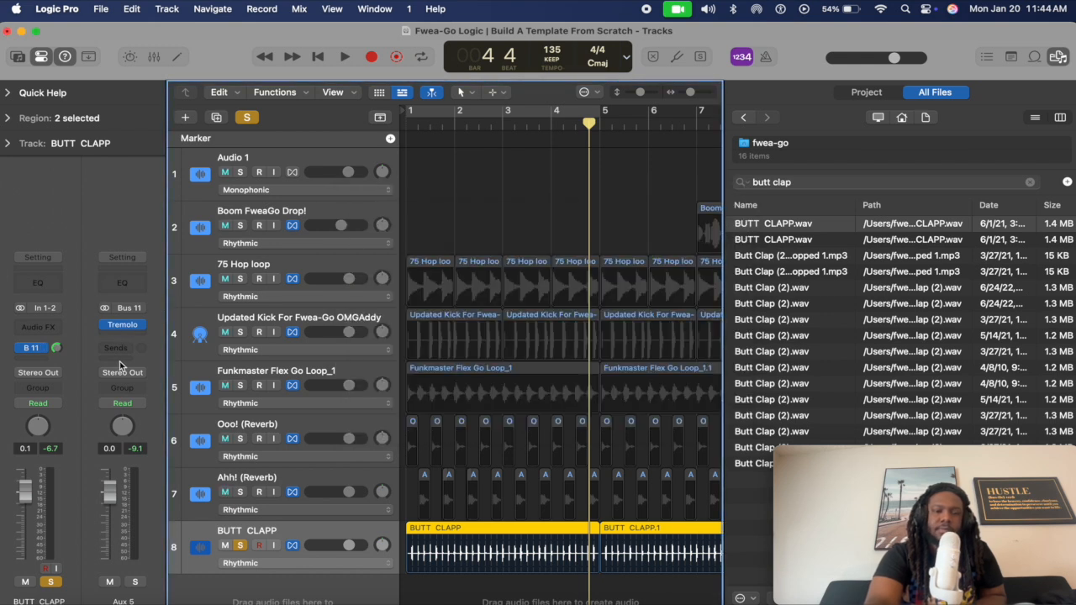
Turn the BUTT CLAPP track's Bus 11 send level all the way down and check the send's destination options.
{"action": "left_click_drag", "start_coordinate": [45, 335], "coordinate": [38, 366]}
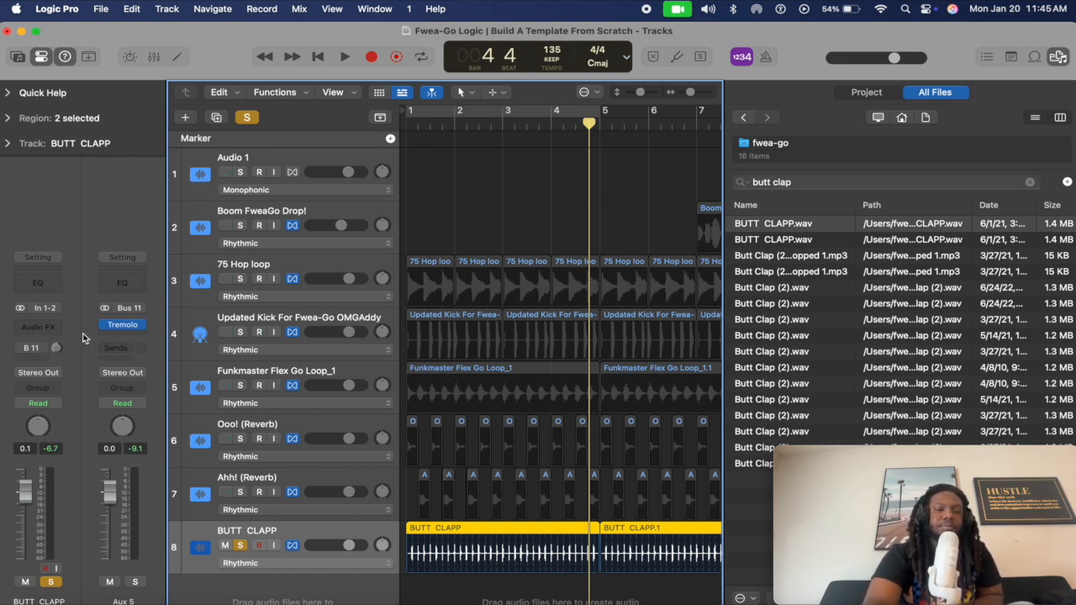
{"action": "left_click", "coordinate": [42, 348]}
{"action": "left_click", "coordinate": [327, 348]}
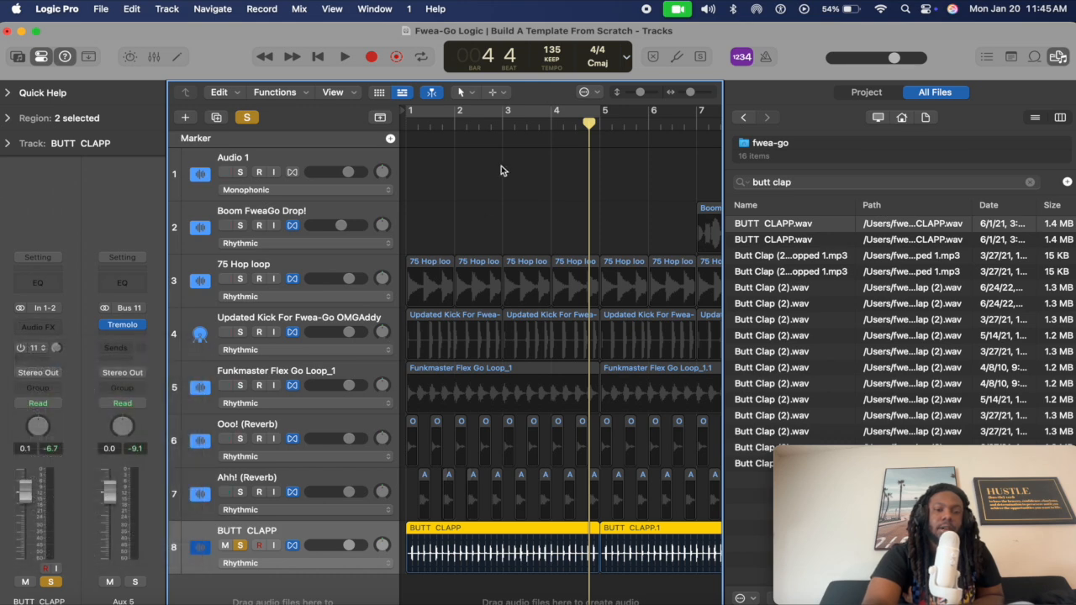
{"action": "left_click", "coordinate": [37, 348]}
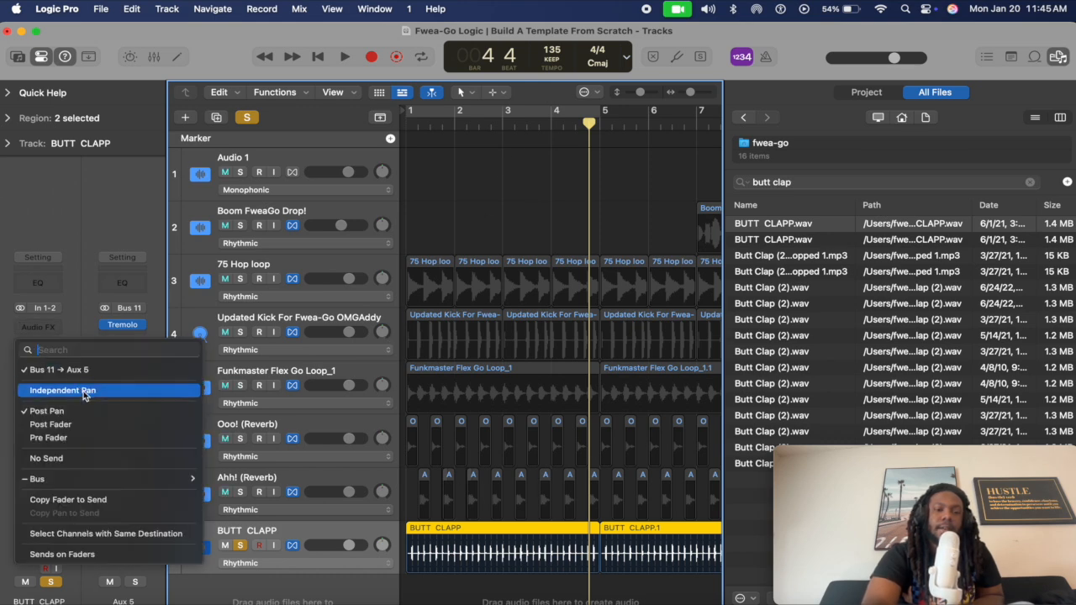
{"action": "mouse_move", "coordinate": [111, 476]}
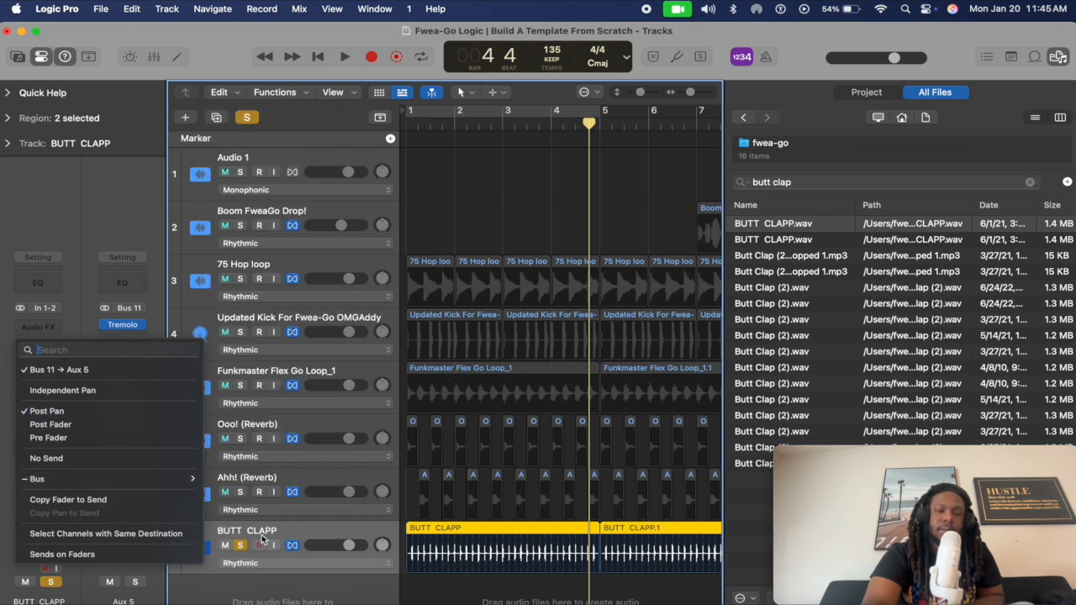
{"action": "left_click", "coordinate": [280, 602]}
Rename the aux channel fed by Bus 11 to Tremolo.
{"action": "double_click", "coordinate": [126, 599]}
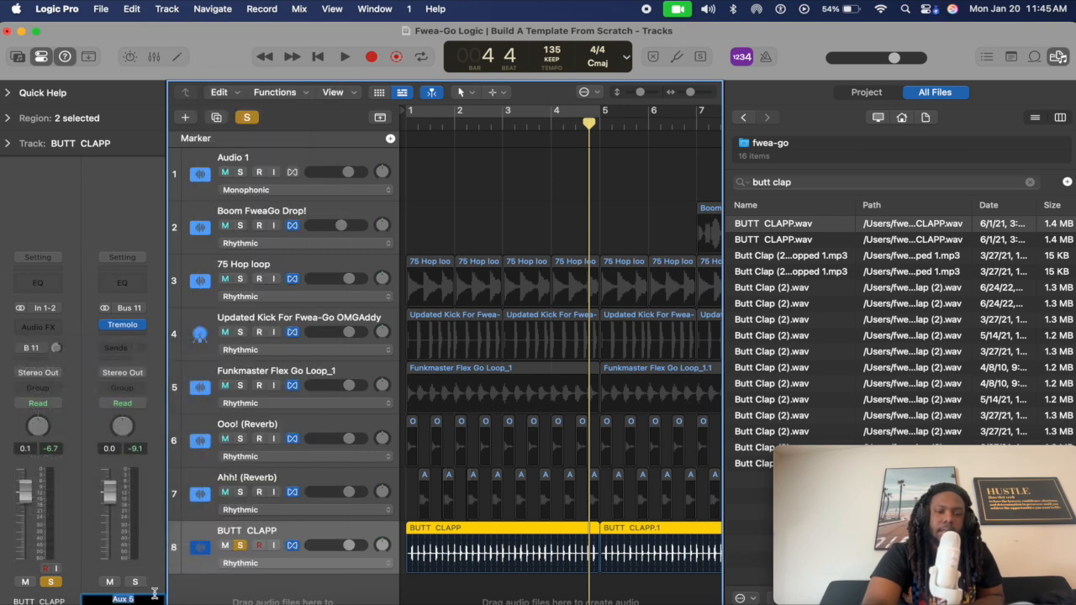
{"action": "type", "text": "Re"}
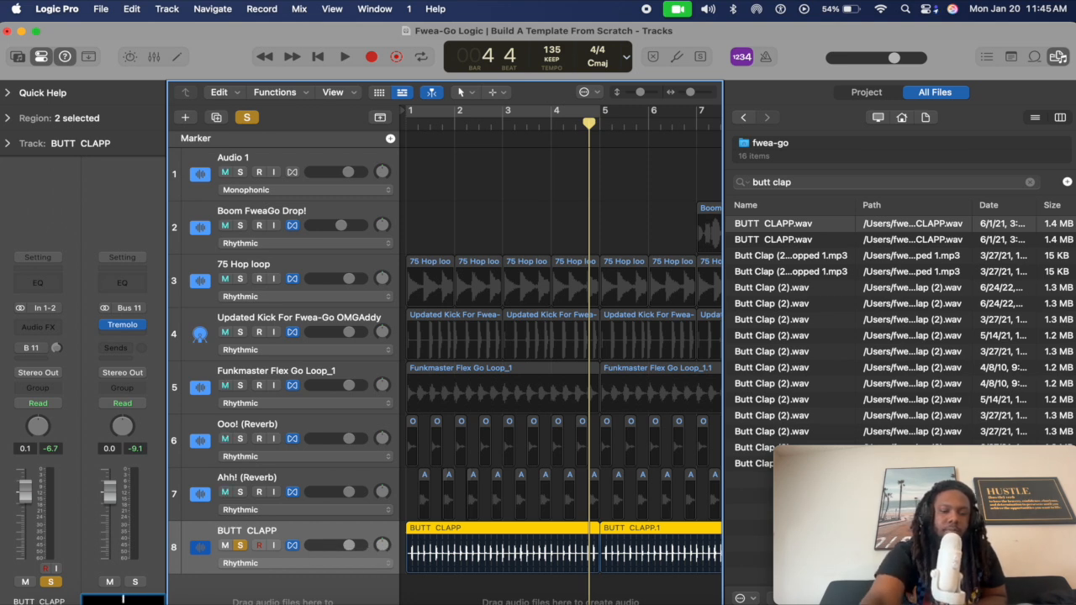
{"action": "type", "text": "remolo"}
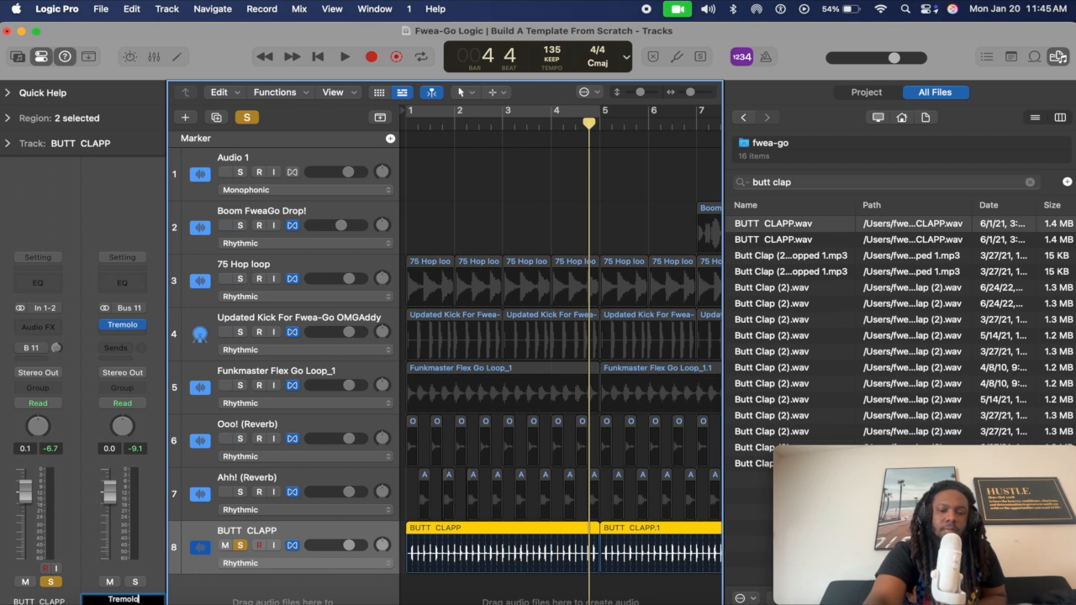
{"action": "key", "text": "Return"}
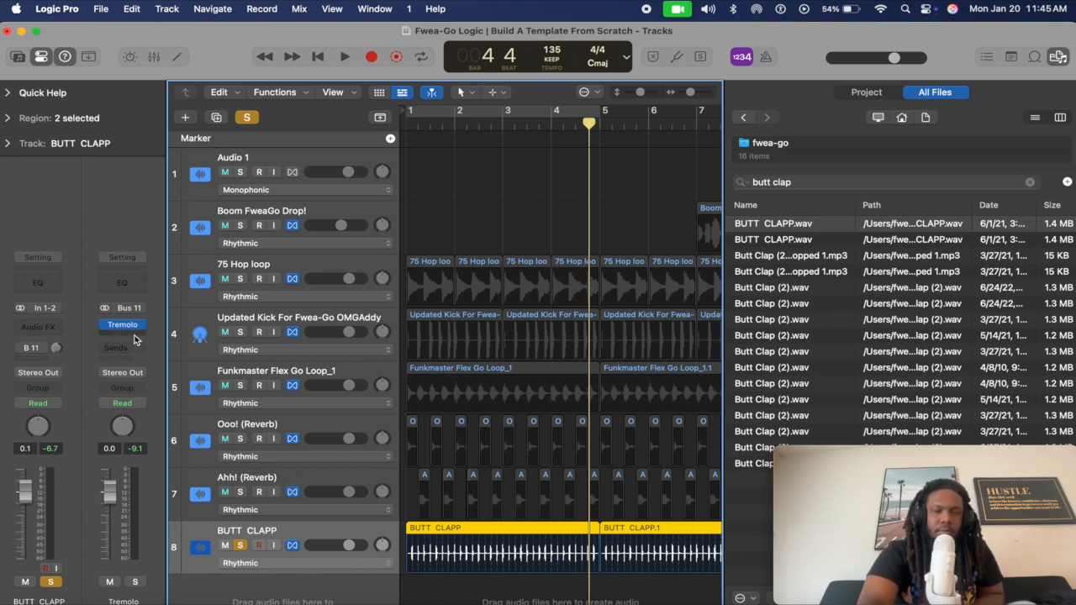
Reassign the BUTT CLAPP track's send from the Tremolo bus to Bus 1.
{"action": "mouse_move", "coordinate": [125, 326]}
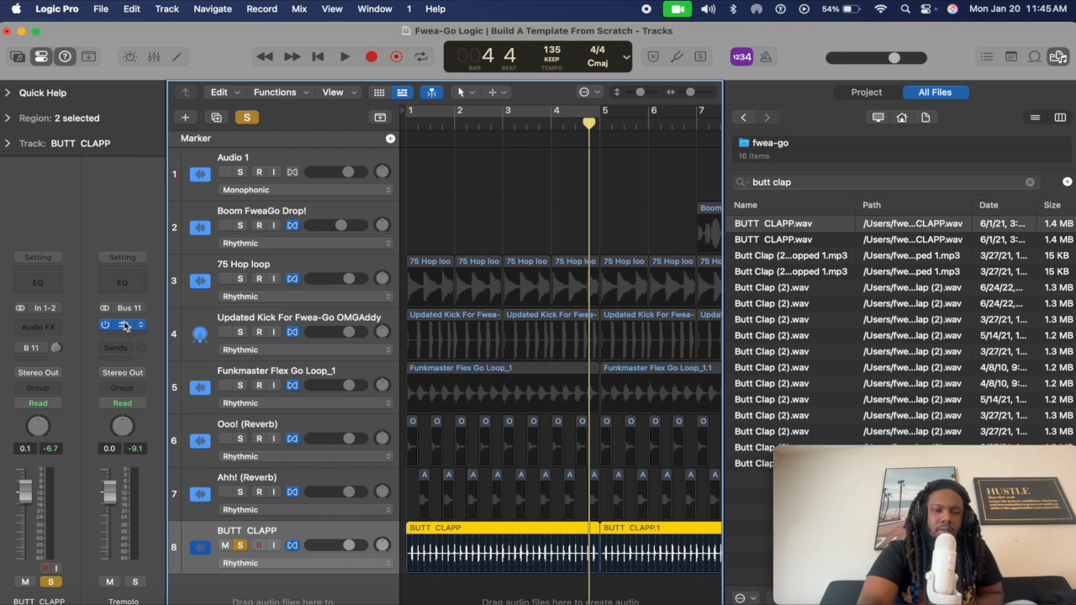
{"action": "left_click", "coordinate": [39, 349]}
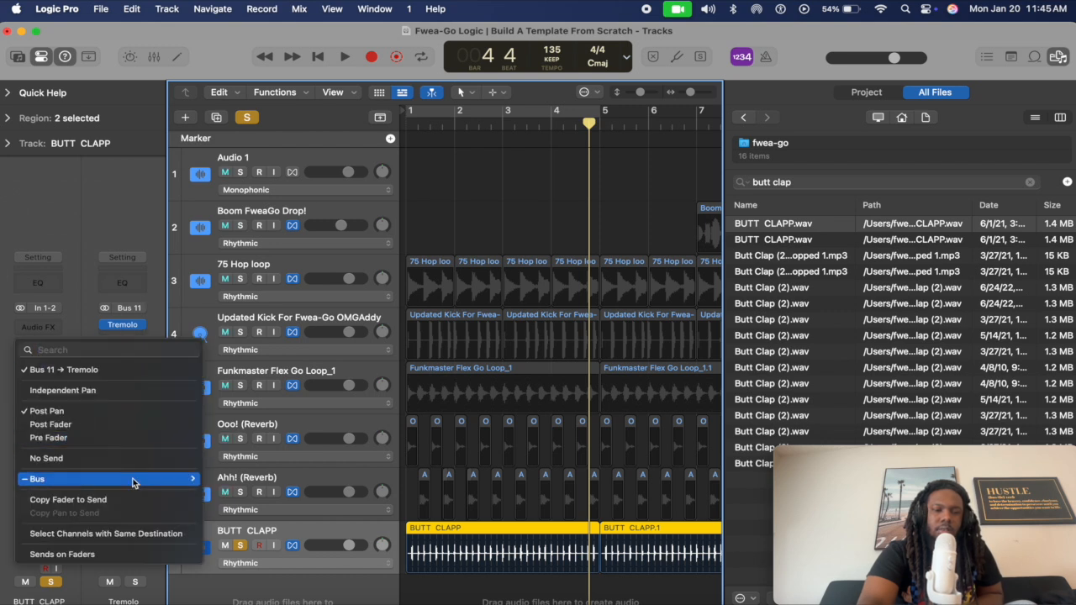
{"action": "mouse_move", "coordinate": [137, 480]}
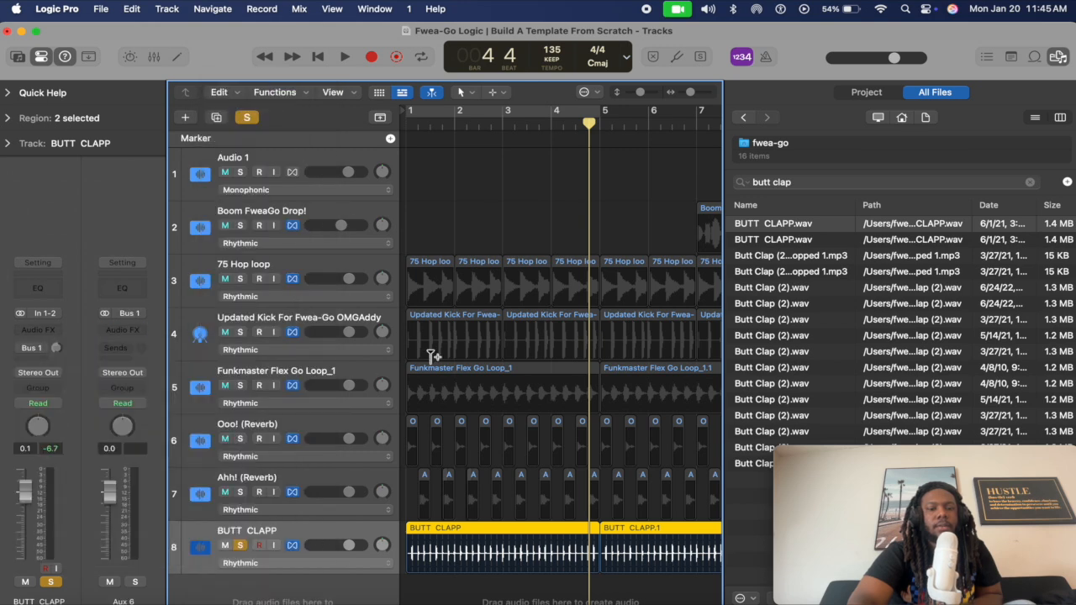
Unsolo BUTT CLAPP, solo only the Funkmaster Flex Go Loop_1 track, and audition it briefly from the start.
{"action": "left_click", "coordinate": [240, 546]}
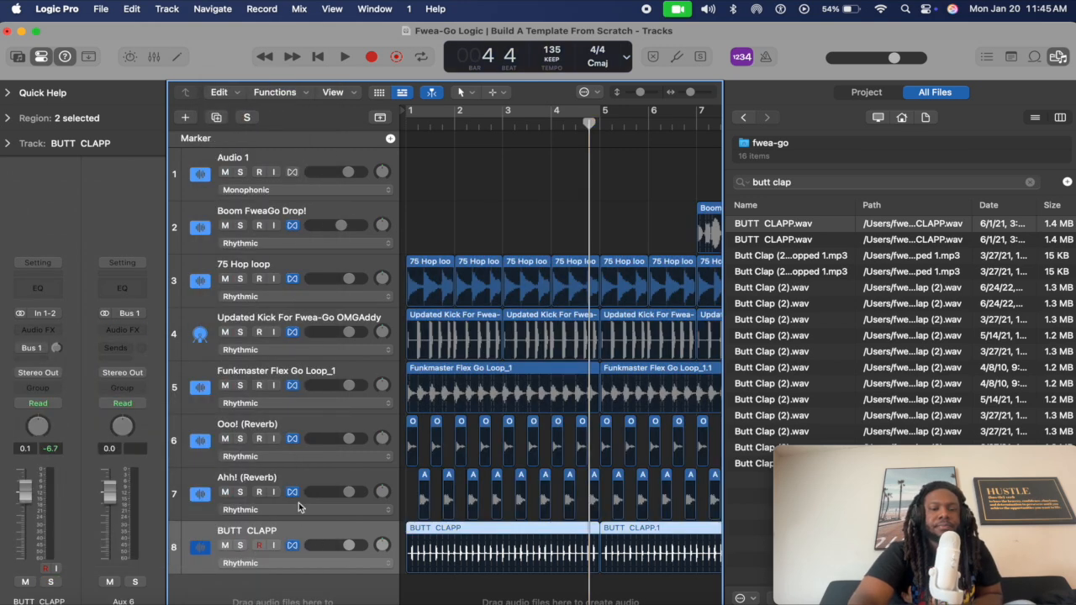
{"action": "left_click", "coordinate": [240, 332]}
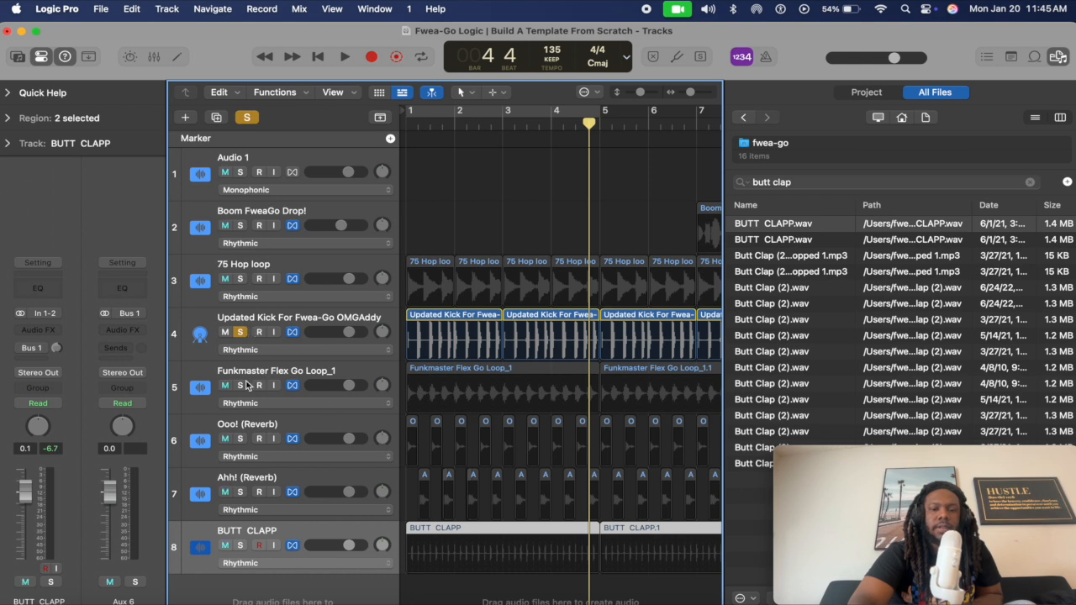
{"action": "left_click", "coordinate": [240, 385]}
{"action": "left_click", "coordinate": [240, 332]}
{"action": "key", "text": "space"}
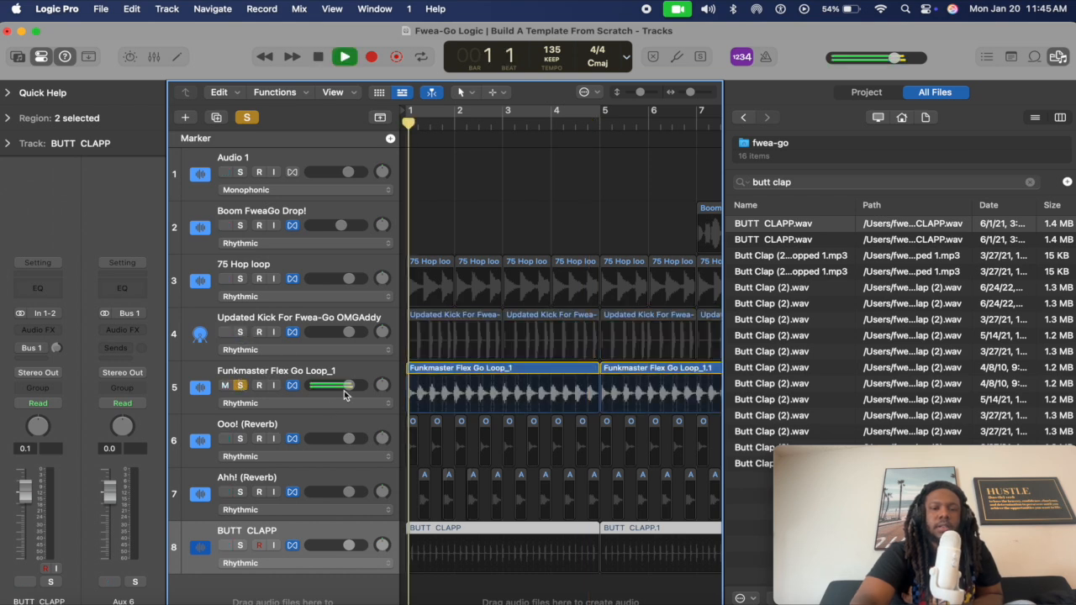
{"action": "key", "text": "space"}
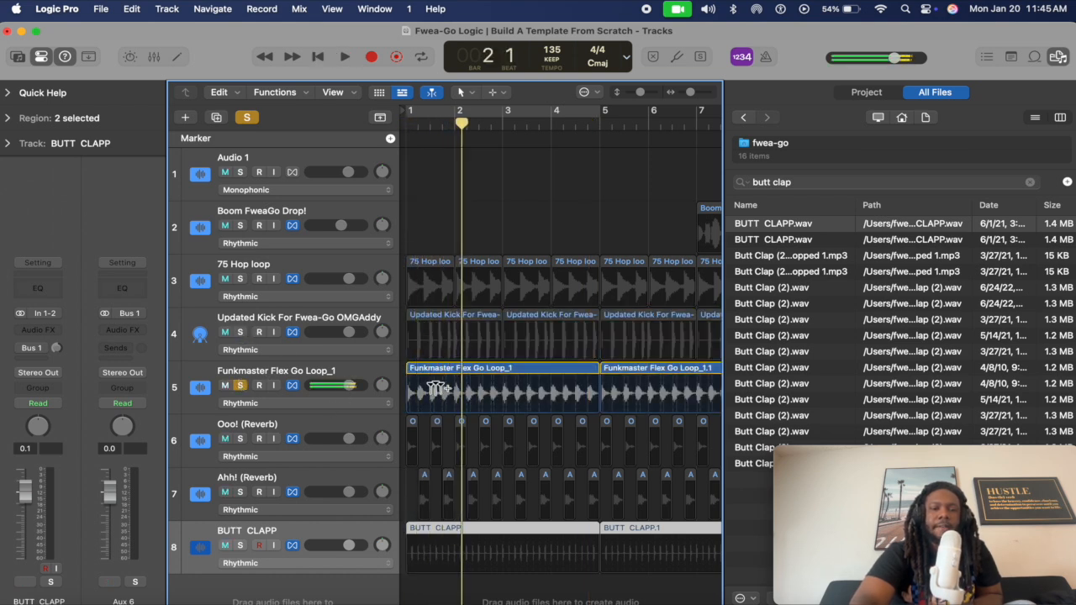
Add a Bus 1 send to the Funkmaster Flex Go Loop_1 track.
{"action": "left_click", "coordinate": [296, 373]}
{"action": "left_click", "coordinate": [42, 354]}
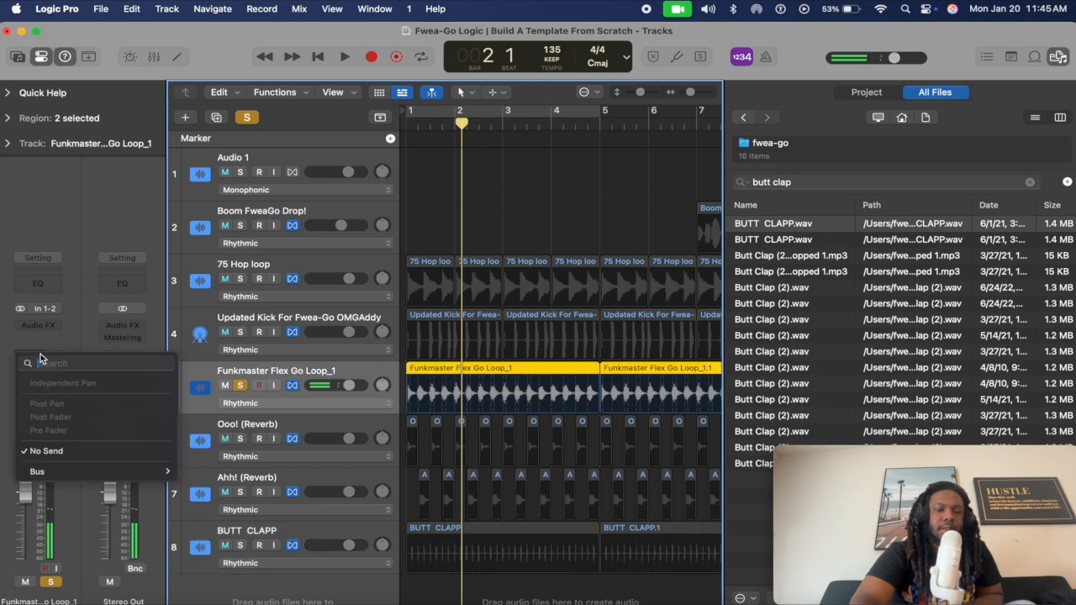
{"action": "mouse_move", "coordinate": [105, 471]}
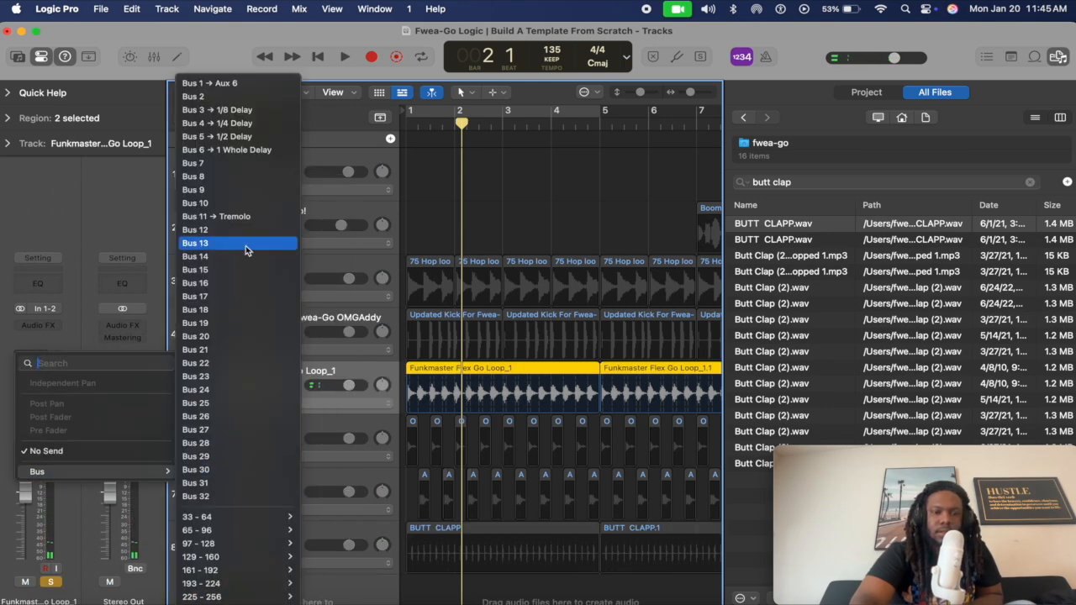
{"action": "left_click", "coordinate": [237, 86]}
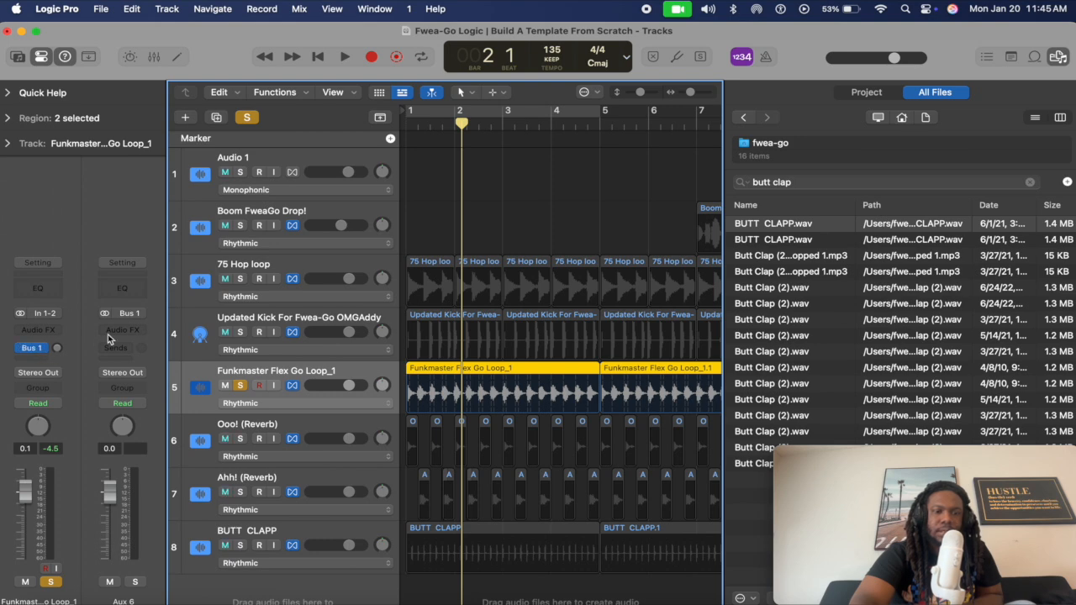
Insert the FabFilter Pro-R 2 reverb on the aux channel fed by Bus 1.
{"action": "left_click", "coordinate": [137, 335]}
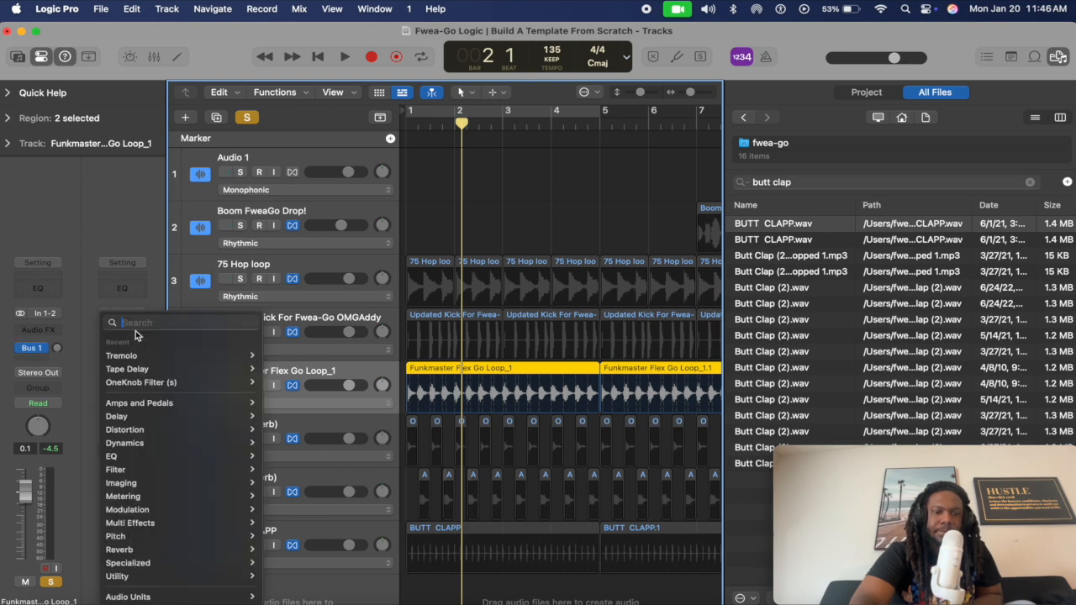
{"action": "mouse_move", "coordinate": [147, 597]}
{"action": "mouse_move", "coordinate": [281, 597]}
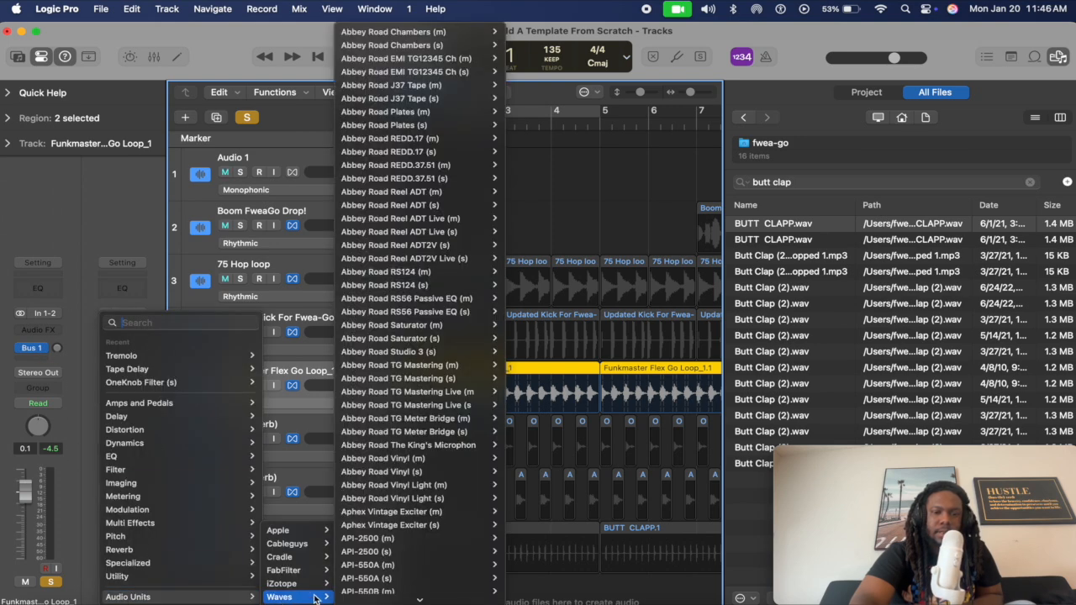
{"action": "mouse_move", "coordinate": [294, 572]}
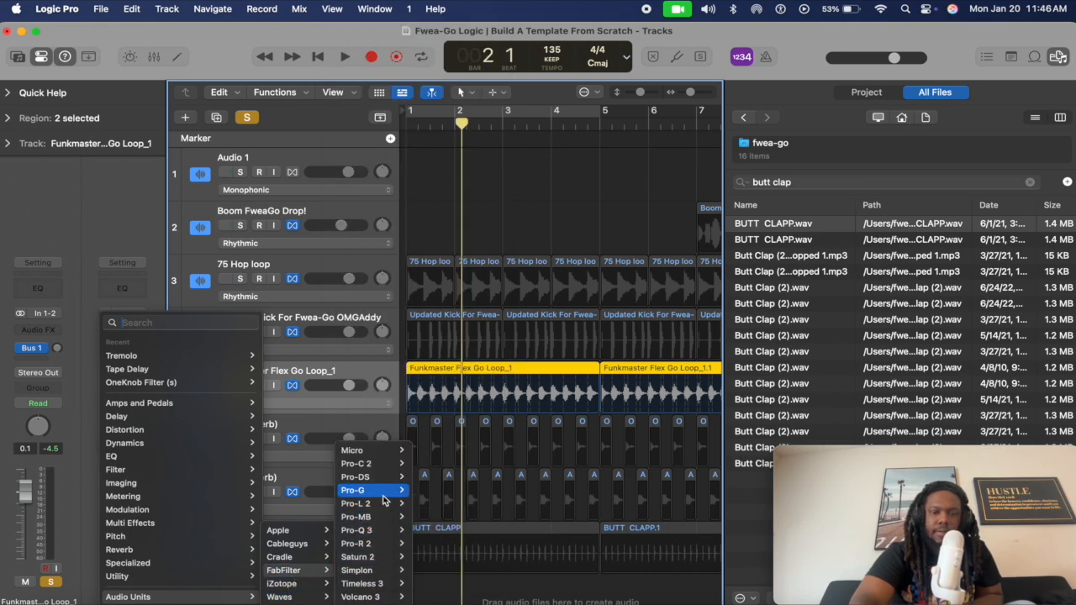
{"action": "mouse_move", "coordinate": [370, 544]}
{"action": "left_click", "coordinate": [433, 543]}
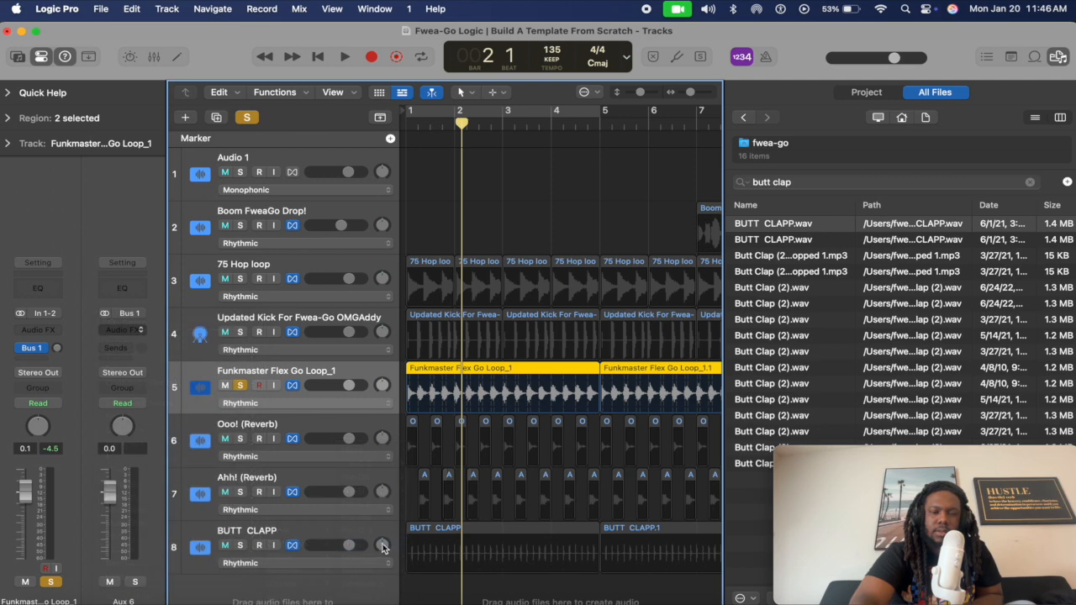
Play the Funkmaster Flex Go Loop_1 track with cycle mode on and raise its Bus 1 send to about -7.4 dB to hear the reverb.
{"action": "key", "text": "space"}
{"action": "left_click_drag", "start_coordinate": [666, 215], "coordinate": [844, 123]}
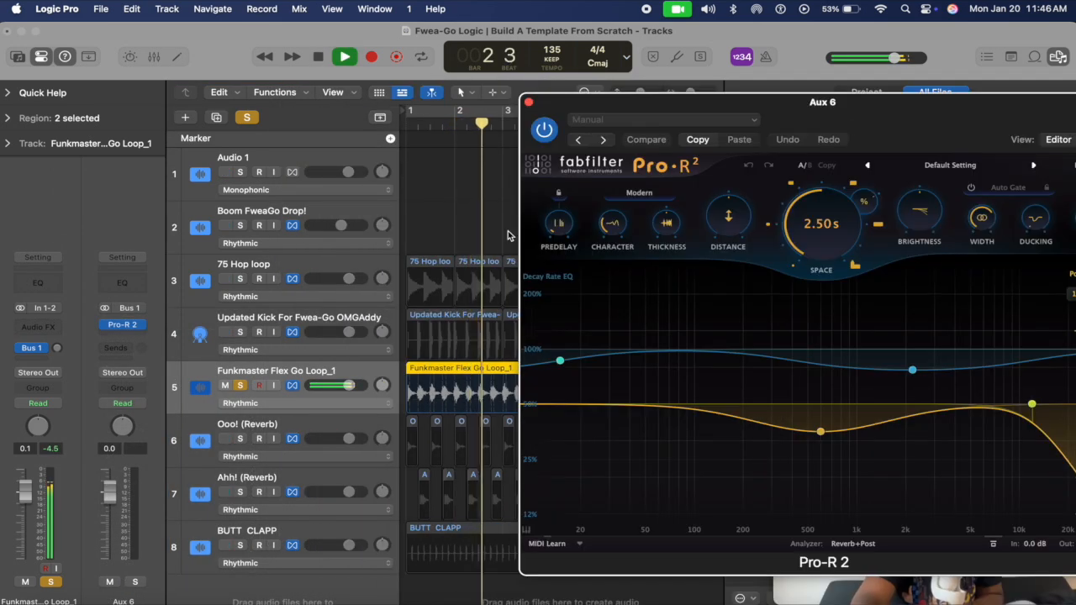
{"action": "key", "text": "c"}
{"action": "left_click_drag", "start_coordinate": [789, 115], "coordinate": [560, 97]}
{"action": "left_click_drag", "start_coordinate": [59, 350], "coordinate": [65, 291]}
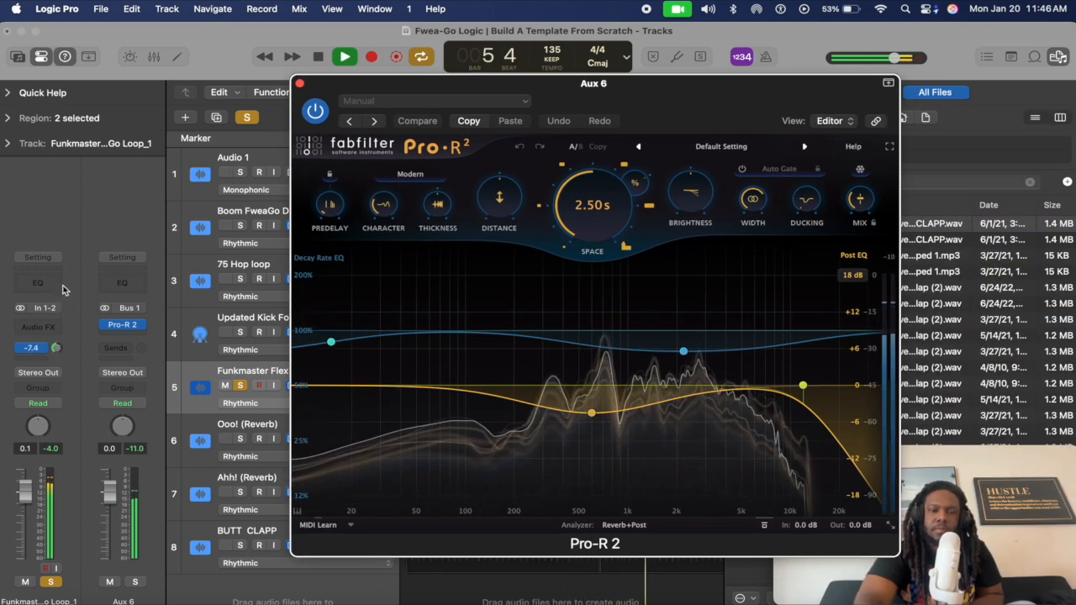
Audition the Pro-R 2 presets from Ambience for Loops through Ambience for Slap Bass C, then stop playback.
{"action": "left_click", "coordinate": [191, 260]}
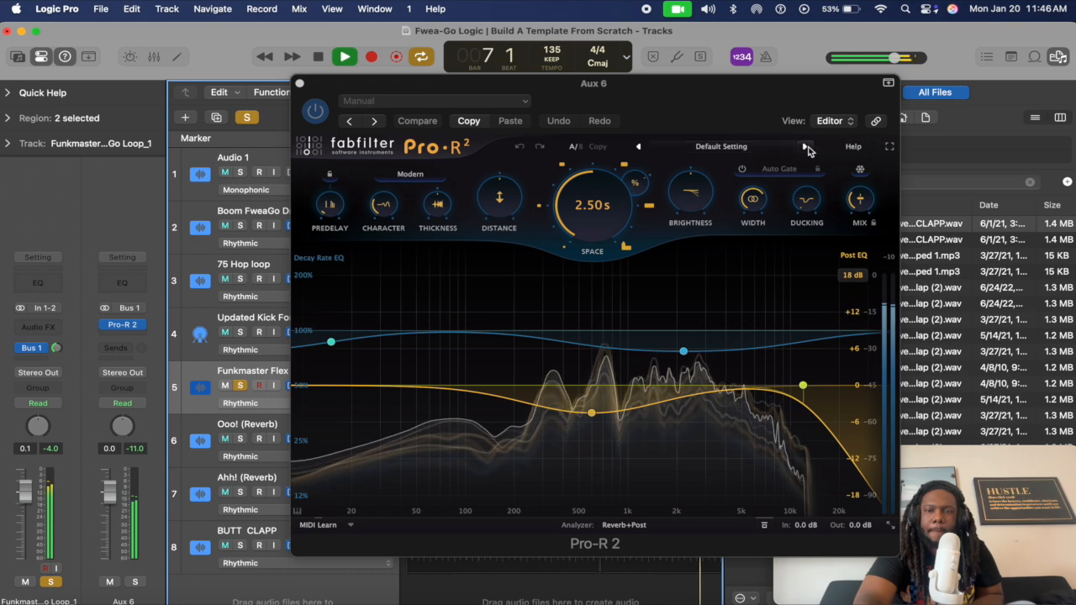
{"action": "left_click", "coordinate": [806, 146]}
{"action": "left_click", "coordinate": [805, 146]}
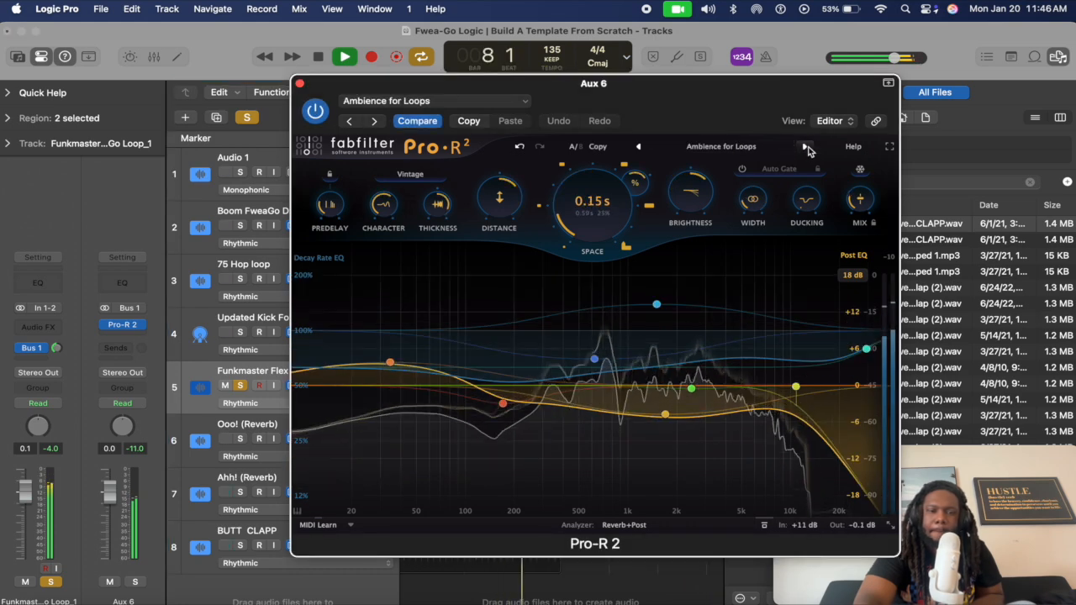
{"action": "left_click", "coordinate": [805, 146]}
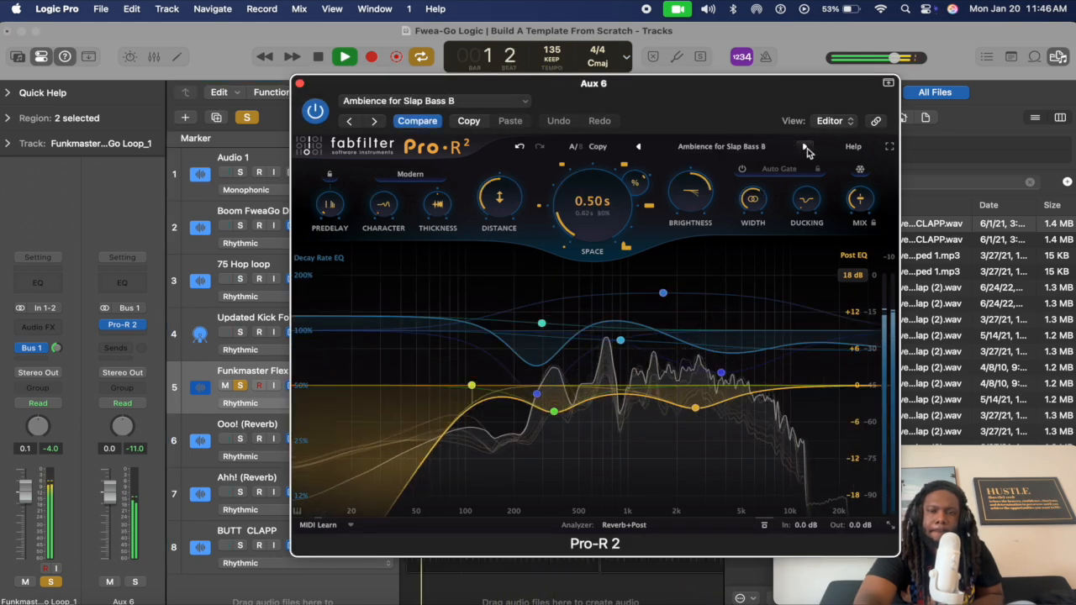
{"action": "left_click", "coordinate": [806, 146]}
{"action": "left_click", "coordinate": [805, 147]}
{"action": "key", "text": "space"}
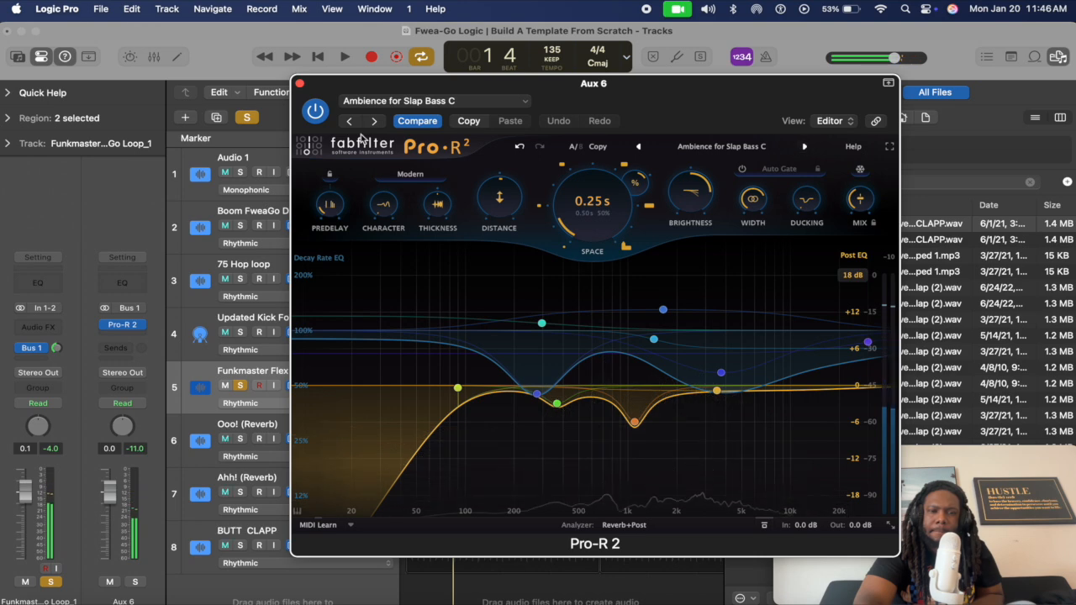
Move the reverb window clear of the track list and raise the Funkmaster Flex Go Loop_1 track's Bus 1 send further during playback.
{"action": "left_click_drag", "start_coordinate": [330, 91], "coordinate": [442, 188]}
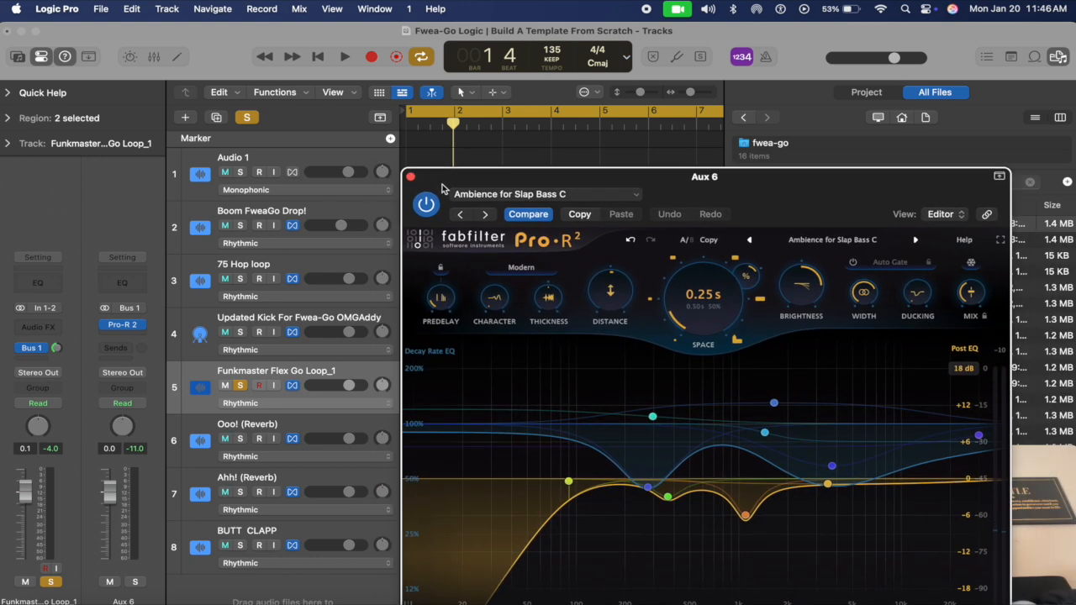
{"action": "key", "text": "space"}
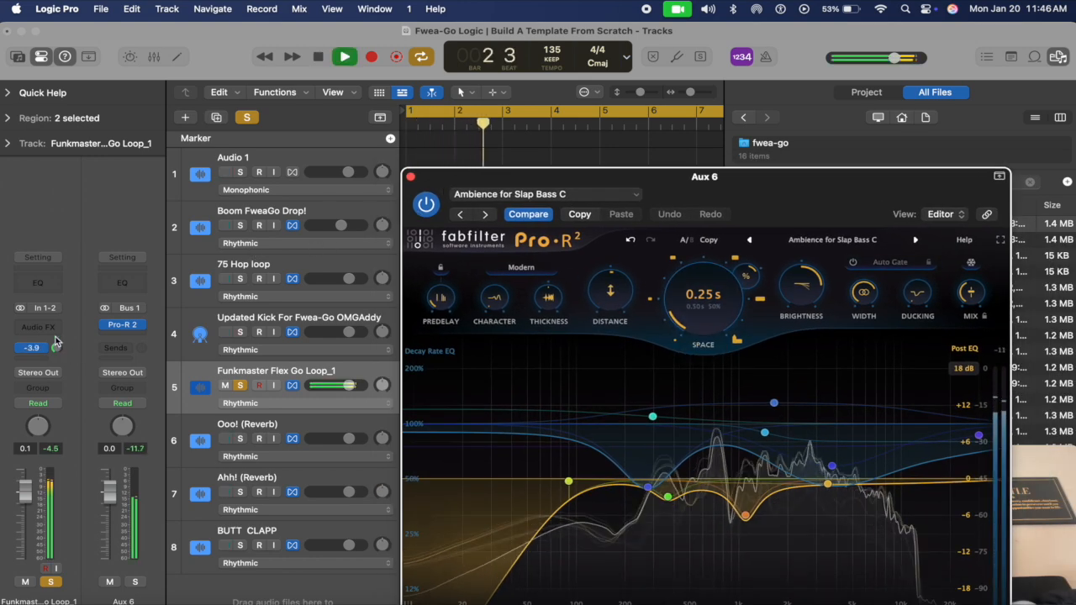
{"action": "left_click_drag", "start_coordinate": [55, 332], "coordinate": [56, 328]}
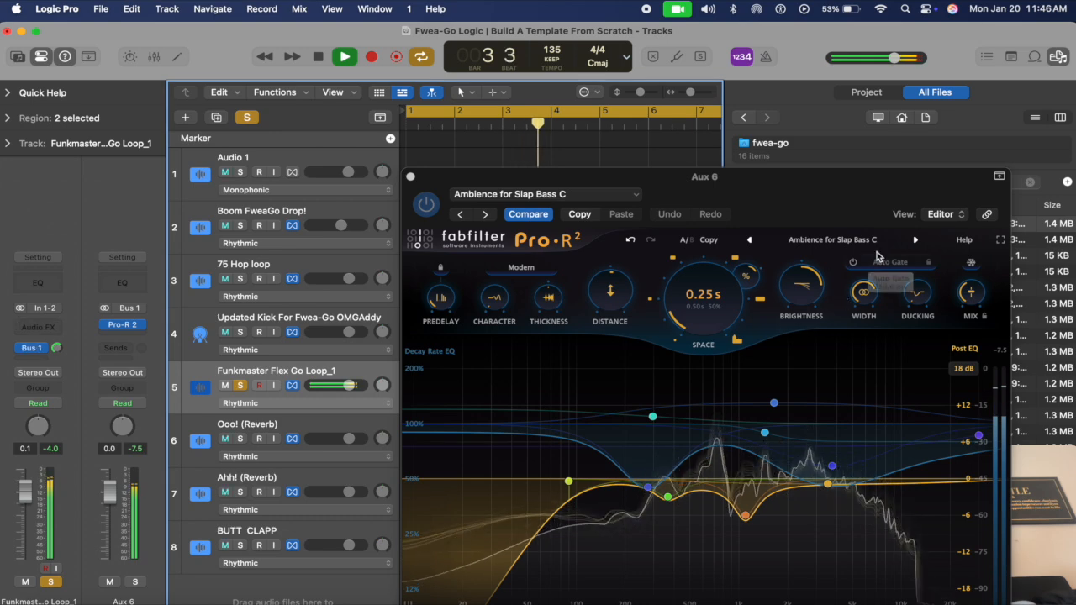
Audition successive Pro-R 2 presets from Bathroom through EDM Kick Ambience on the loop, then stop playback.
{"action": "left_click", "coordinate": [916, 241]}
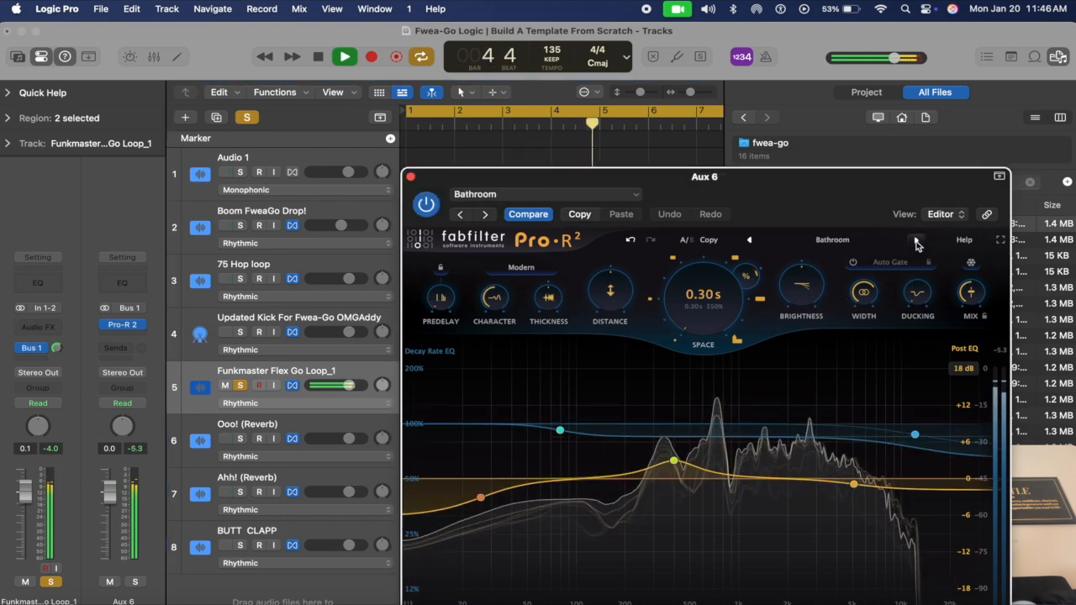
{"action": "left_click", "coordinate": [917, 241]}
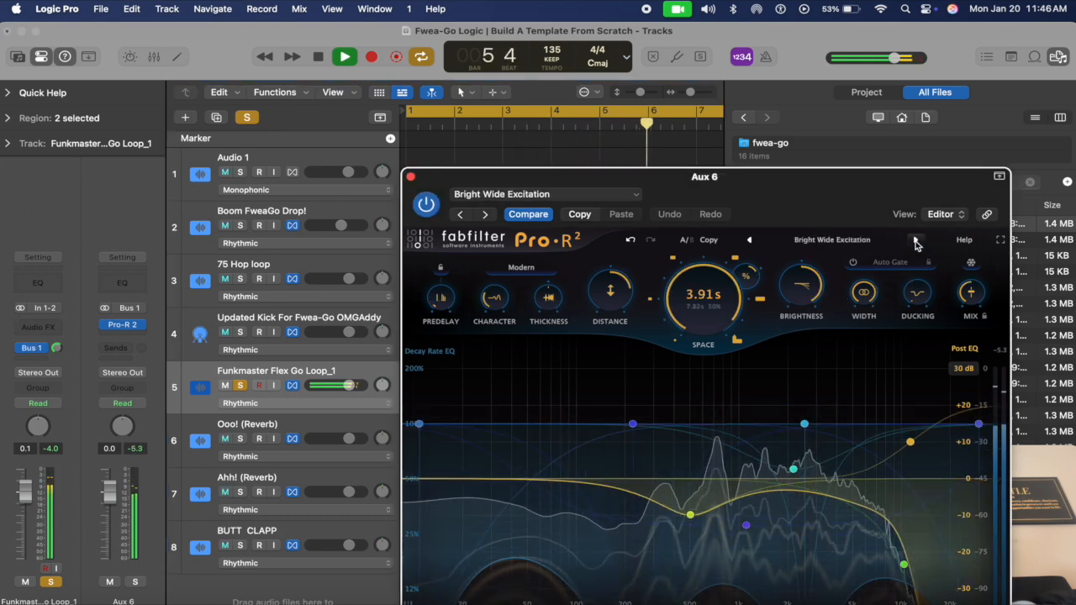
{"action": "left_click", "coordinate": [917, 241]}
{"action": "left_click", "coordinate": [917, 242]}
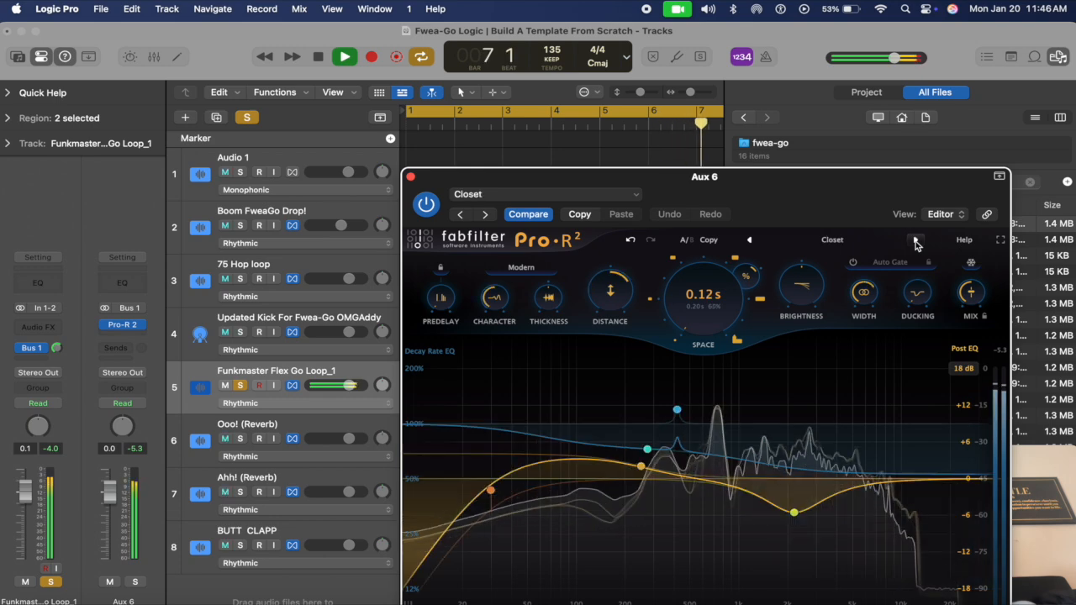
{"action": "left_click", "coordinate": [916, 242]}
{"action": "left_click", "coordinate": [916, 241]}
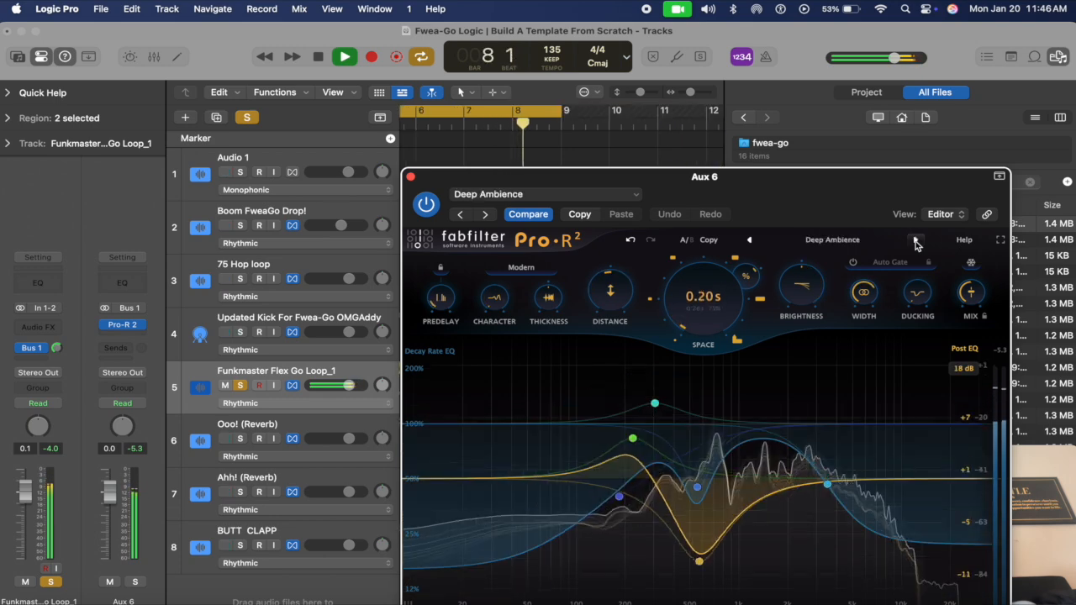
{"action": "left_click", "coordinate": [917, 242]}
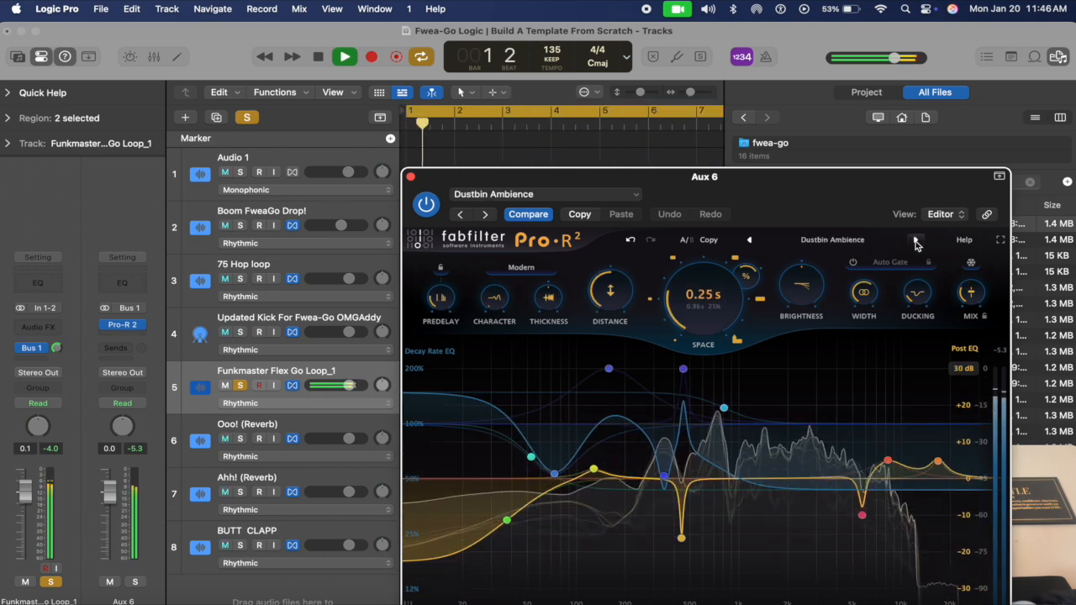
{"action": "left_click", "coordinate": [916, 241]}
{"action": "left_click", "coordinate": [916, 241]}
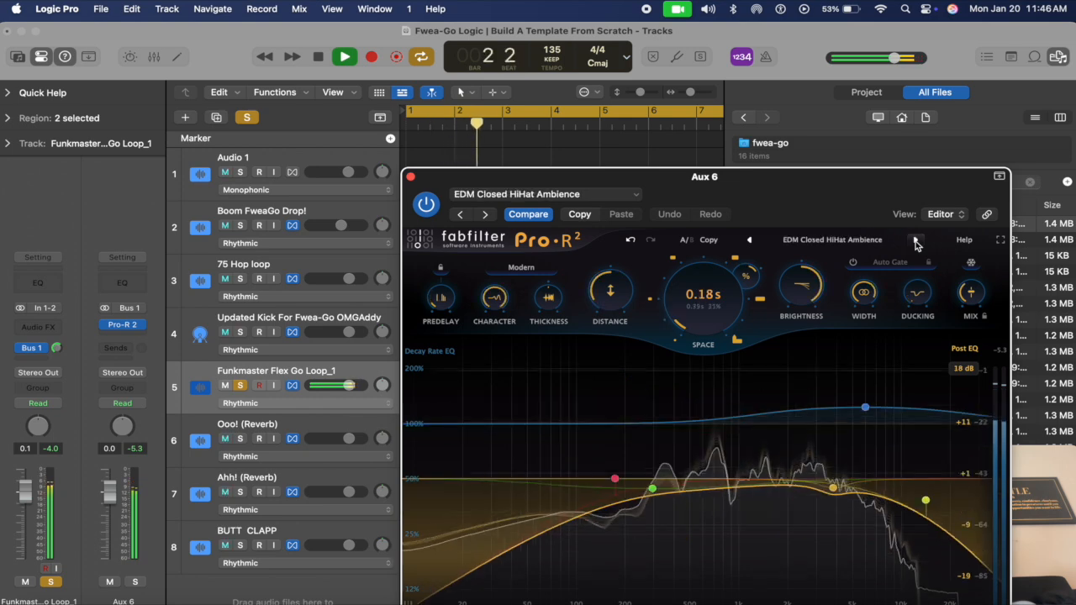
{"action": "left_click", "coordinate": [917, 242]}
{"action": "key", "text": "space"}
Load the Rich Room preset from the Small category in Pro-R 2 and play the loop through it.
{"action": "left_click", "coordinate": [832, 240]}
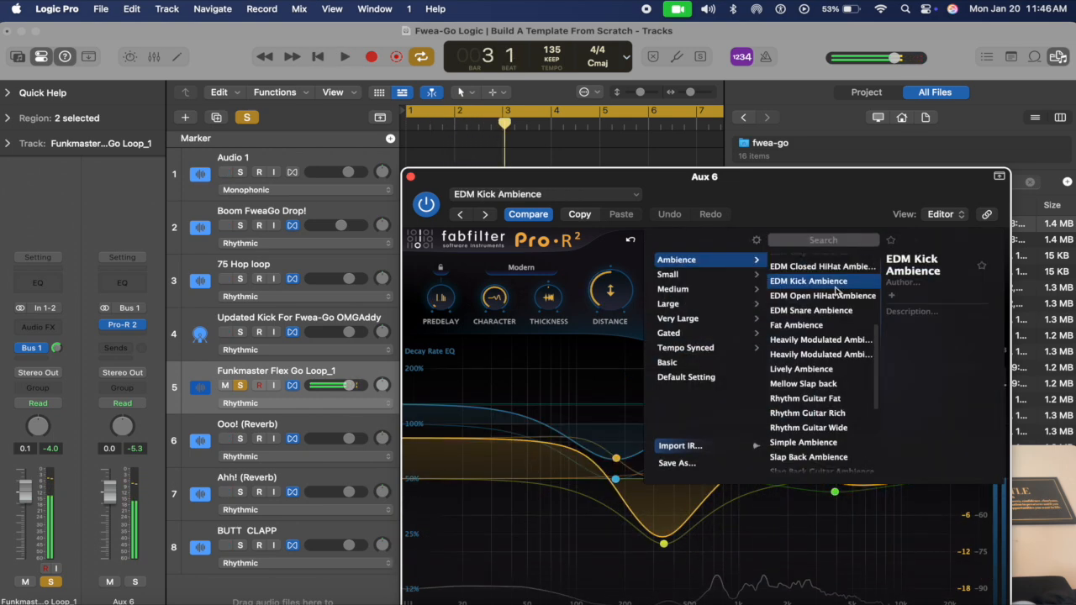
{"action": "mouse_move", "coordinate": [714, 277]}
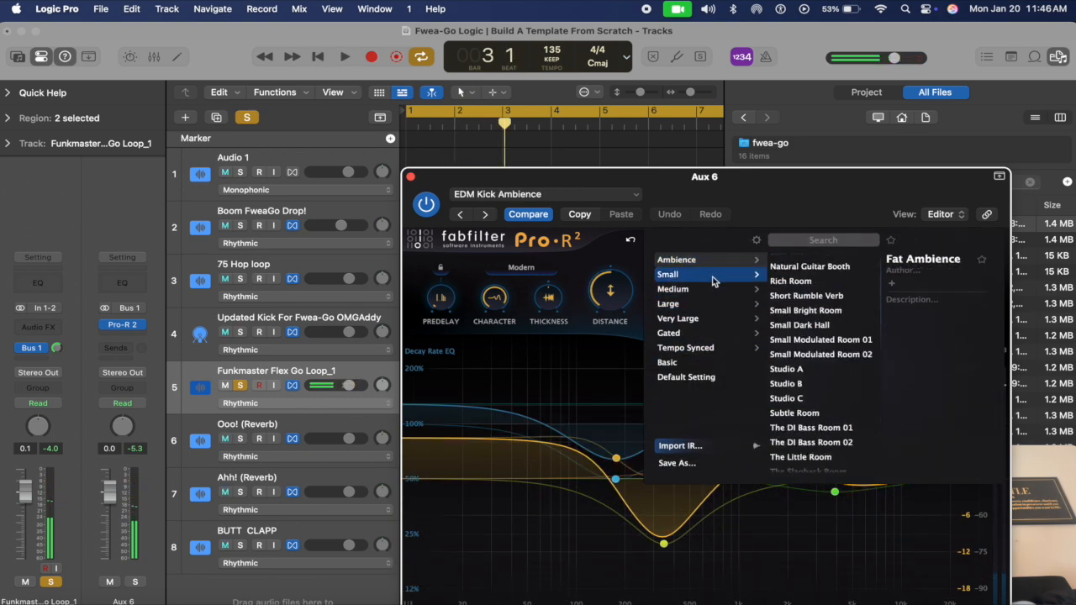
{"action": "left_click", "coordinate": [831, 284]}
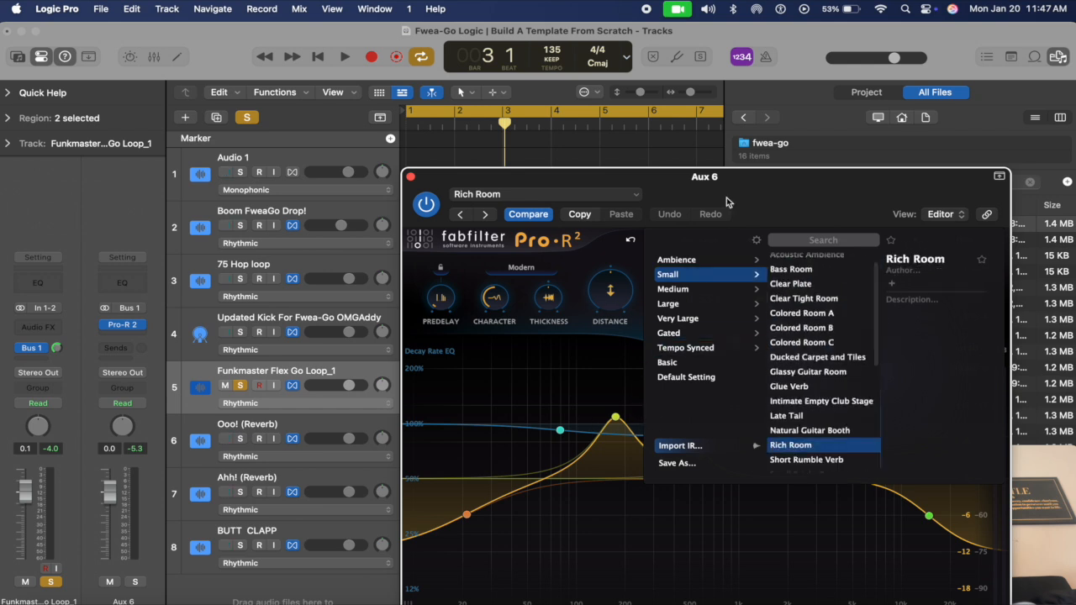
{"action": "left_click", "coordinate": [755, 242]}
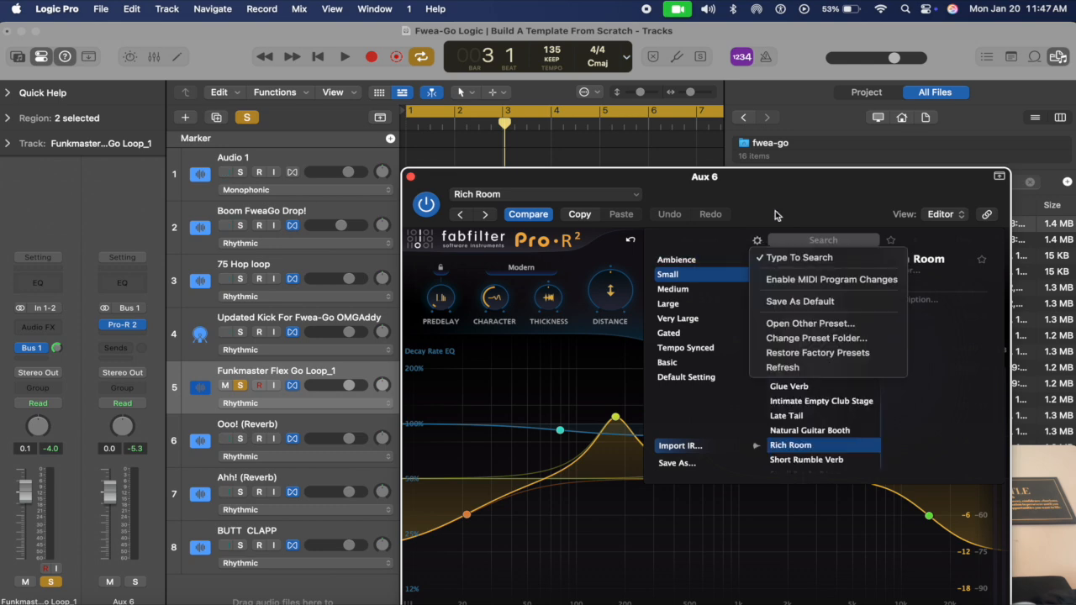
{"action": "left_click", "coordinate": [778, 217]}
{"action": "left_click", "coordinate": [778, 216]}
{"action": "key", "text": "space"}
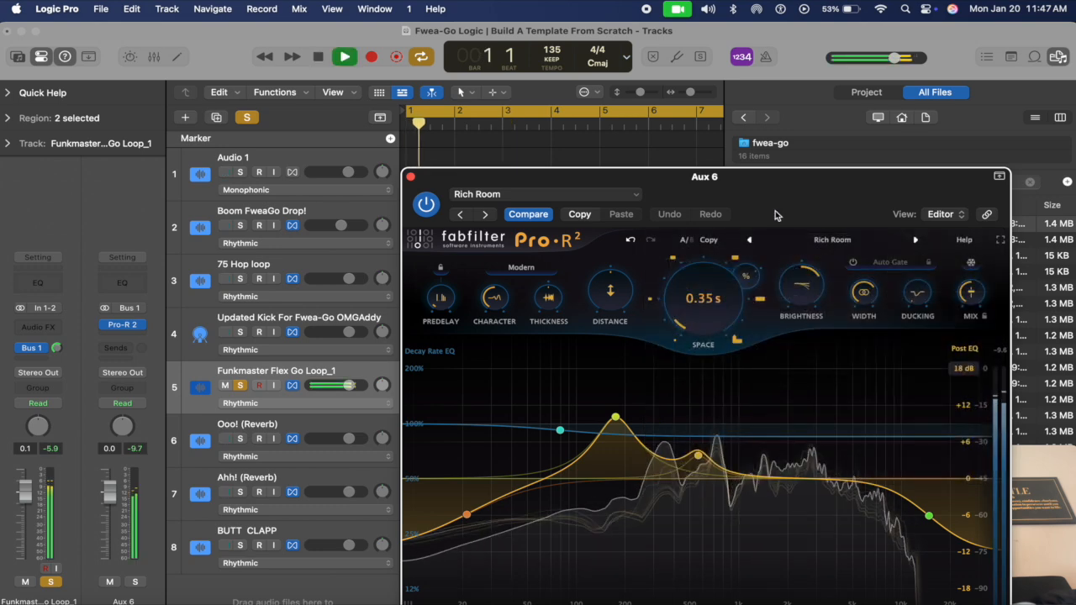
Advance the reverb preset to Small Dark Hall and bypass and re-enable Pro-R 2 to compare the sound.
{"action": "left_click", "coordinate": [917, 242]}
{"action": "left_click", "coordinate": [917, 242]}
{"action": "left_click", "coordinate": [917, 242]}
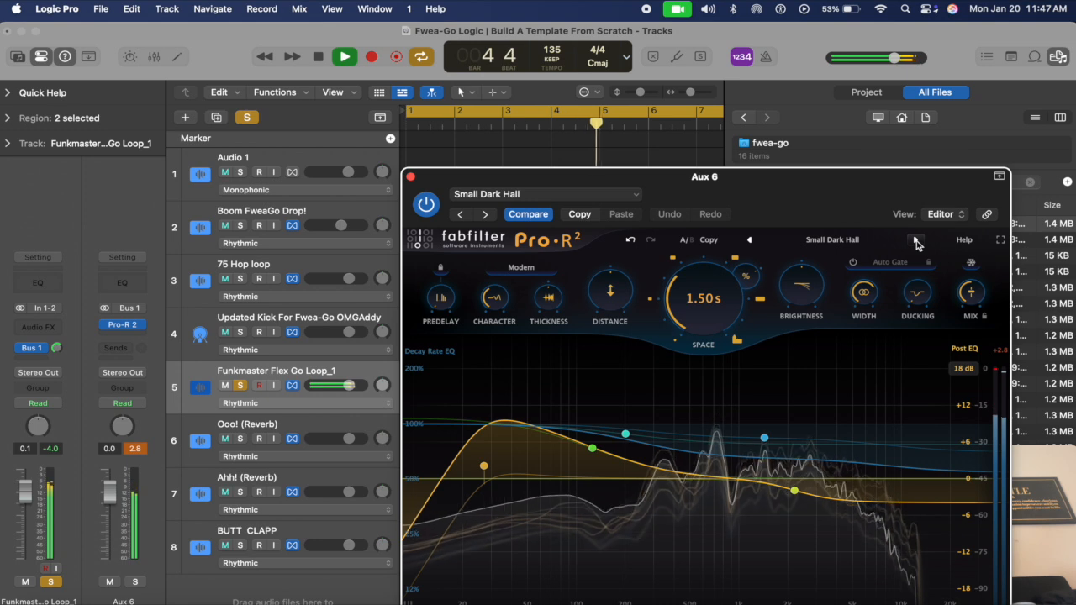
{"action": "left_click", "coordinate": [425, 204]}
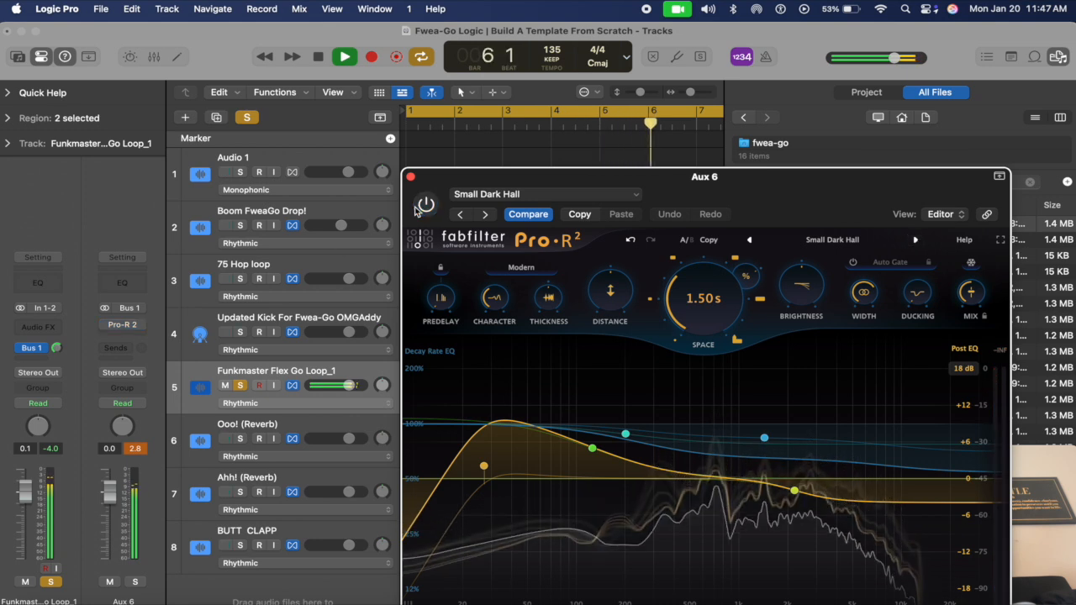
{"action": "left_click", "coordinate": [426, 205]}
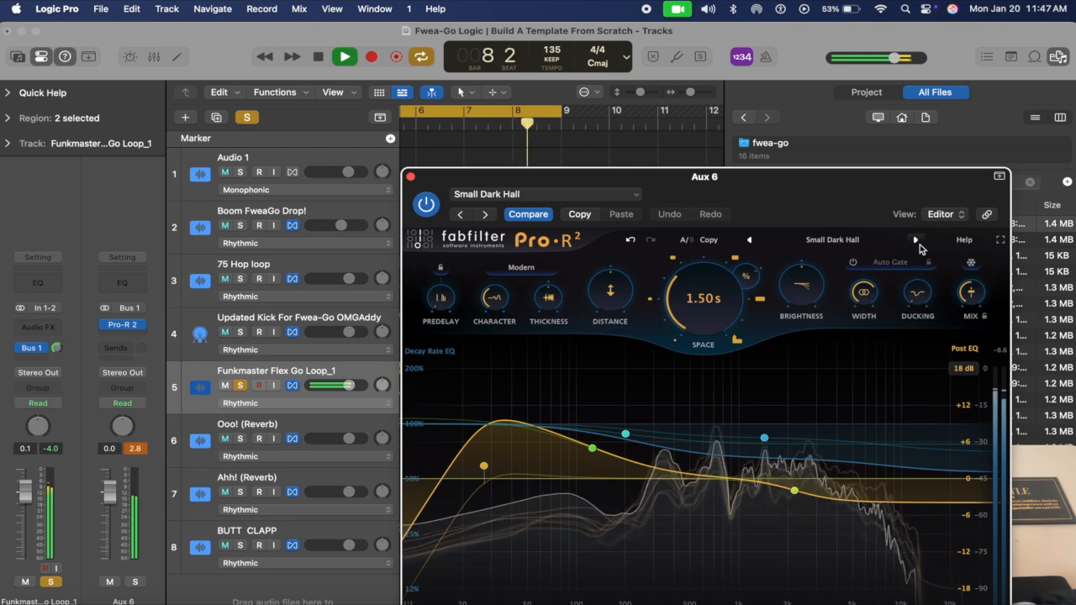
Step through the small-room reverb presets, including Small Modulated Room 02, to Studio C and stop playback.
{"action": "left_click", "coordinate": [916, 239]}
{"action": "left_click", "coordinate": [917, 240]}
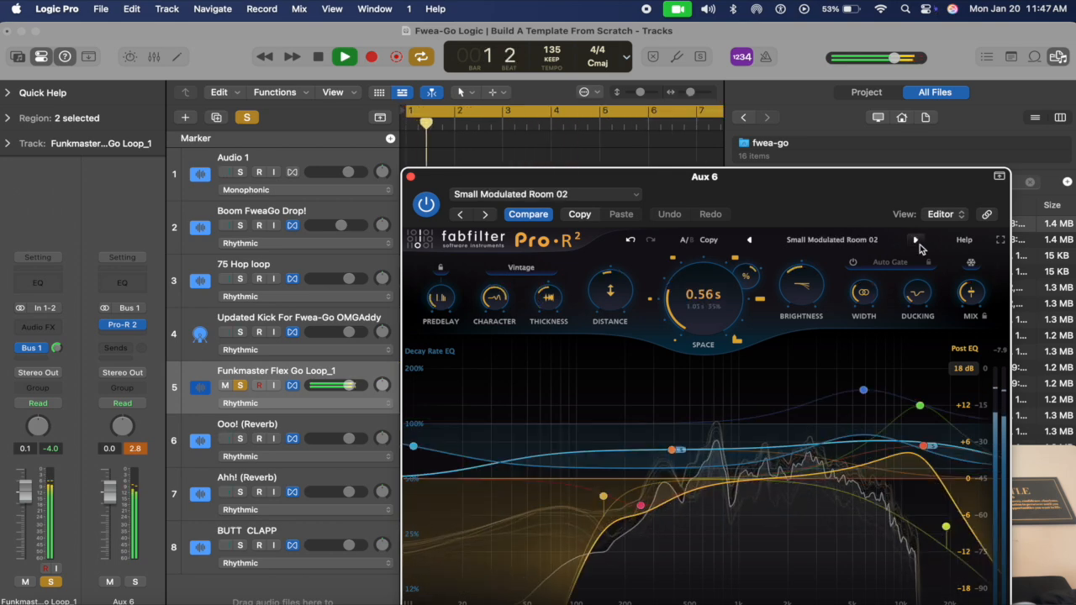
{"action": "left_click", "coordinate": [919, 242]}
{"action": "left_click", "coordinate": [916, 242]}
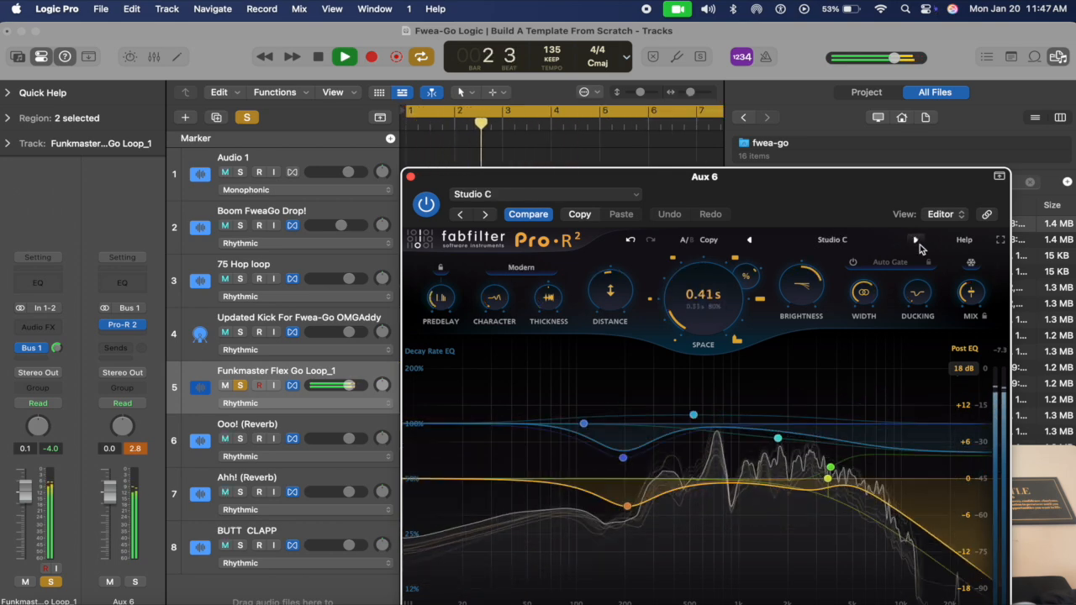
{"action": "key", "text": "space"}
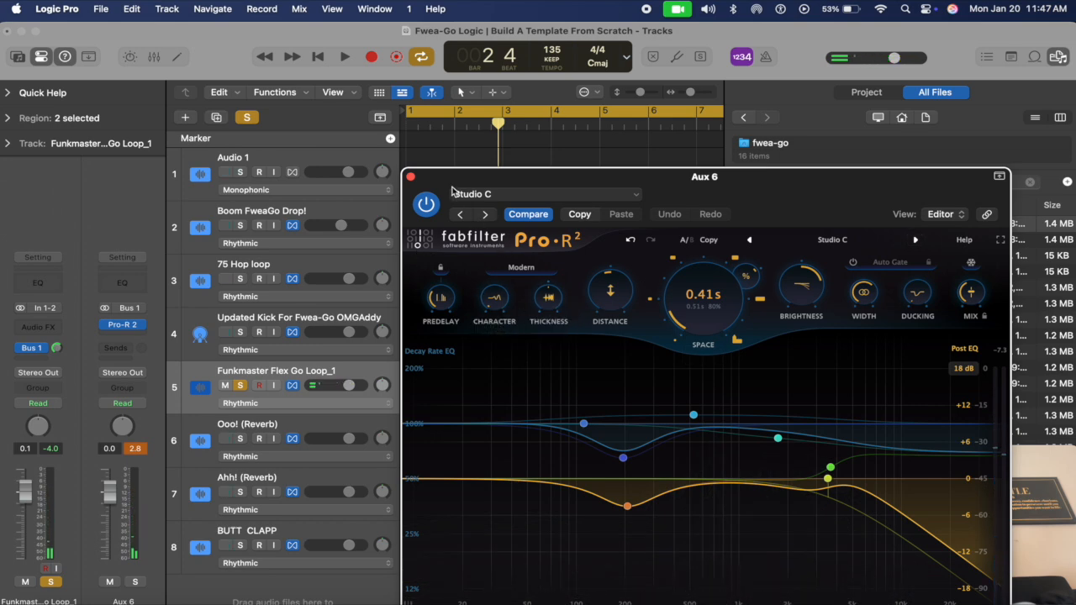
Reposition the reverb window and audition presets from Subtle Room to Bright Heavily Modulated Room, comparing it with Bright Falls.
{"action": "left_click_drag", "start_coordinate": [443, 187], "coordinate": [515, 148]}
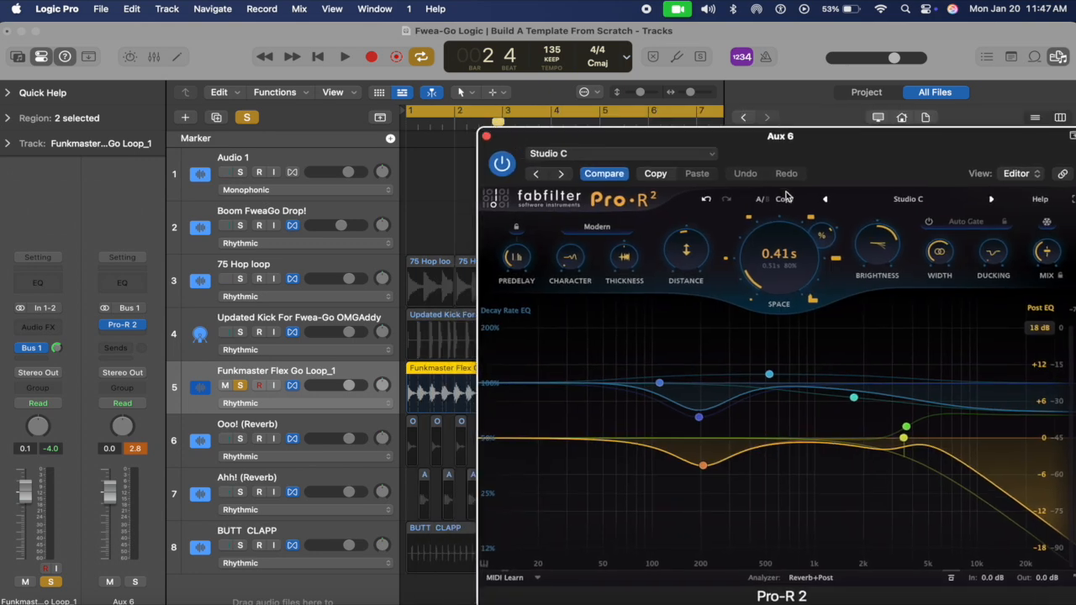
{"action": "left_click", "coordinate": [993, 204]}
{"action": "key", "text": "space"}
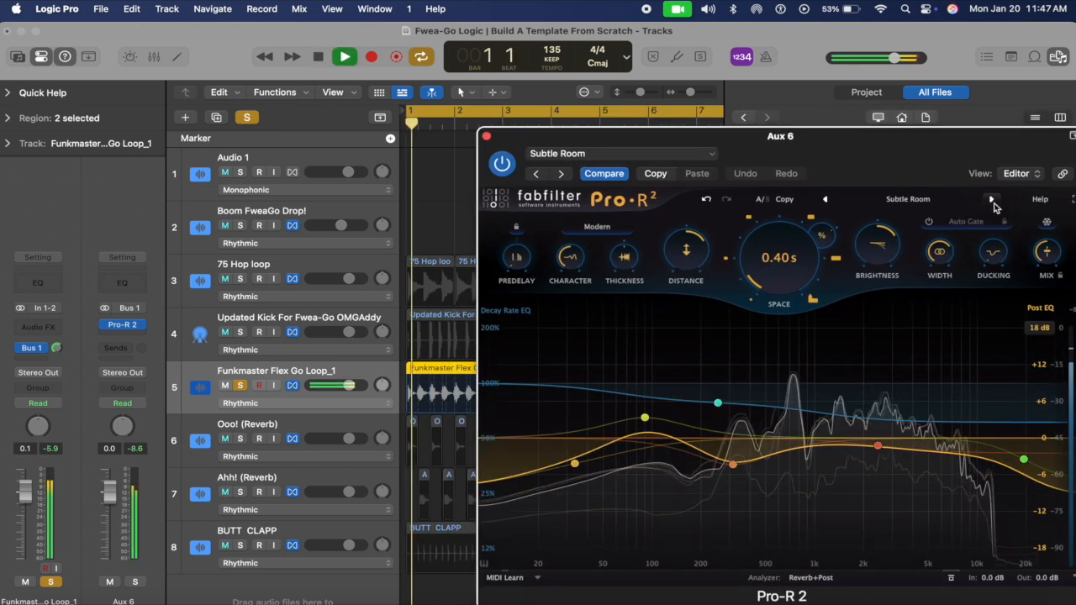
{"action": "left_click", "coordinate": [993, 203]}
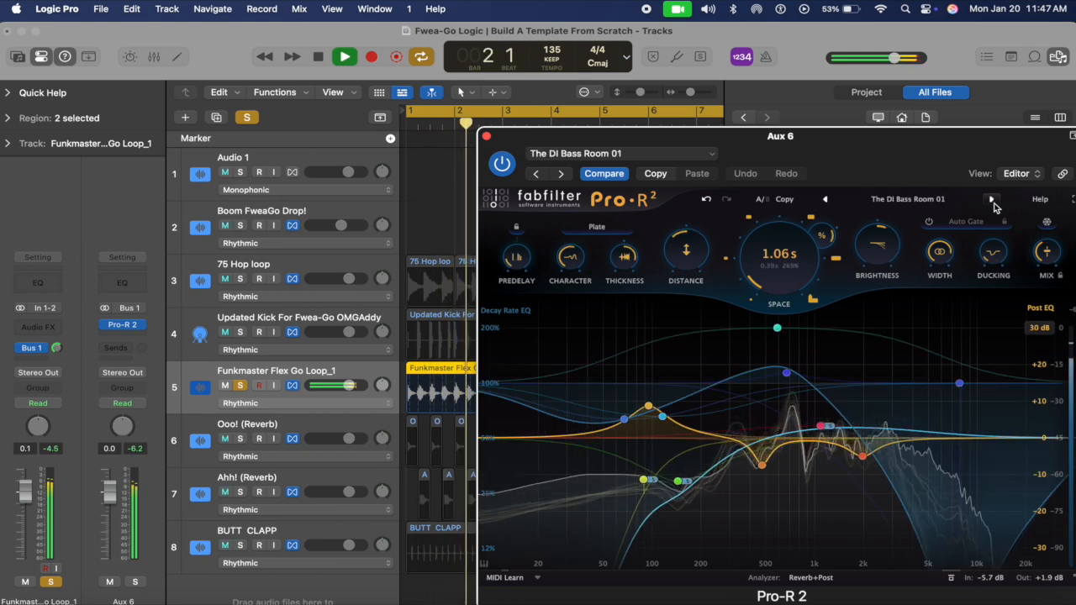
{"action": "left_click", "coordinate": [993, 204]}
{"action": "left_click", "coordinate": [993, 203]}
{"action": "left_click", "coordinate": [993, 204]}
{"action": "left_click", "coordinate": [993, 204]}
{"action": "left_click", "coordinate": [993, 204]}
{"action": "left_click", "coordinate": [993, 203]}
{"action": "left_click", "coordinate": [993, 204]}
{"action": "left_click", "coordinate": [993, 204]}
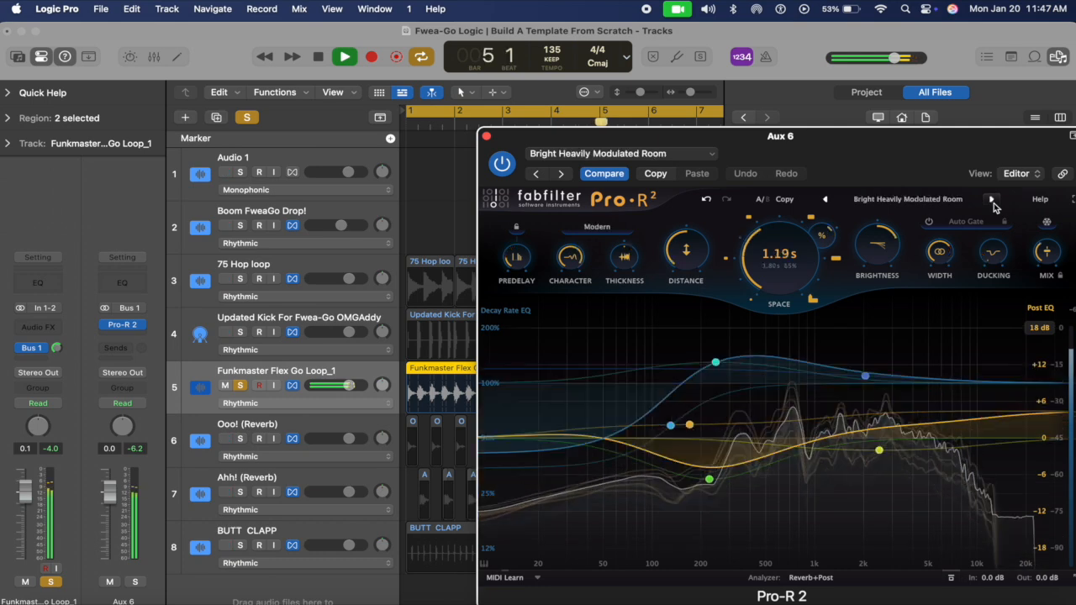
{"action": "left_click", "coordinate": [828, 199]}
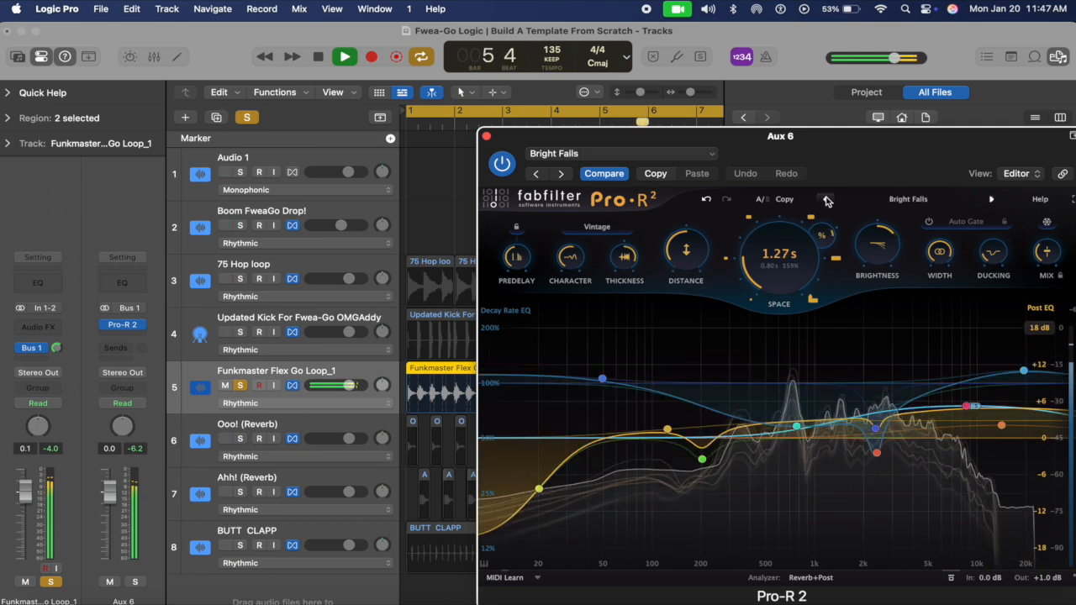
{"action": "left_click", "coordinate": [992, 201]}
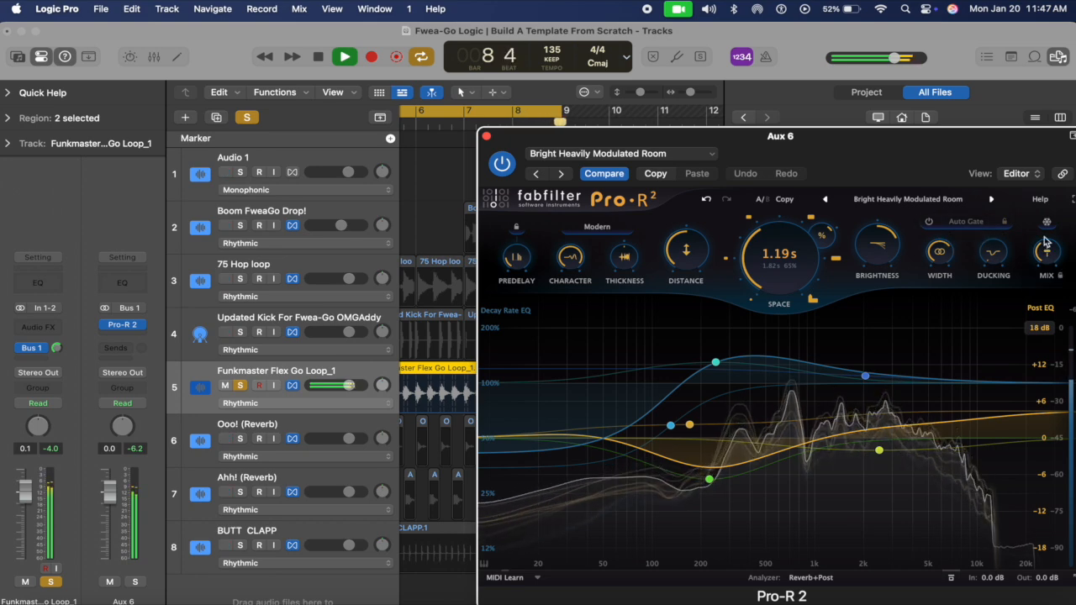
Audition the reverb presets in order from Bright Large Room through Neutral Plate, stop playback and advance to Neutral Room.
{"action": "left_click", "coordinate": [992, 200]}
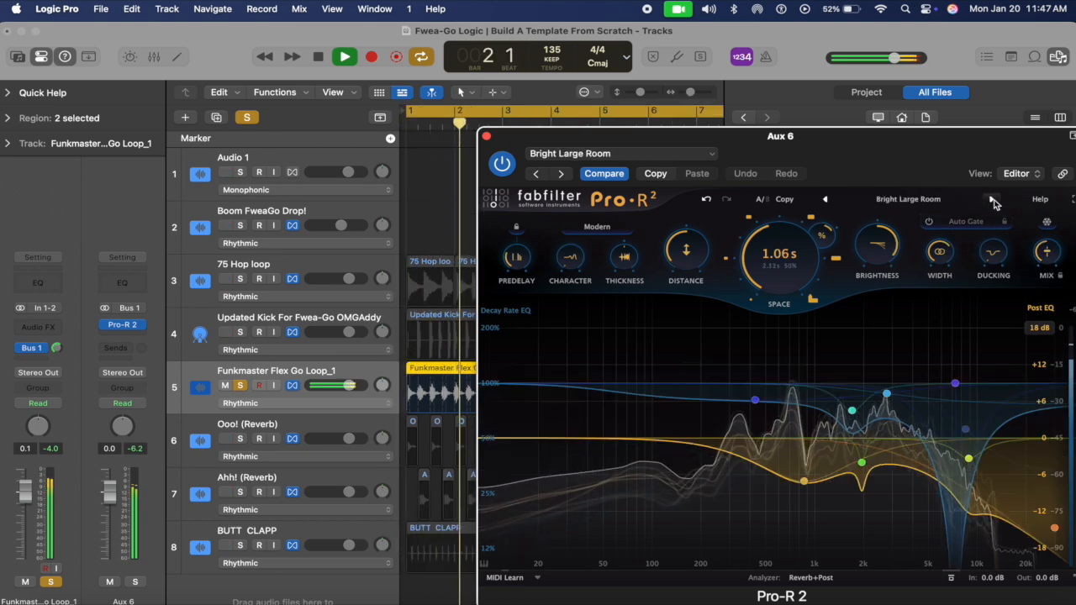
{"action": "left_click", "coordinate": [993, 202]}
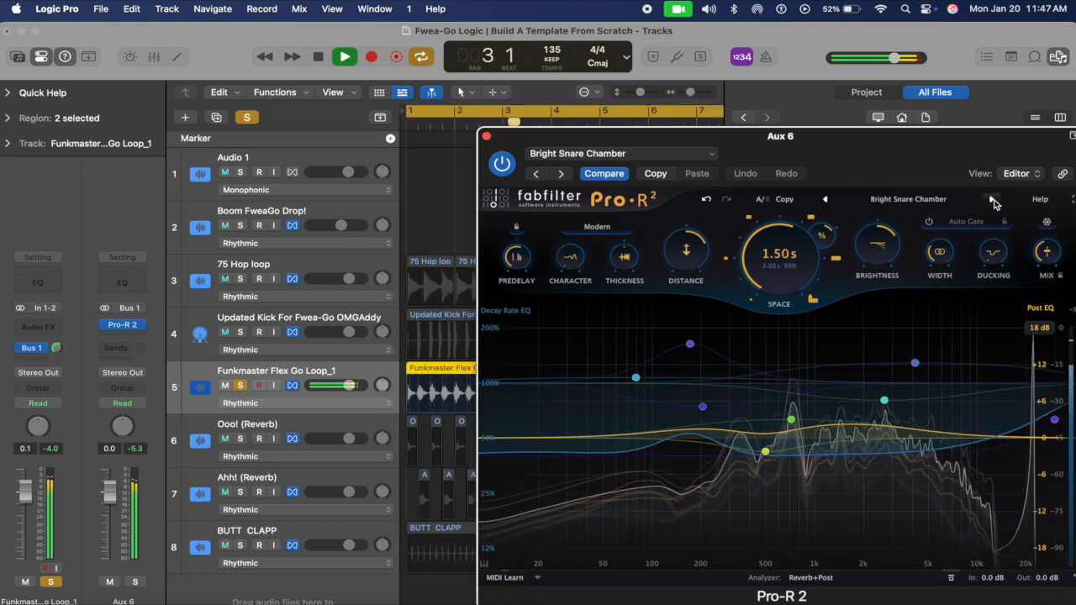
{"action": "left_click", "coordinate": [993, 201]}
{"action": "left_click", "coordinate": [993, 201]}
{"action": "left_click", "coordinate": [993, 201]}
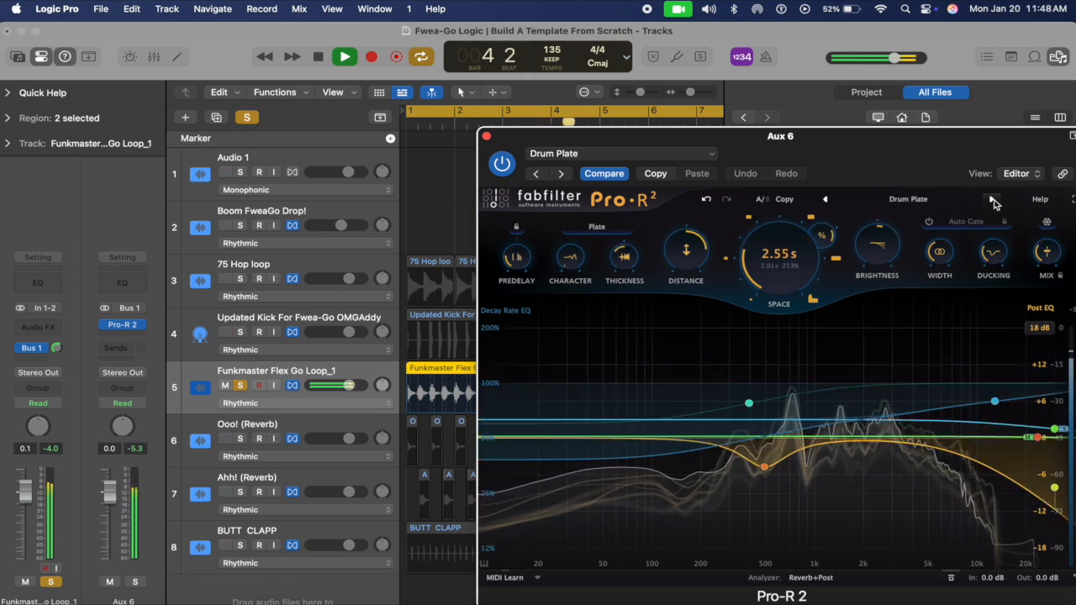
{"action": "left_click", "coordinate": [993, 201]}
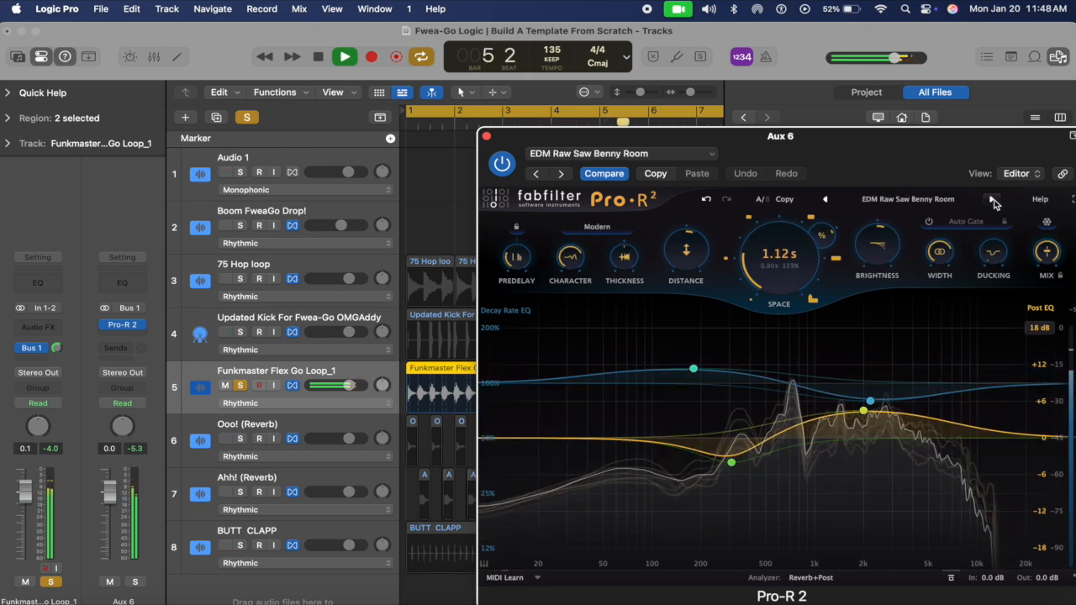
{"action": "left_click", "coordinate": [993, 201]}
{"action": "left_click", "coordinate": [993, 201]}
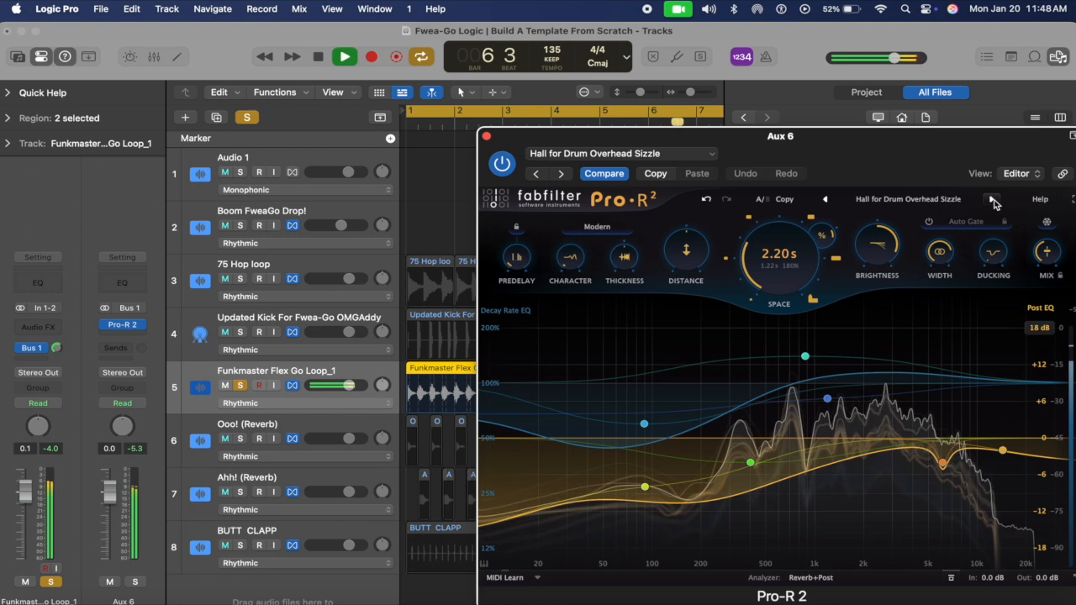
{"action": "left_click", "coordinate": [993, 201]}
{"action": "left_click", "coordinate": [993, 201]}
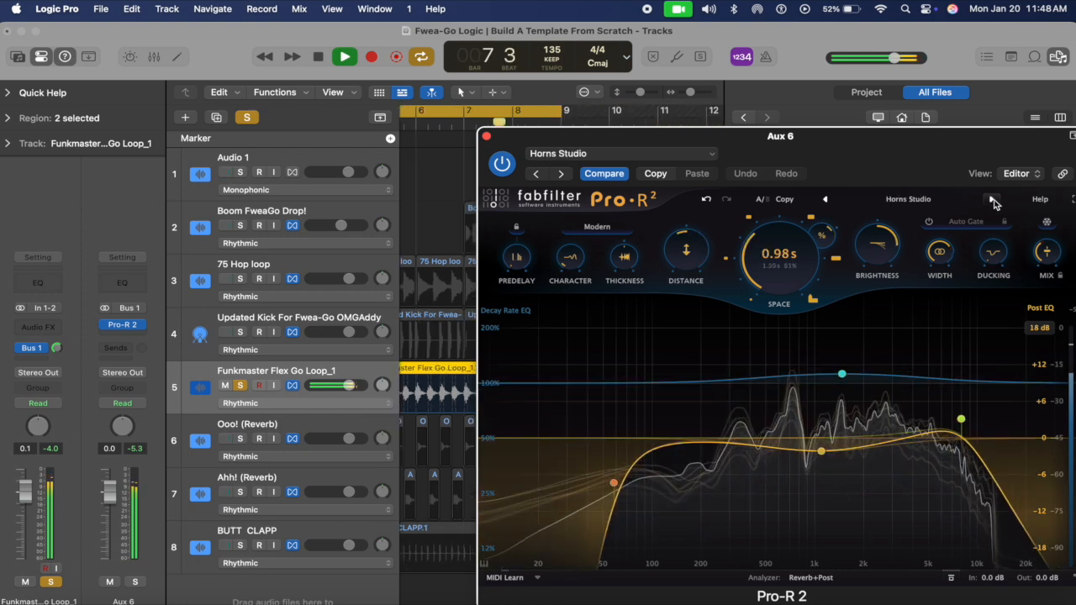
{"action": "left_click", "coordinate": [993, 201]}
{"action": "left_click", "coordinate": [993, 201]}
{"action": "left_click", "coordinate": [993, 201]}
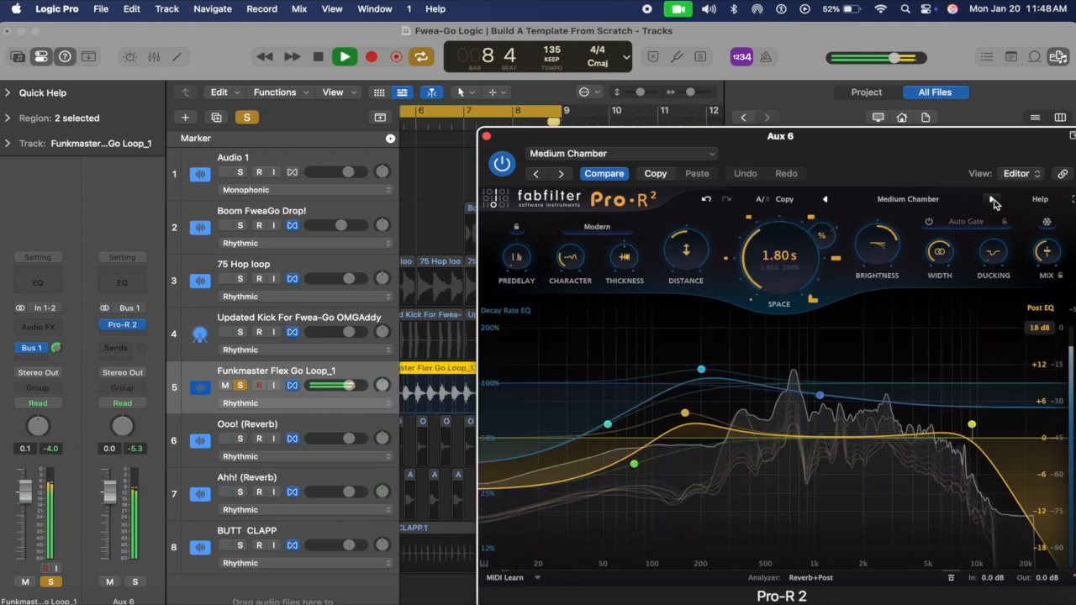
{"action": "left_click", "coordinate": [993, 201]}
{"action": "left_click", "coordinate": [993, 201]}
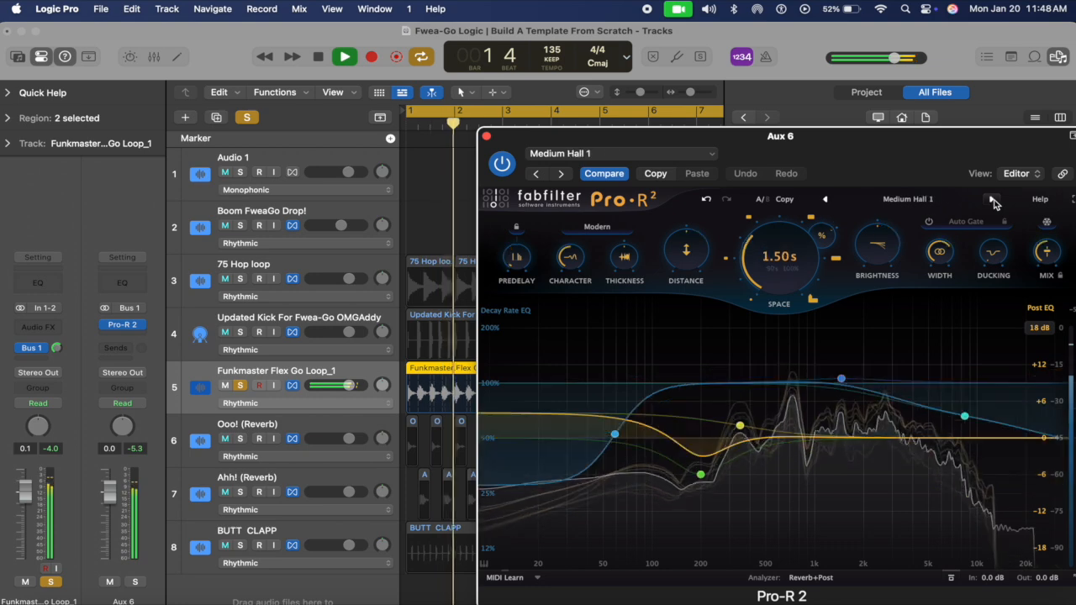
{"action": "left_click", "coordinate": [993, 201]}
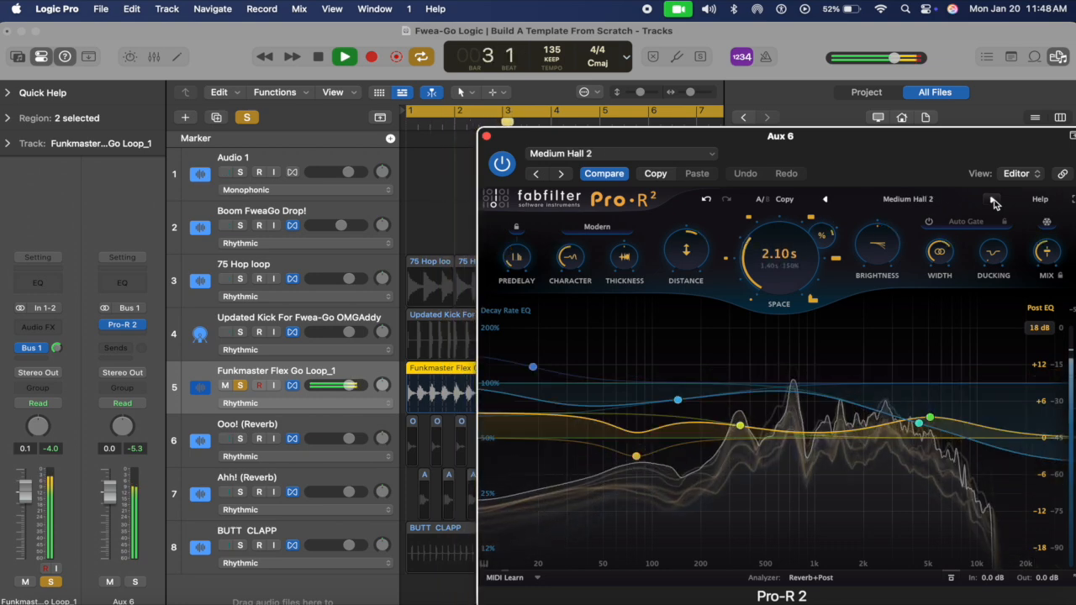
{"action": "left_click", "coordinate": [993, 201]}
{"action": "left_click", "coordinate": [993, 201]}
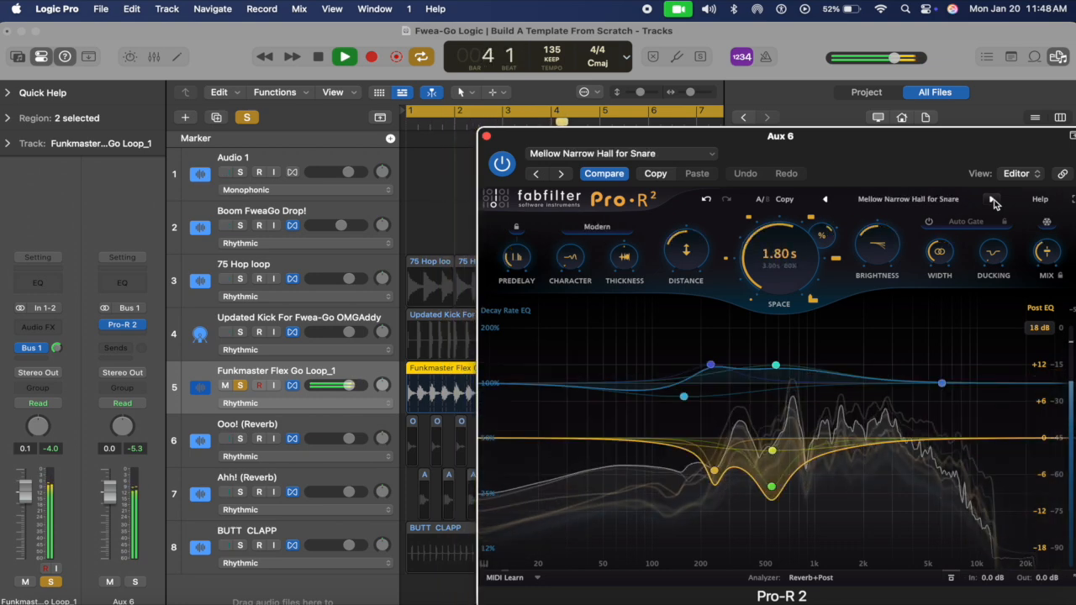
{"action": "left_click", "coordinate": [993, 201]}
{"action": "key", "text": "space"}
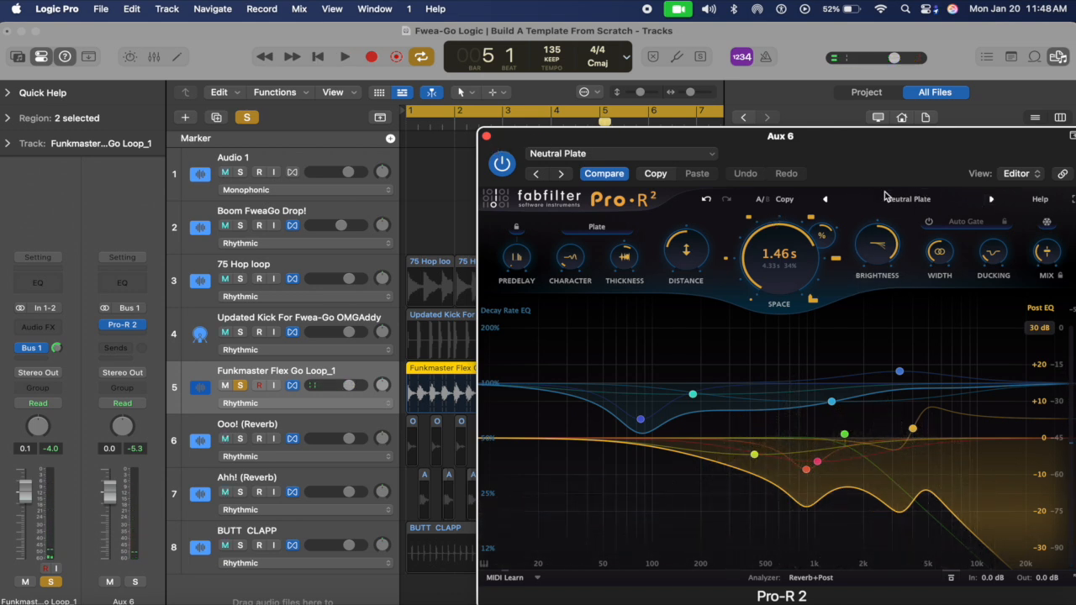
{"action": "left_click", "coordinate": [992, 204]}
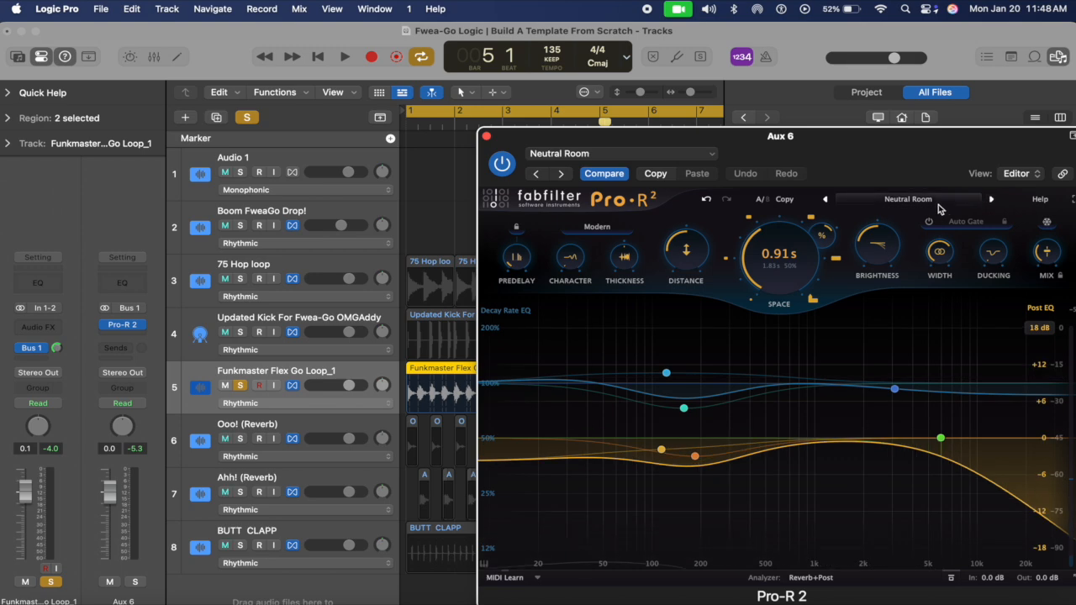
Load the Intimate Empty Club Stage preset from the Small category in Pro-R 2 and play the loop through it.
{"action": "left_click", "coordinate": [913, 200]}
{"action": "mouse_move", "coordinate": [807, 236]}
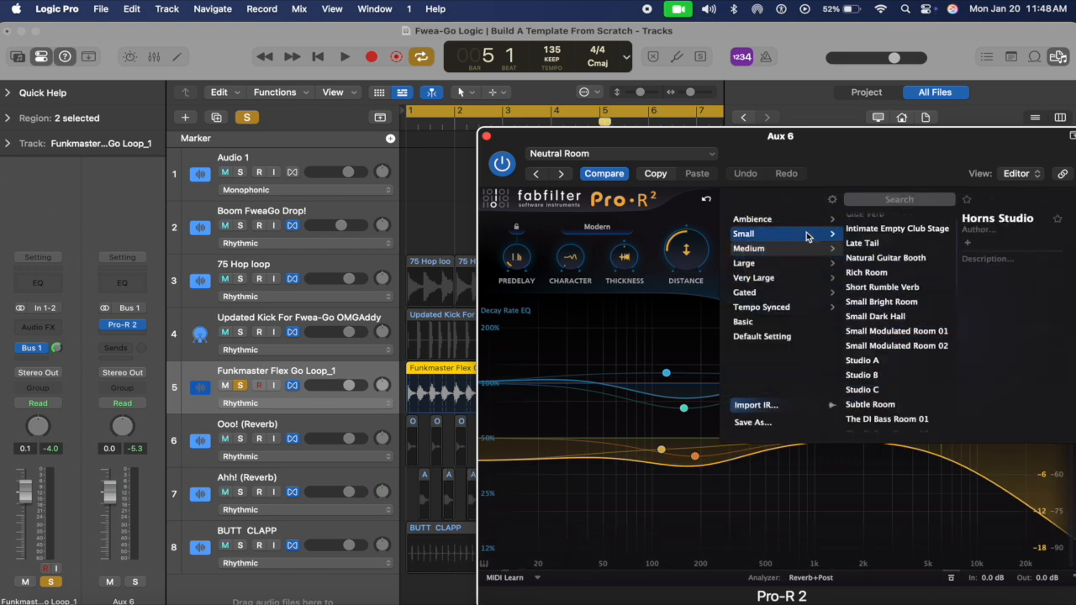
{"action": "left_click", "coordinate": [898, 234]}
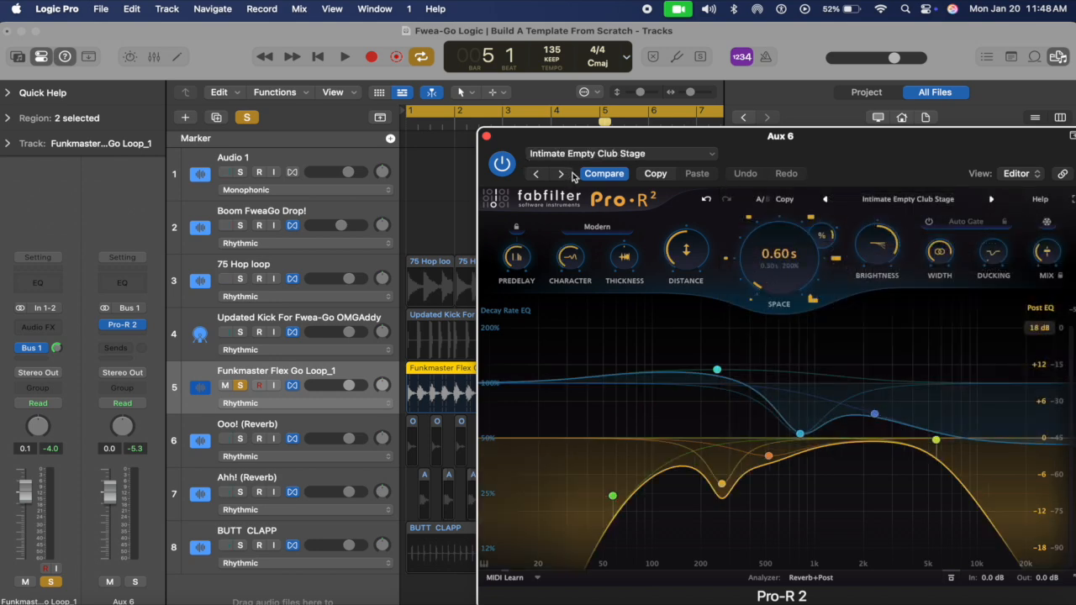
{"action": "key", "text": "space"}
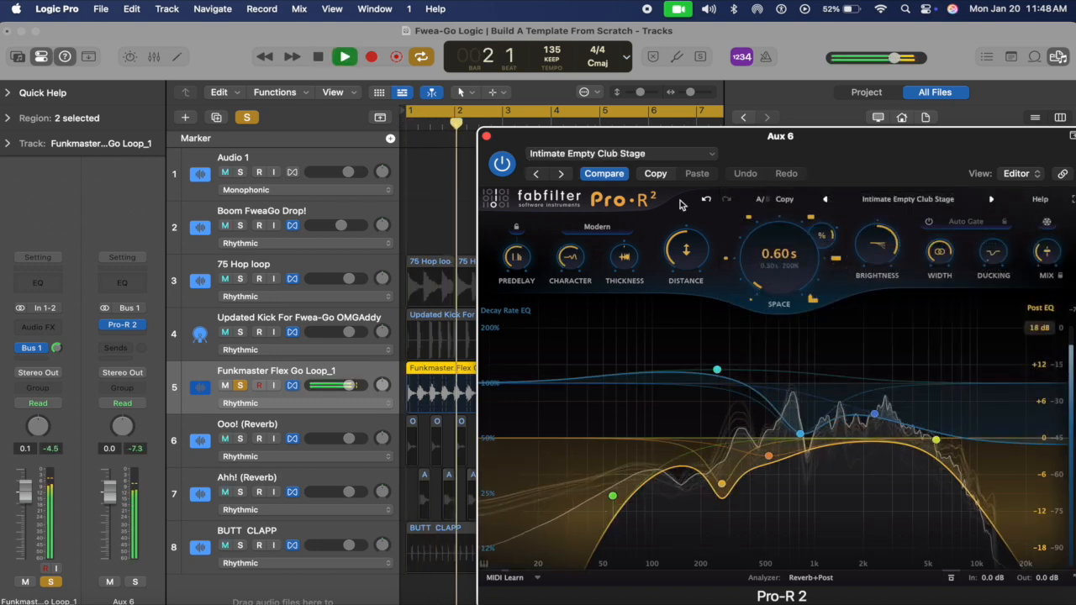
Raise the reverb's Space decay to about 3.66 s, stop playback and close the Pro-R 2 window.
{"action": "left_click_drag", "start_coordinate": [778, 267], "coordinate": [759, 224]}
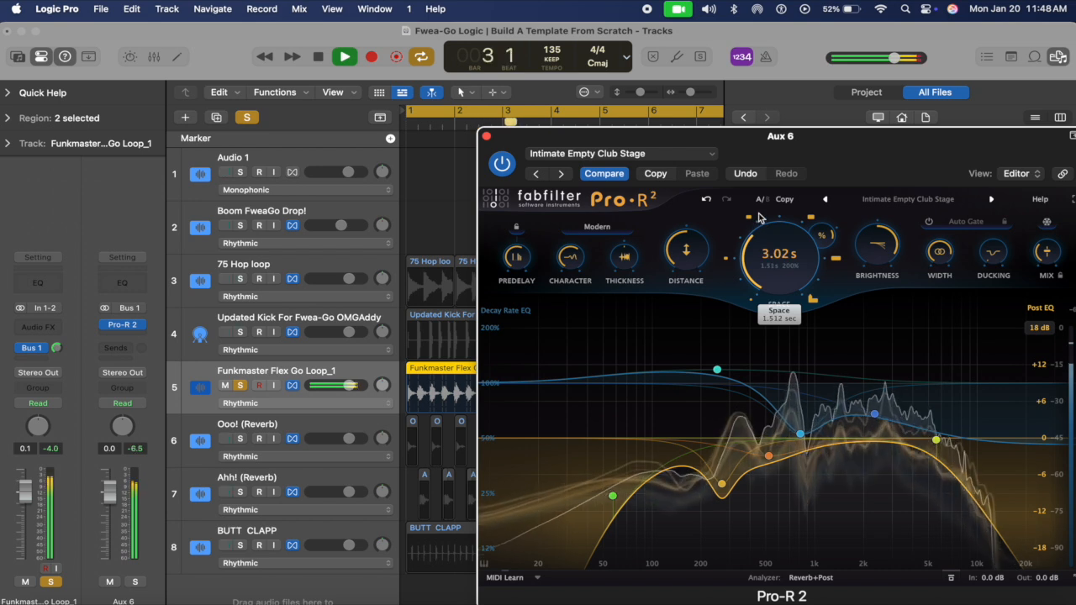
{"action": "left_click_drag", "start_coordinate": [759, 216], "coordinate": [761, 246]}
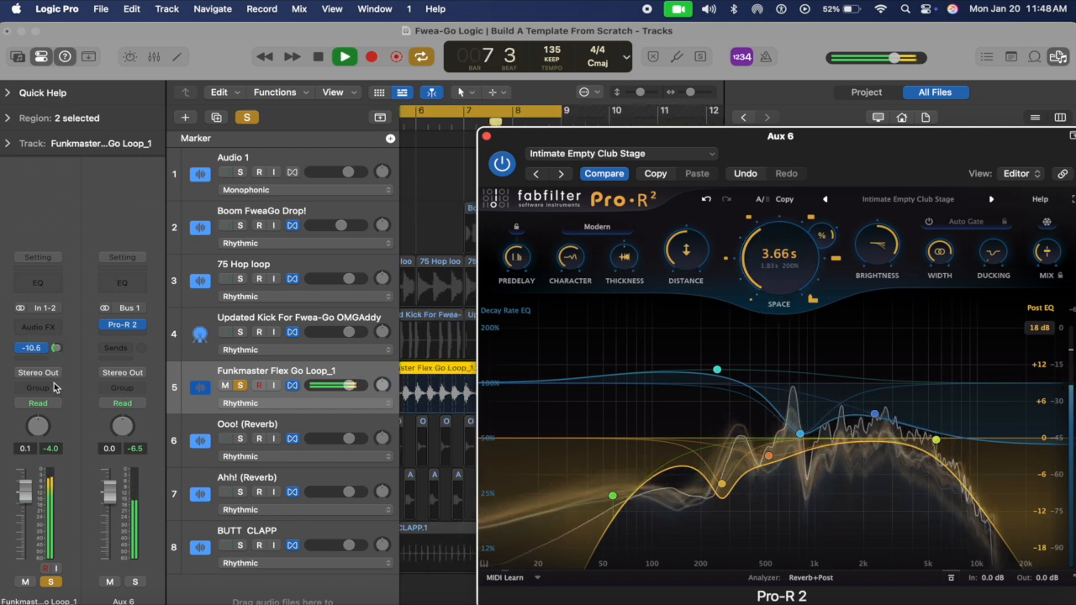
{"action": "left_click", "coordinate": [432, 180]}
{"action": "key", "text": "space"}
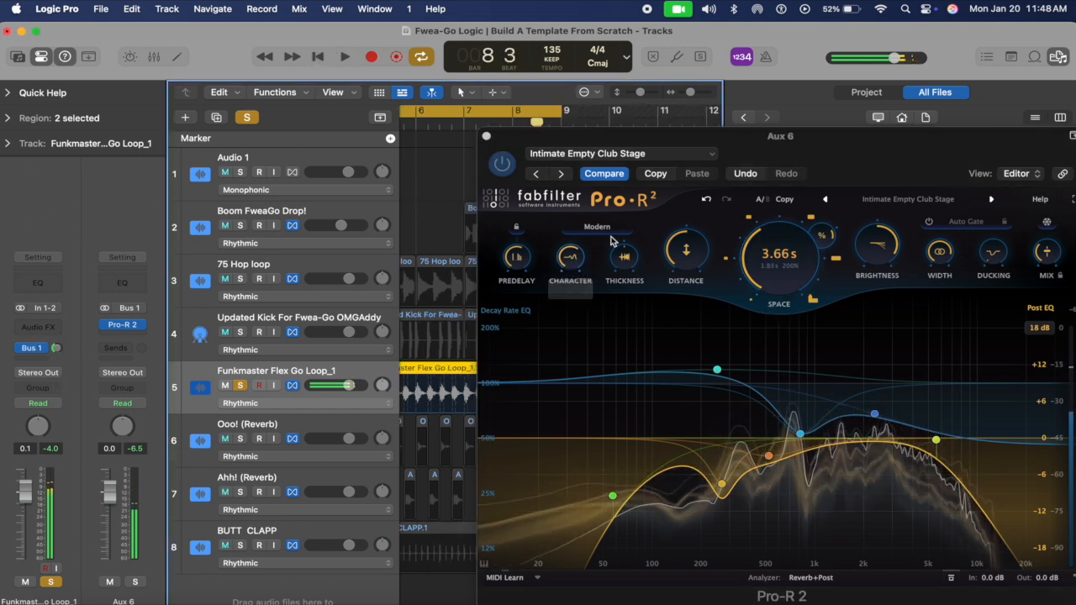
{"action": "left_click", "coordinate": [487, 136]}
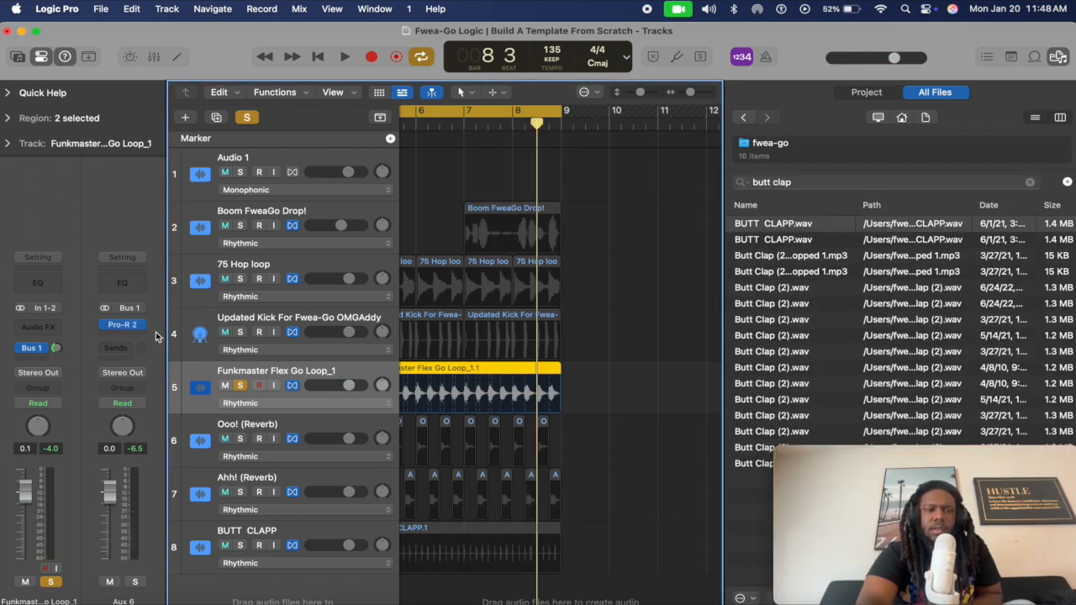
Check the destination options of the loop's Bus 1 send and rename the Aux 6 channel strip as Reverb.
{"action": "left_click", "coordinate": [33, 348]}
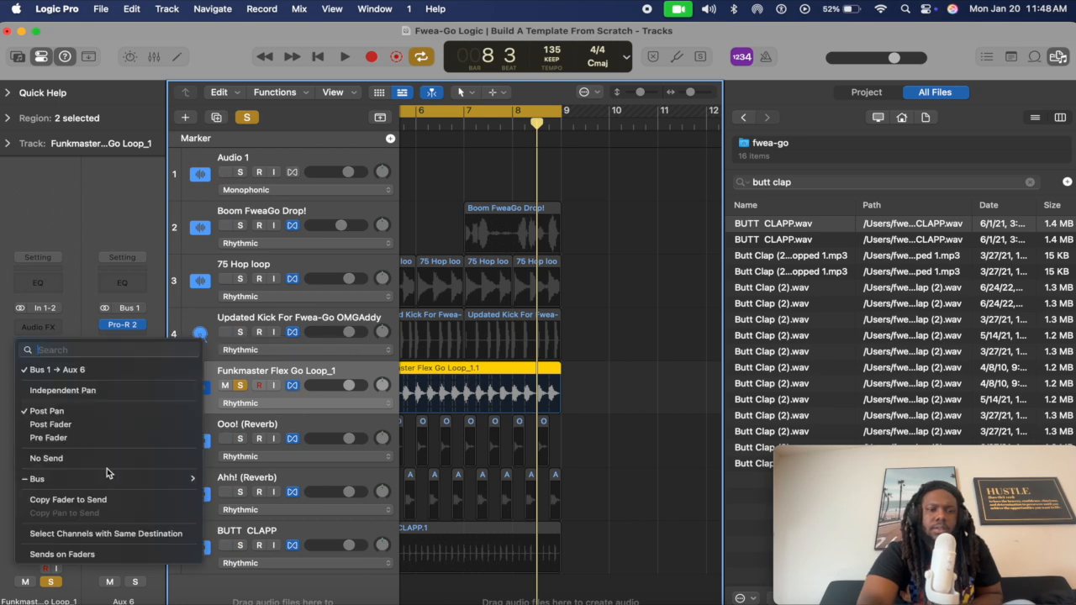
{"action": "mouse_move", "coordinate": [113, 480]}
{"action": "left_click", "coordinate": [605, 473]}
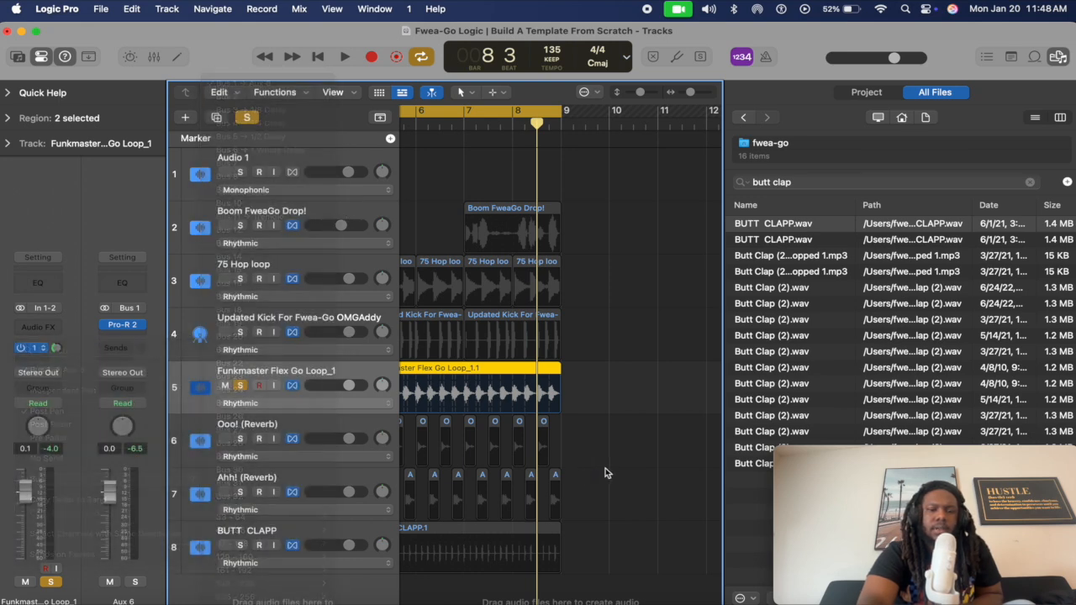
{"action": "double_click", "coordinate": [122, 599]}
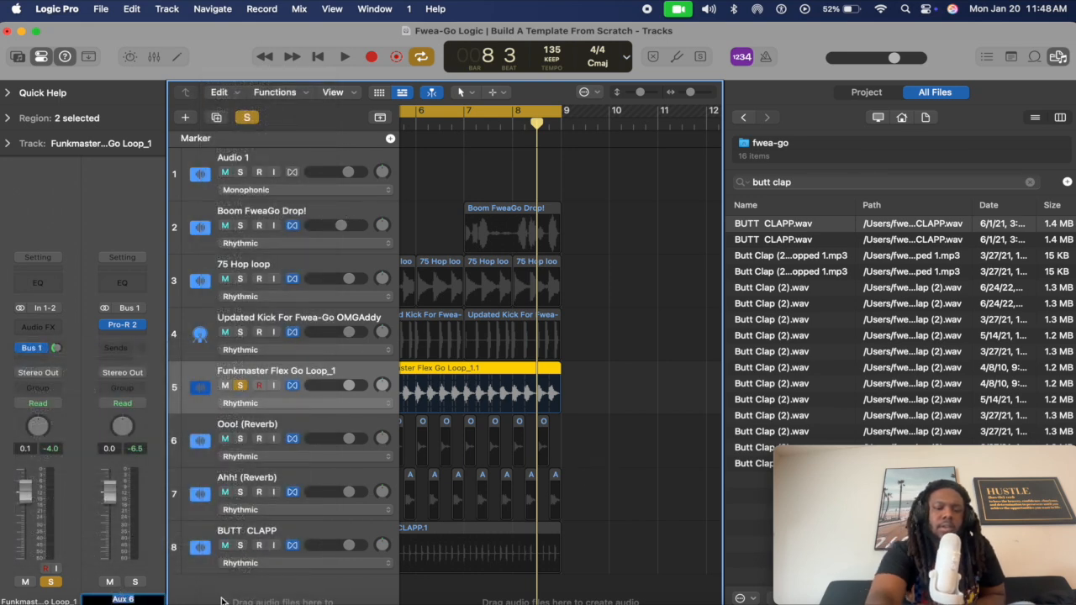
{"action": "type", "text": "Reverb"}
{"action": "key", "text": "Return"}
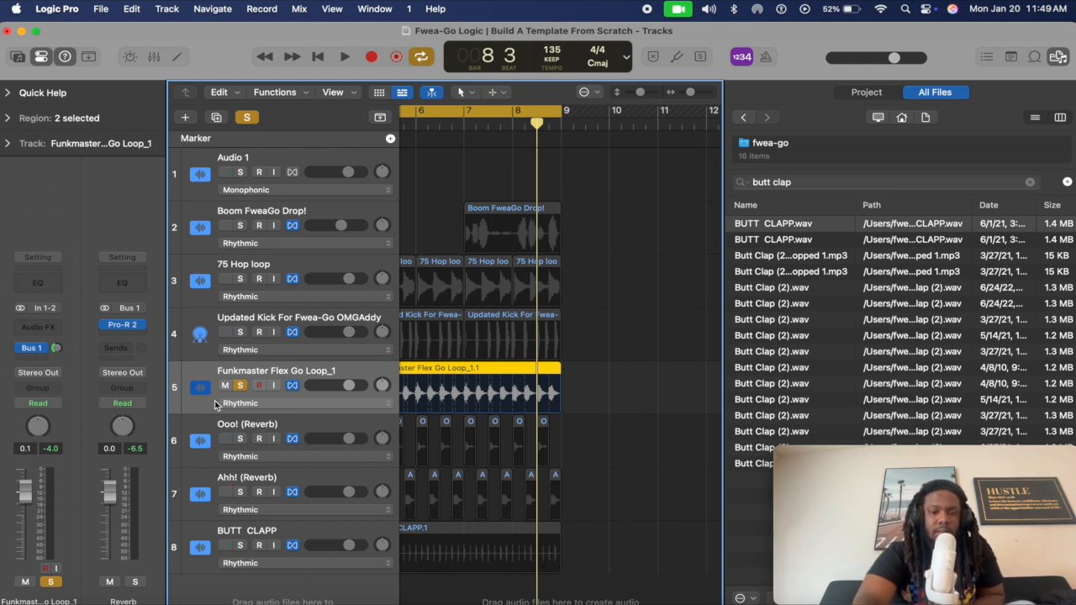
Turn off all track solos and move the Boom FweaGo Drop! track below the BUTT CLAPP track.
{"action": "scroll", "coordinate": [551, 273], "scroll_direction": "left", "scroll_amount": 10}
{"action": "left_click", "coordinate": [247, 118]}
{"action": "scroll", "coordinate": [507, 194], "scroll_direction": "down", "scroll_amount": 5}
{"action": "left_click", "coordinate": [577, 195]}
{"action": "scroll", "coordinate": [577, 195], "scroll_direction": "up", "scroll_amount": 5}
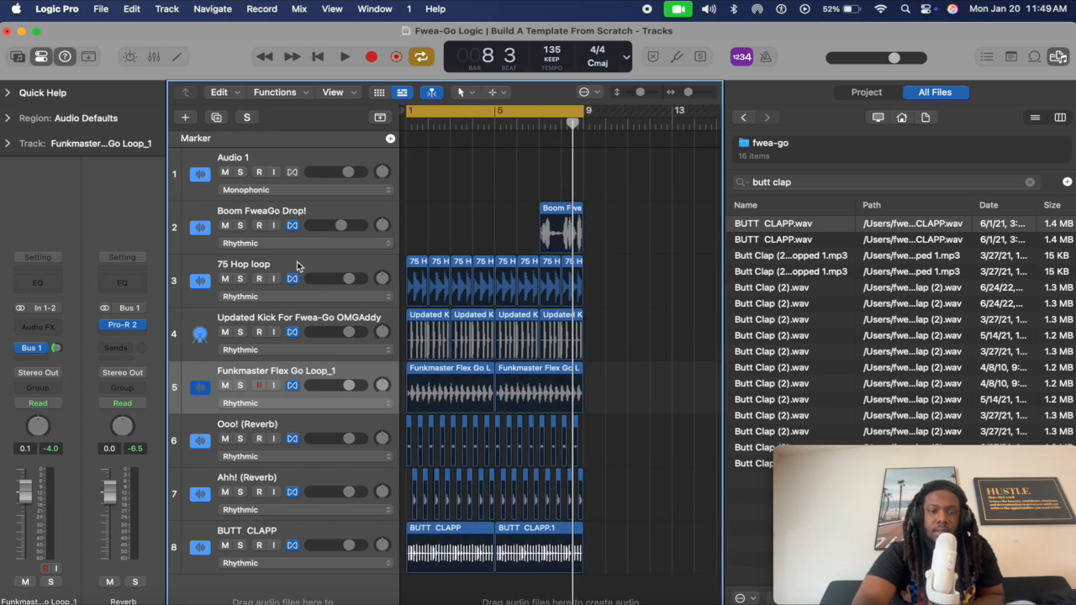
{"action": "left_click_drag", "start_coordinate": [294, 214], "coordinate": [294, 580]}
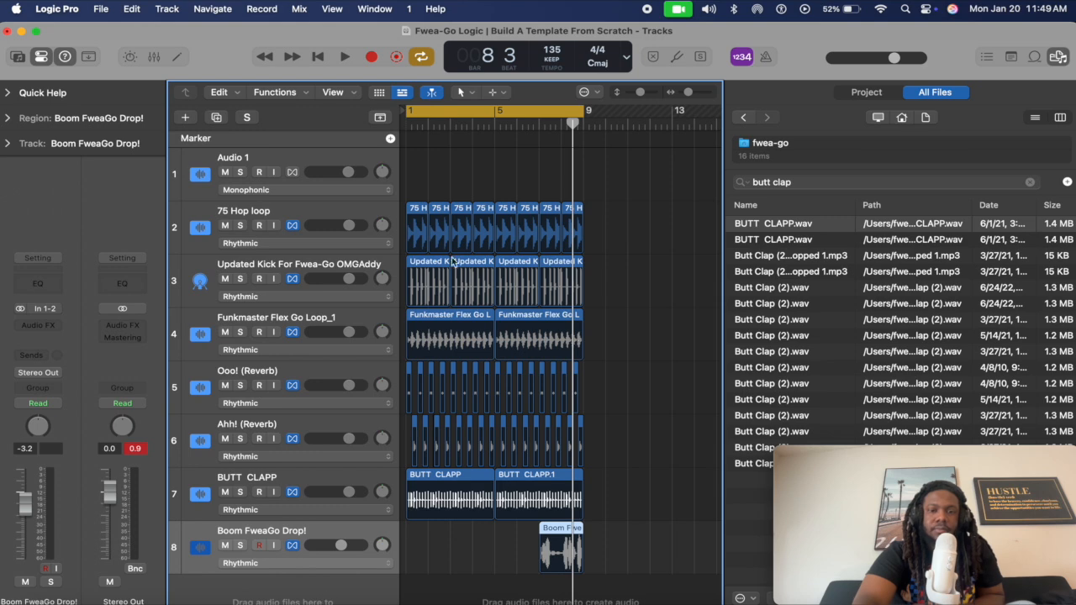
{"action": "left_click", "coordinate": [586, 204]}
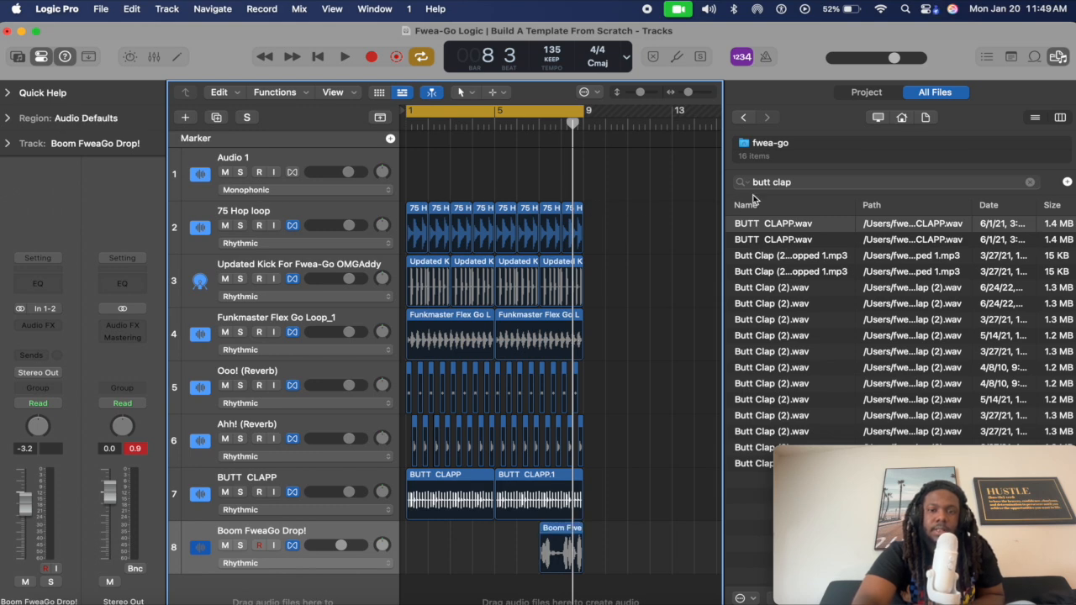
Hide the file browser, select the 75 Hop loop track and return the playhead to the start of the project.
{"action": "key", "text": "f"}
{"action": "scroll", "coordinate": [656, 184], "scroll_direction": "up", "scroll_amount": 5}
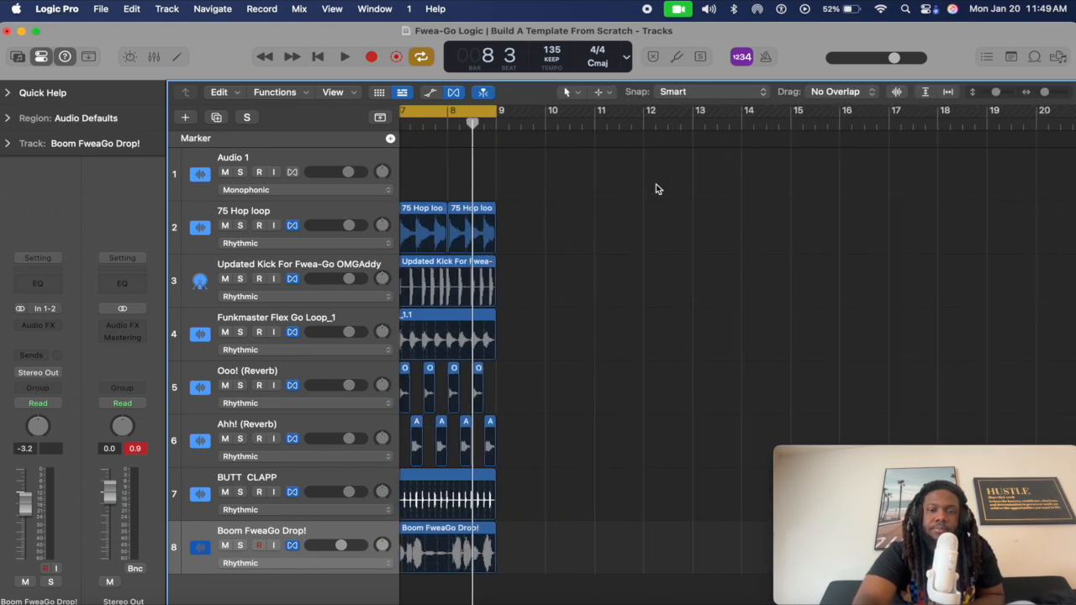
{"action": "scroll", "coordinate": [656, 184], "scroll_direction": "down", "scroll_amount": 1}
{"action": "scroll", "coordinate": [656, 185], "scroll_direction": "left", "scroll_amount": 4}
{"action": "left_click", "coordinate": [274, 217]}
{"action": "key", "text": "Return"}
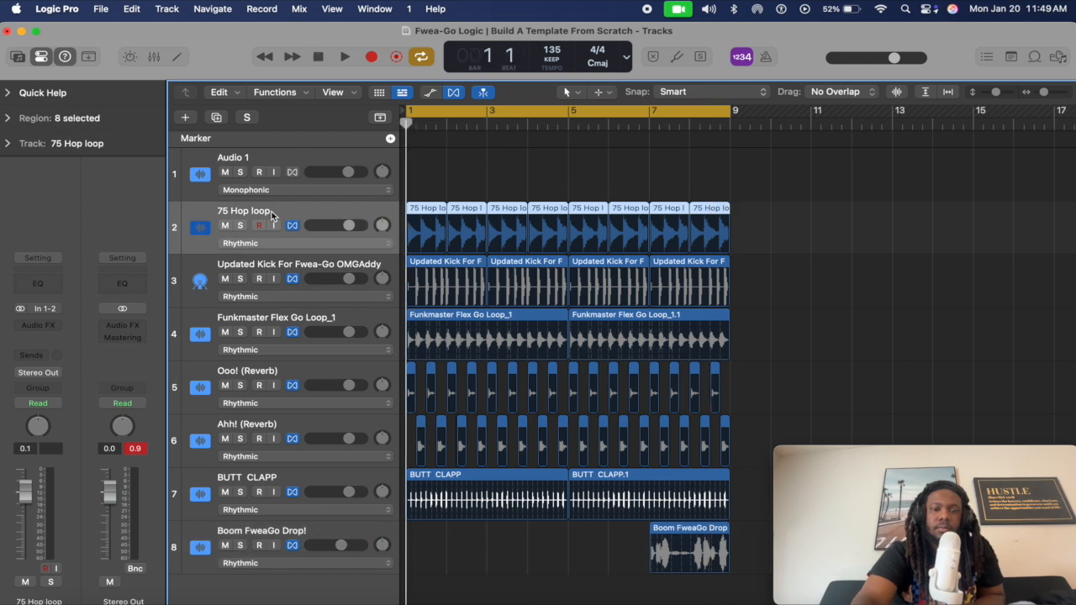
Go through the tracks from Updated Kick For Fwea-Go OMGAddy to BUTT CLAPP to examine their channel strip sends.
{"action": "left_click", "coordinate": [294, 271]}
{"action": "left_click", "coordinate": [282, 321]}
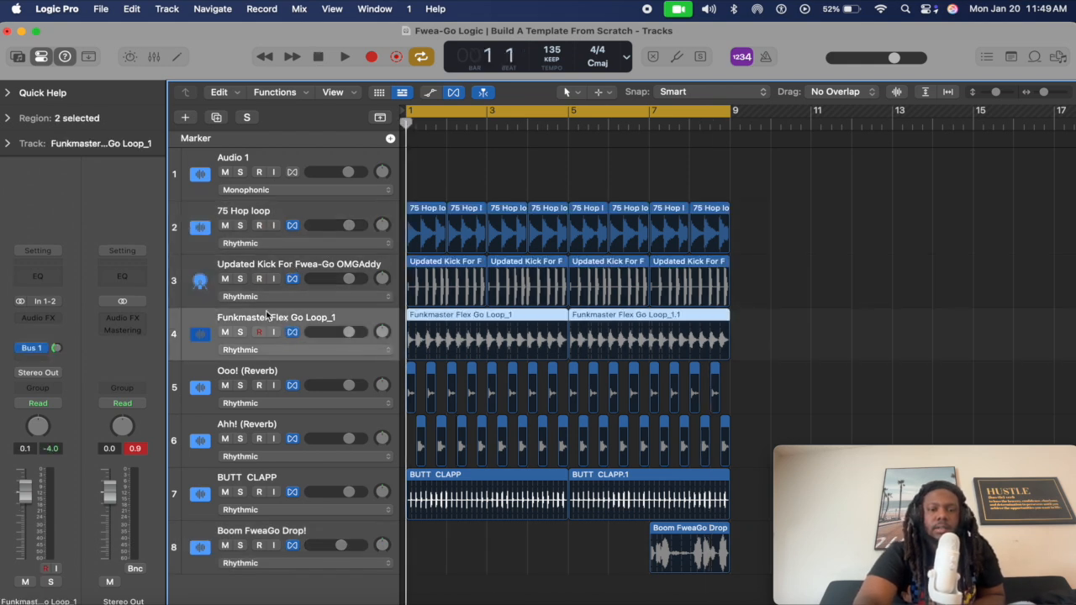
{"action": "left_click", "coordinate": [284, 372]}
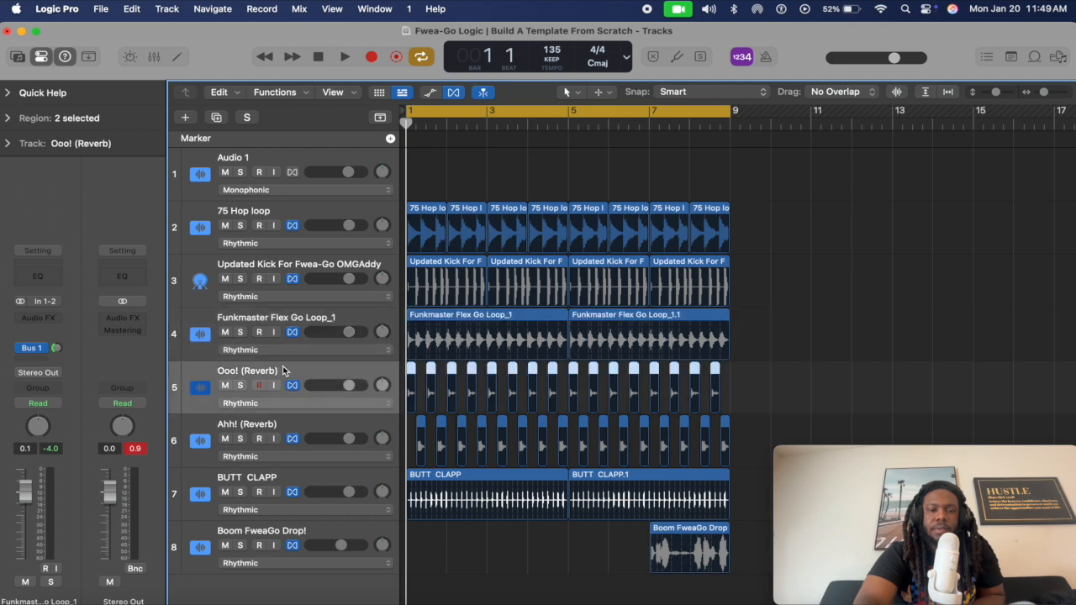
{"action": "left_click", "coordinate": [277, 423]}
{"action": "left_click", "coordinate": [305, 478]}
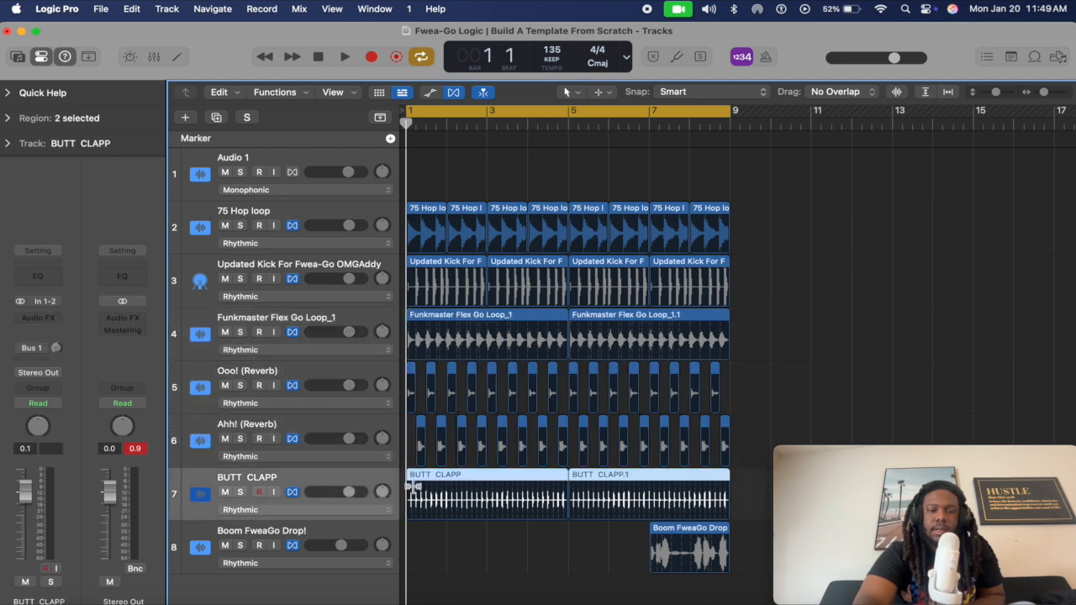
{"action": "left_click", "coordinate": [478, 562]}
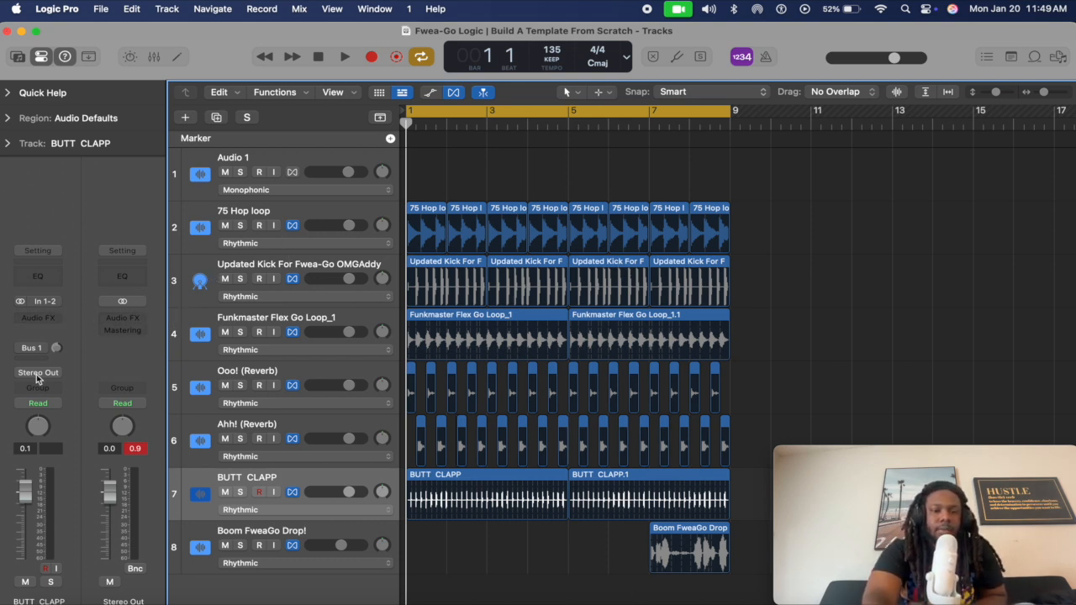
Review the named buses available to the BUTT CLAPP track's send and select the 75 Hop loop track.
{"action": "left_click", "coordinate": [32, 349]}
{"action": "mouse_move", "coordinate": [113, 480]}
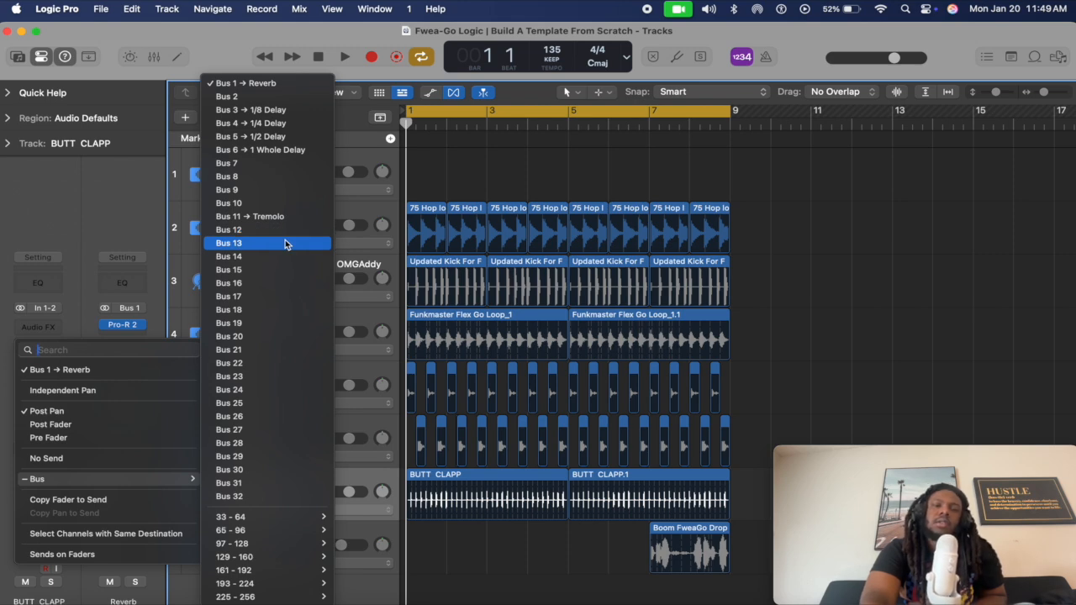
{"action": "left_click", "coordinate": [667, 163]}
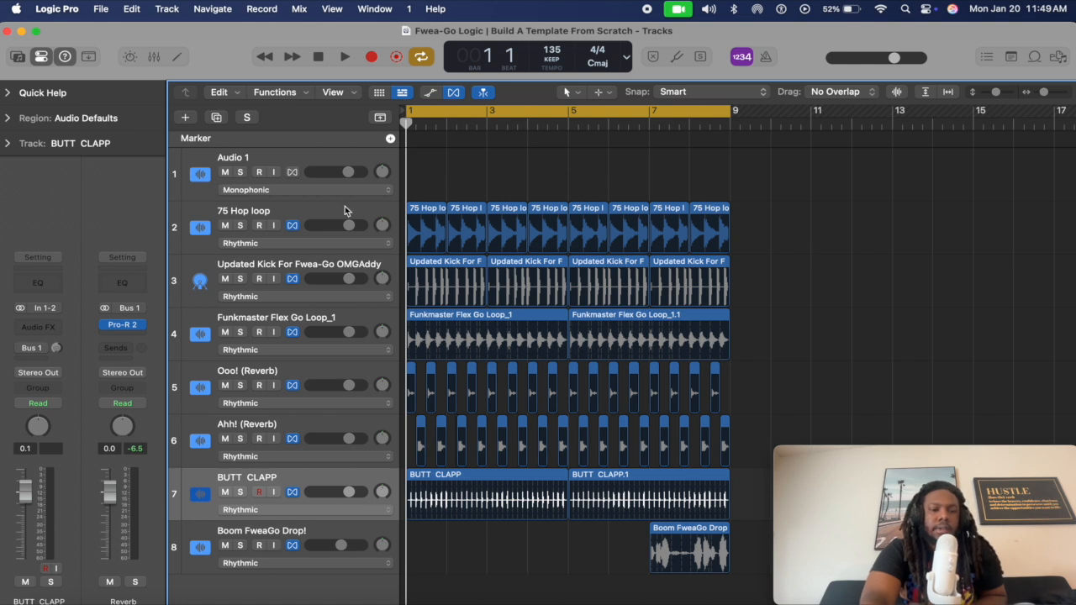
{"action": "left_click", "coordinate": [295, 215]}
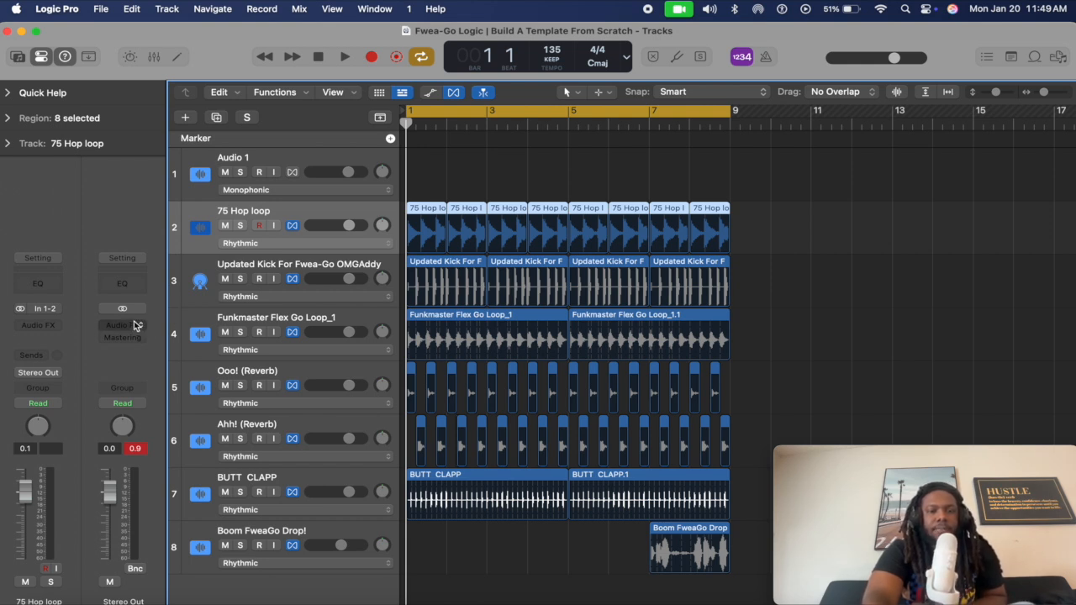
Insert an Adaptive Limiter on the Stereo Out channel, bypass it and close its window.
{"action": "left_click", "coordinate": [135, 325]}
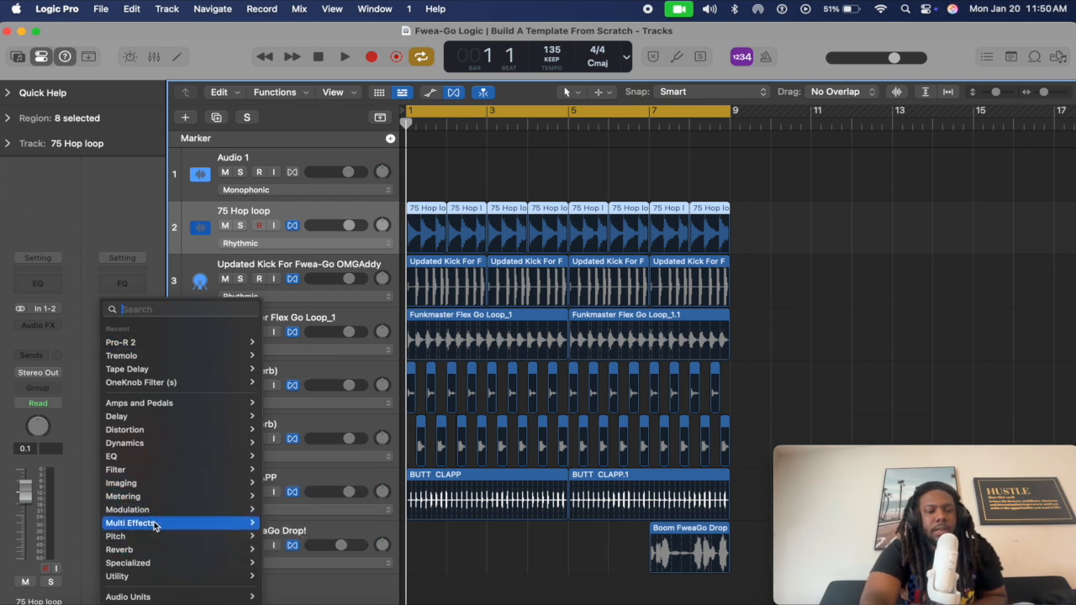
{"action": "mouse_move", "coordinate": [258, 450]}
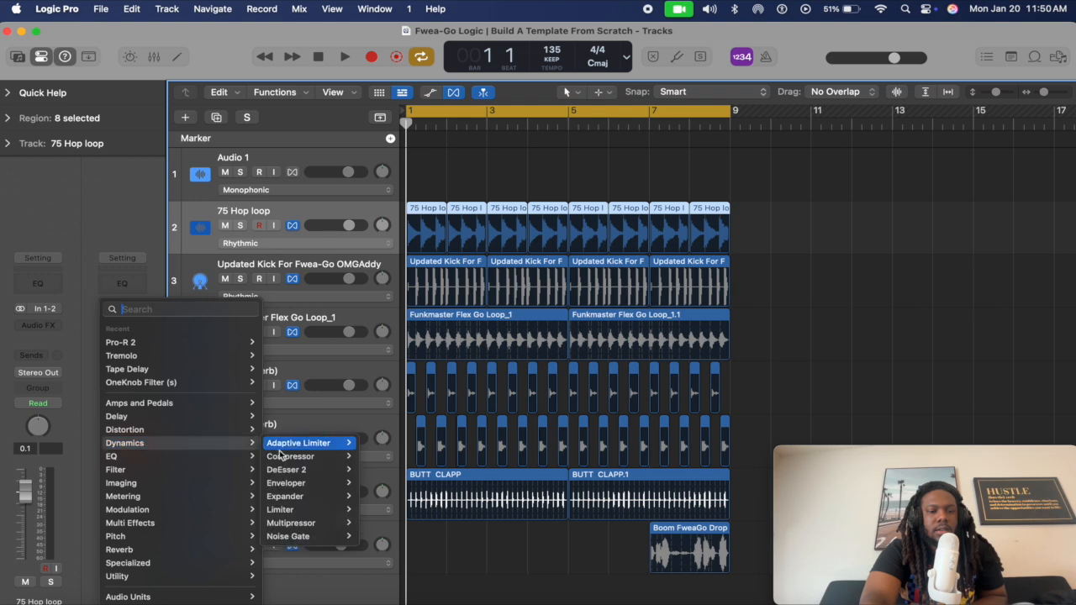
{"action": "left_click", "coordinate": [300, 444]}
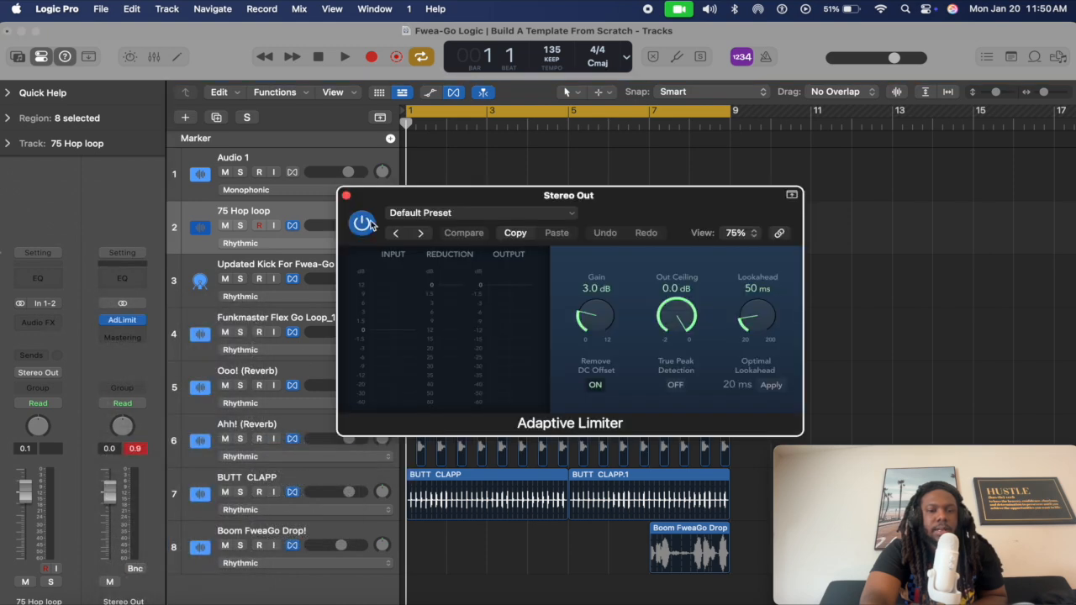
{"action": "left_click", "coordinate": [362, 223]}
{"action": "left_click", "coordinate": [345, 195]}
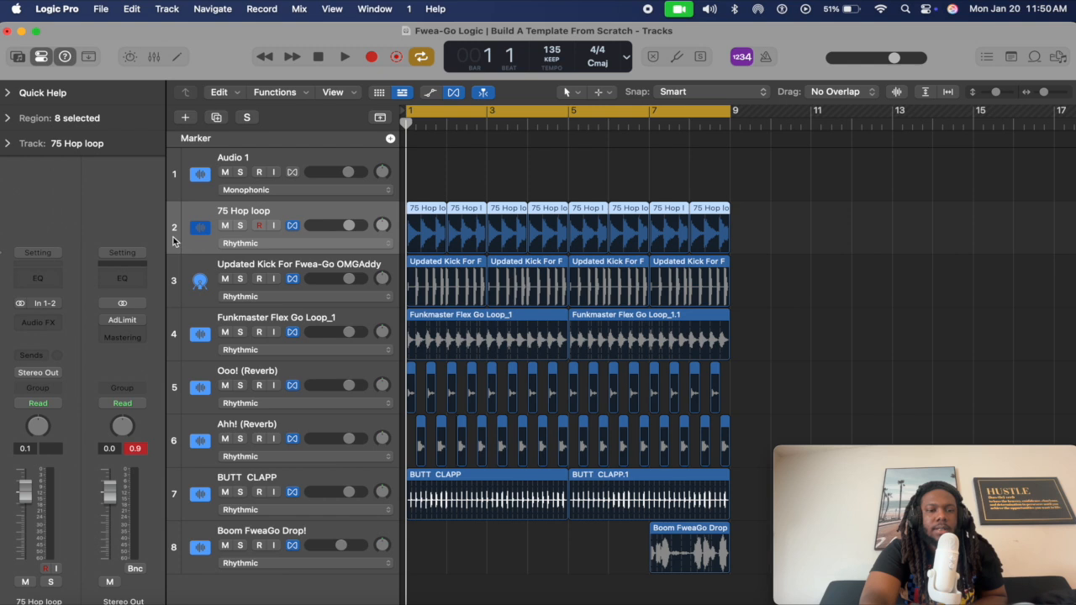
Add a bypassed FabFilter Pro-MB to the Stereo Out channel below the Adaptive Limiter.
{"action": "left_click", "coordinate": [137, 328]}
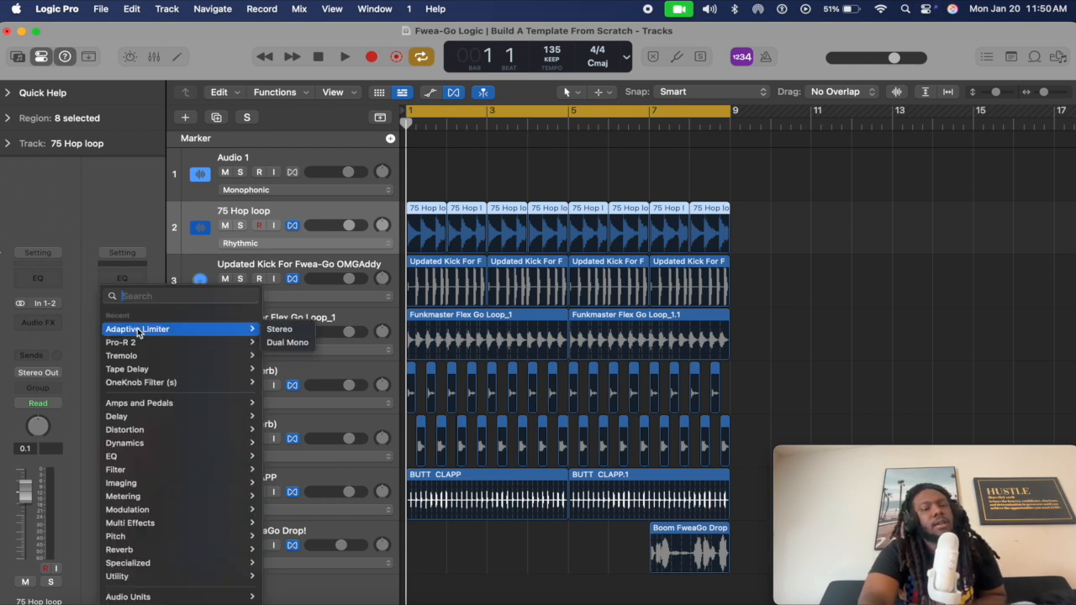
{"action": "mouse_move", "coordinate": [244, 597]}
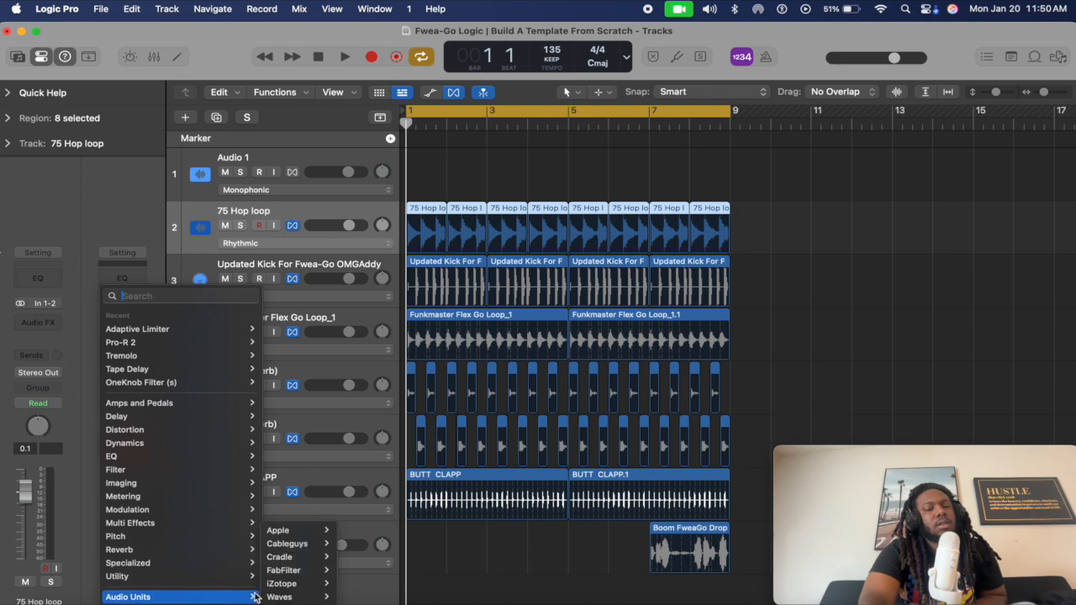
{"action": "mouse_move", "coordinate": [297, 599]}
{"action": "mouse_move", "coordinate": [290, 571]}
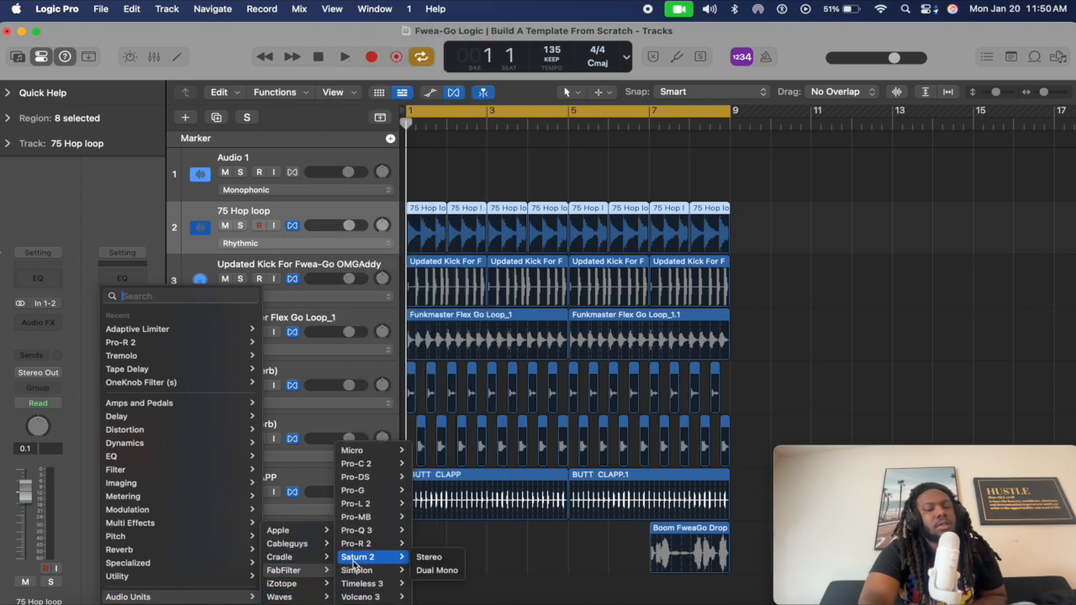
{"action": "left_click", "coordinate": [366, 519]}
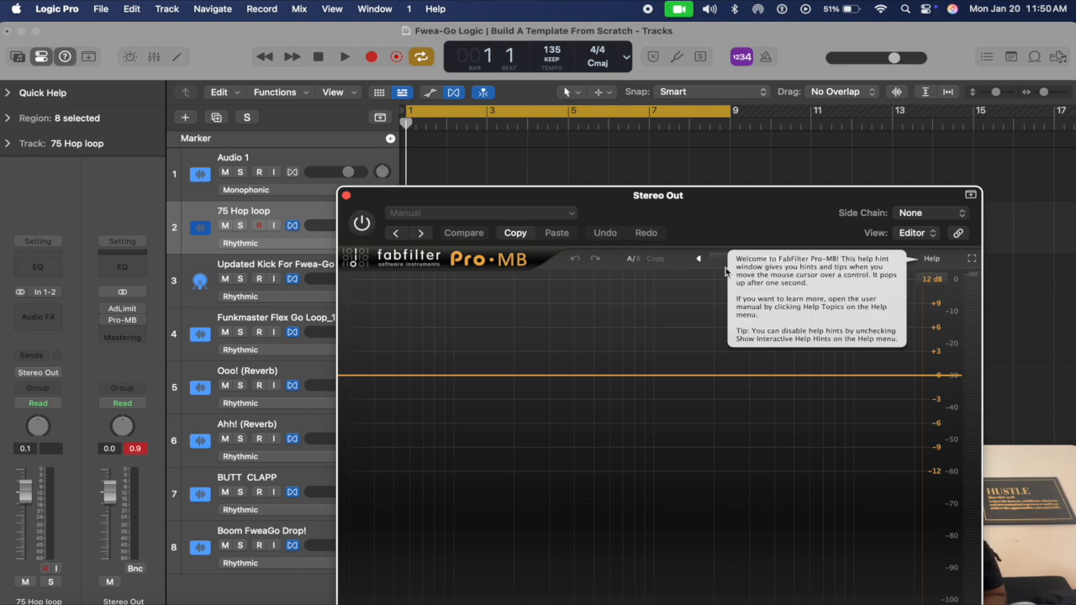
Load the Mix Bus preset Dynamic Goodness bM in Pro-MB and close the plug-in window.
{"action": "left_click", "coordinate": [528, 213]}
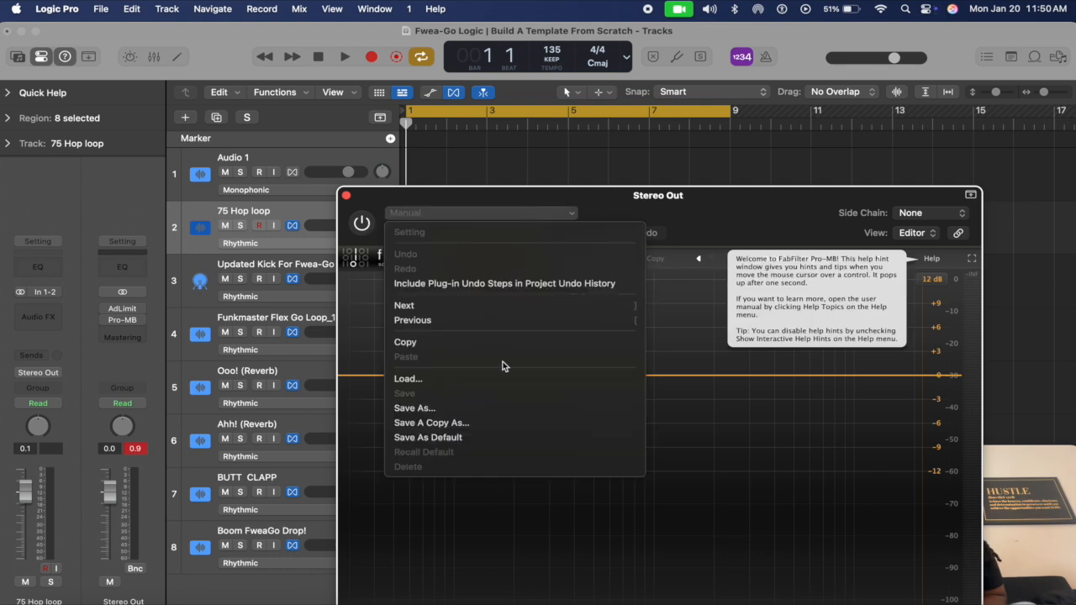
{"action": "left_click", "coordinate": [698, 223]}
{"action": "left_click", "coordinate": [721, 259]}
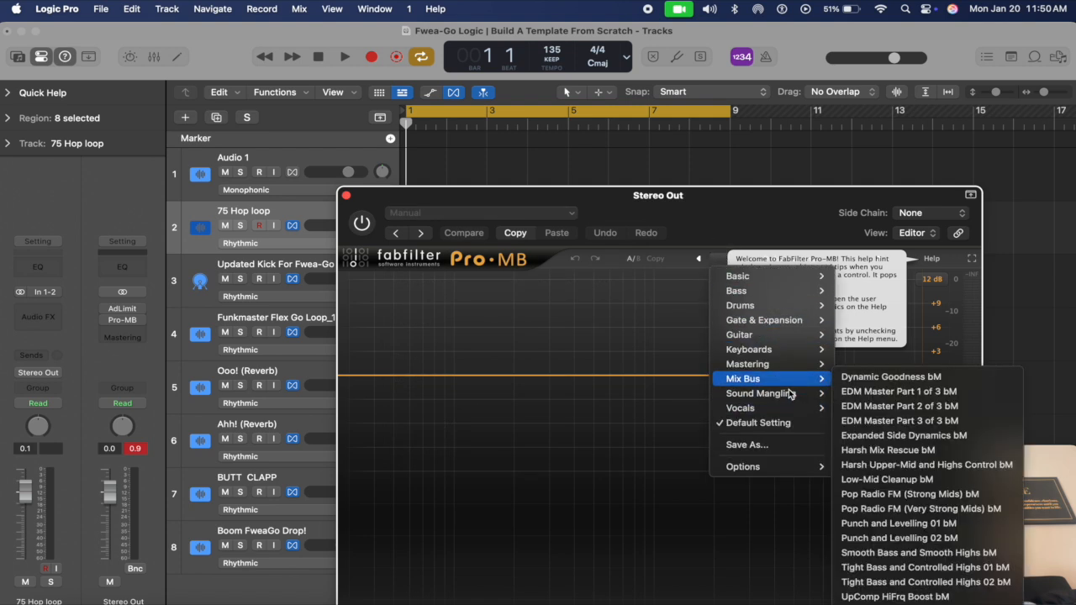
{"action": "mouse_move", "coordinate": [790, 365]}
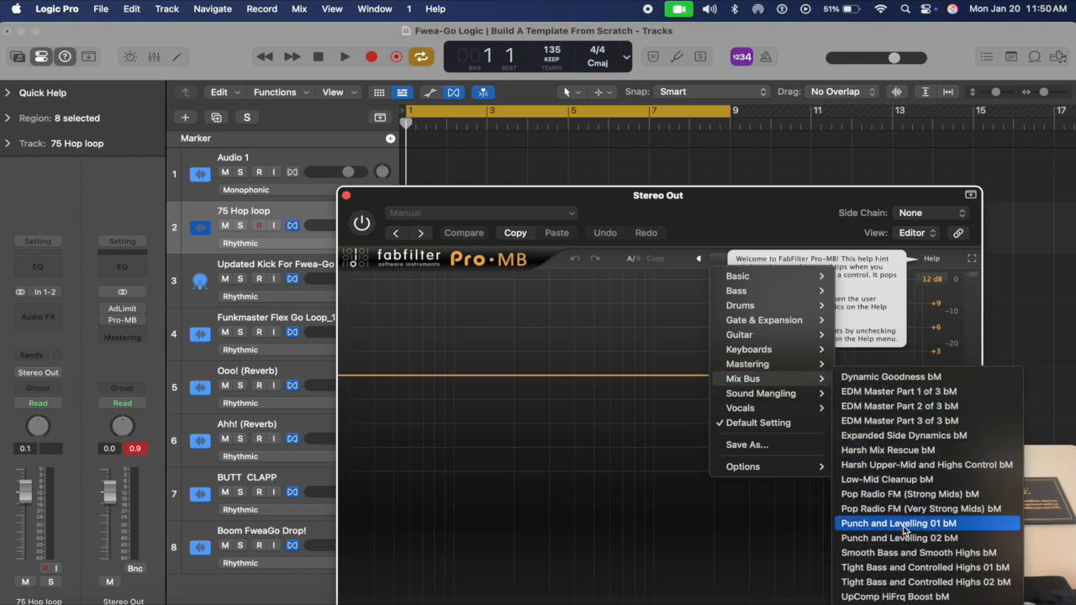
{"action": "left_click", "coordinate": [893, 377]}
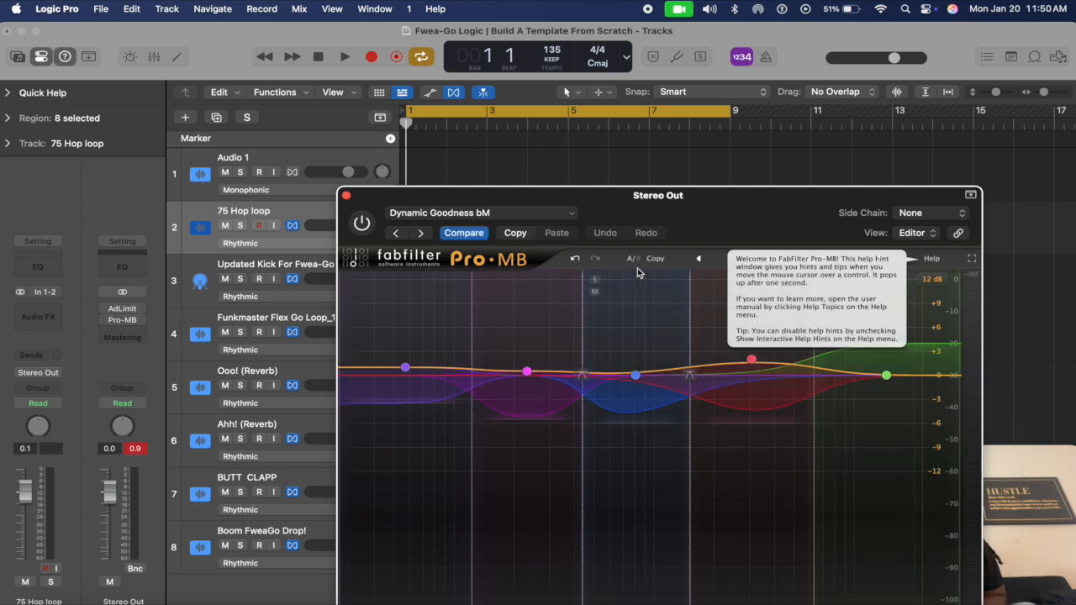
{"action": "left_click", "coordinate": [345, 196]}
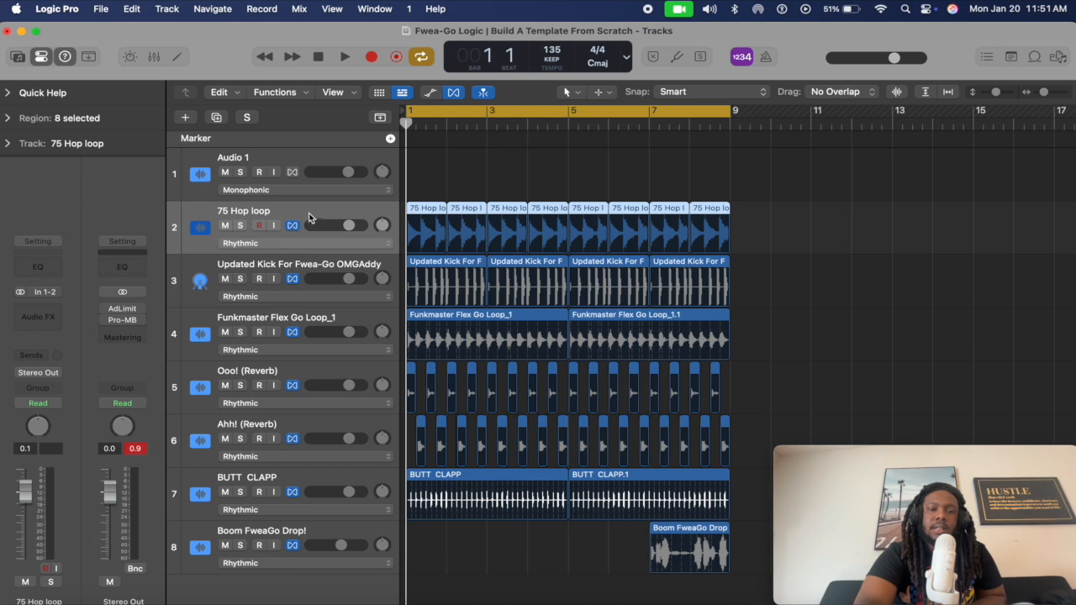
Deselect the 75 Hop loop regions in the arrangement.
{"action": "scroll", "coordinate": [413, 233], "scroll_direction": "down", "scroll_amount": 2}
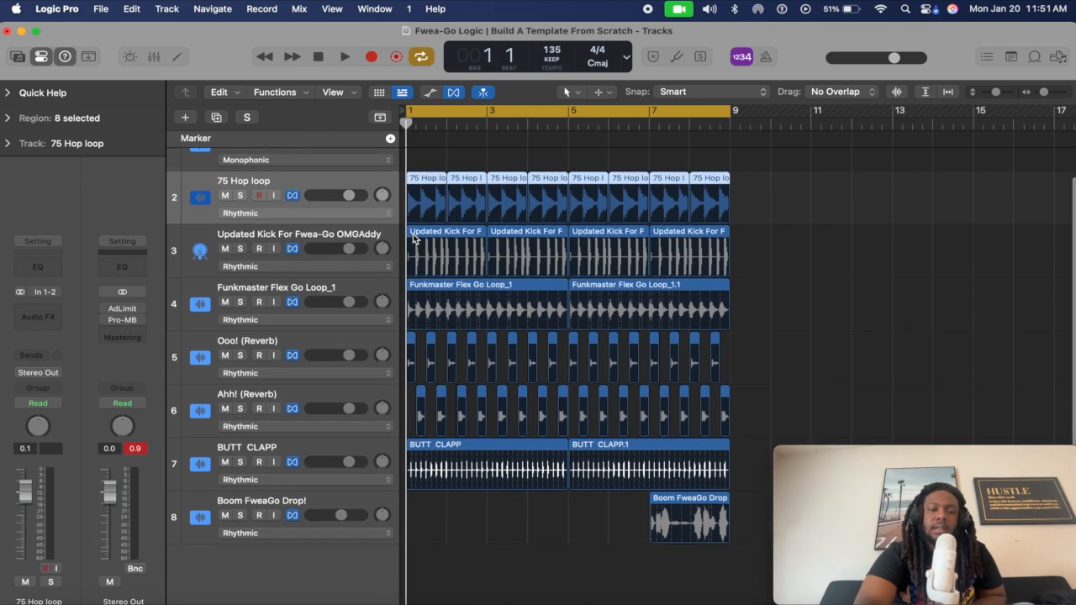
{"action": "scroll", "coordinate": [413, 234], "scroll_direction": "up", "scroll_amount": 2}
{"action": "left_click", "coordinate": [799, 192]}
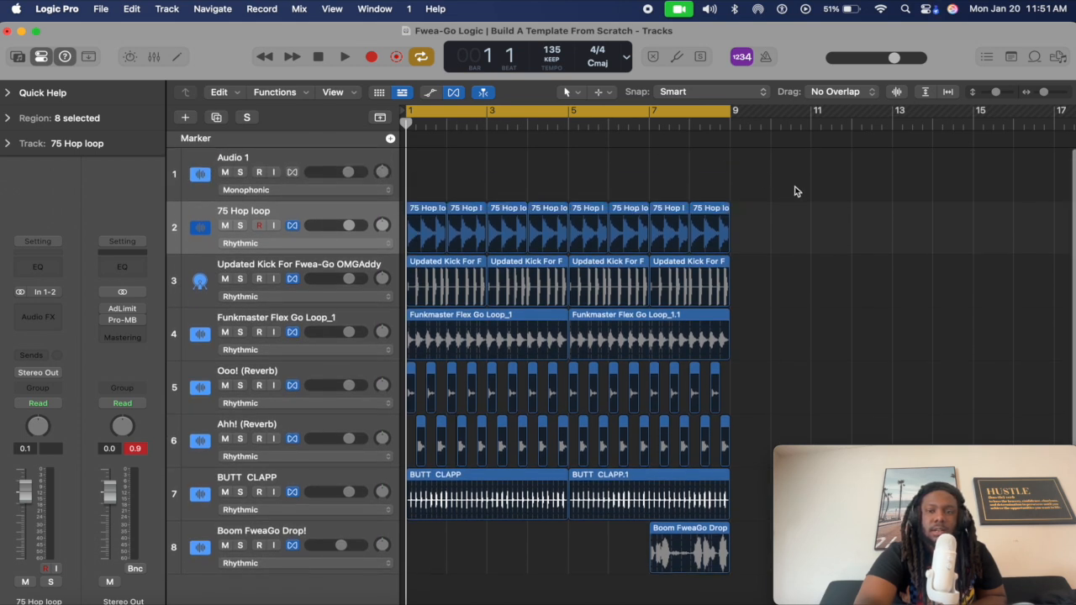
Save the project as a template named The Fwea-Go Template in the Project Templates folder.
{"action": "left_click", "coordinate": [73, 8]}
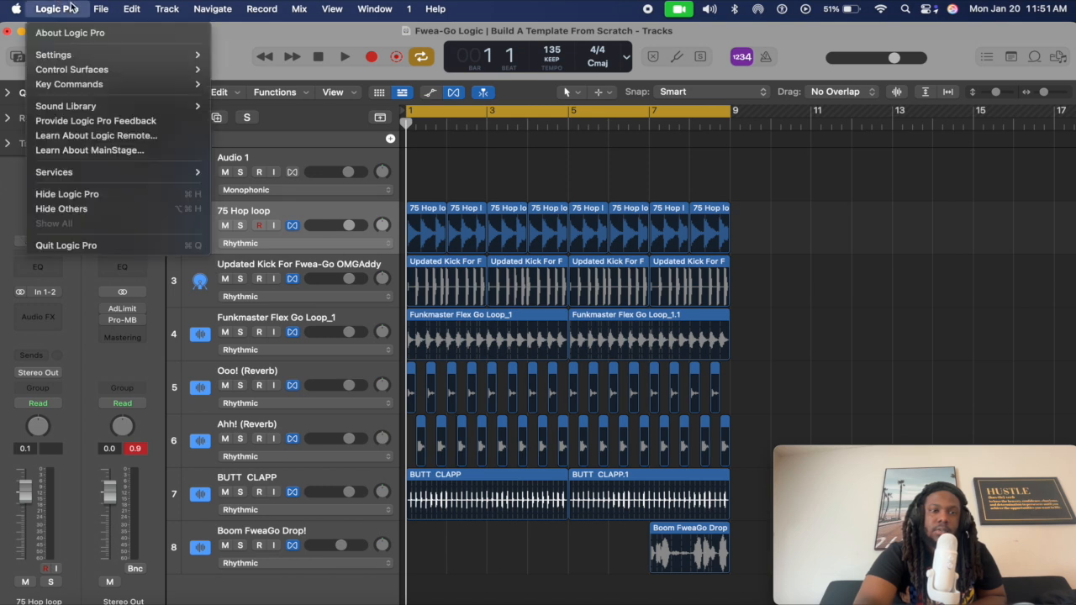
{"action": "mouse_move", "coordinate": [108, 8]}
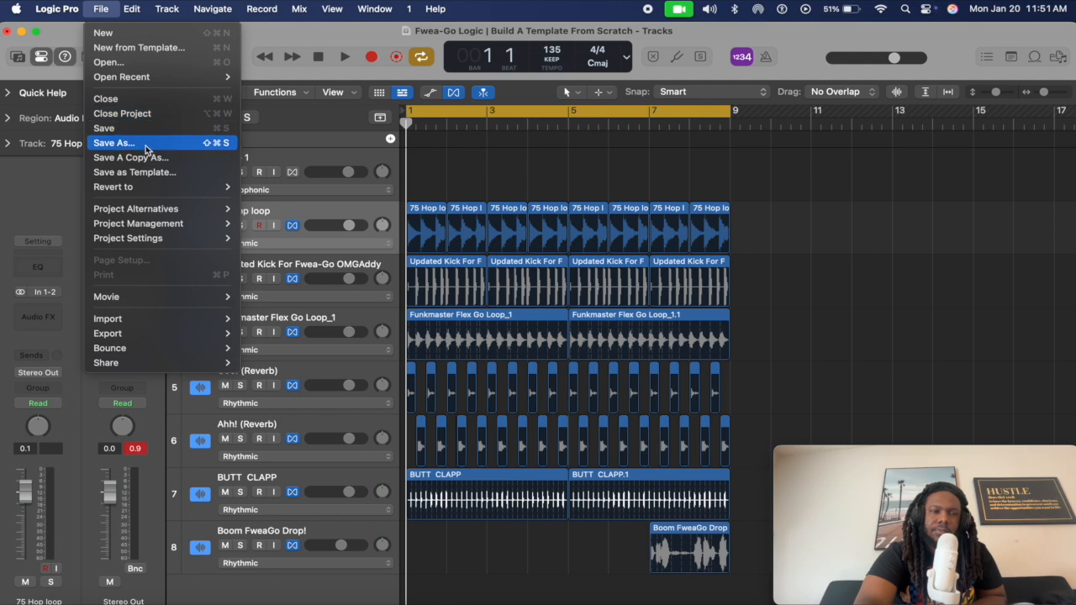
{"action": "left_click", "coordinate": [156, 172]}
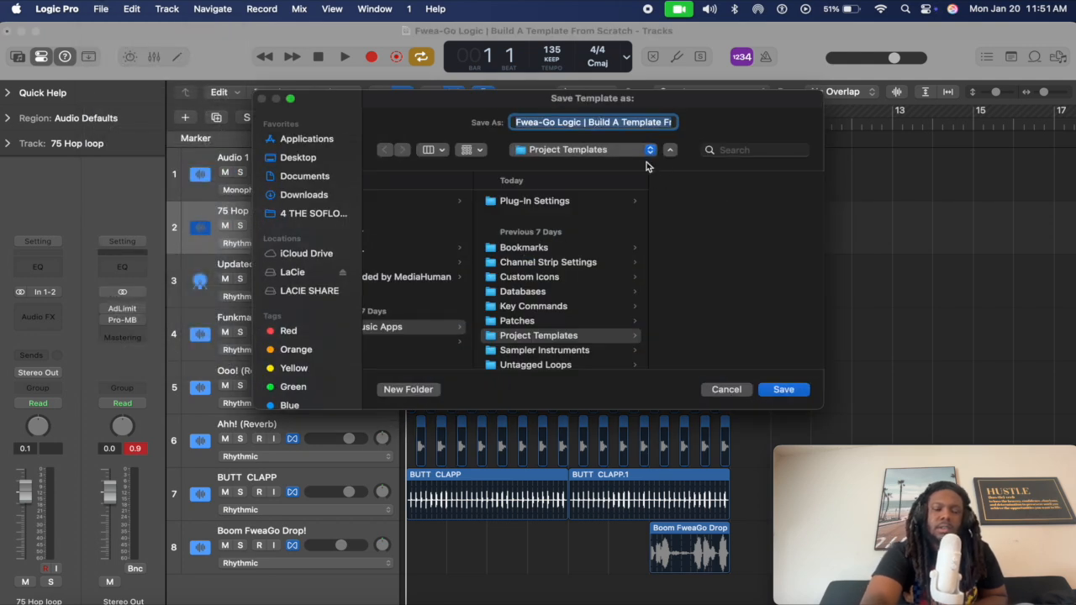
{"action": "type", "text": "Fwea"}
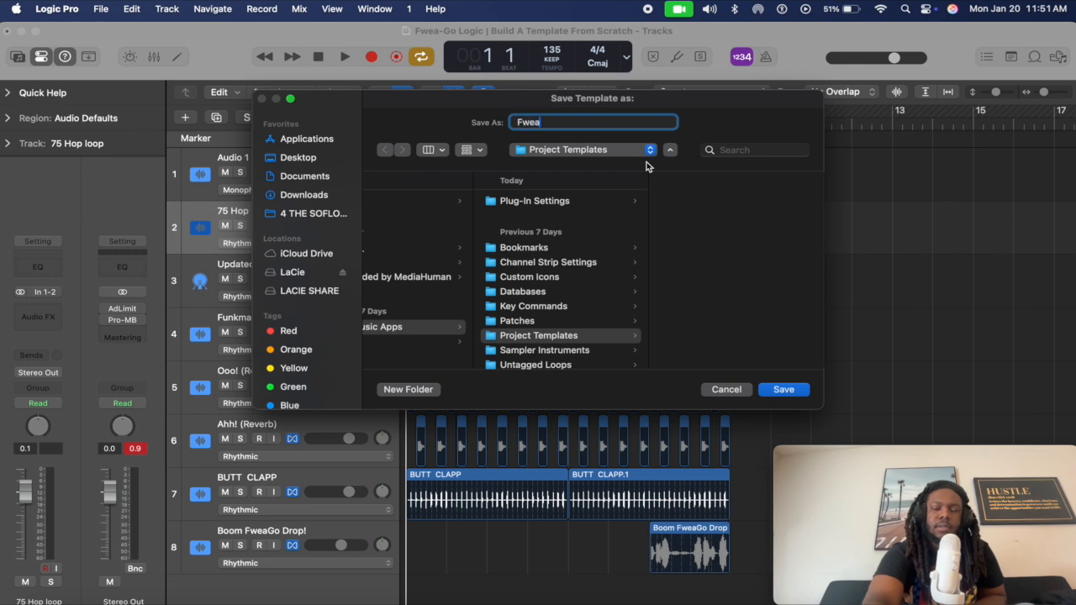
{"action": "type", "text": "-Go"}
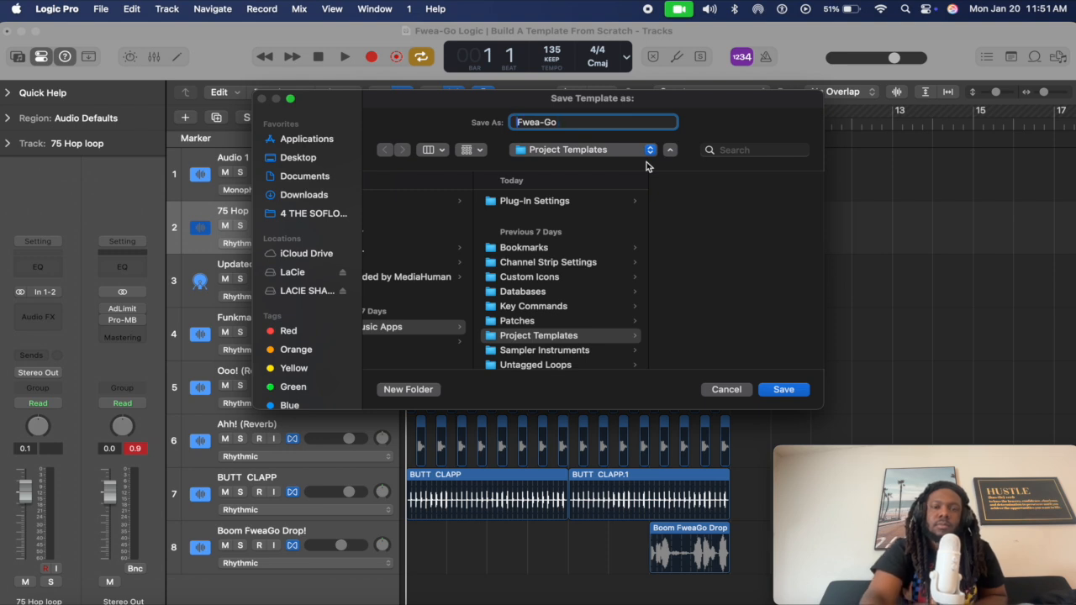
{"action": "type", "text": "The"}
{"action": "key", "text": "super+Right"}
{"action": "type", "text": "Te"}
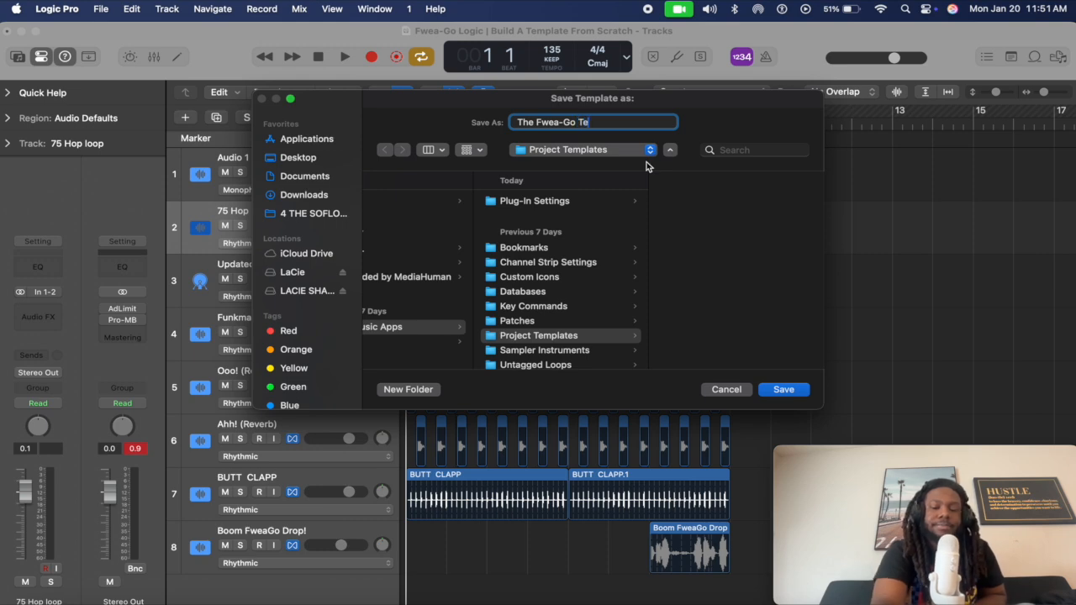
{"action": "type", "text": "mplate"}
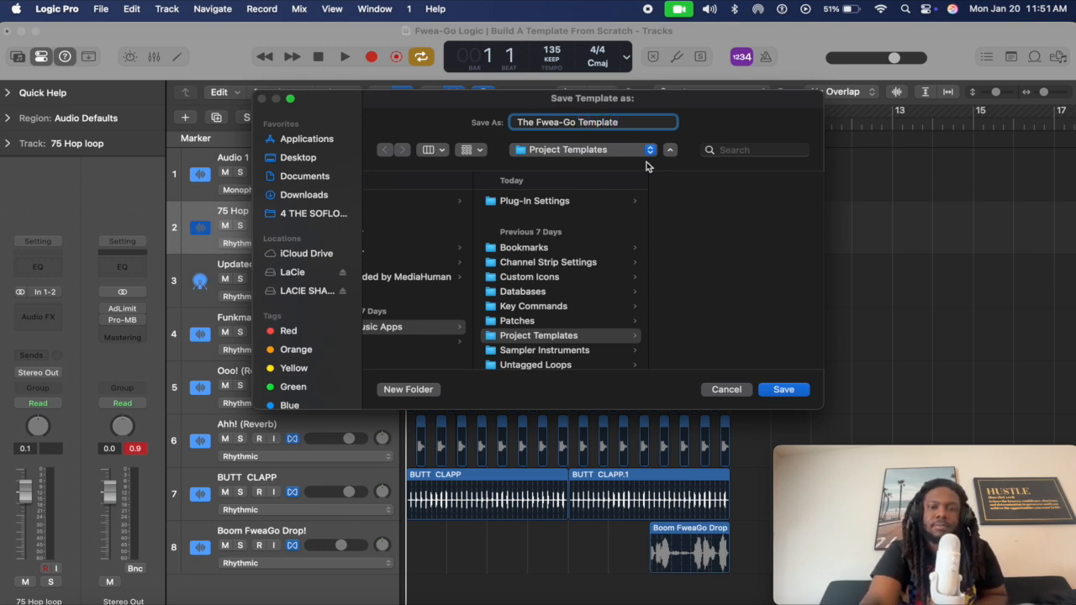
{"action": "key", "text": "Return"}
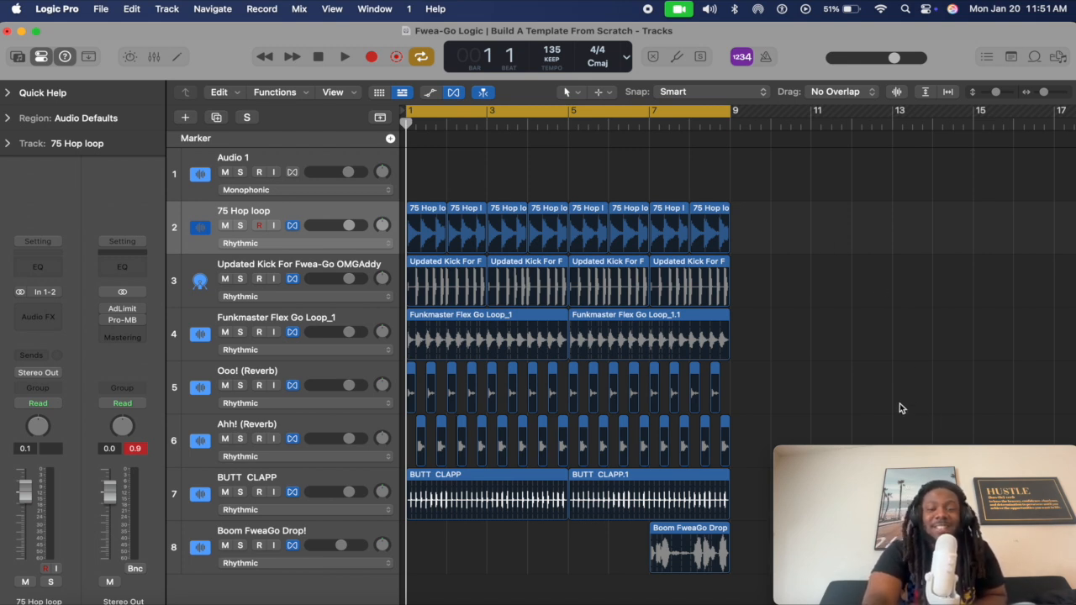
Play the project and open the options of the Funkmaster Flex Go Loop_1 track's Bus 1 Reverb send.
{"action": "key", "text": "space"}
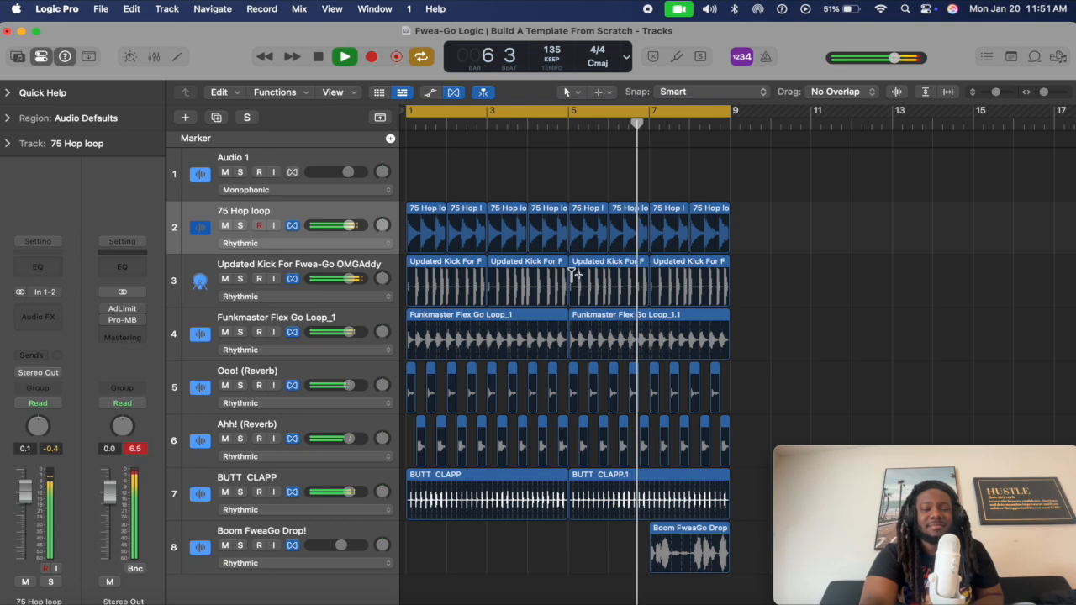
{"action": "left_click", "coordinate": [304, 317]}
{"action": "left_click", "coordinate": [32, 348]}
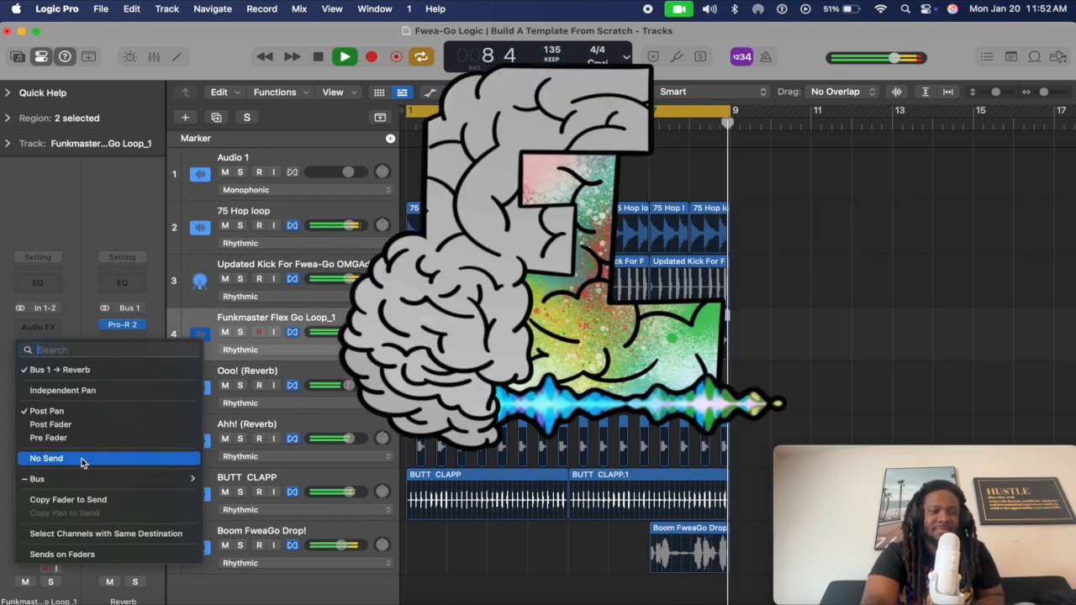